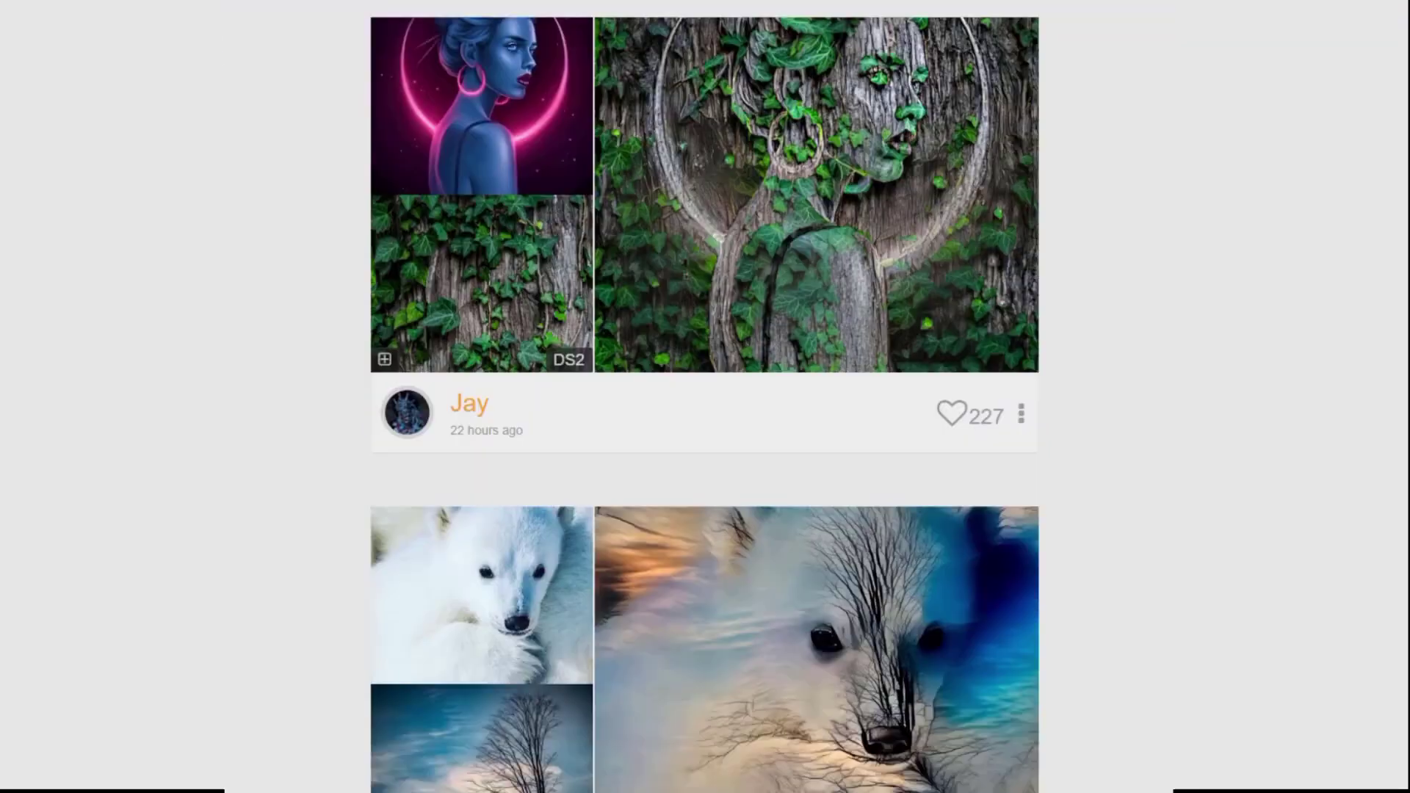
Scroll the Trending feed and view the blue portrait and Mystery staircase artworks enlarged.
scroll(705, 397, down, 7)
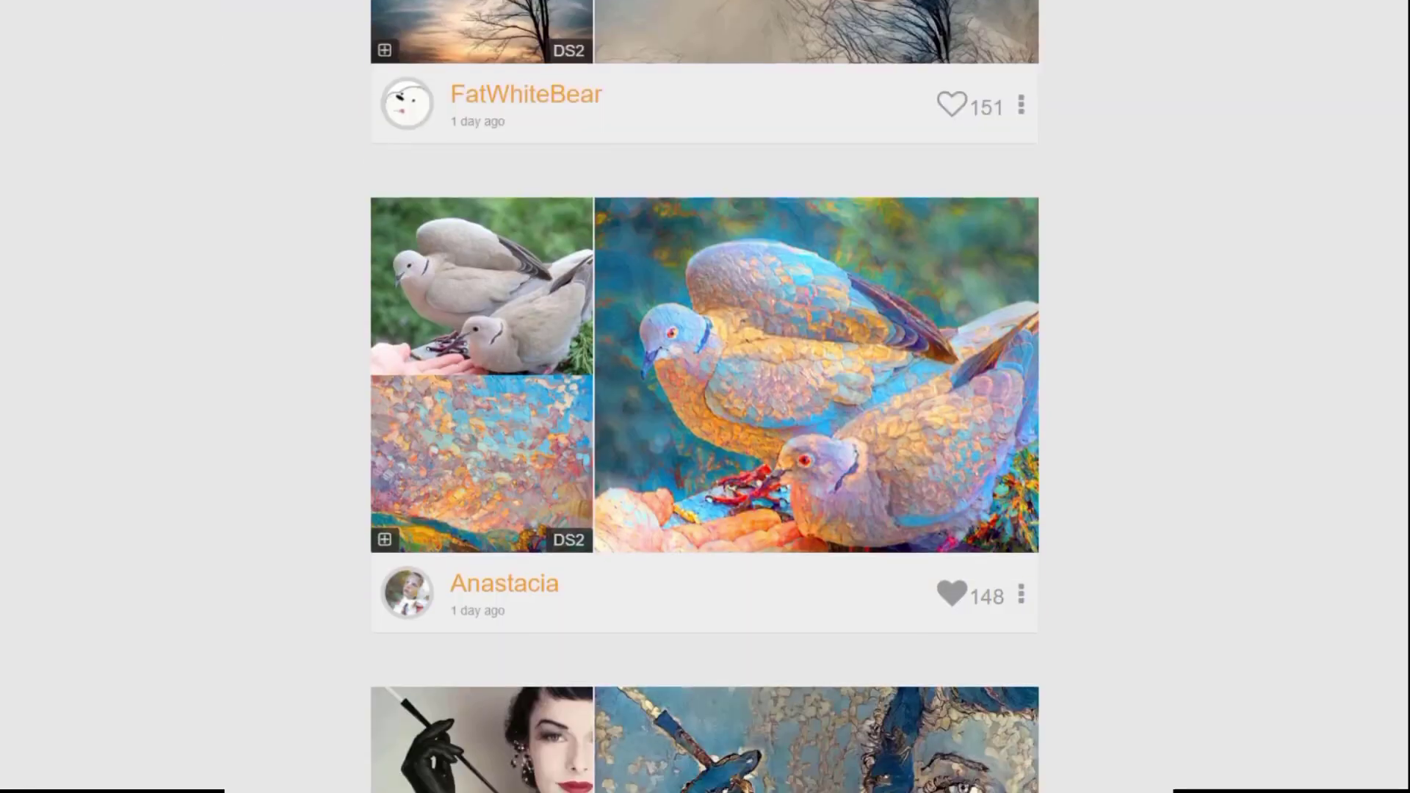
click(650, 483)
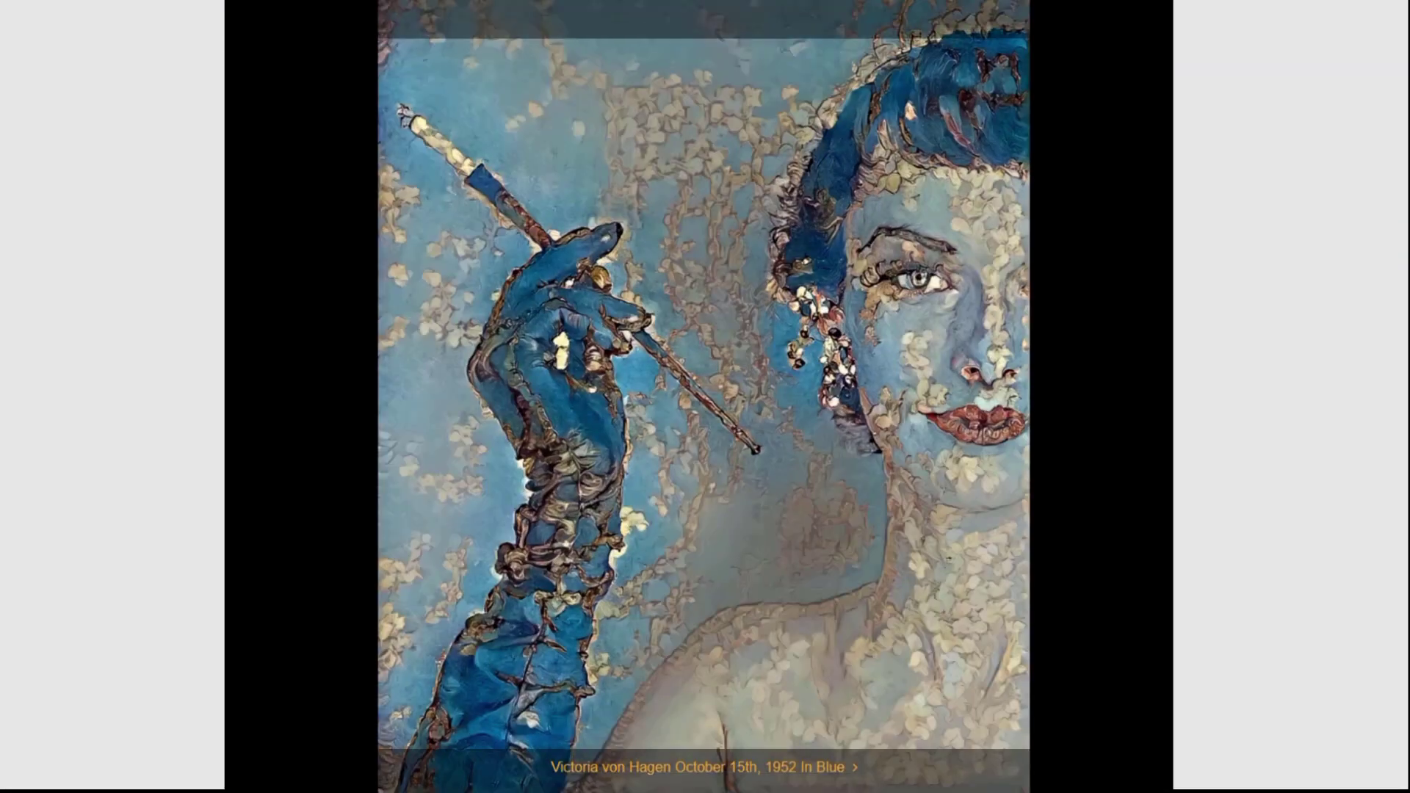
key(Escape)
scroll(705, 397, down, 10)
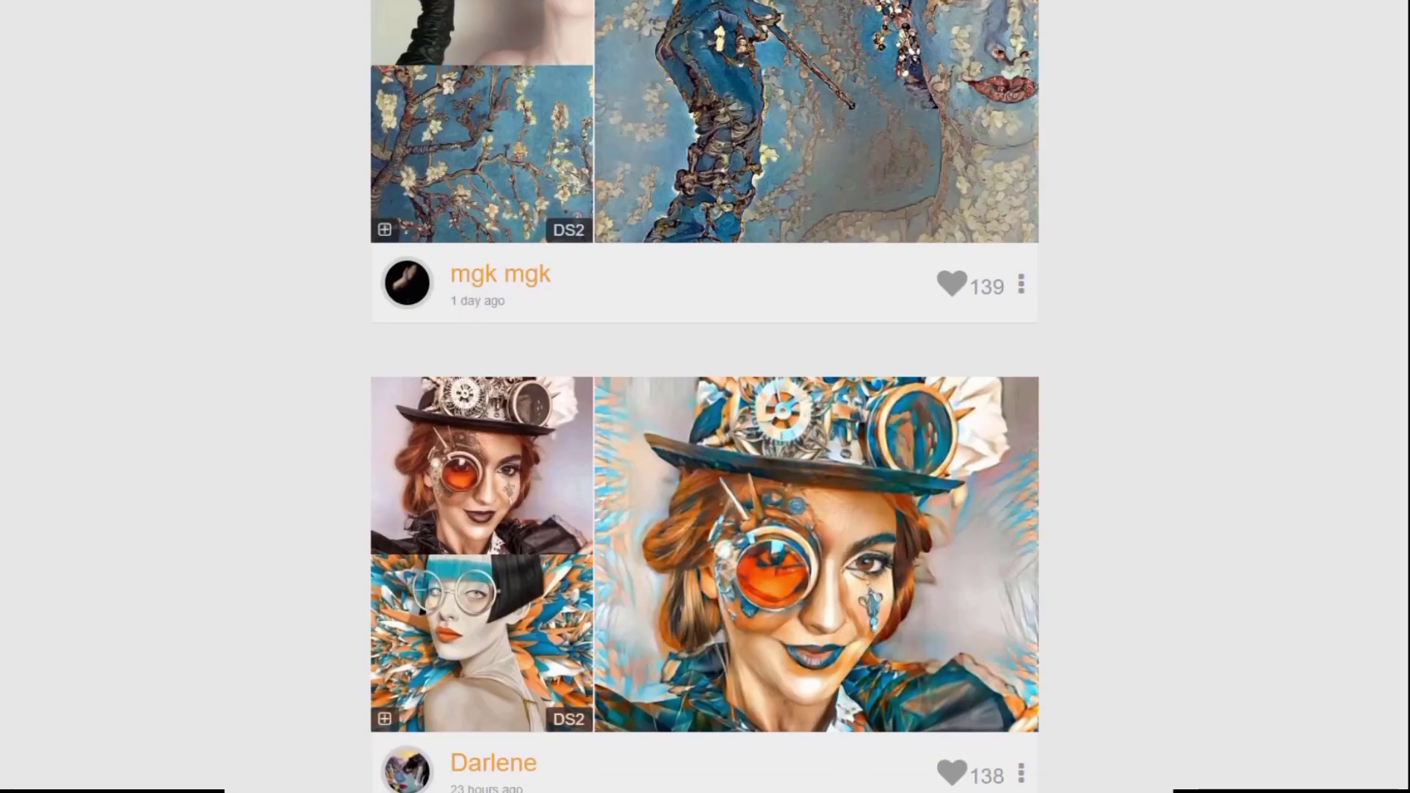
scroll(705, 397, down, 17)
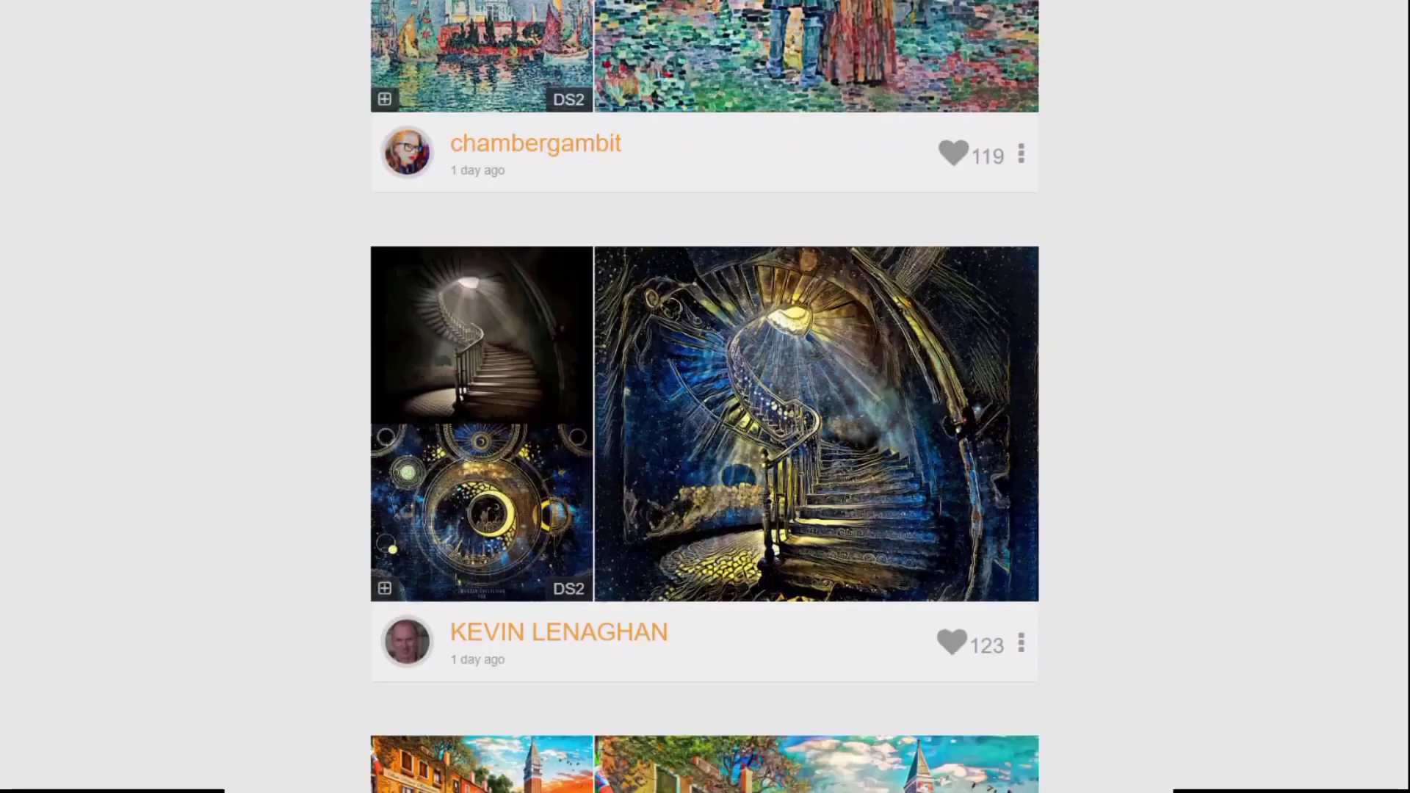
click(726, 497)
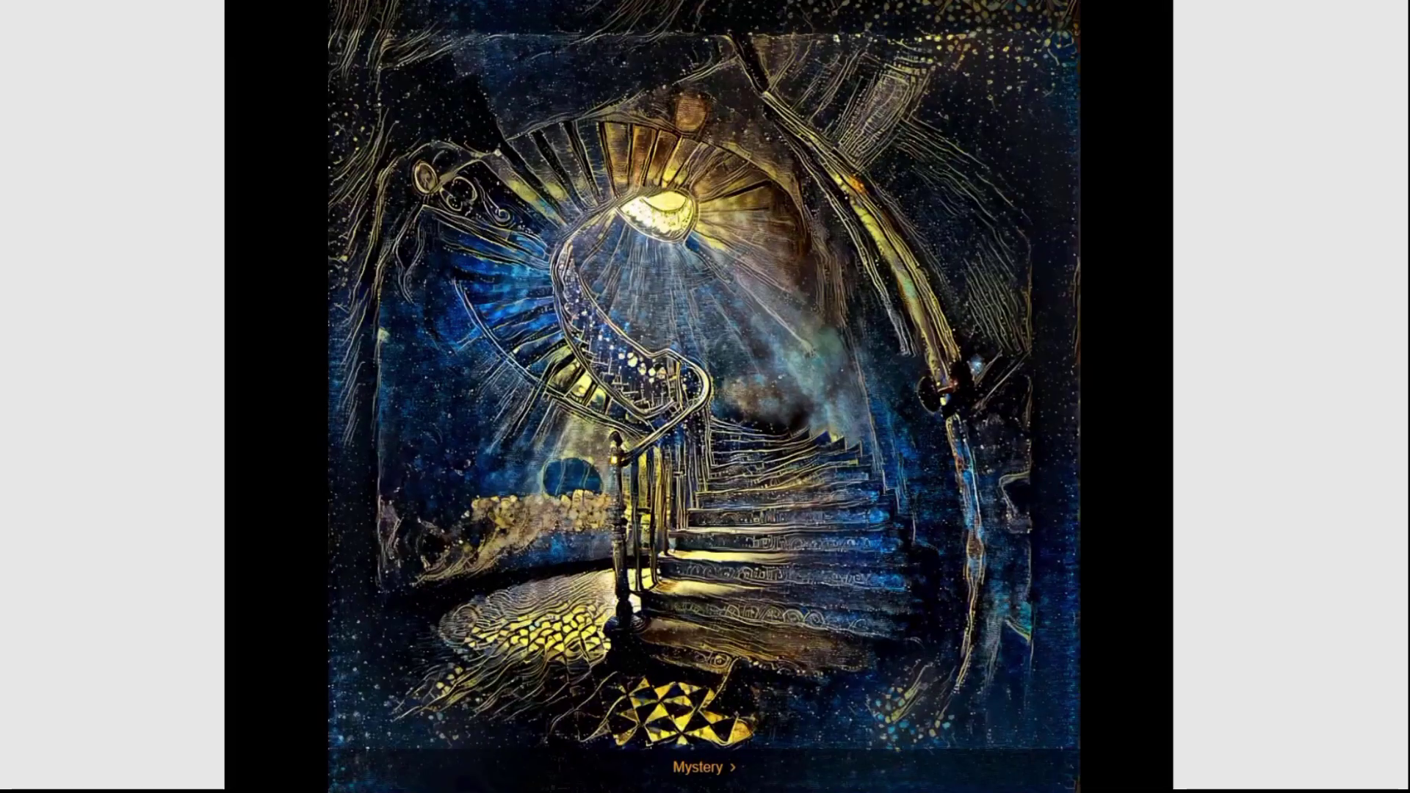
key(Escape)
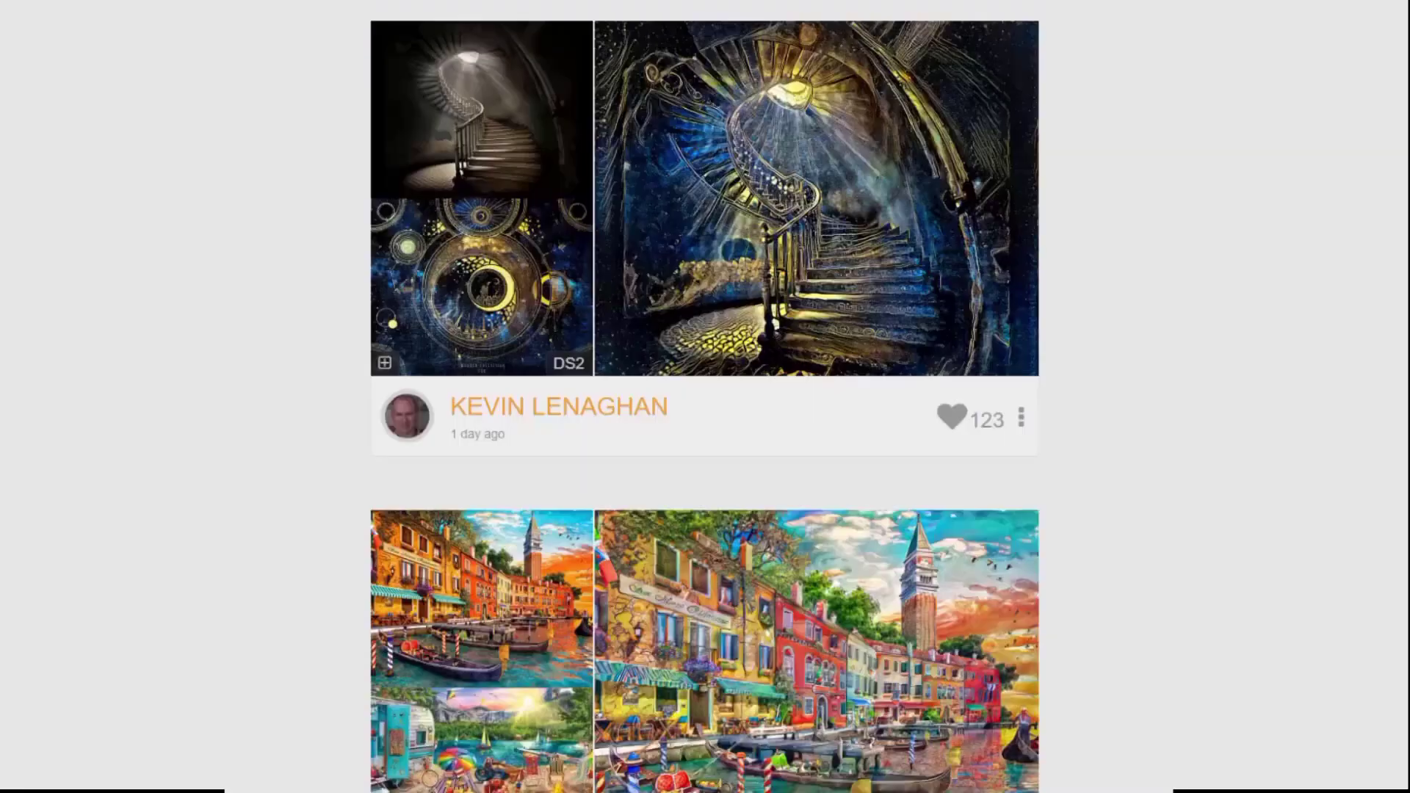
Scroll further down the feed and view the cygnets artwork enlarged.
scroll(705, 396, down, 4)
scroll(705, 397, down, 3)
scroll(705, 397, down, 8)
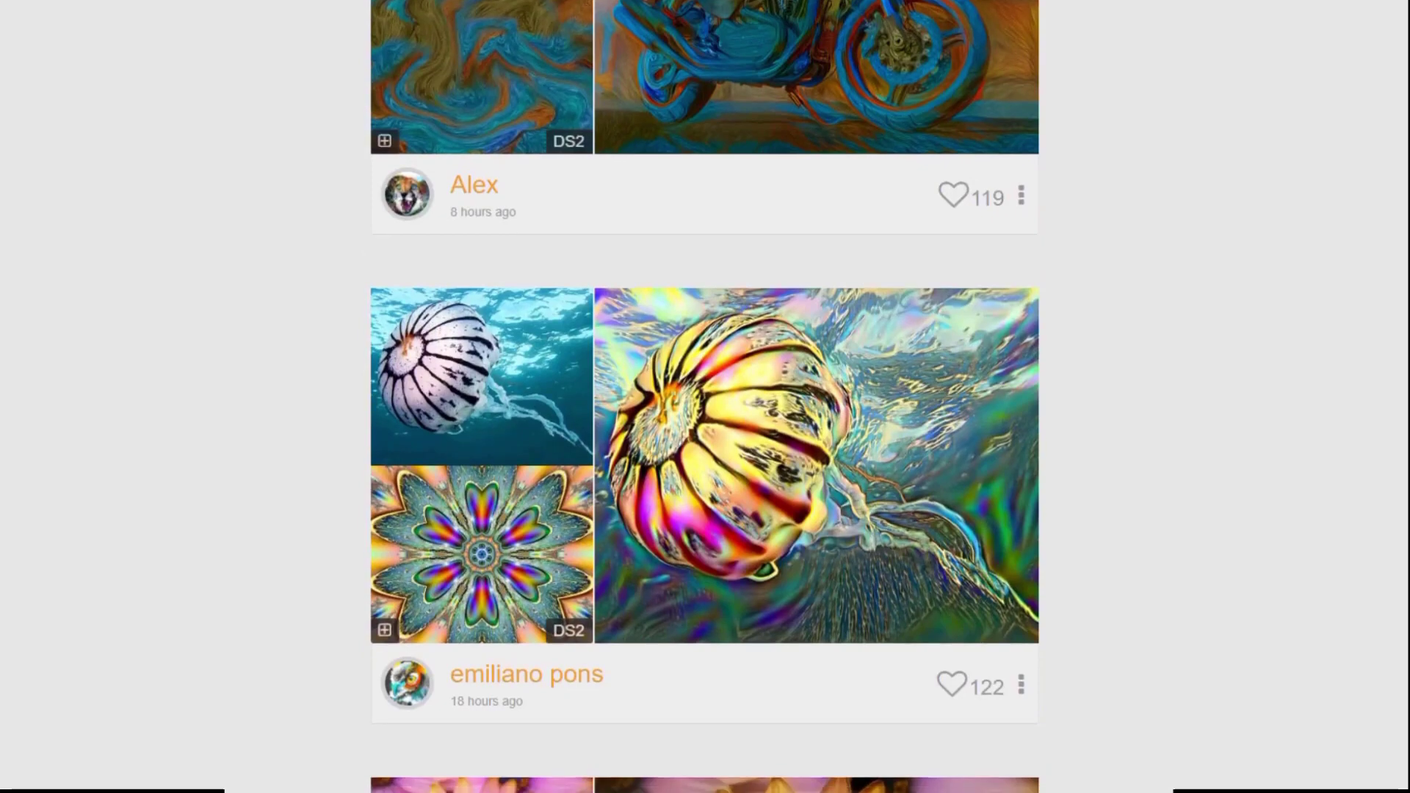
scroll(705, 397, down, 6)
scroll(706, 397, down, 9)
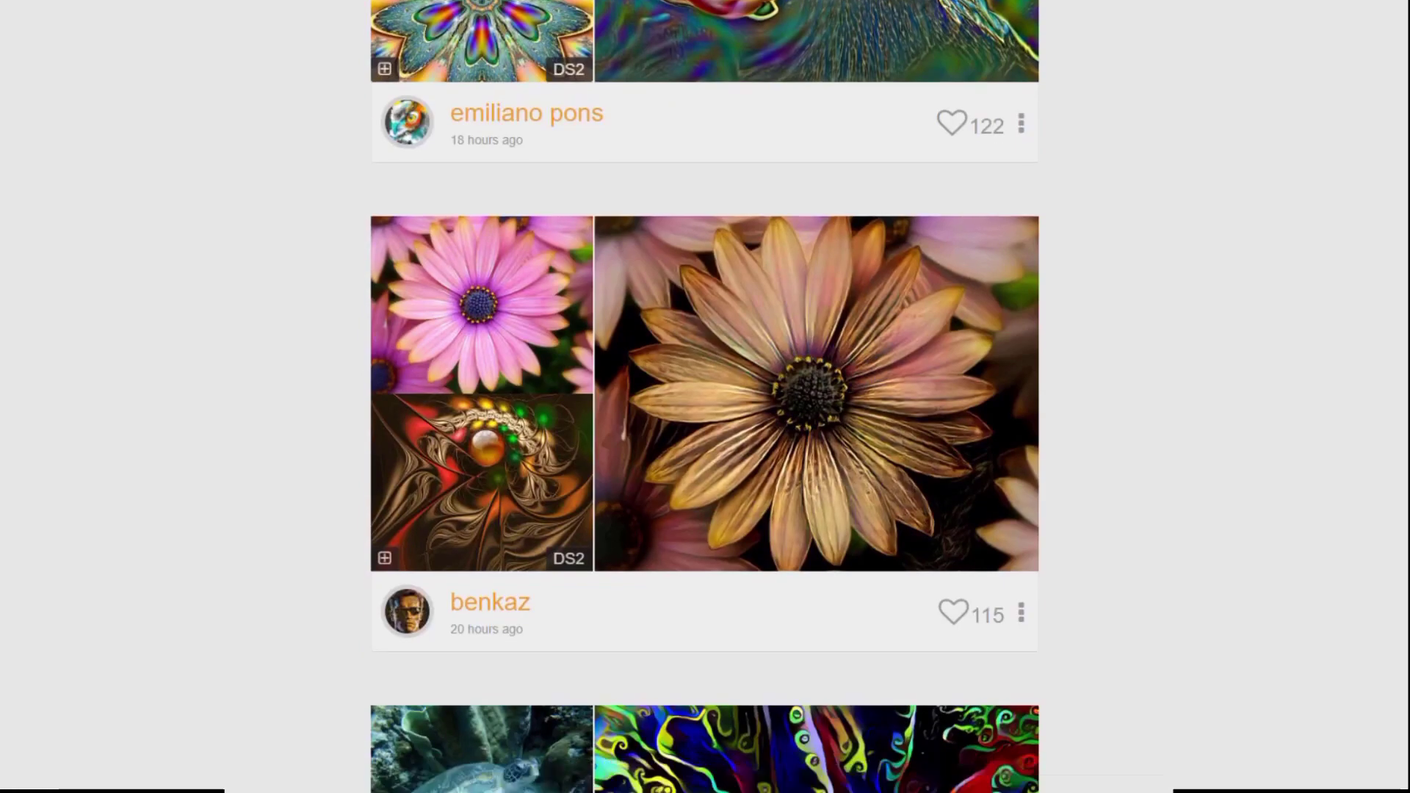
scroll(705, 397, down, 5)
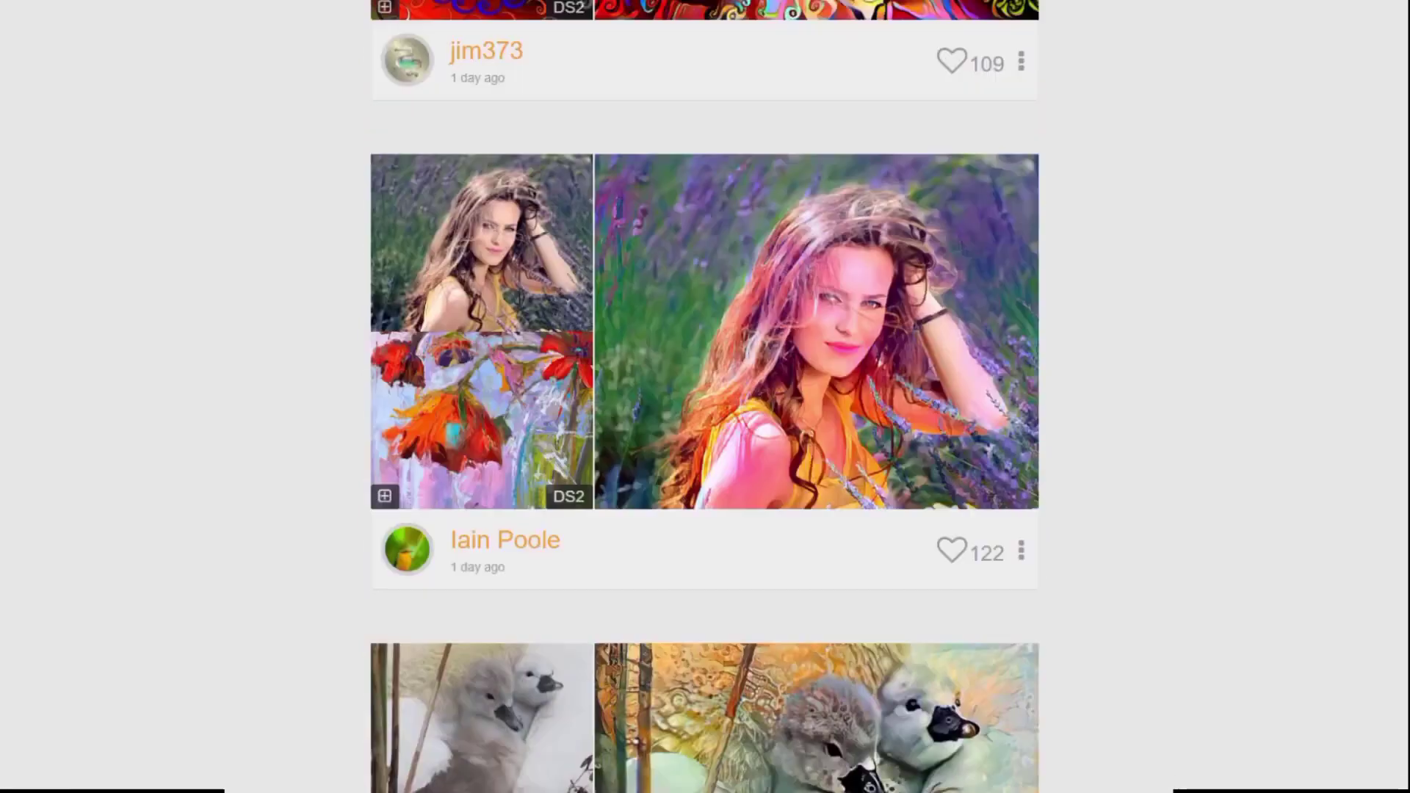
scroll(705, 397, down, 3)
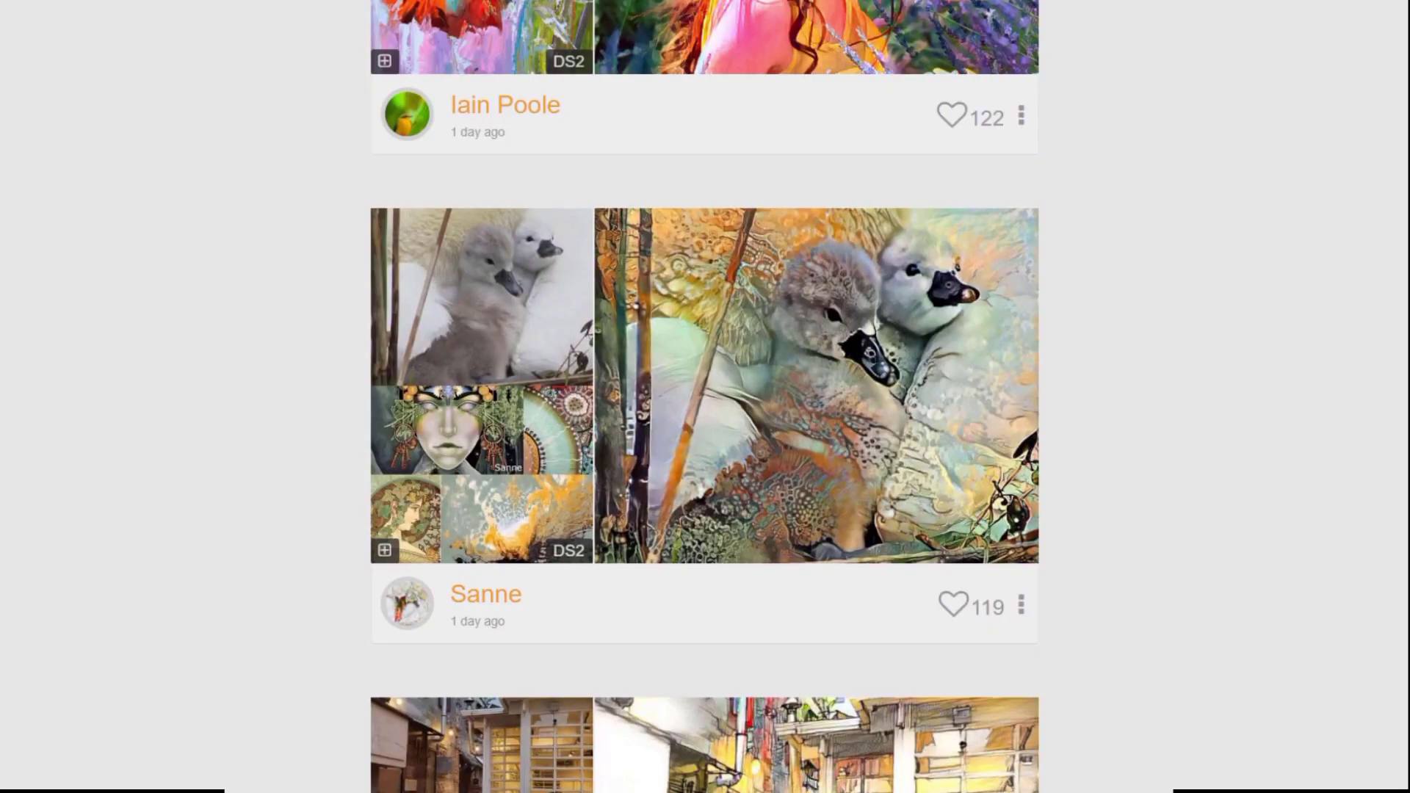
click(952, 472)
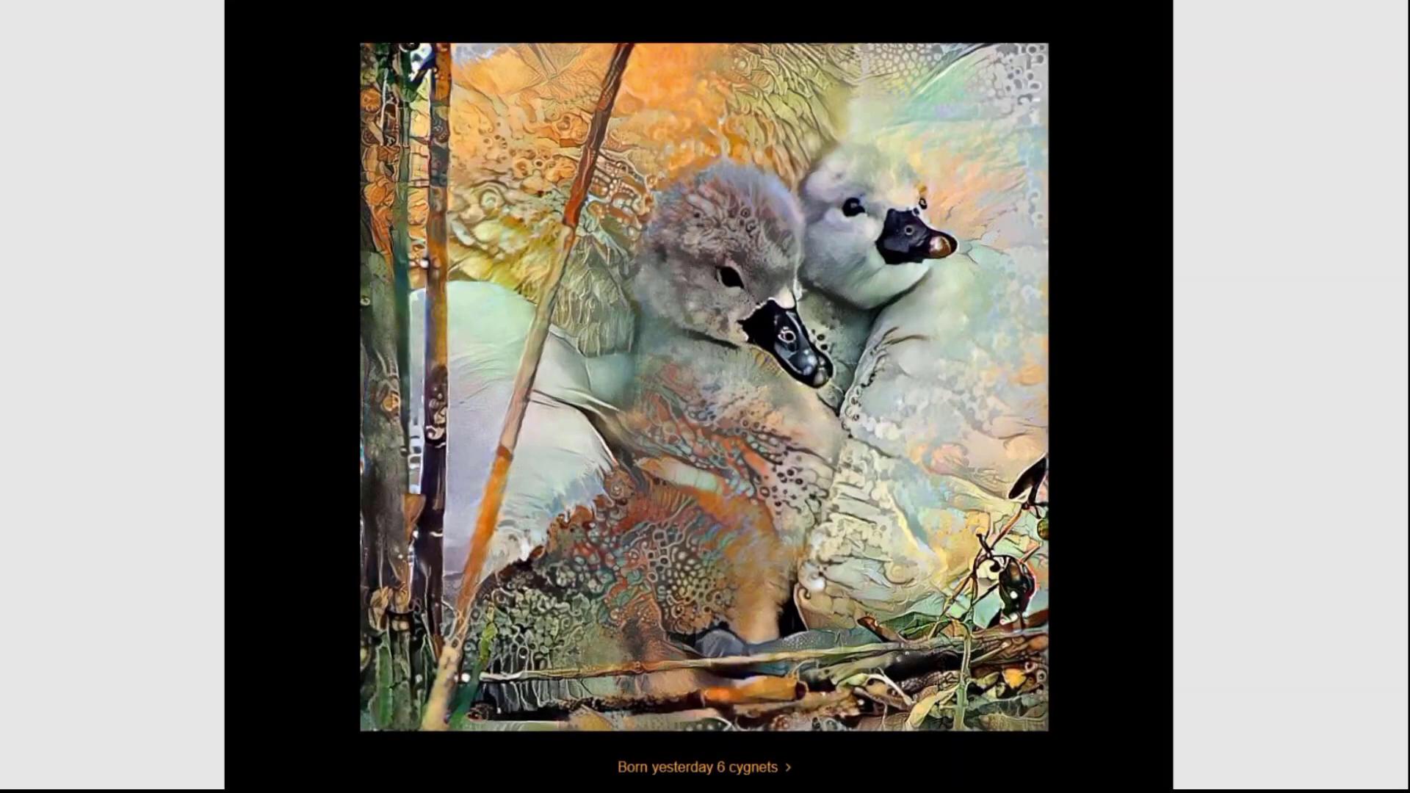
key(Escape)
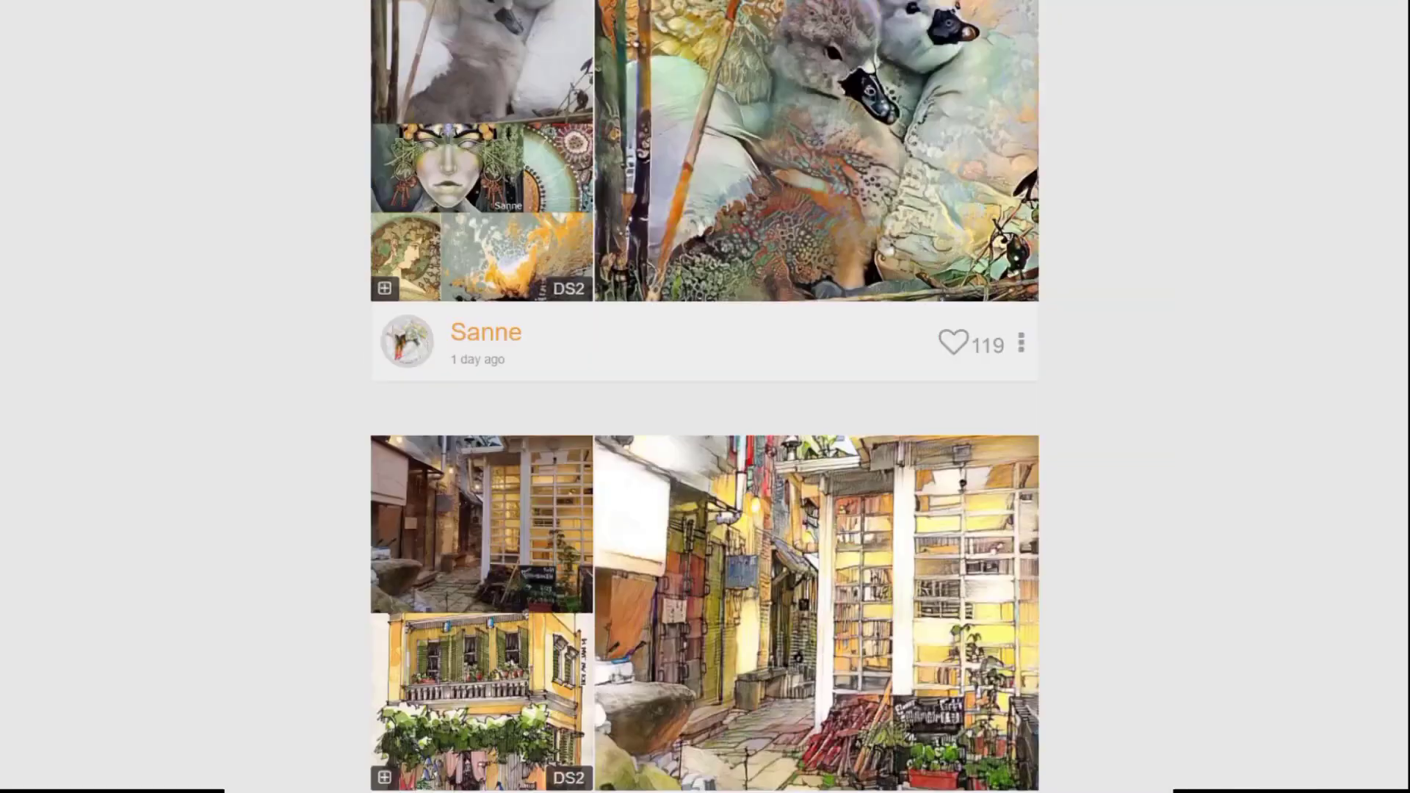
scroll(705, 396, down, 10)
scroll(705, 397, down, 10)
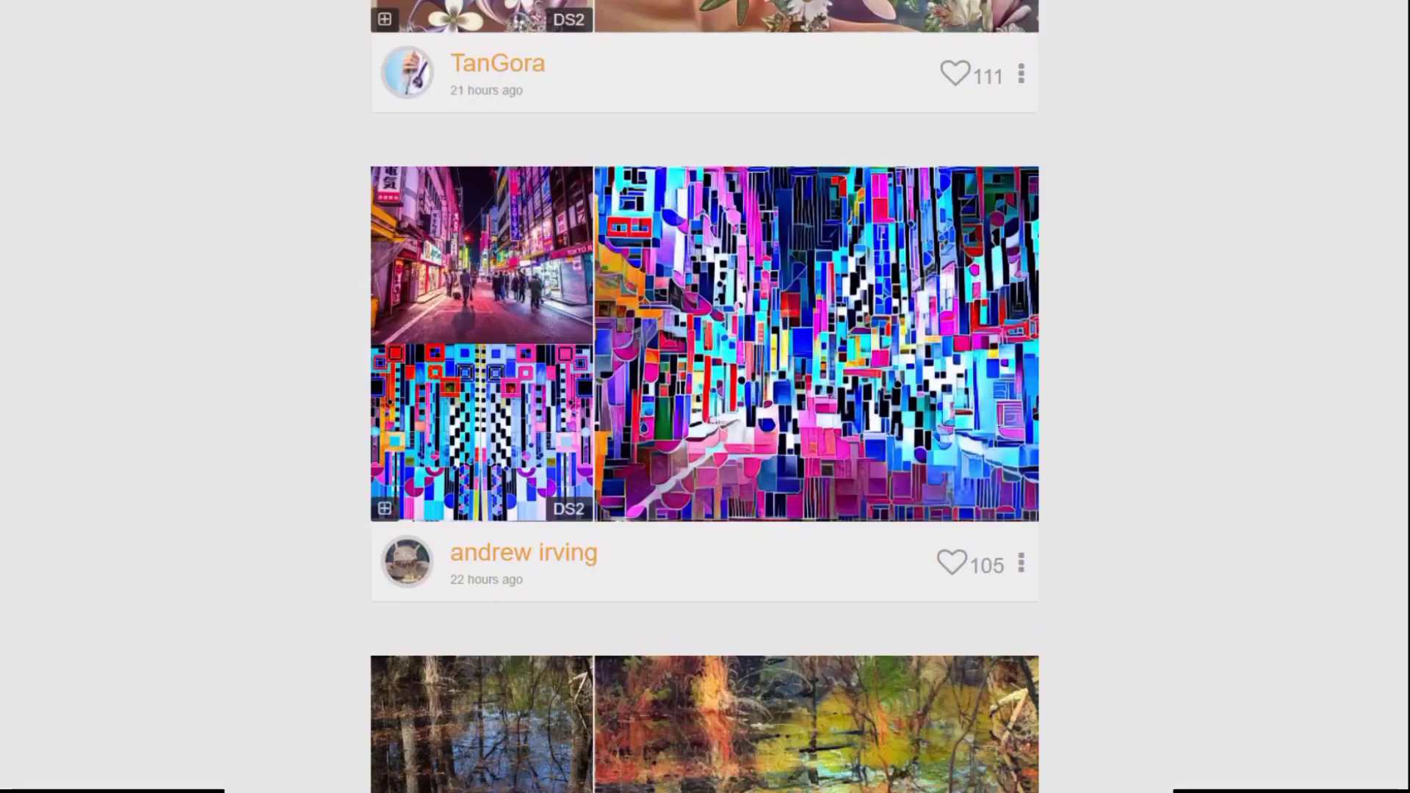
scroll(705, 396, down, 8)
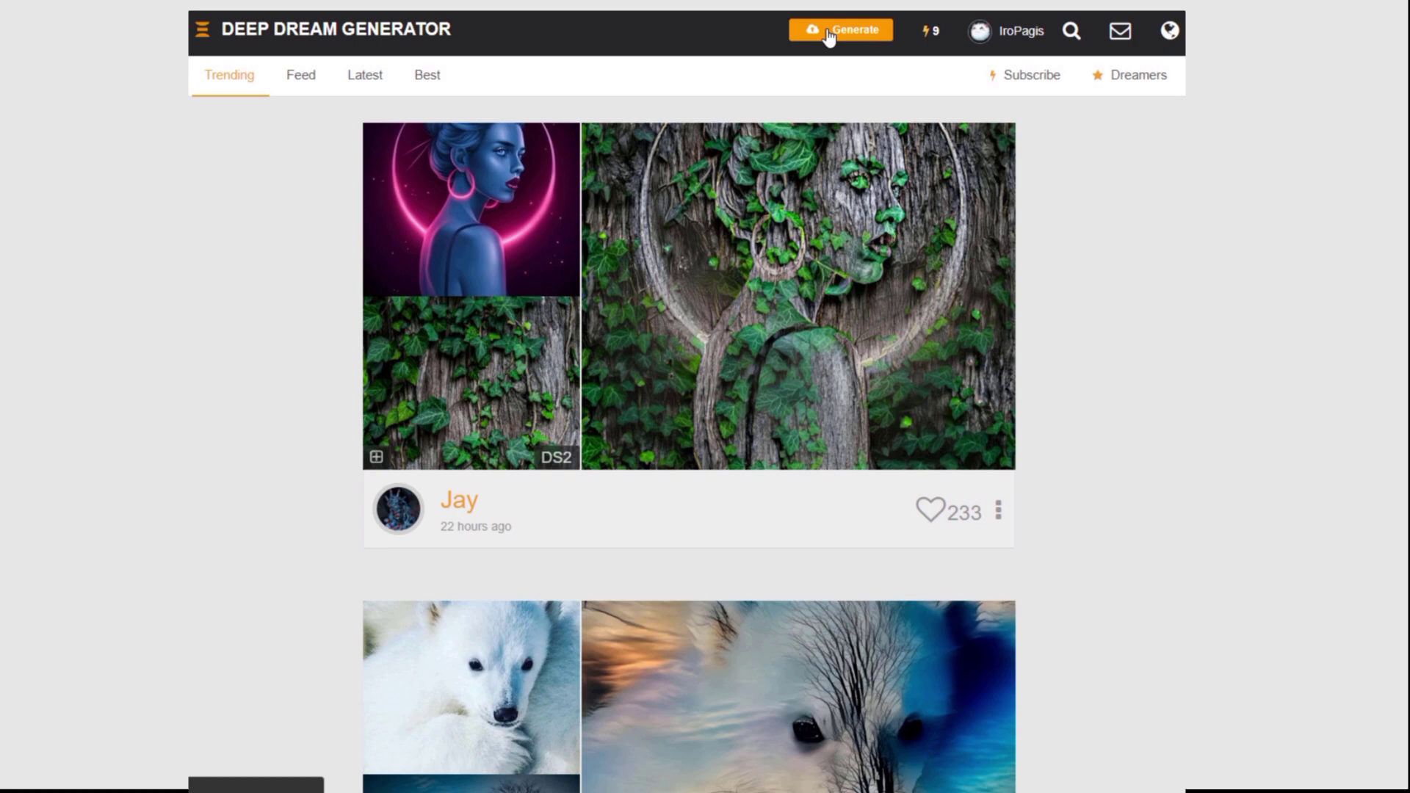
Go to the image generator and use the latest owl photo as the base image.
click(829, 35)
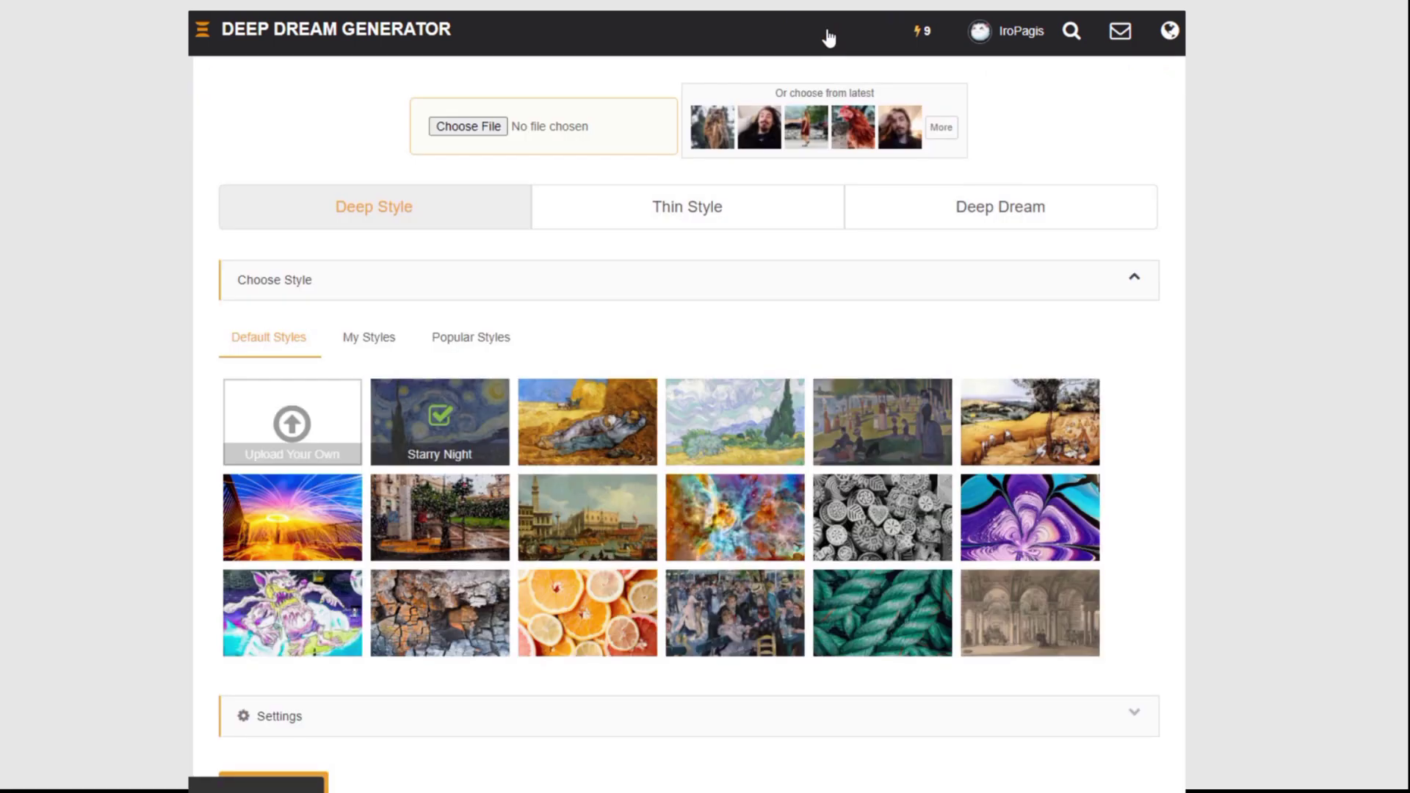
click(706, 136)
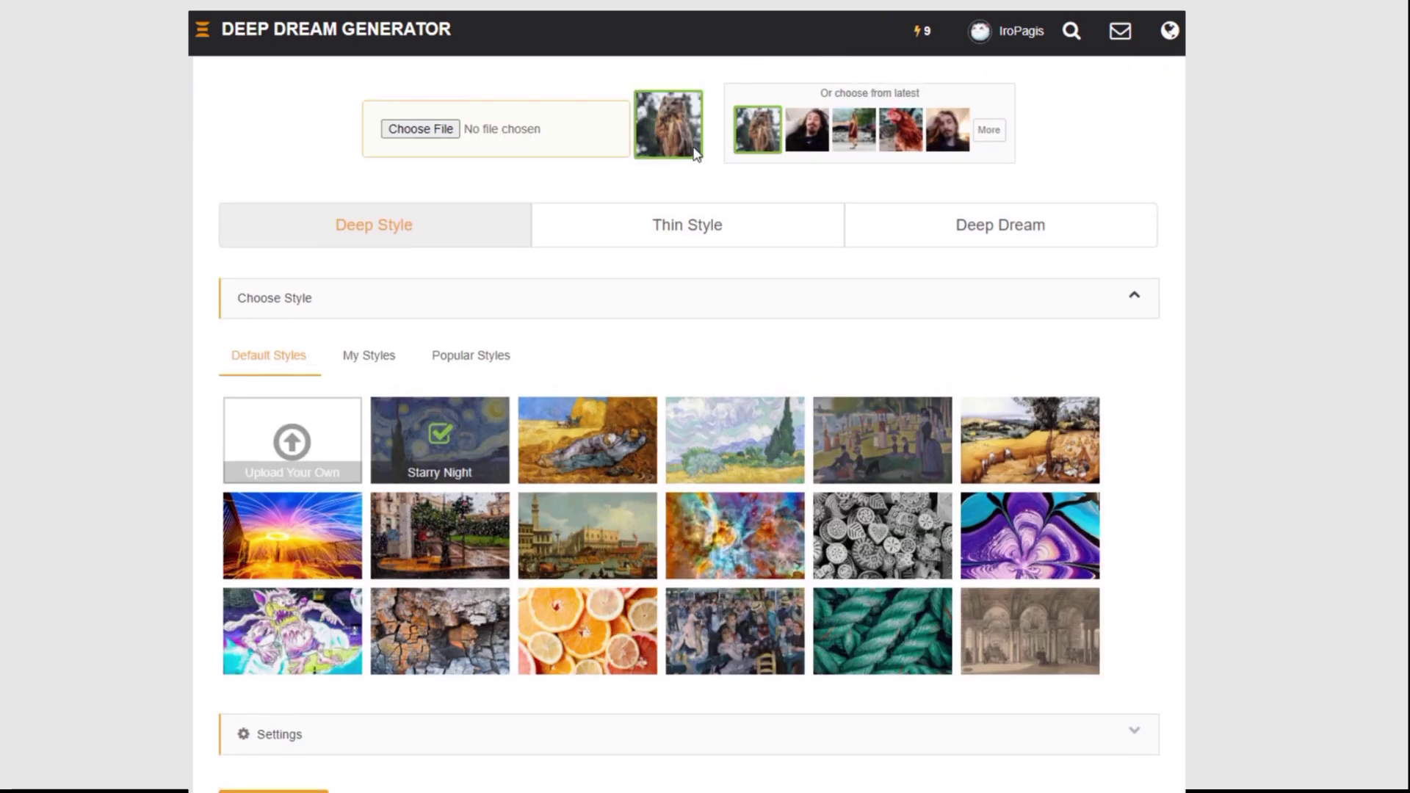
scroll(614, 167, down, 1)
scroll(466, 211, up, 1)
Look over the Thin Style and Deep Dream modes, then return to Deep Style.
click(651, 248)
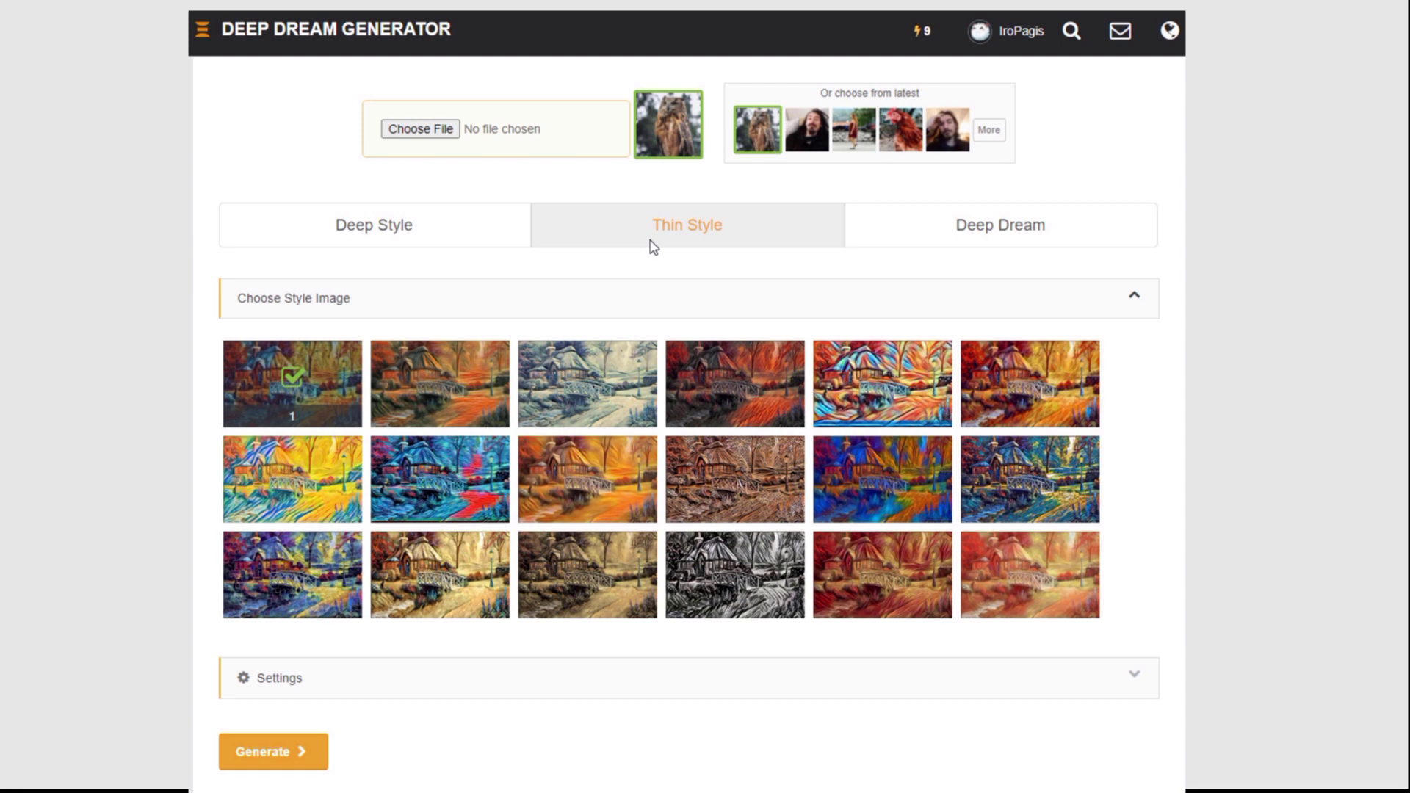
click(943, 238)
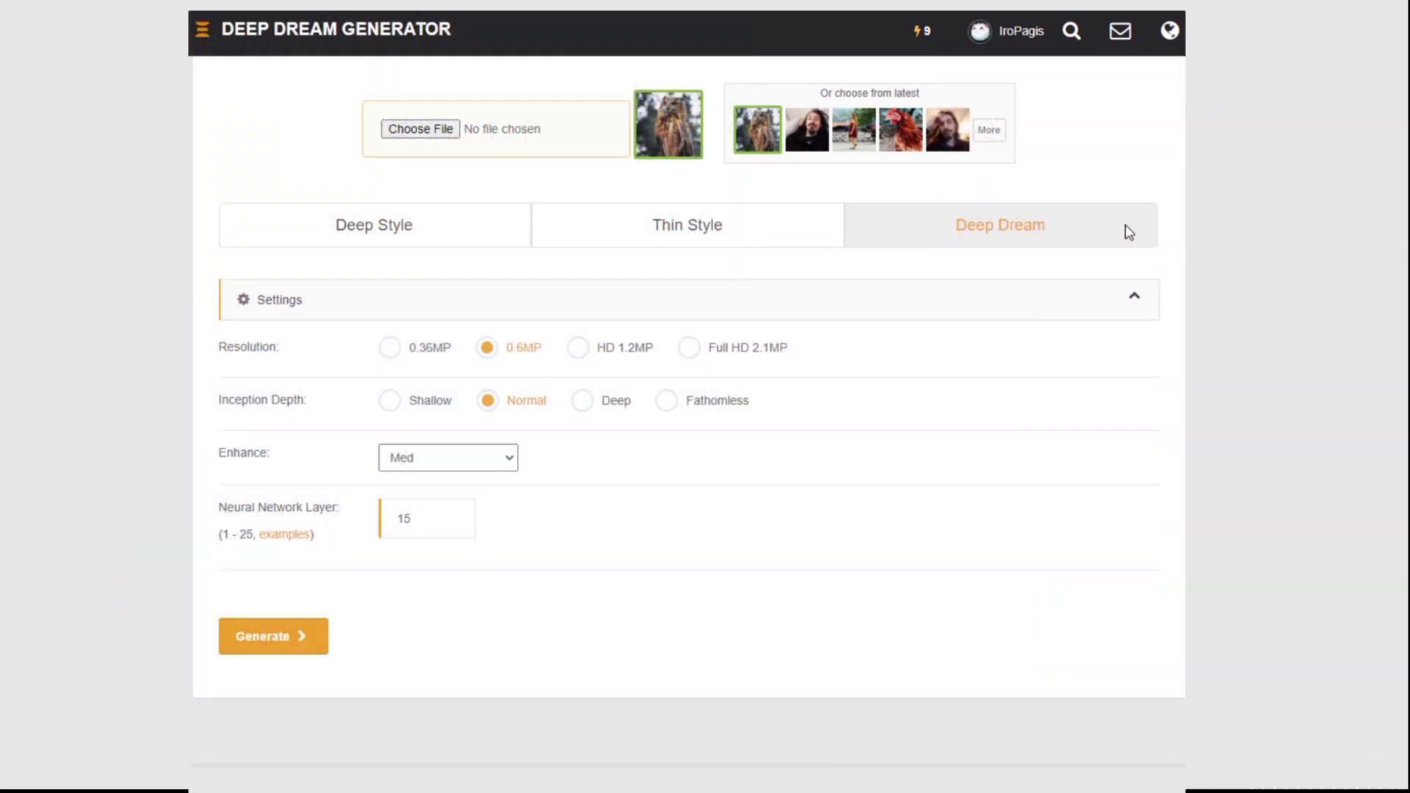
click(446, 225)
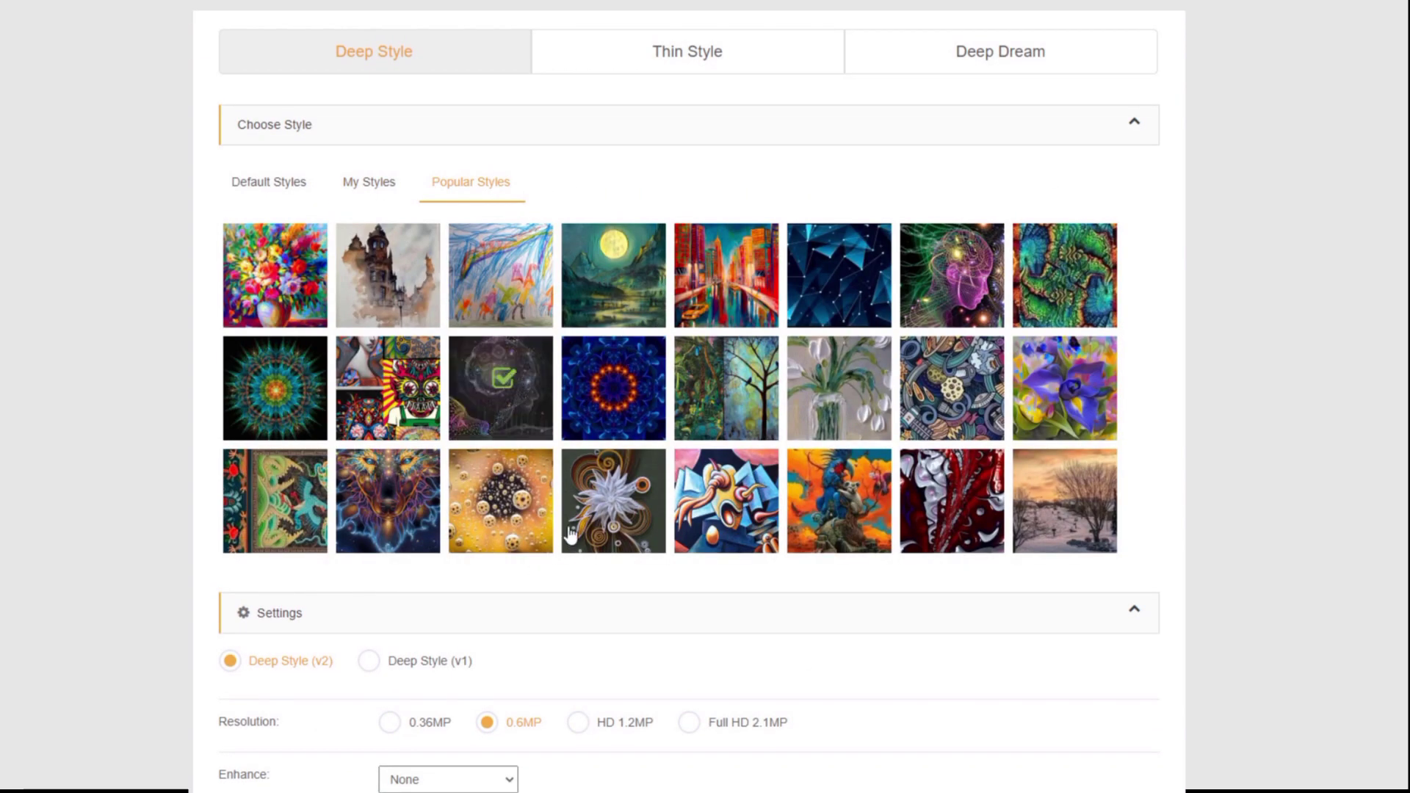
Select the first dark smoke thumbnail in My Styles as the style image.
scroll(569, 544, up, 1)
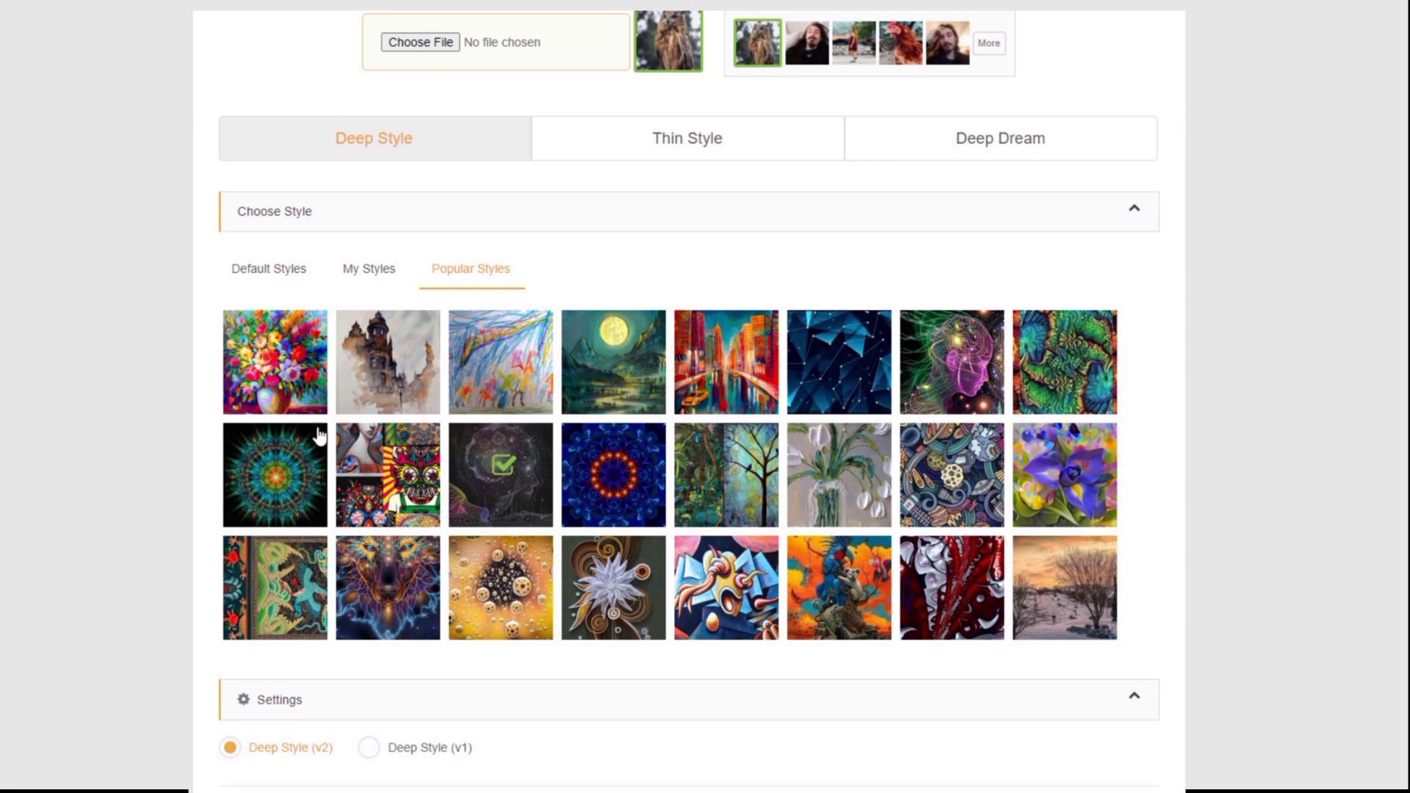
click(389, 271)
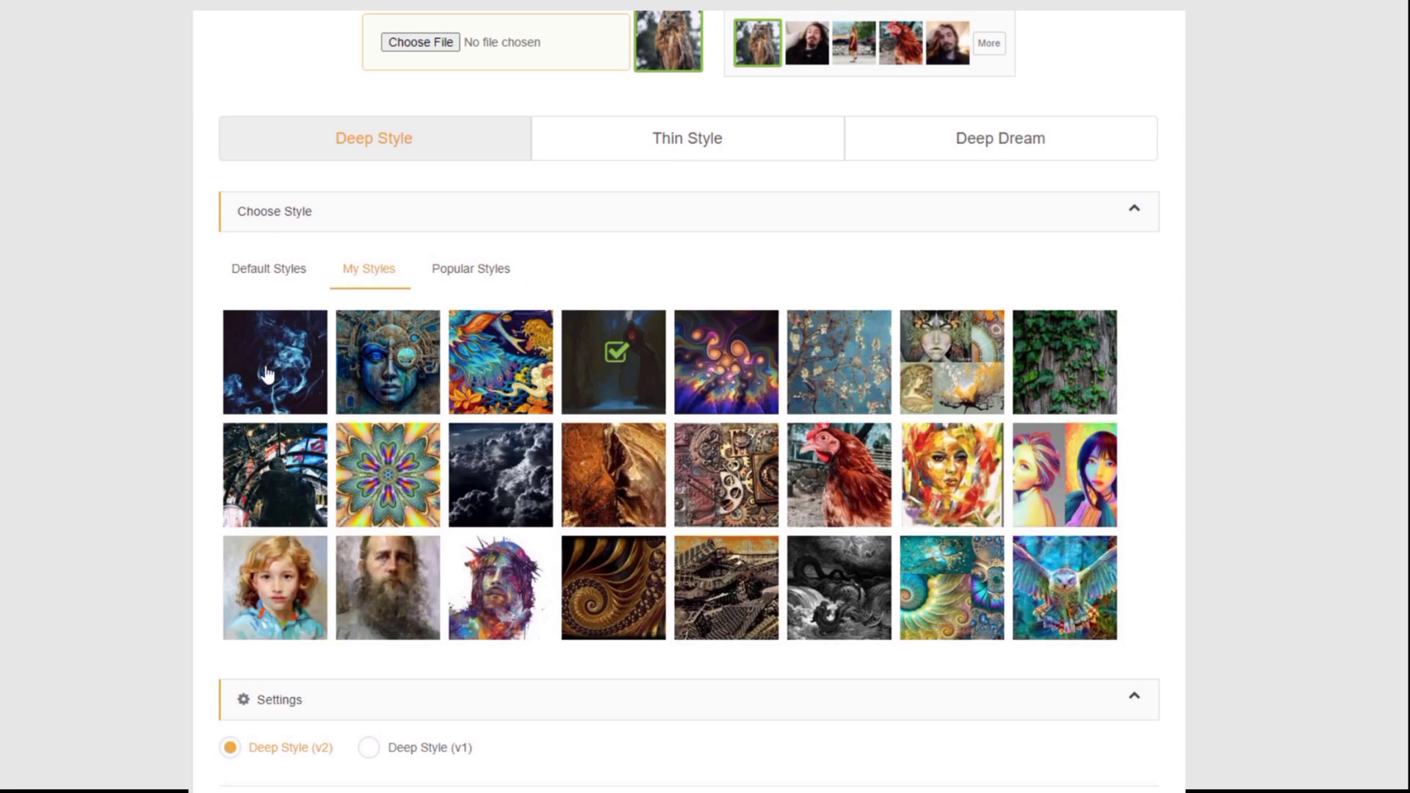
click(266, 375)
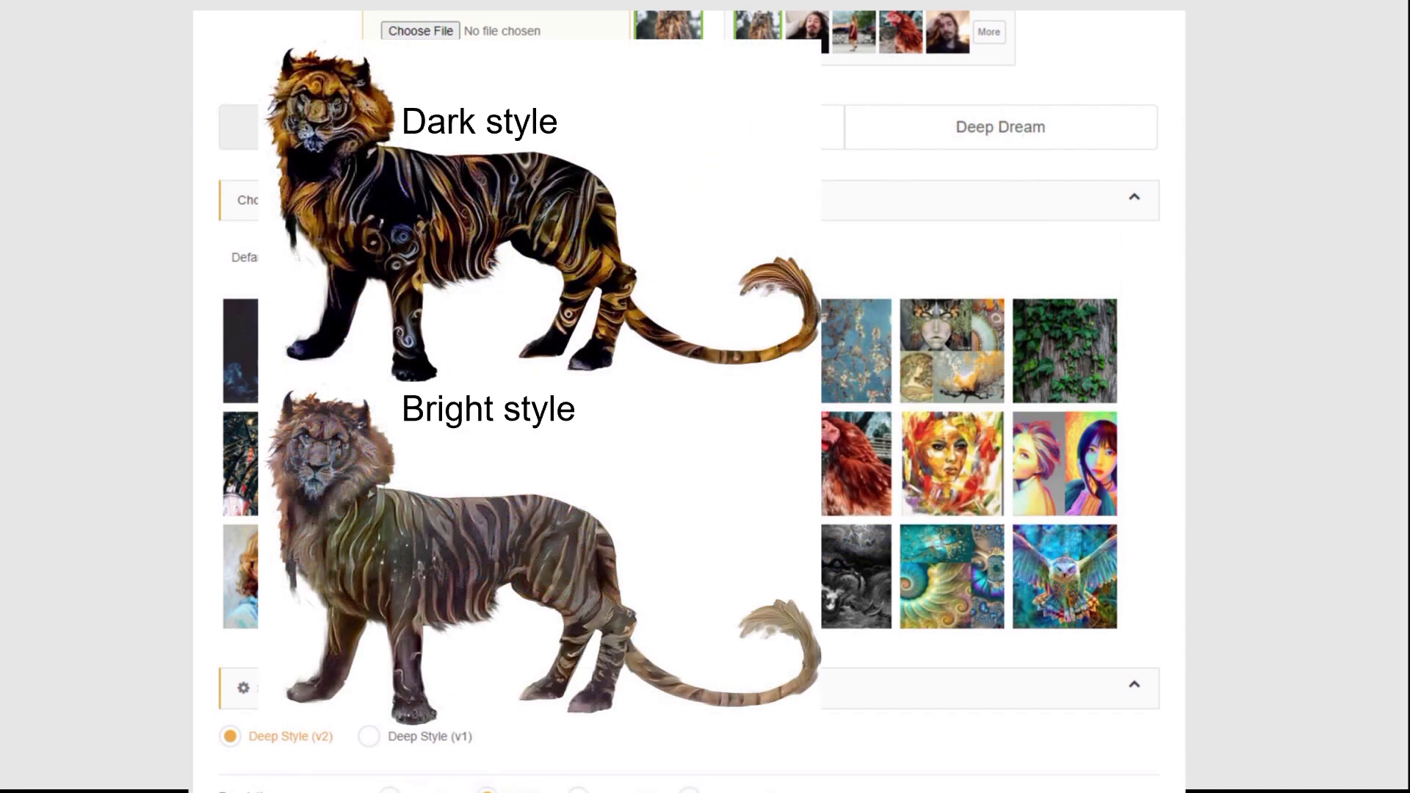
scroll(705, 396, down, 2)
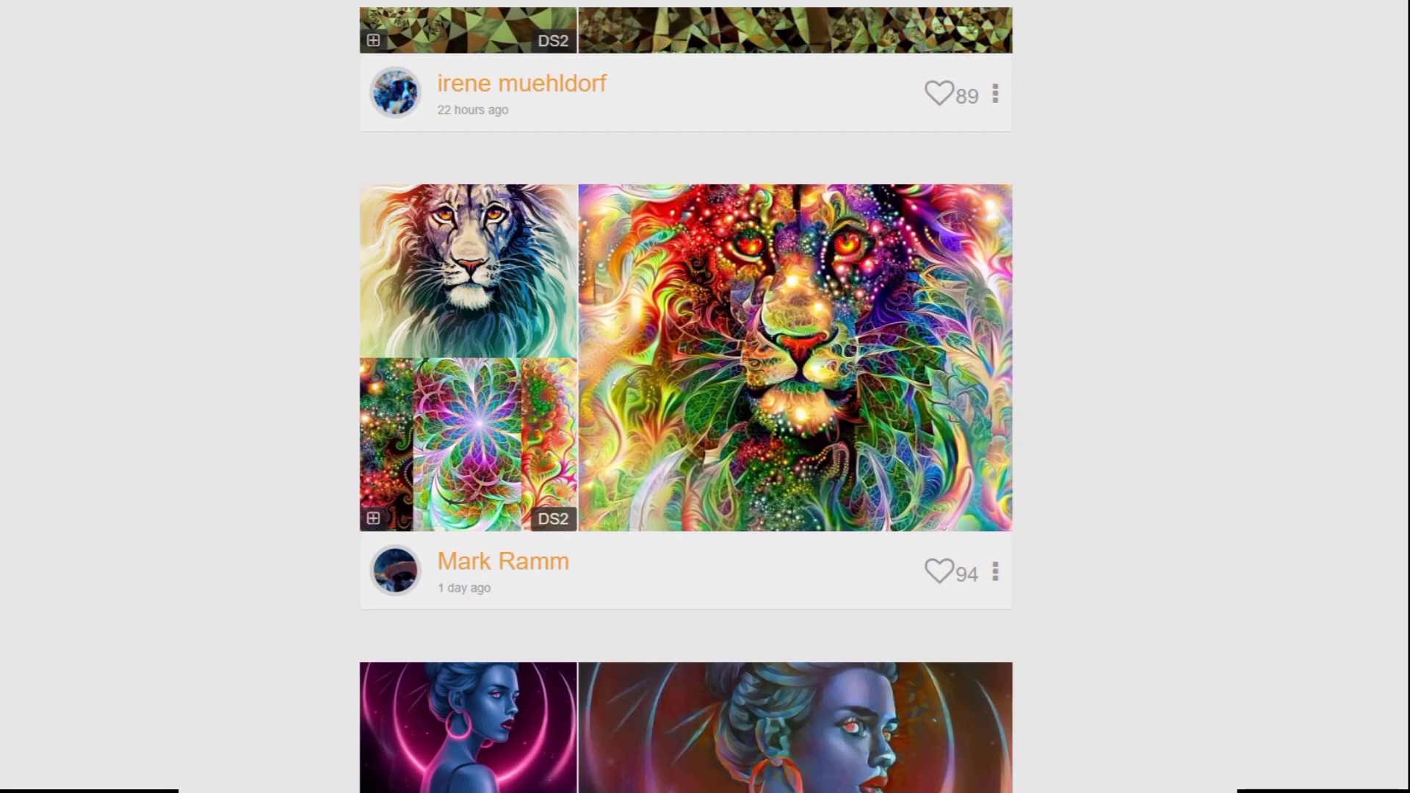
Load the next page of community images and view the Coziness cat artwork enlarged.
scroll(686, 396, down, 6)
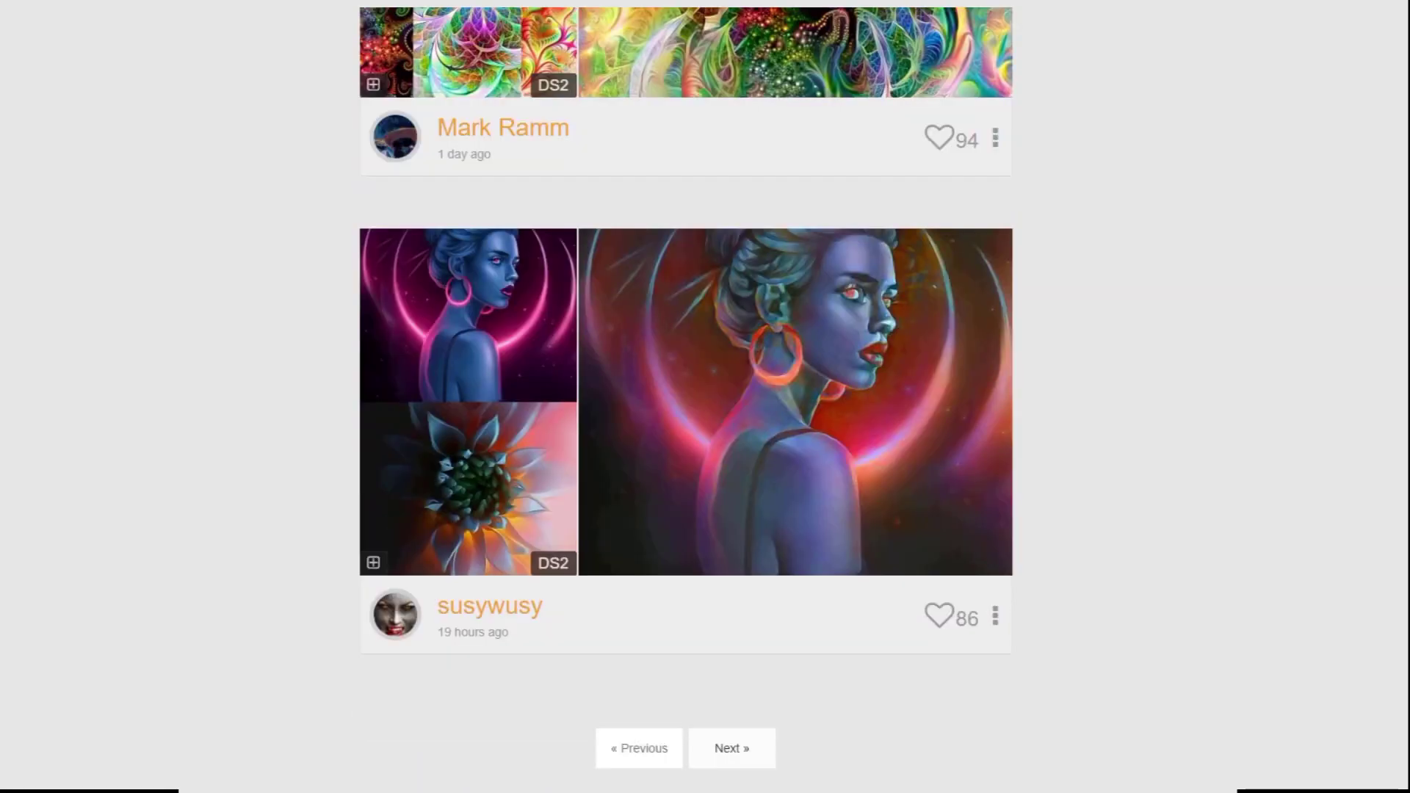
click(723, 749)
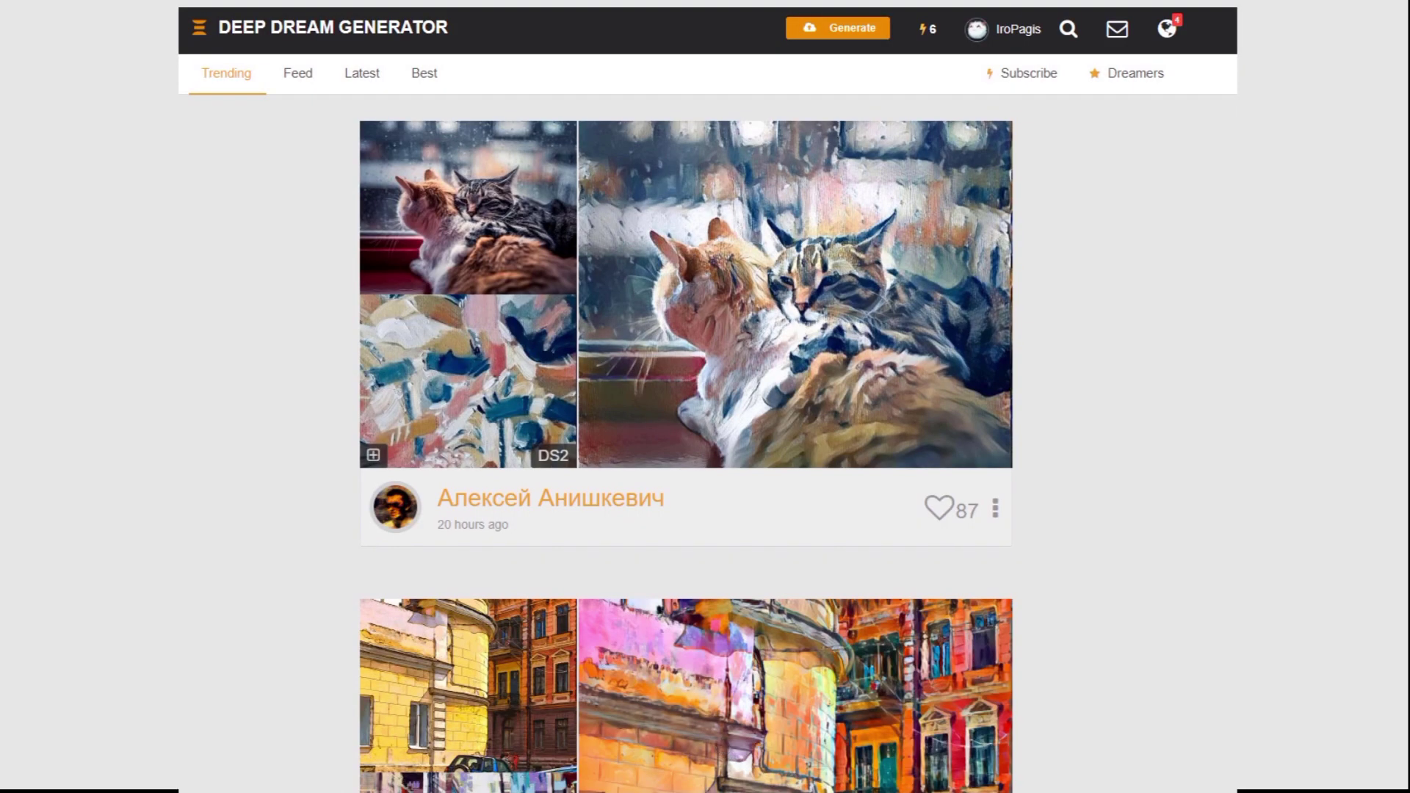
click(735, 338)
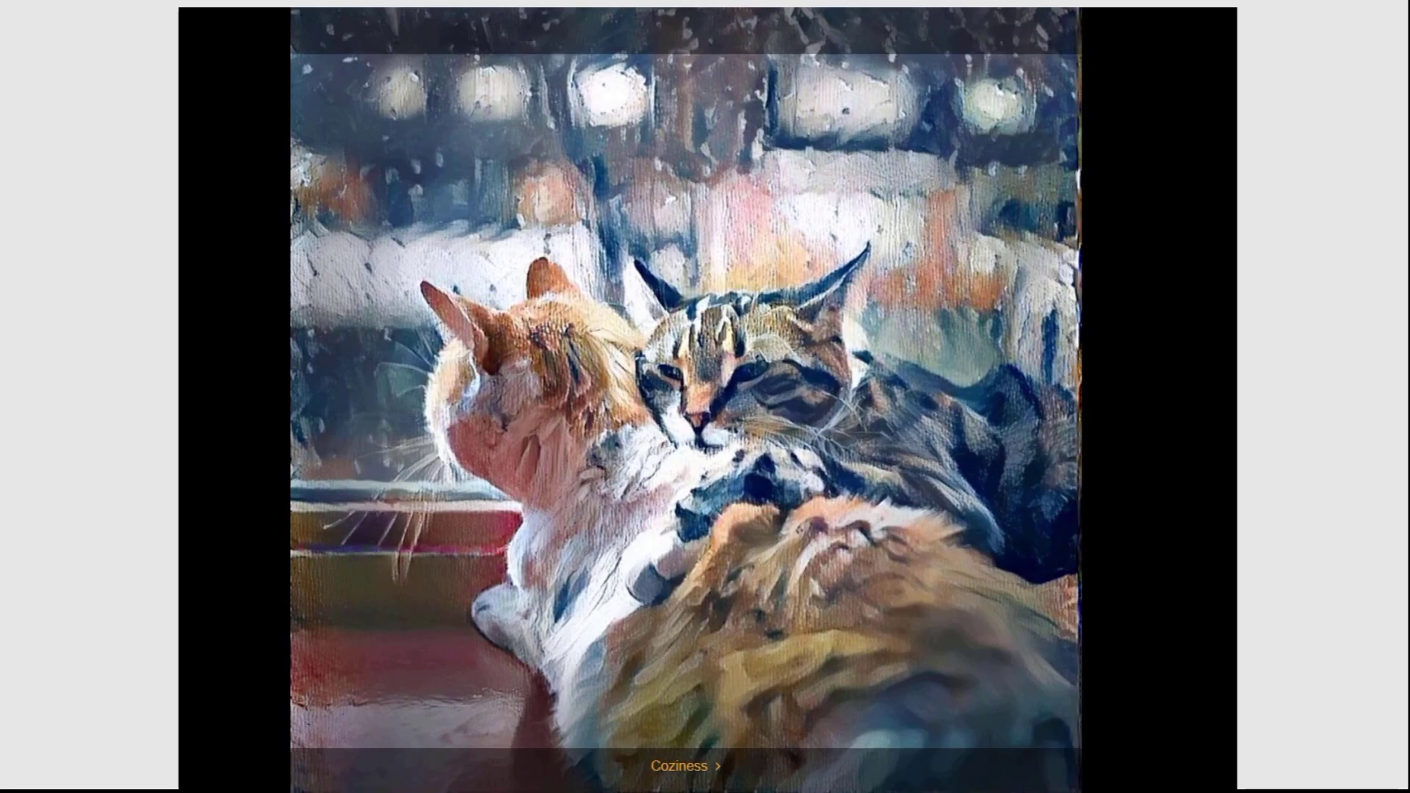
key(Escape)
scroll(687, 396, down, 5)
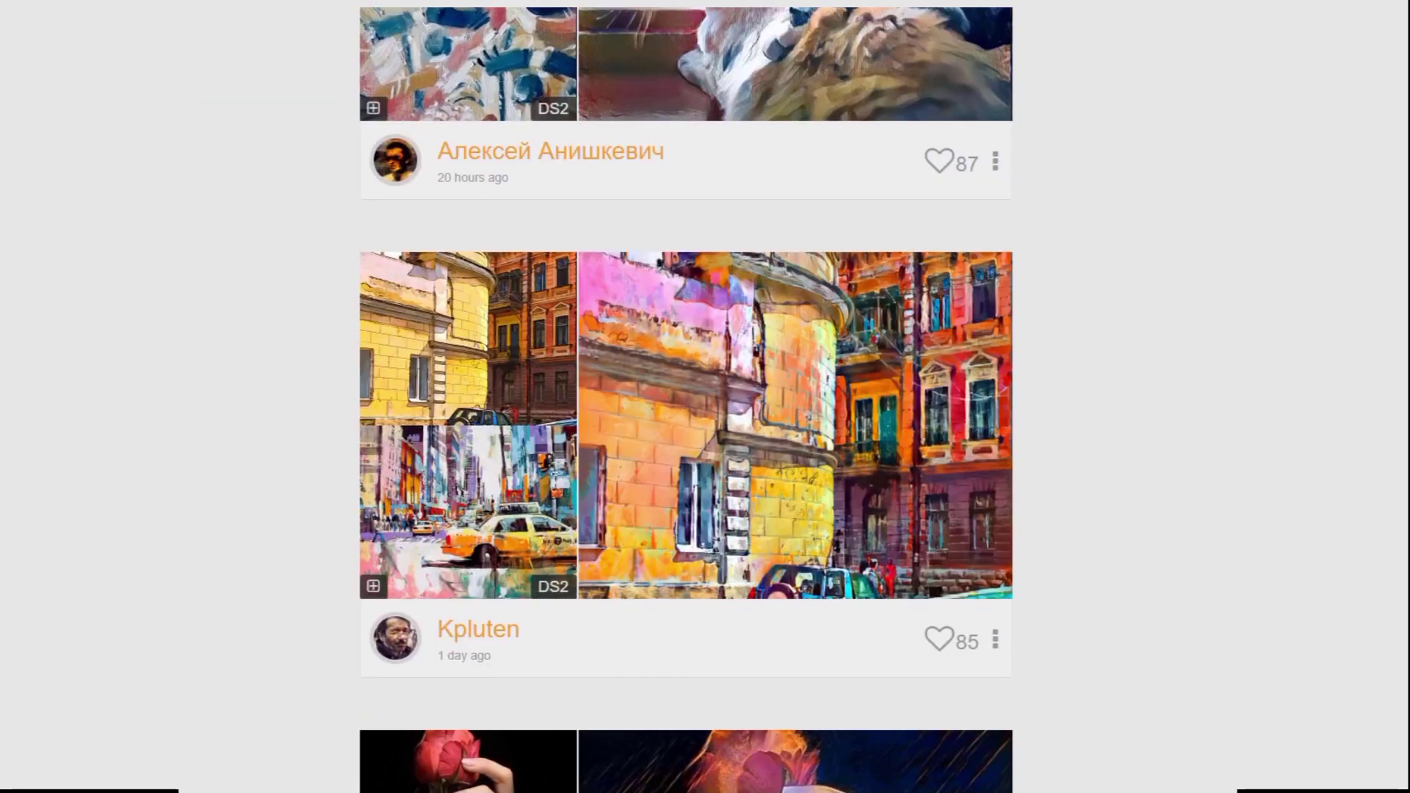
scroll(687, 396, down, 6)
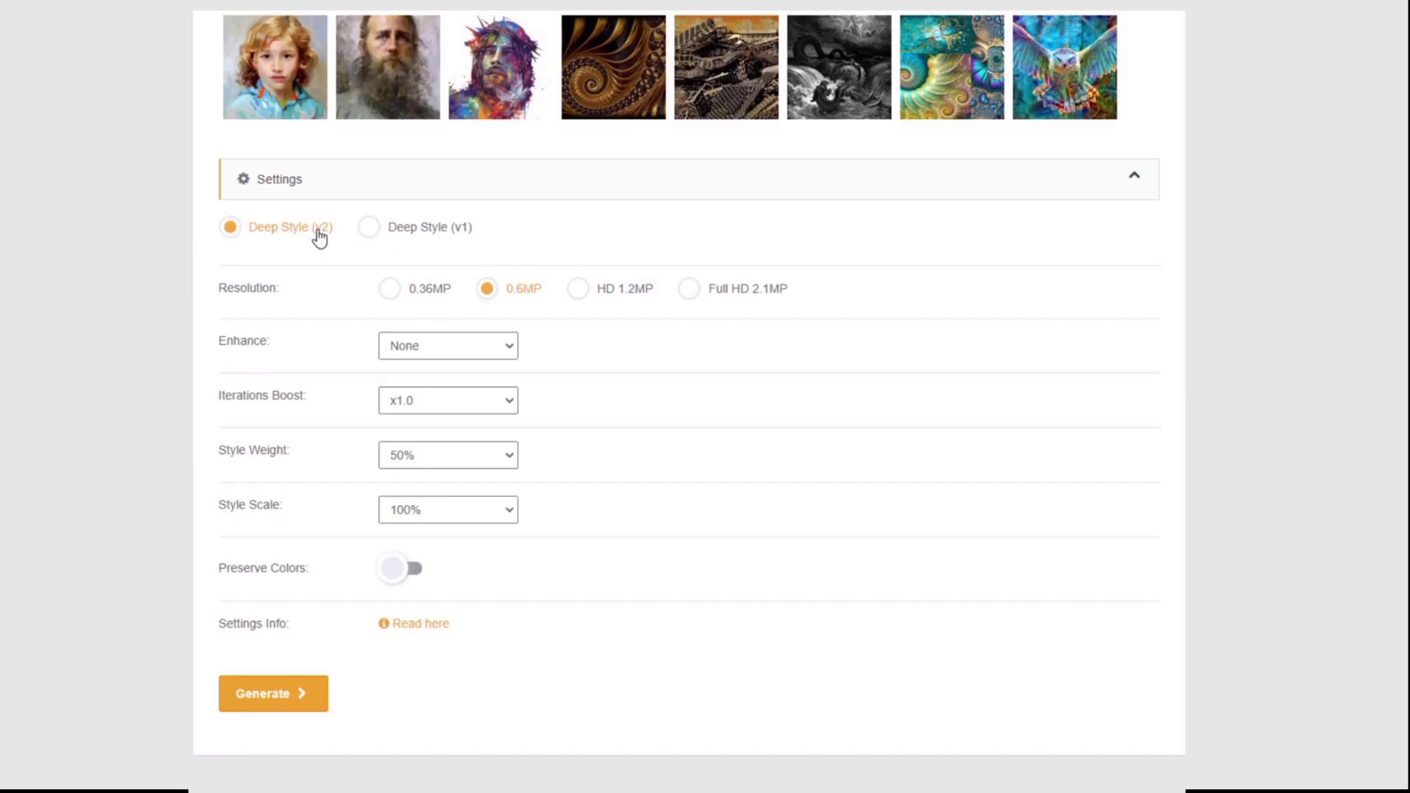
Try Deep Style v1, switch back to v2, and set output resolution to 0.36MP.
click(371, 231)
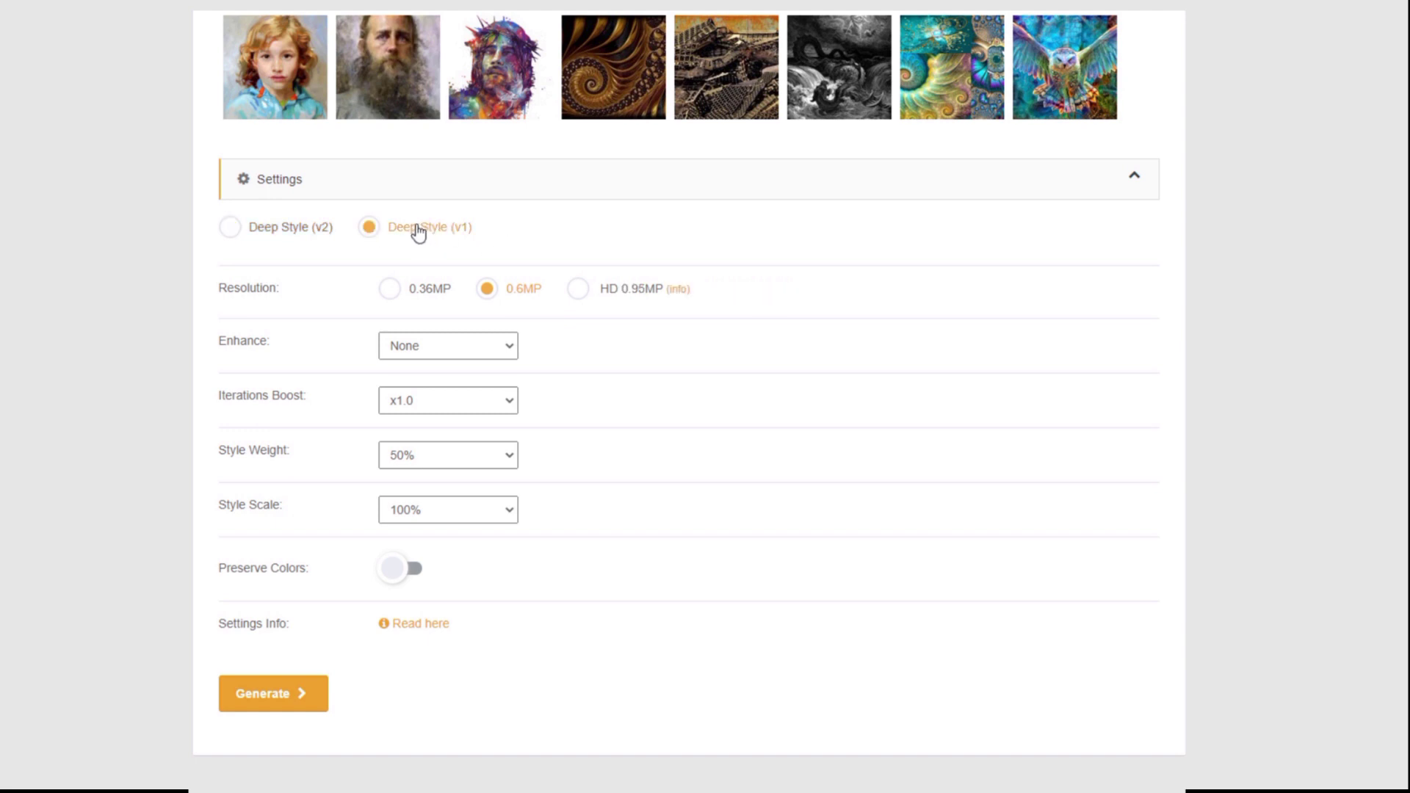
click(242, 228)
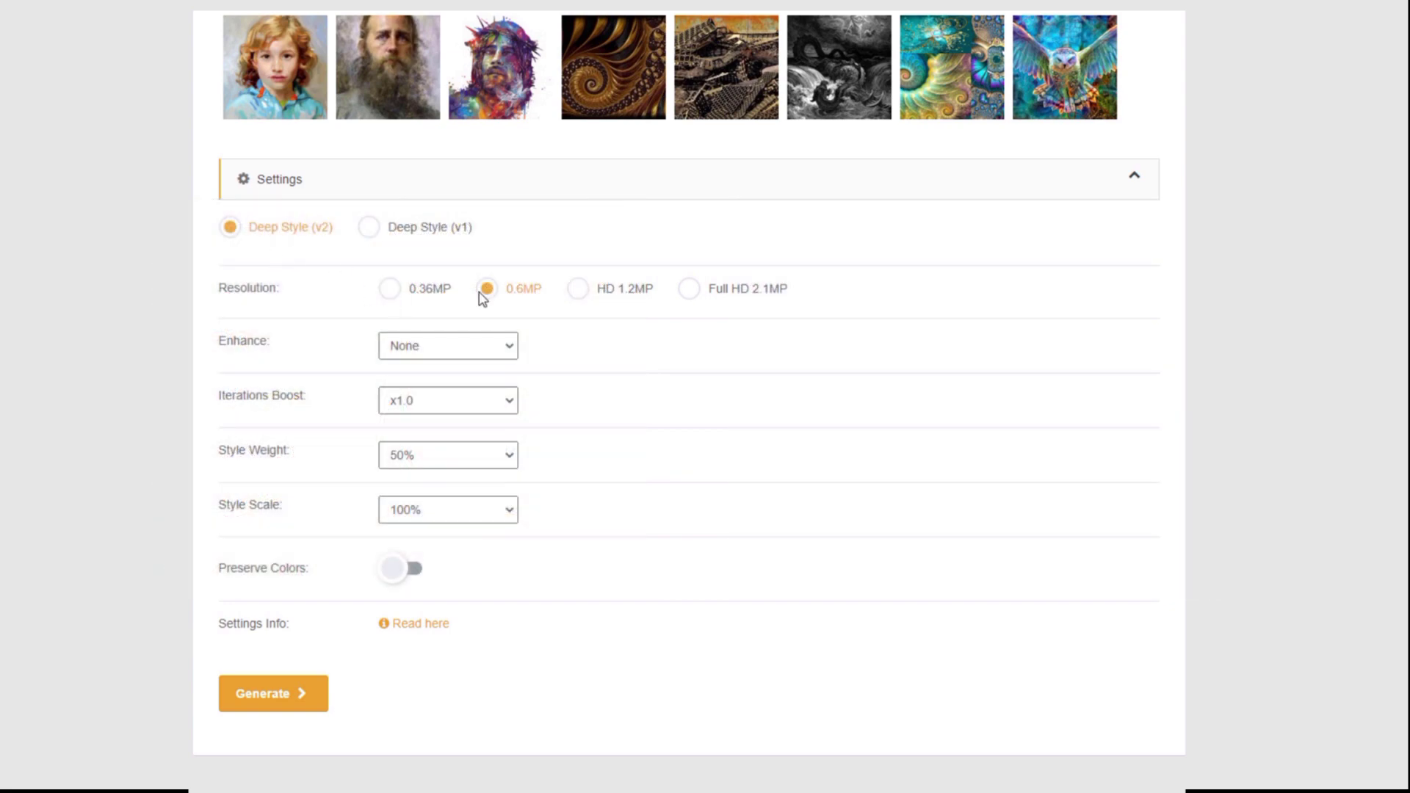
click(388, 290)
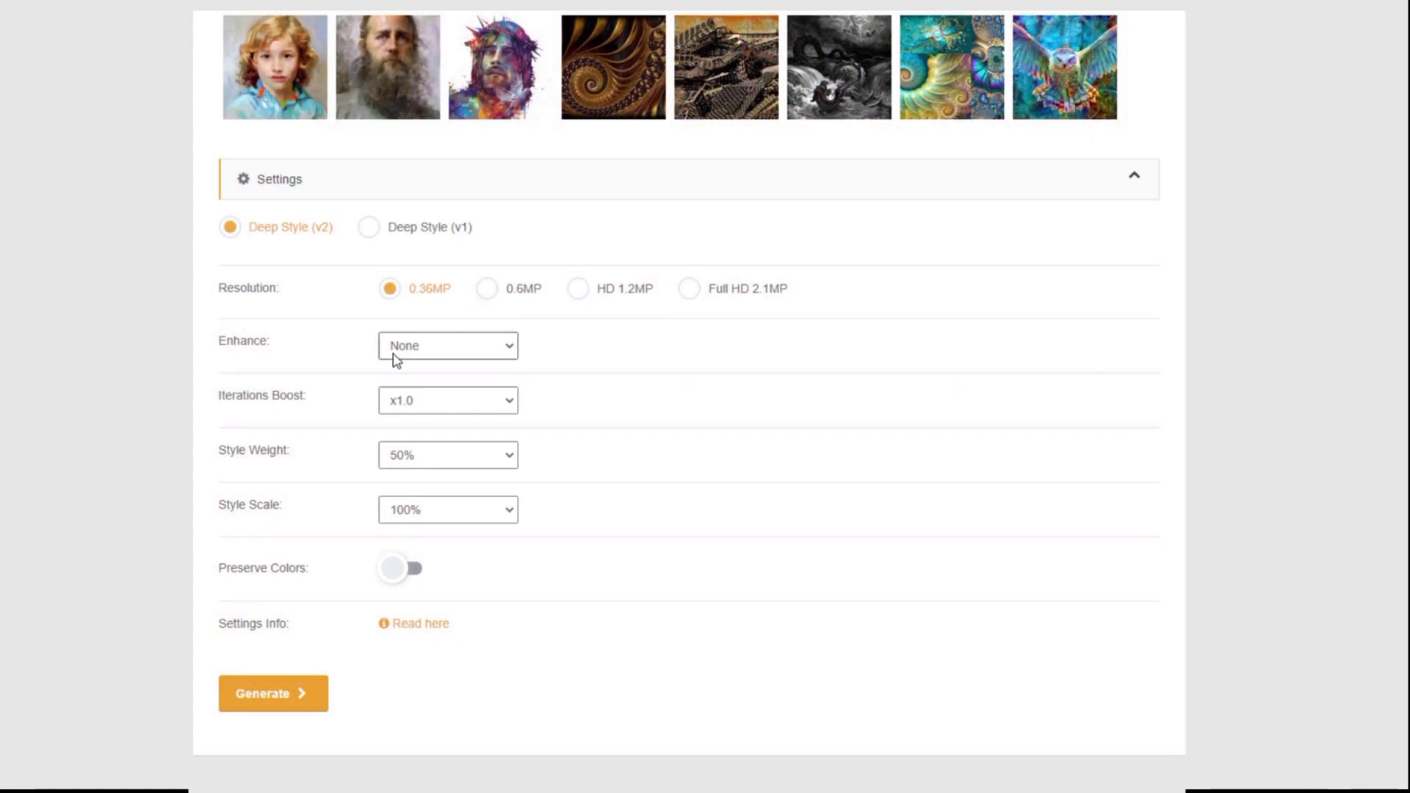
Set the Enhance level to Med.
click(397, 356)
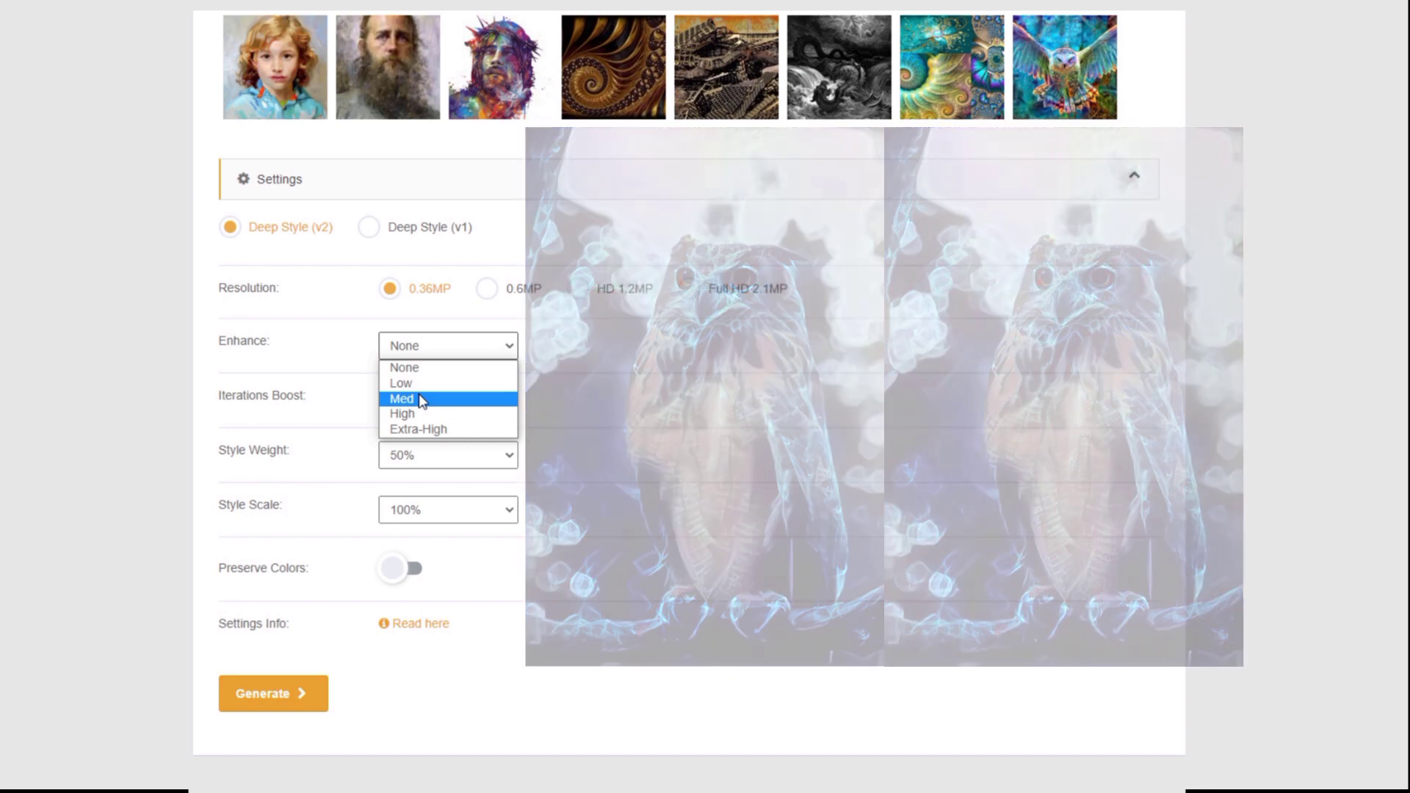
click(423, 401)
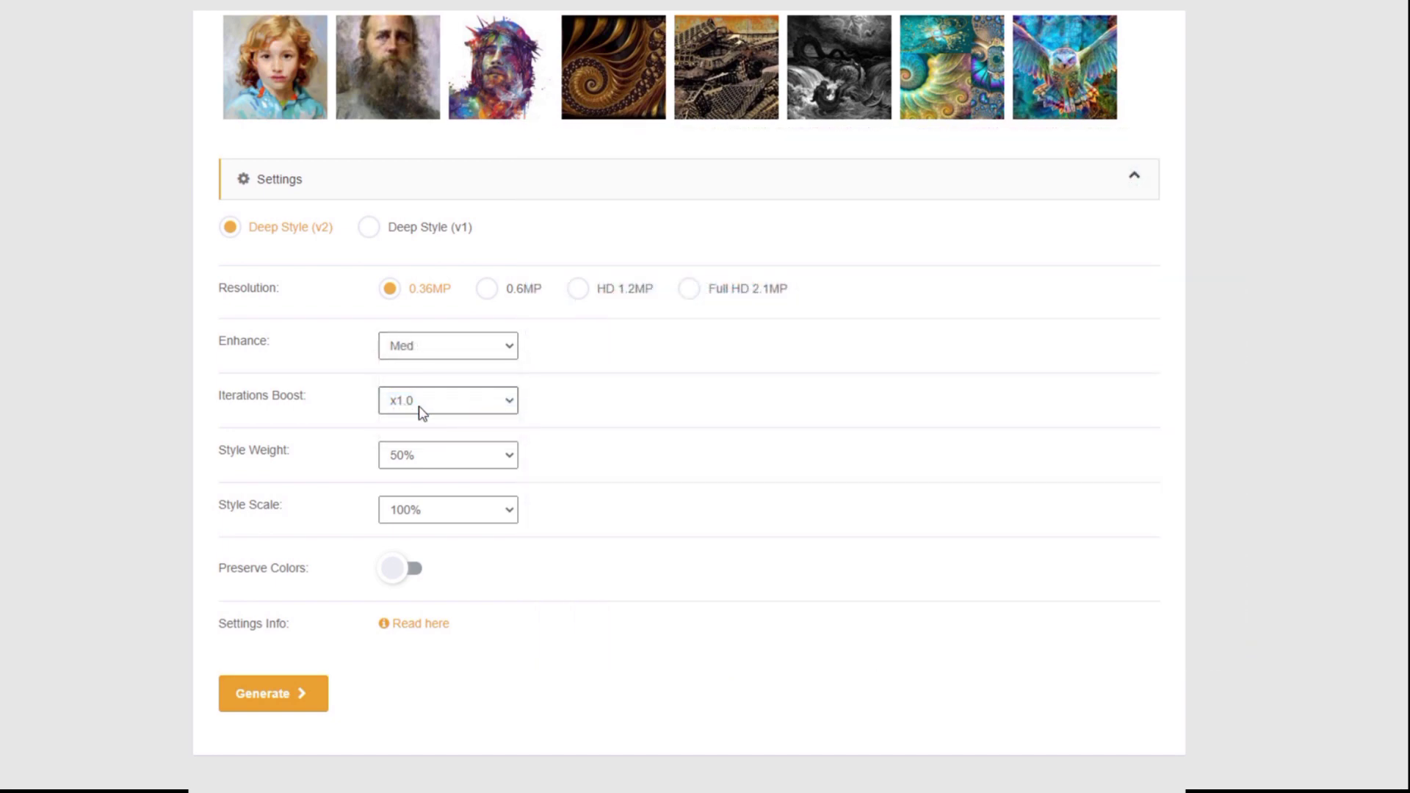
Set Iterations Boost to x0.6 and leave Style Weight at 50%.
click(423, 403)
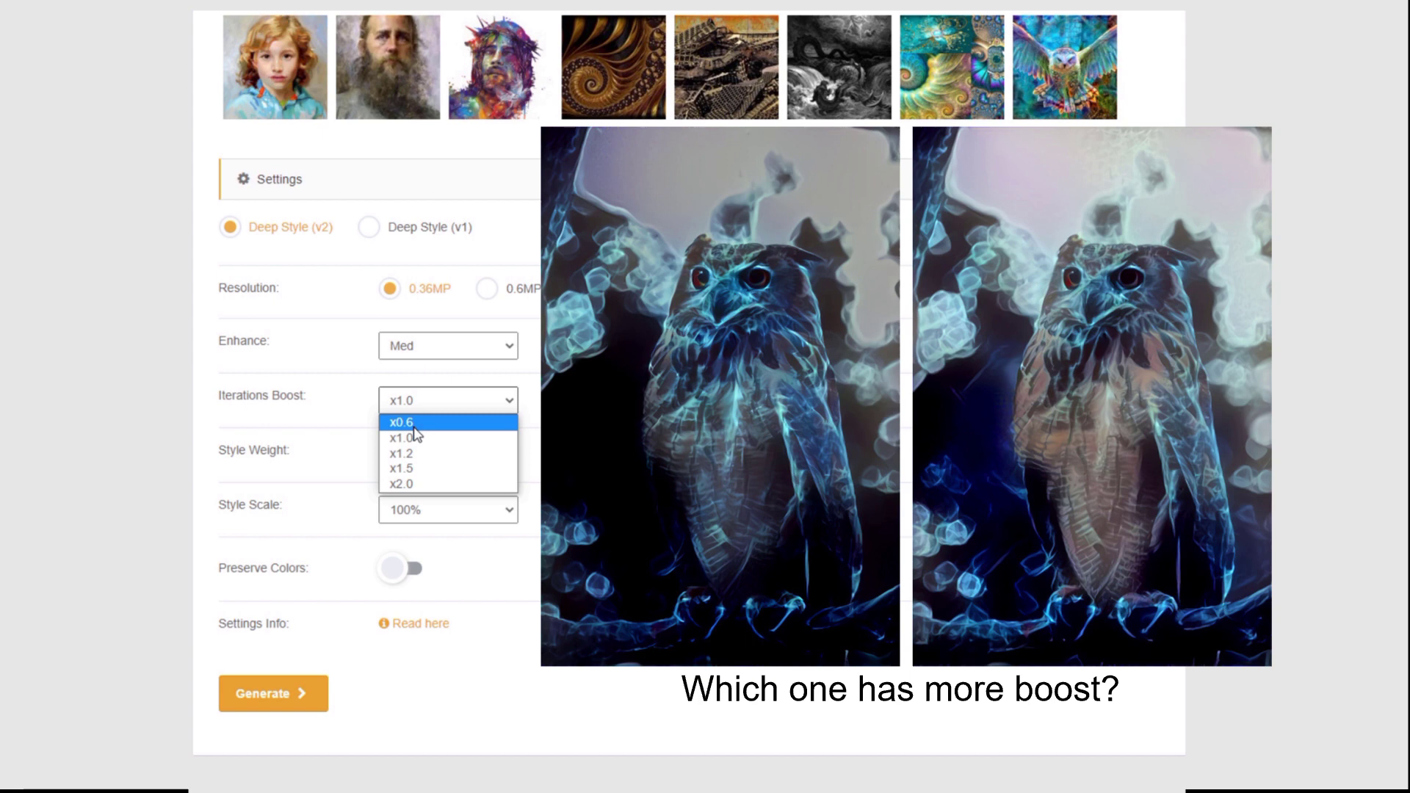
click(414, 425)
click(419, 456)
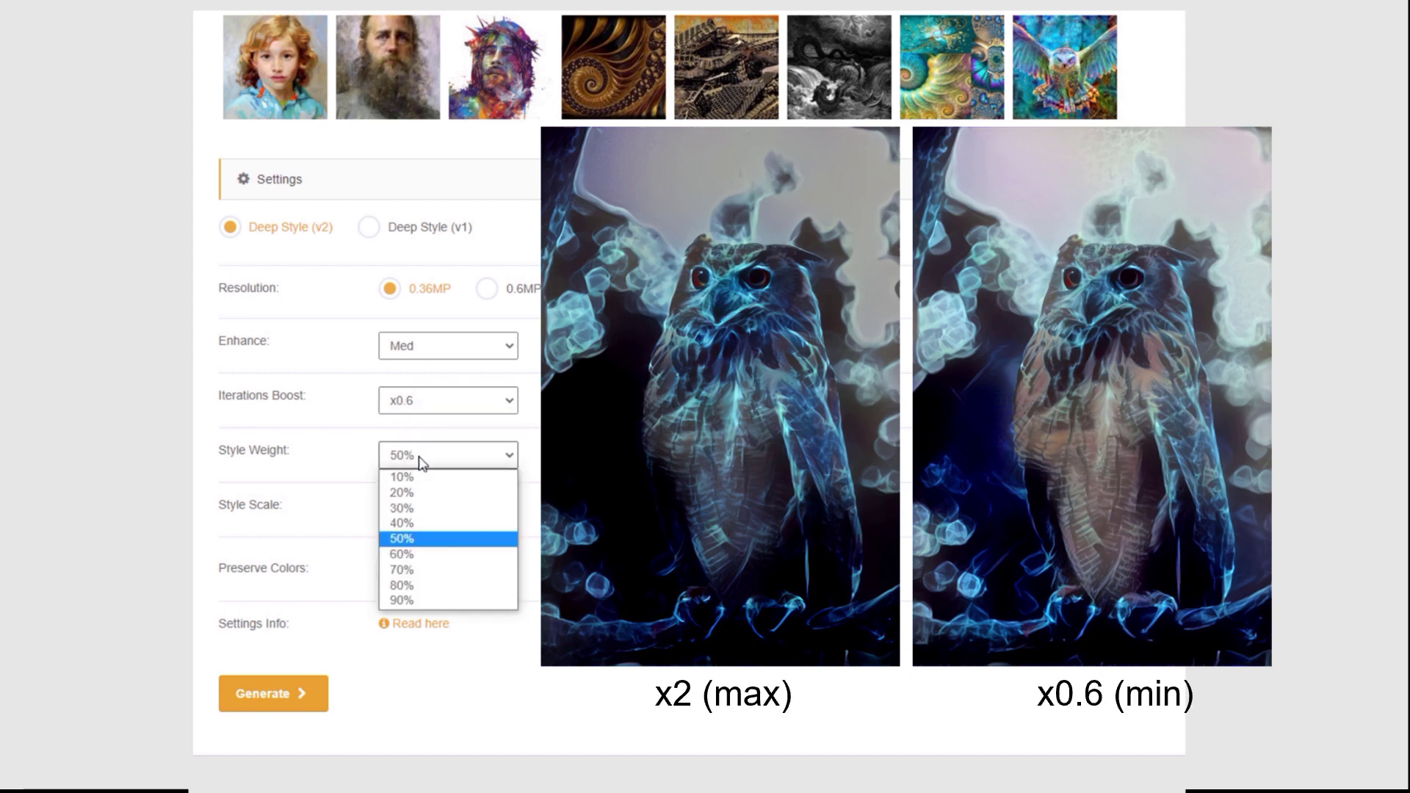
click(422, 462)
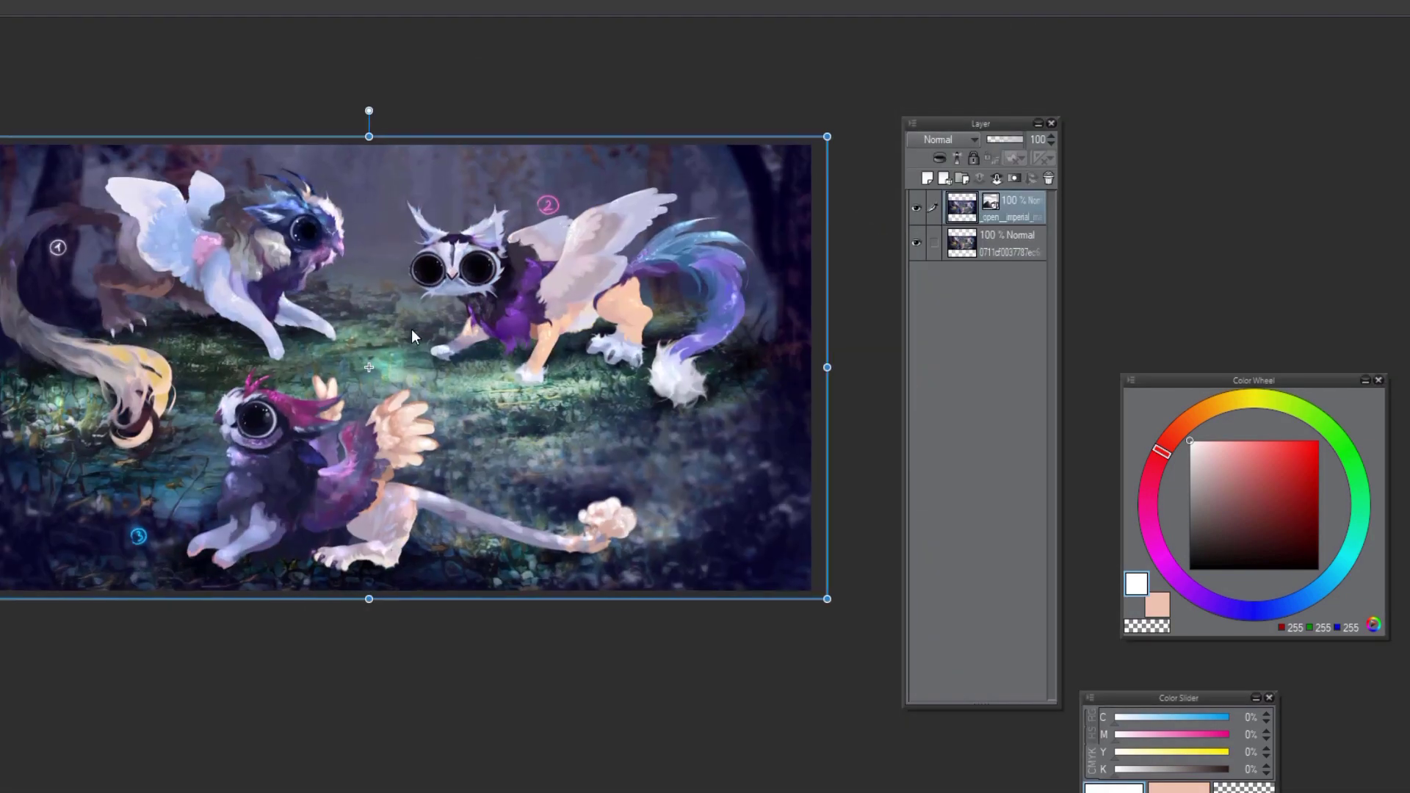
Compare the stylised top layer on and off, move the Layer panel aside, and check Style Scale values.
scroll(412, 335, up, 1)
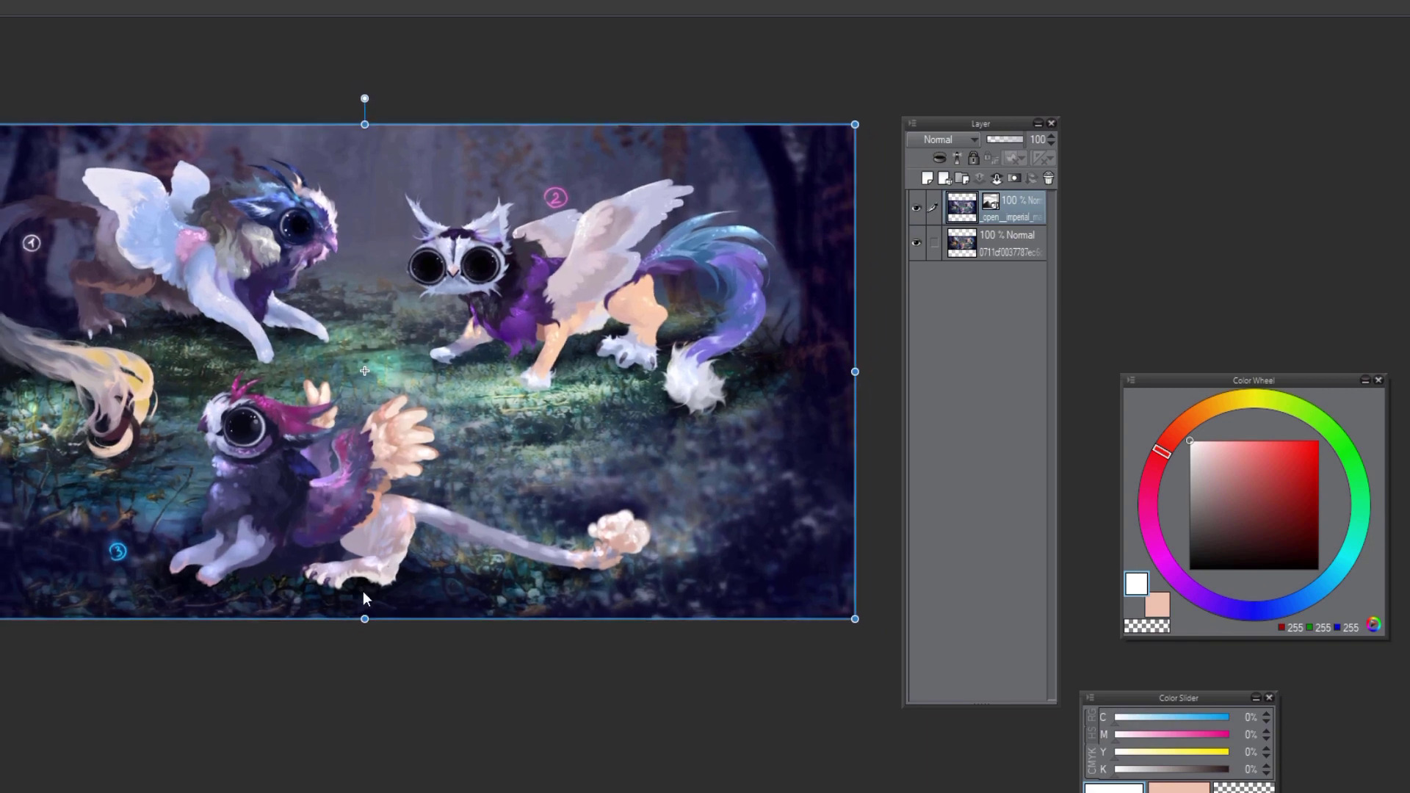
scroll(661, 411, up, 2)
click(916, 208)
click(917, 207)
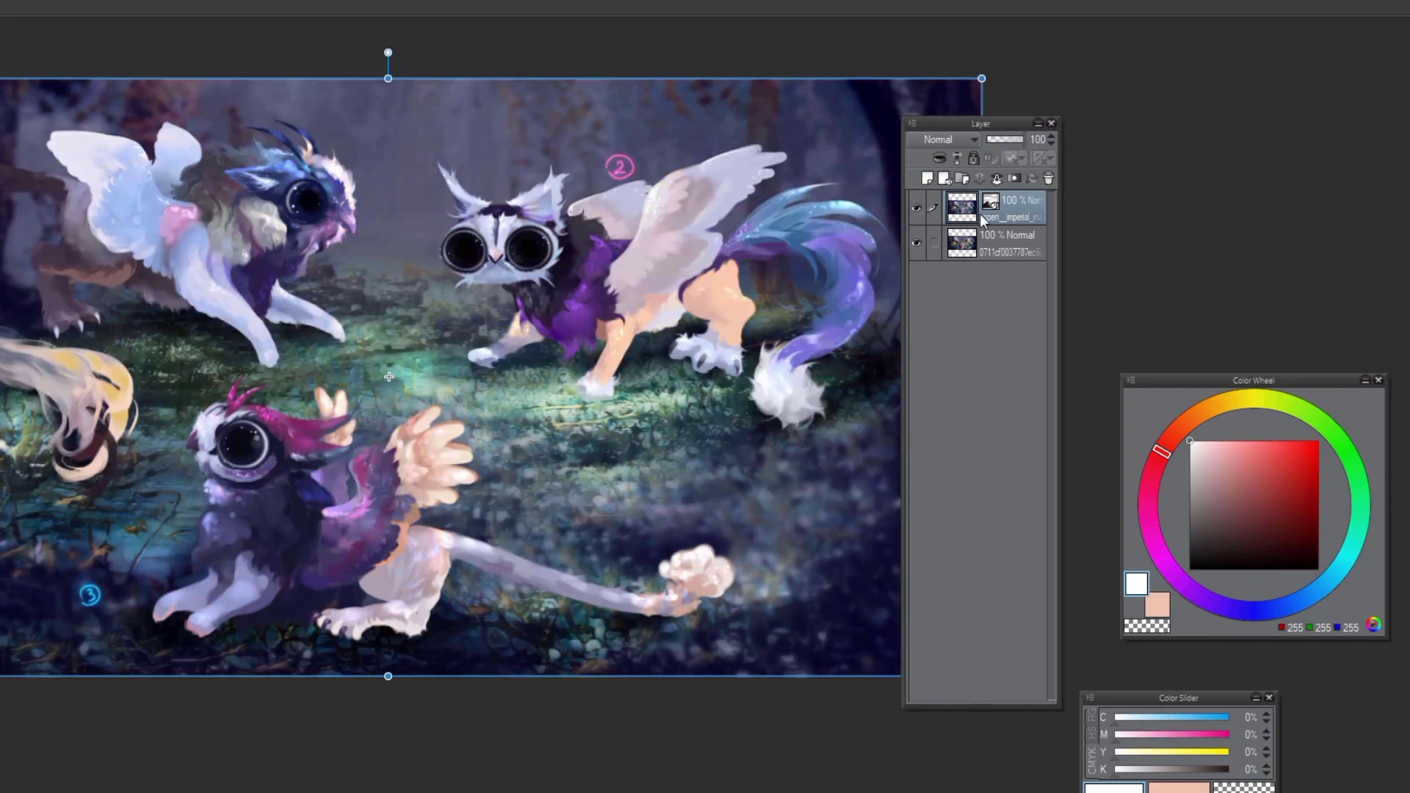
mouse_move(971, 121)
mouse_down()
mouse_move(1070, 125)
mouse_move(1091, 144)
mouse_up()
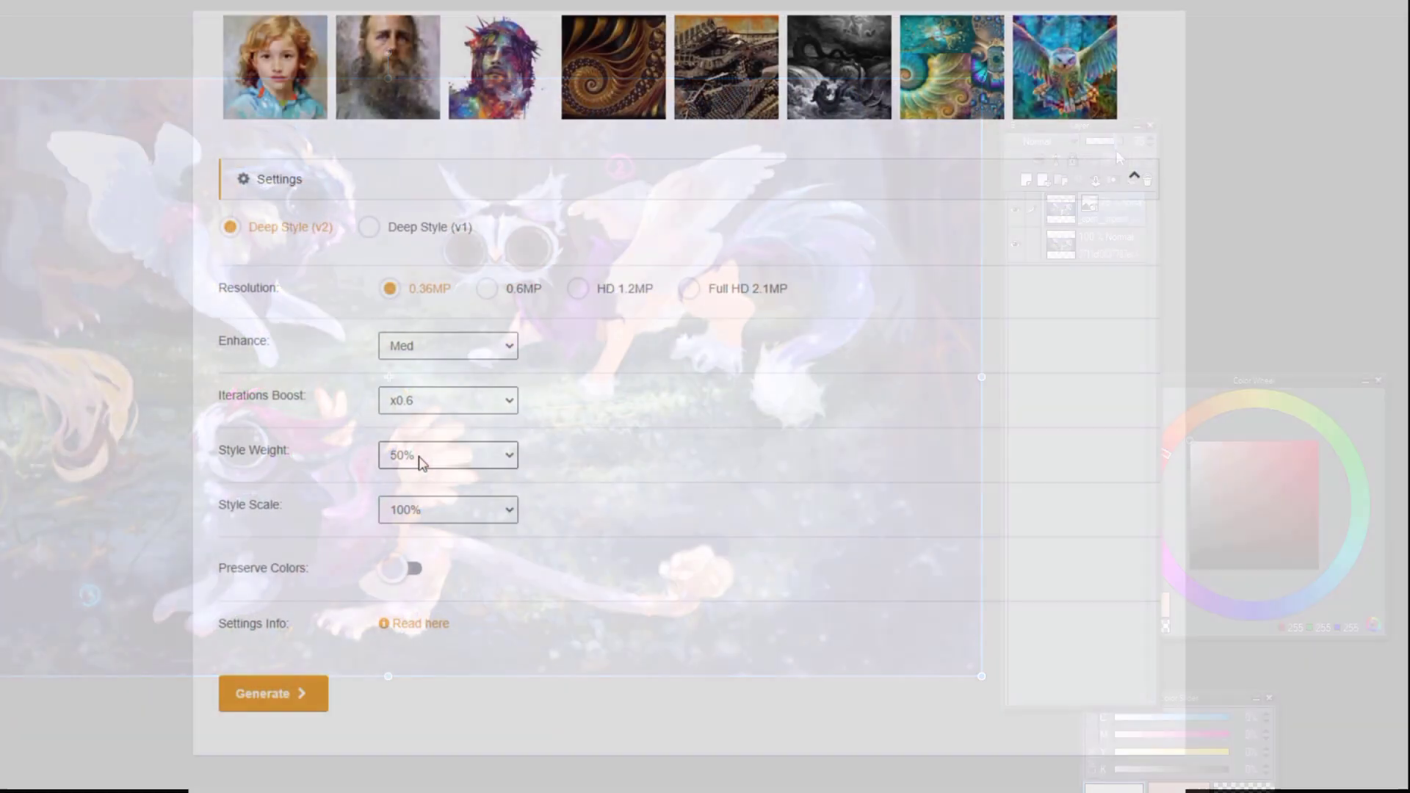
click(439, 514)
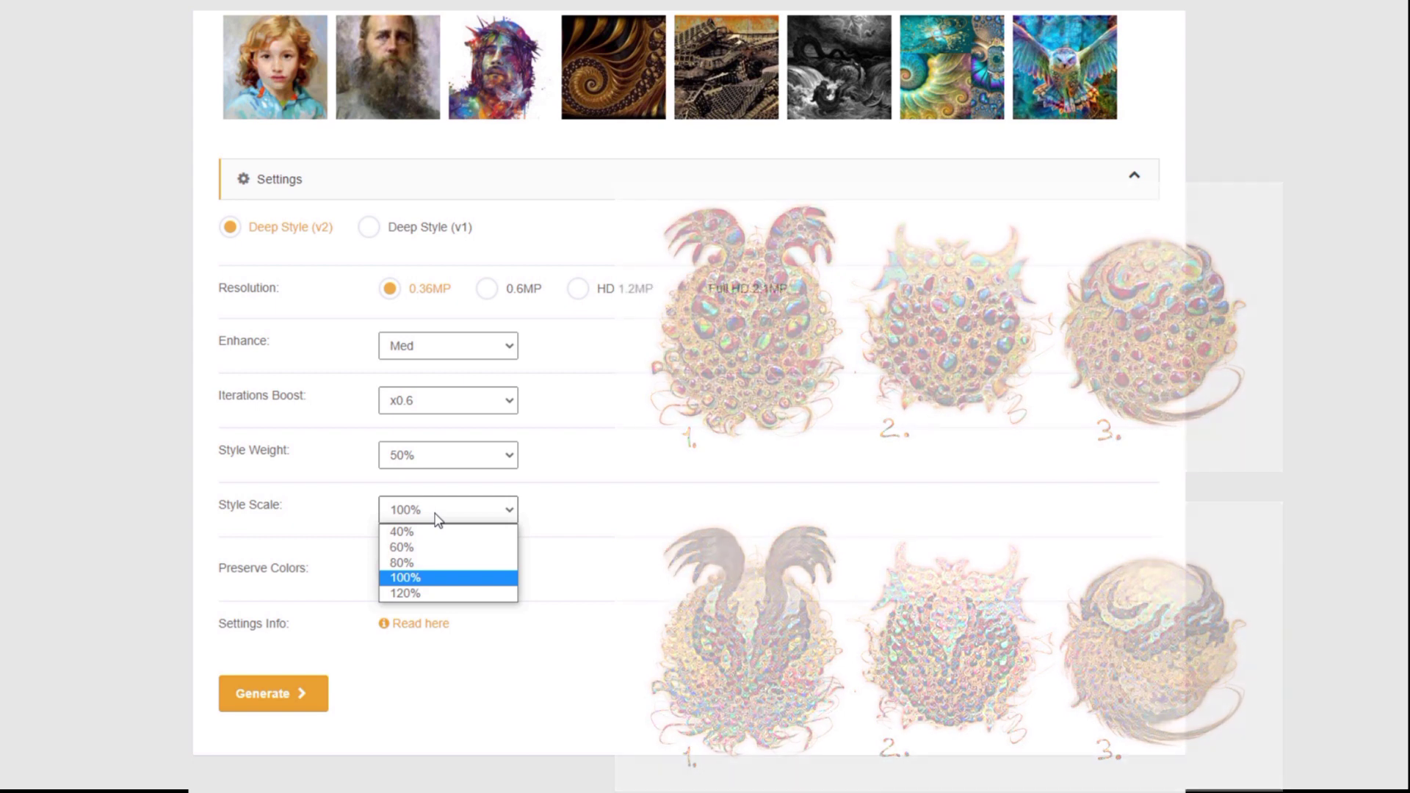
Leave the Style Scale at 100%.
click(416, 579)
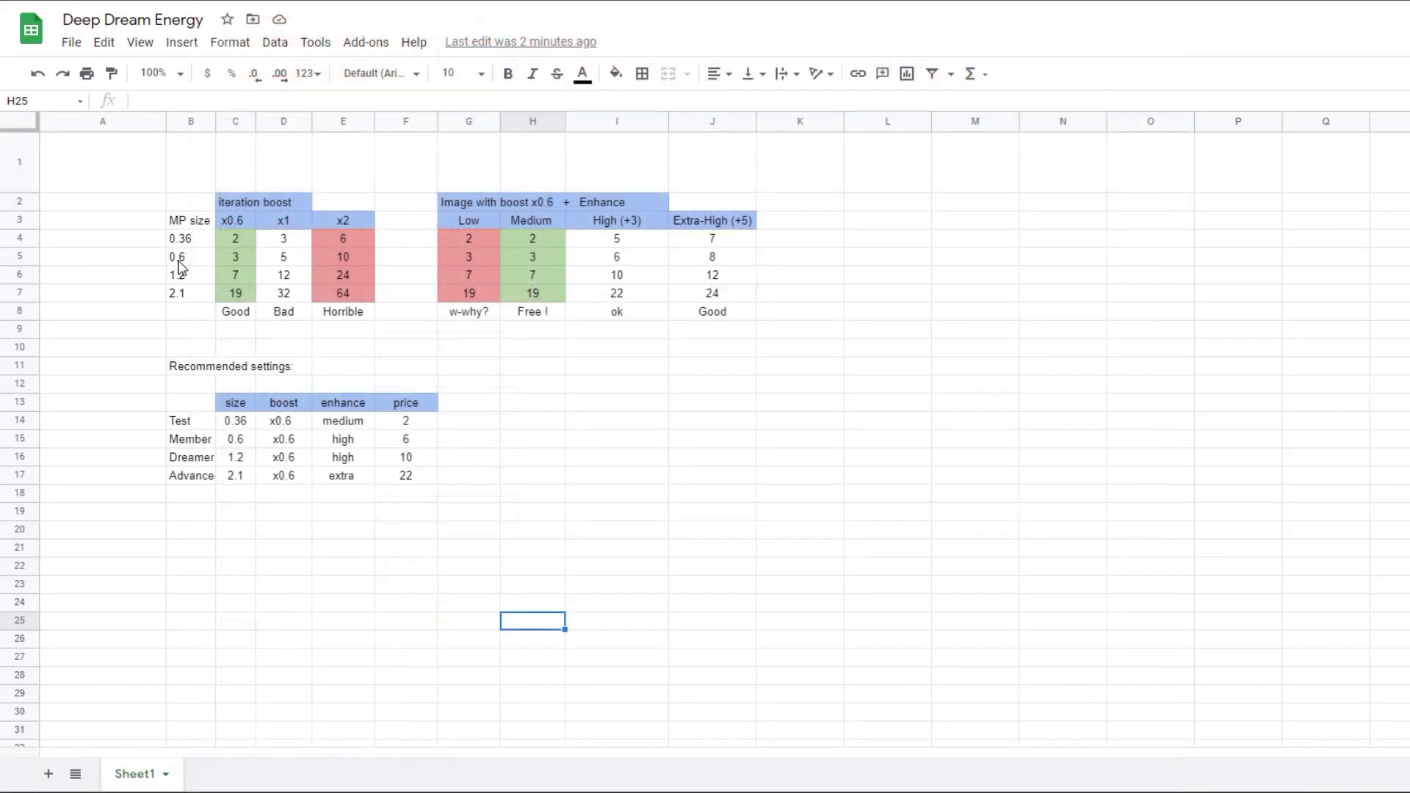
click(184, 259)
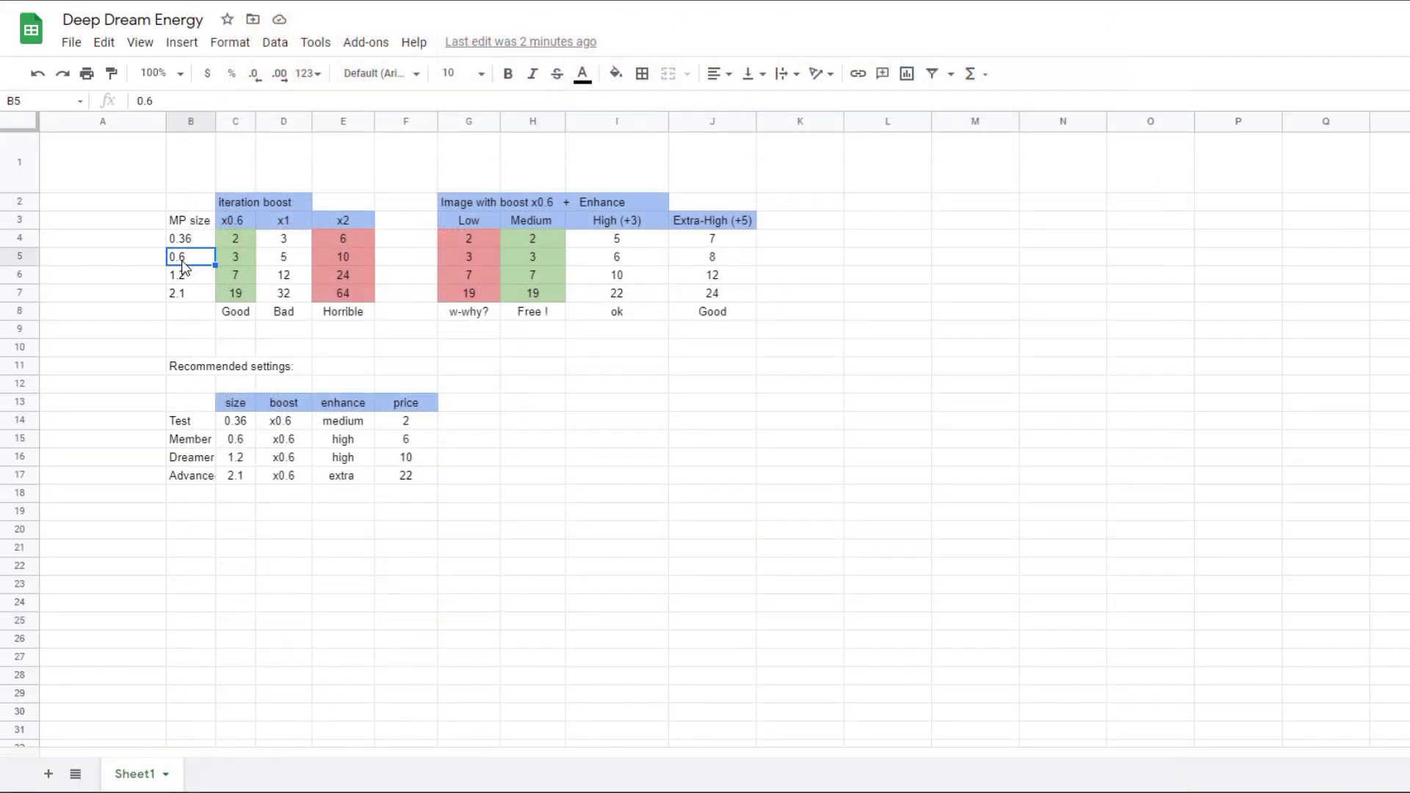
click(282, 257)
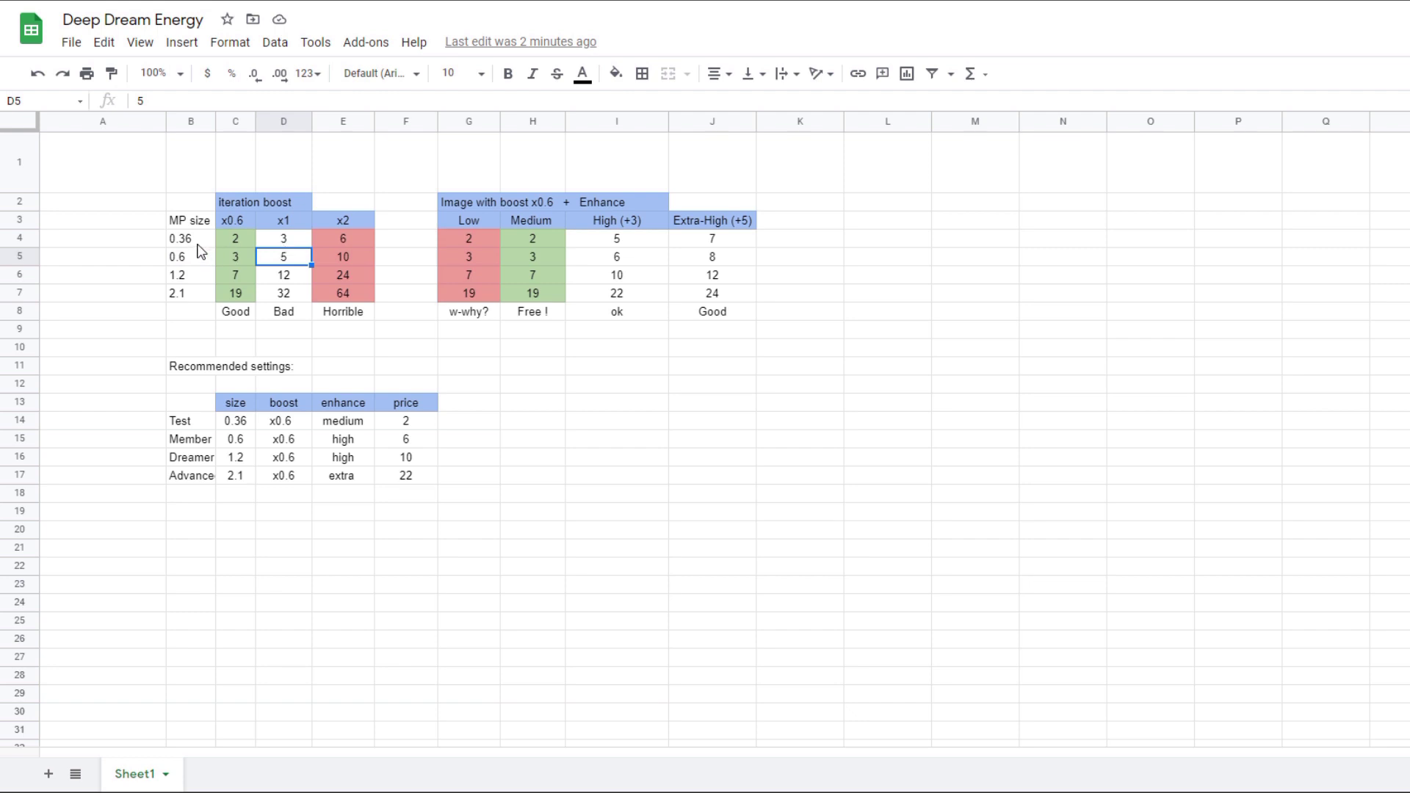
click(204, 242)
click(289, 245)
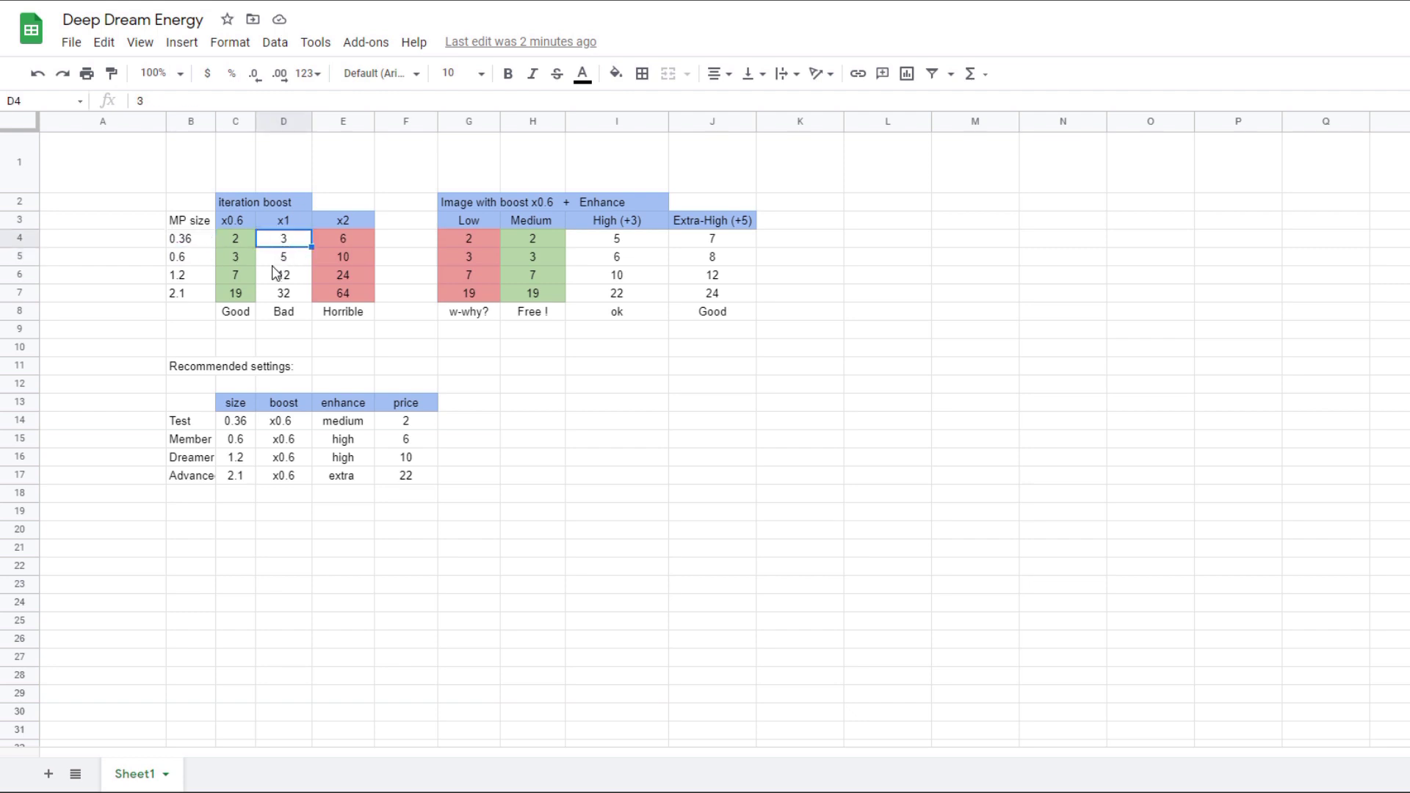
click(235, 245)
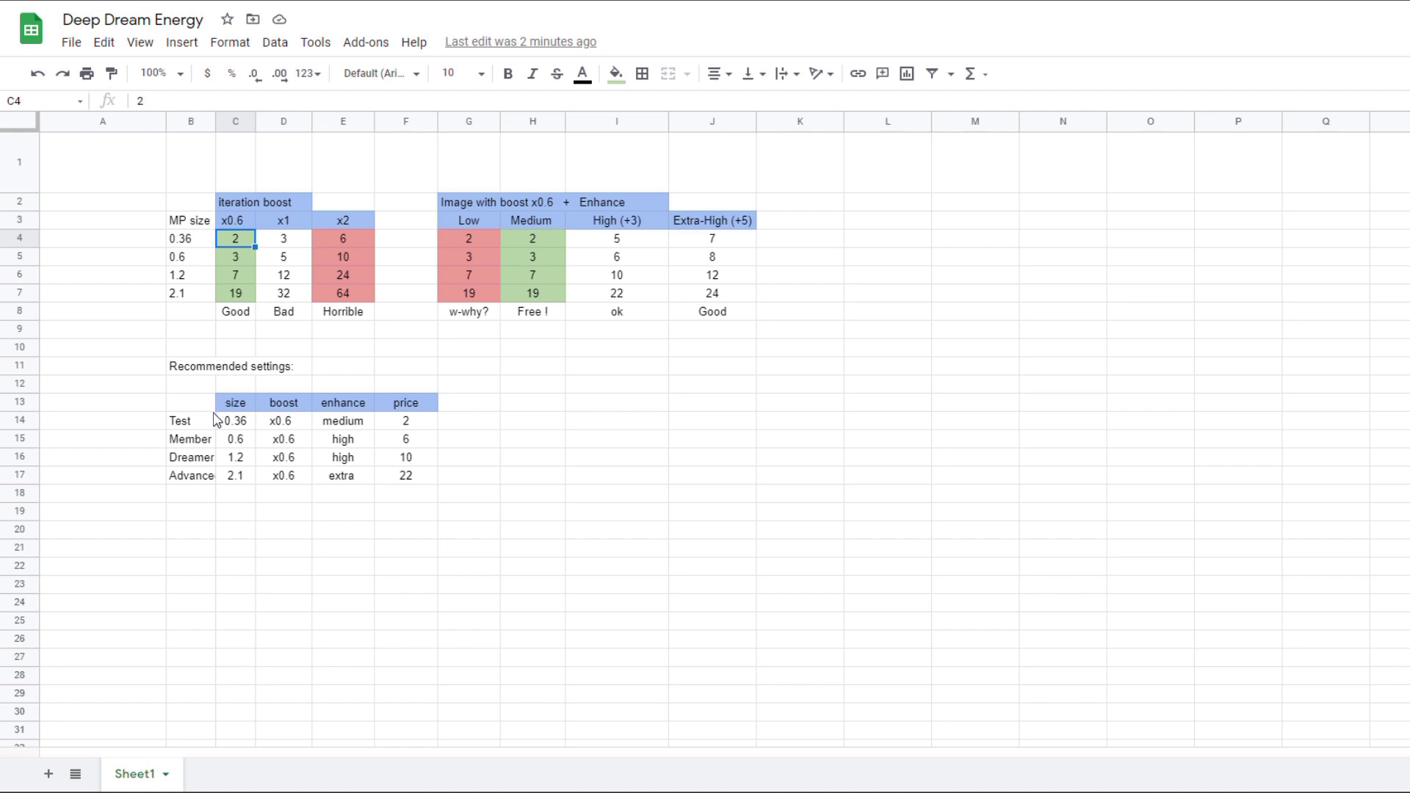
drag(165, 421, 470, 430)
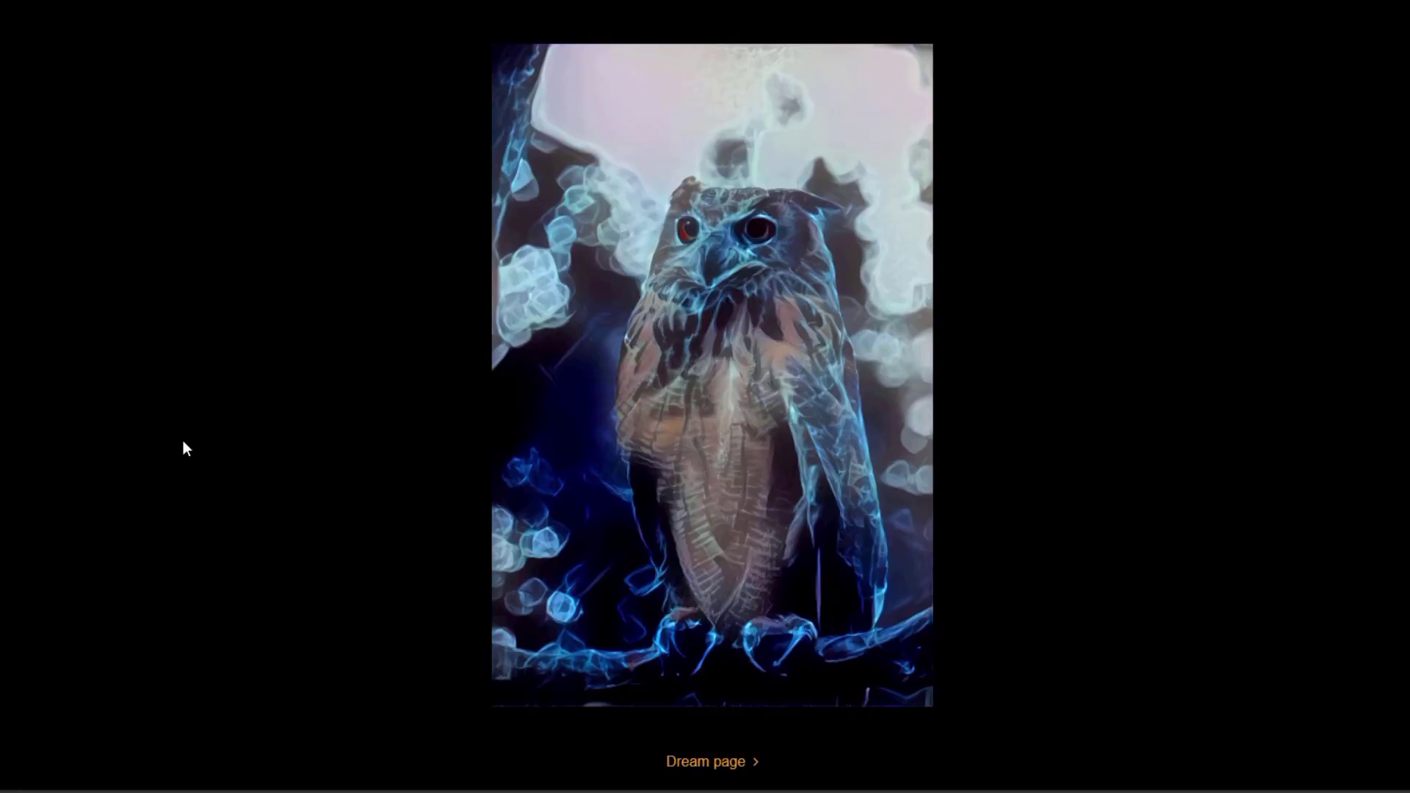
Close the enlarged owl view and open the latest owl dream's Dream page.
click(183, 445)
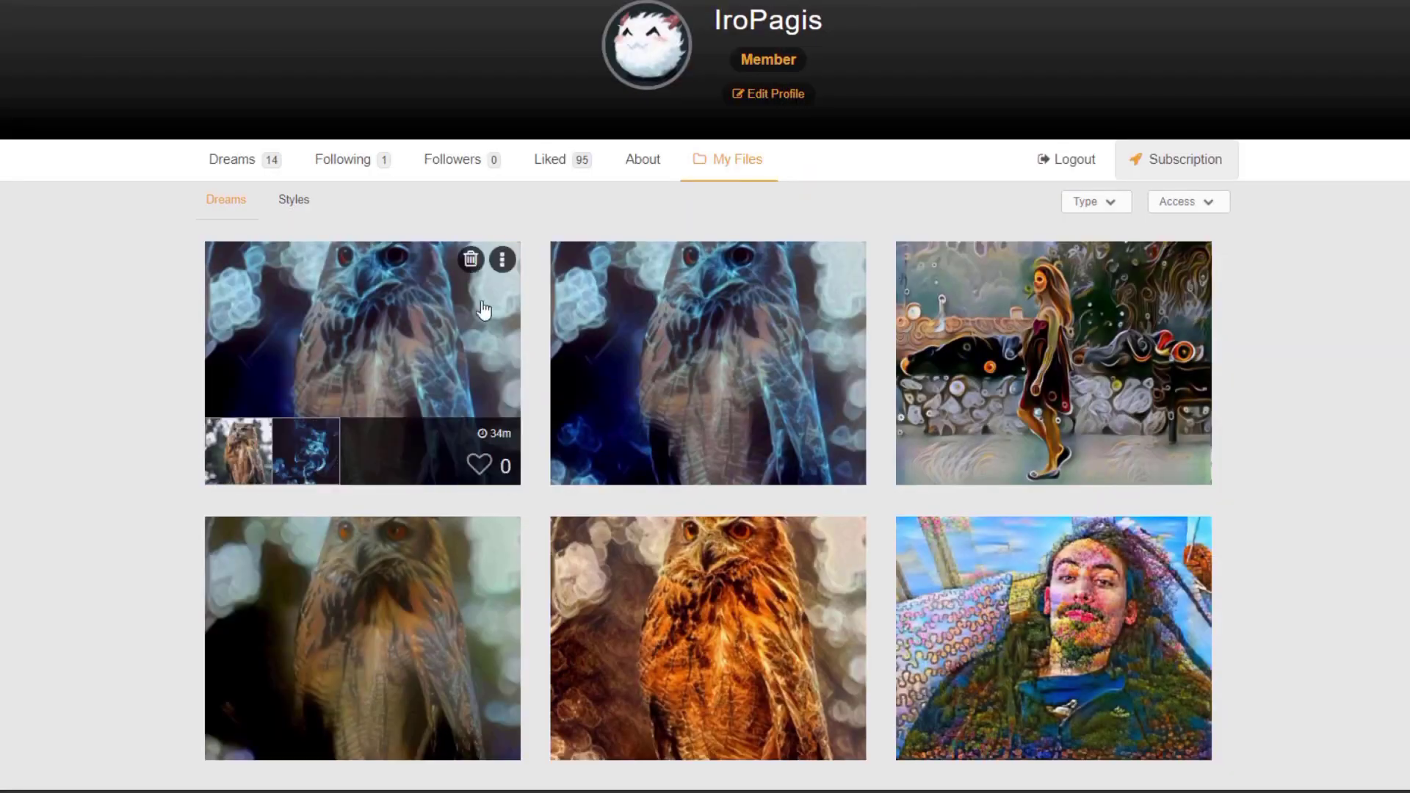
click(503, 259)
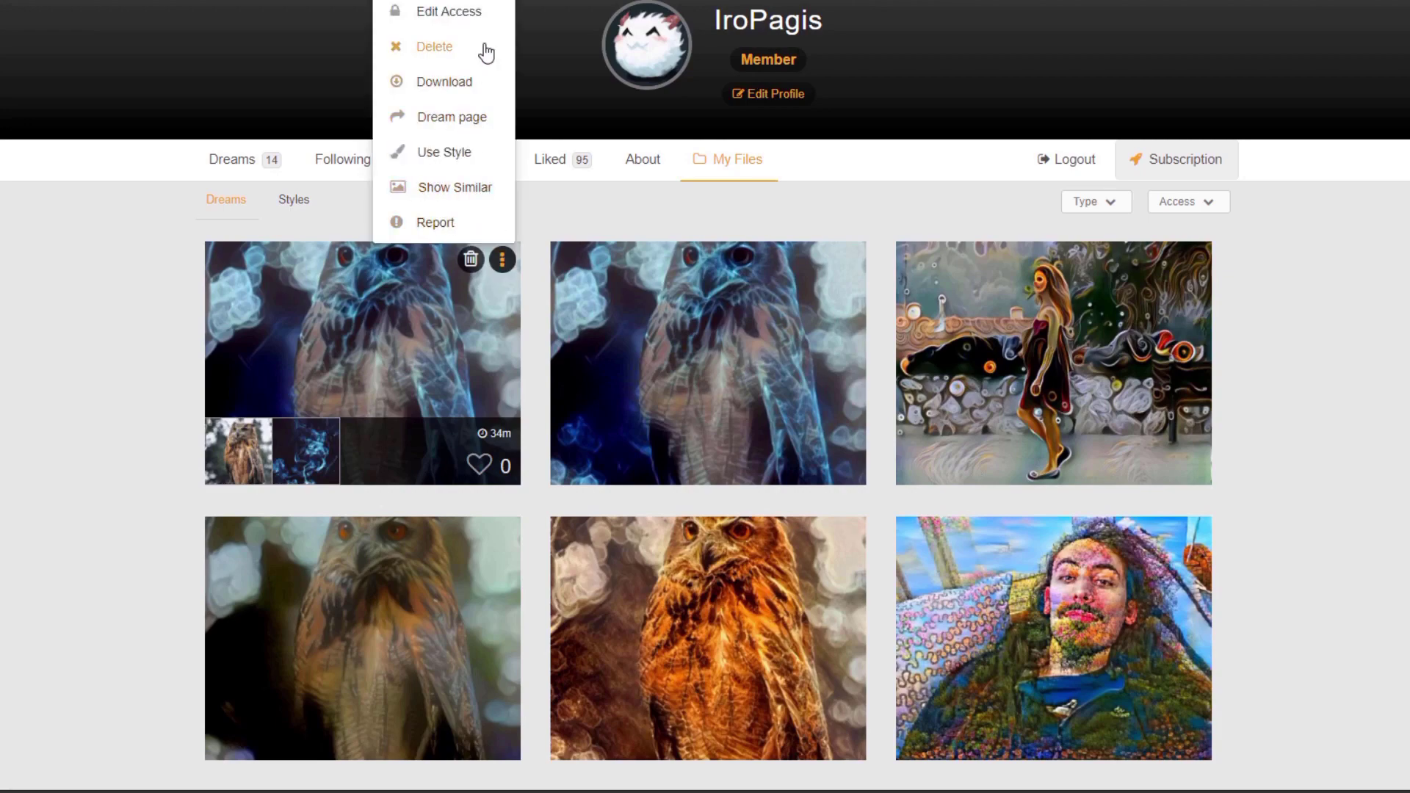
click(471, 118)
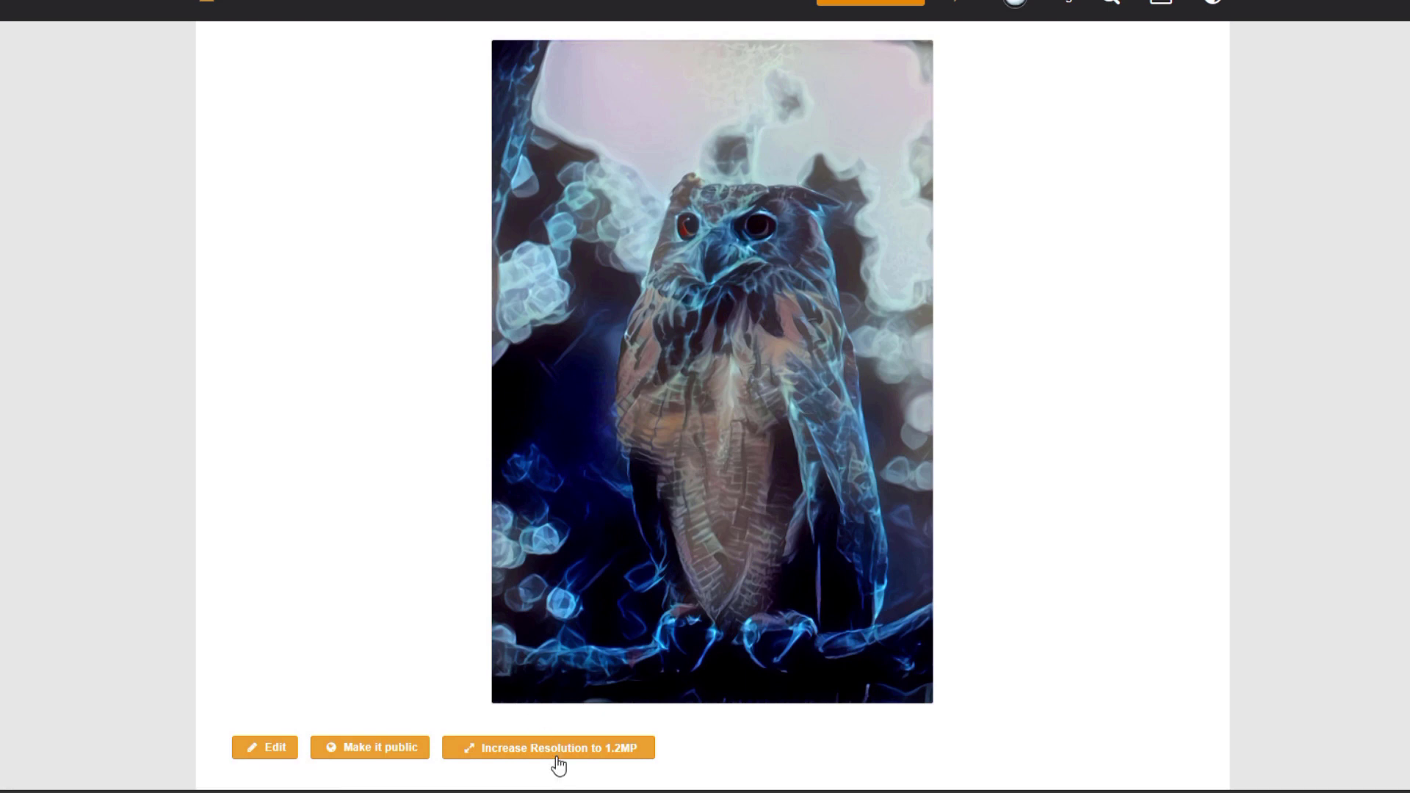
scroll(558, 766, down, 1)
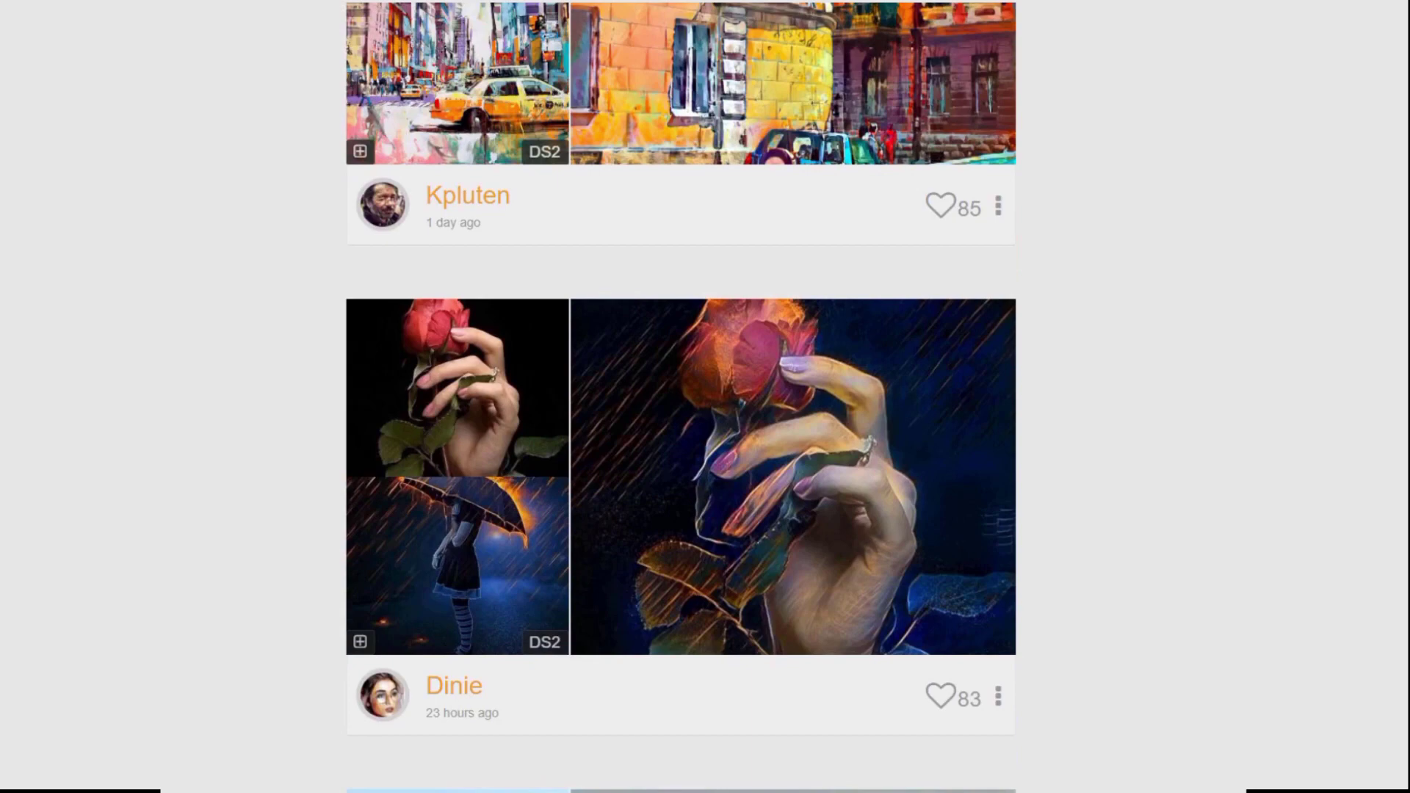
Scroll the feed and view the bearded man dream full size.
scroll(682, 397, down, 15)
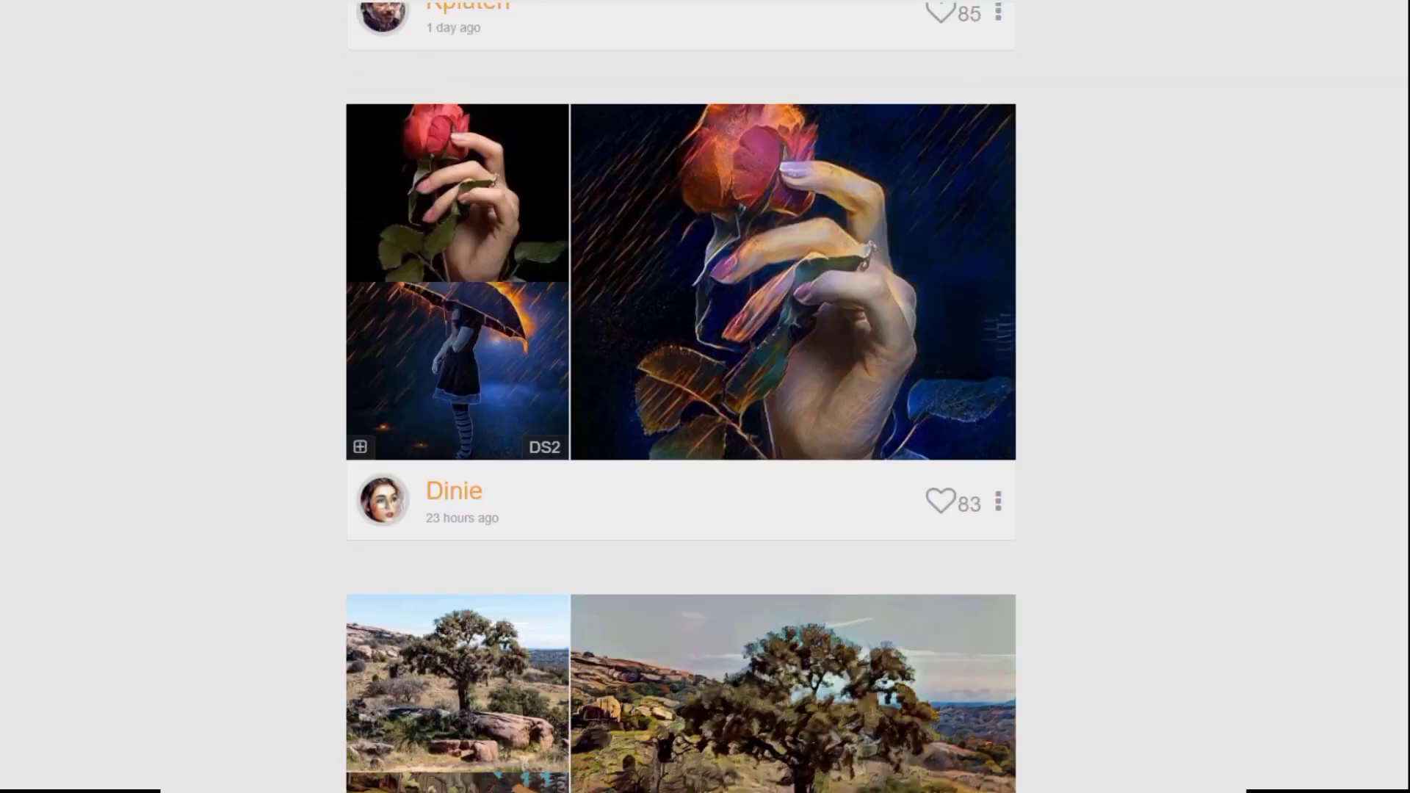
scroll(682, 397, down, 2)
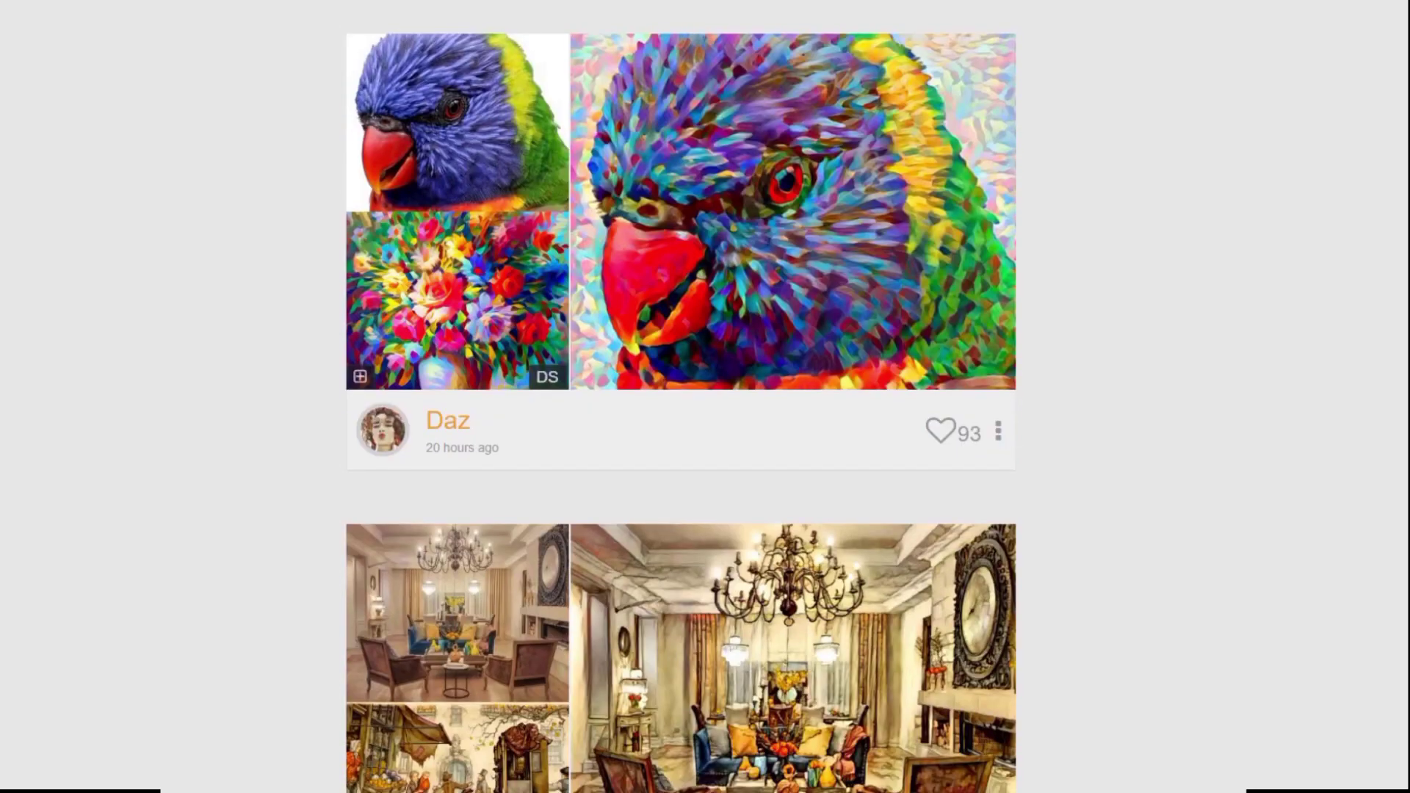
scroll(682, 397, down, 6)
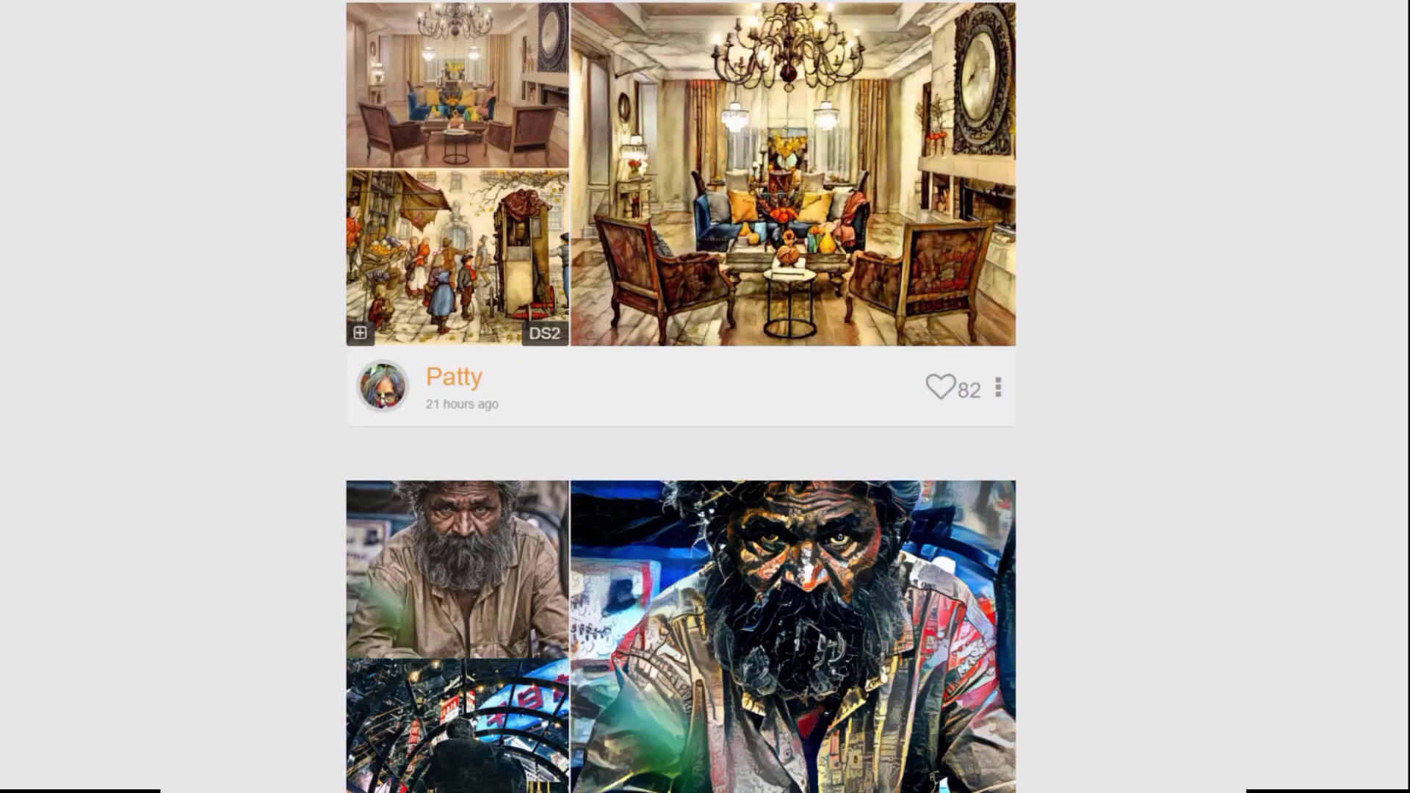
scroll(939, 417, down, 6)
scroll(938, 417, up, 3)
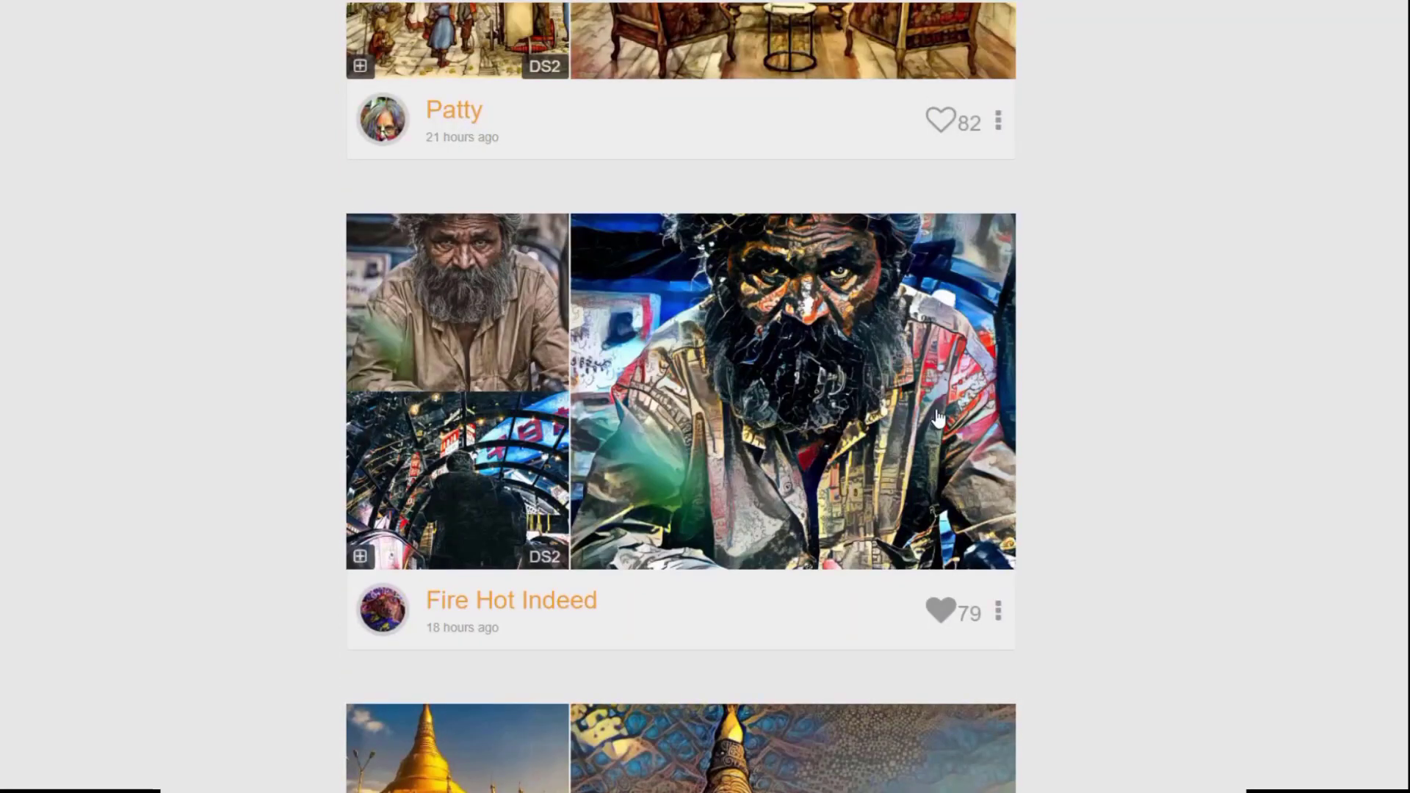
click(938, 417)
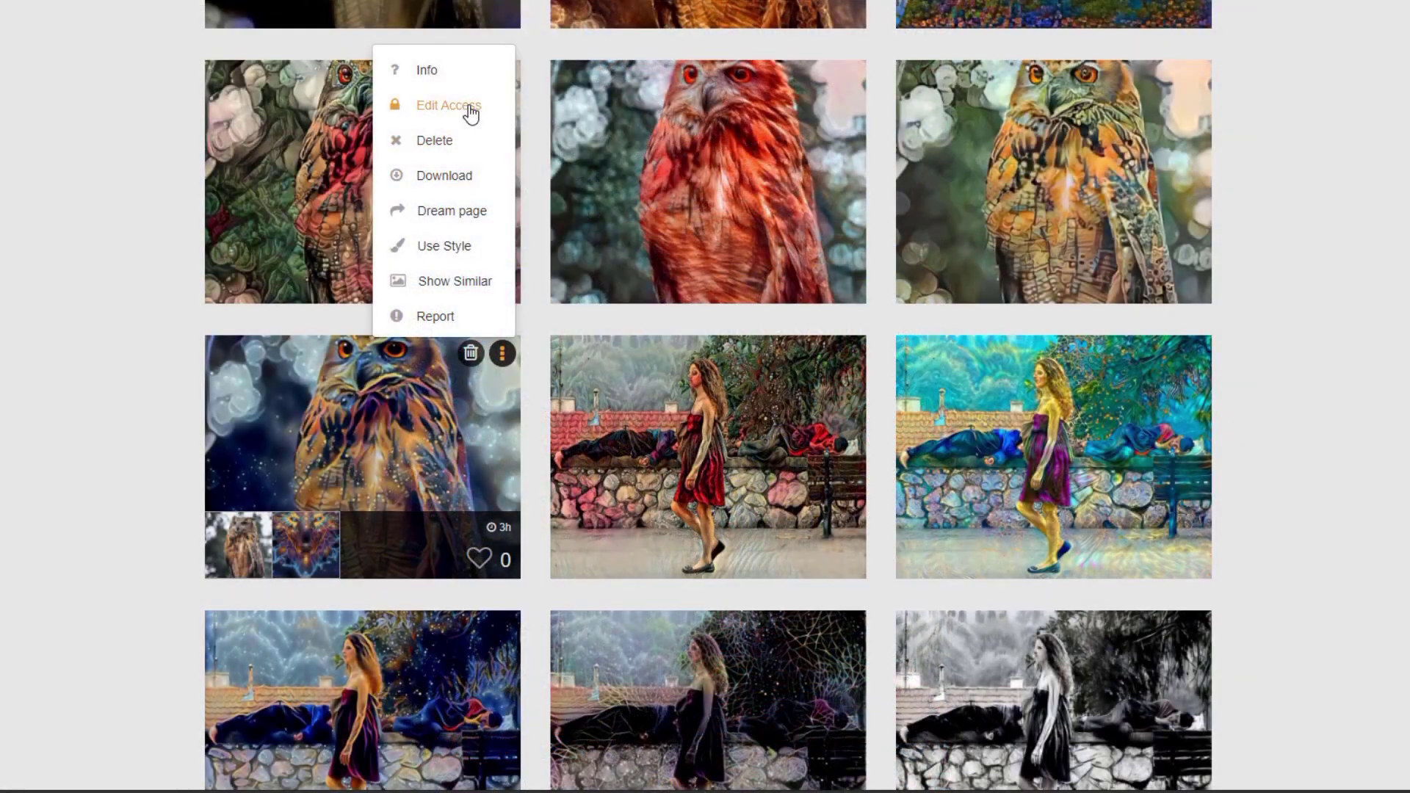
Make the owl dream Public and enter 'test' as its publishing title.
click(468, 106)
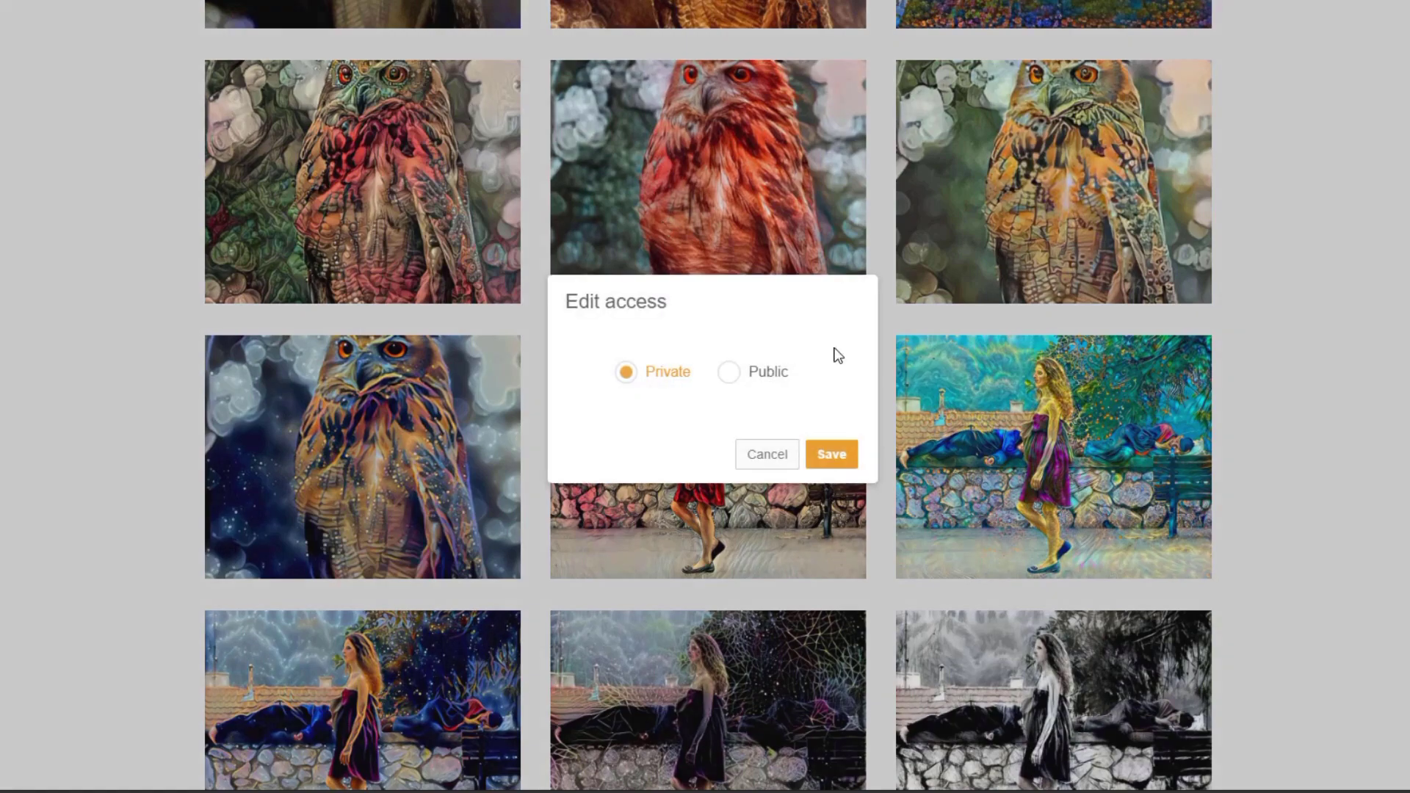
click(727, 373)
click(831, 474)
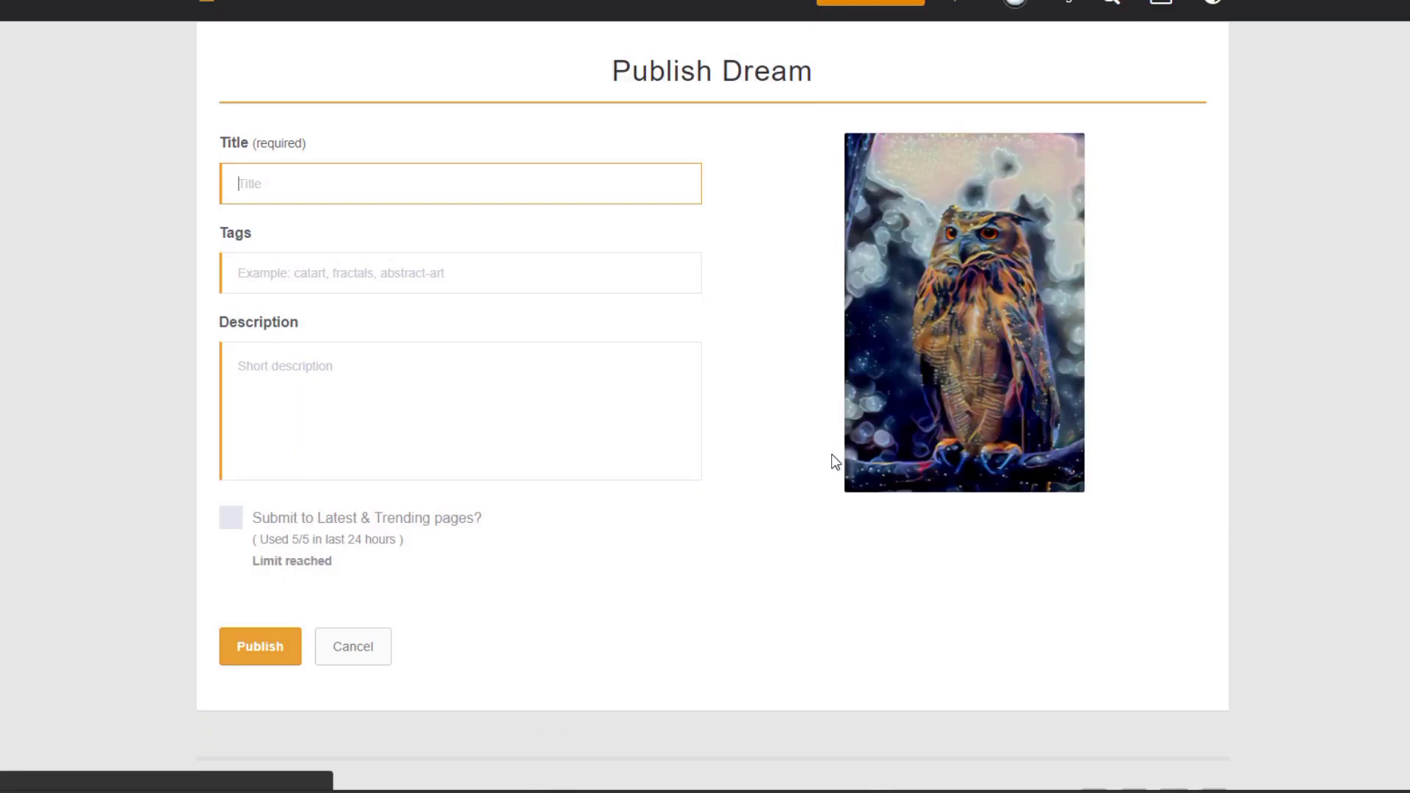
click(430, 196)
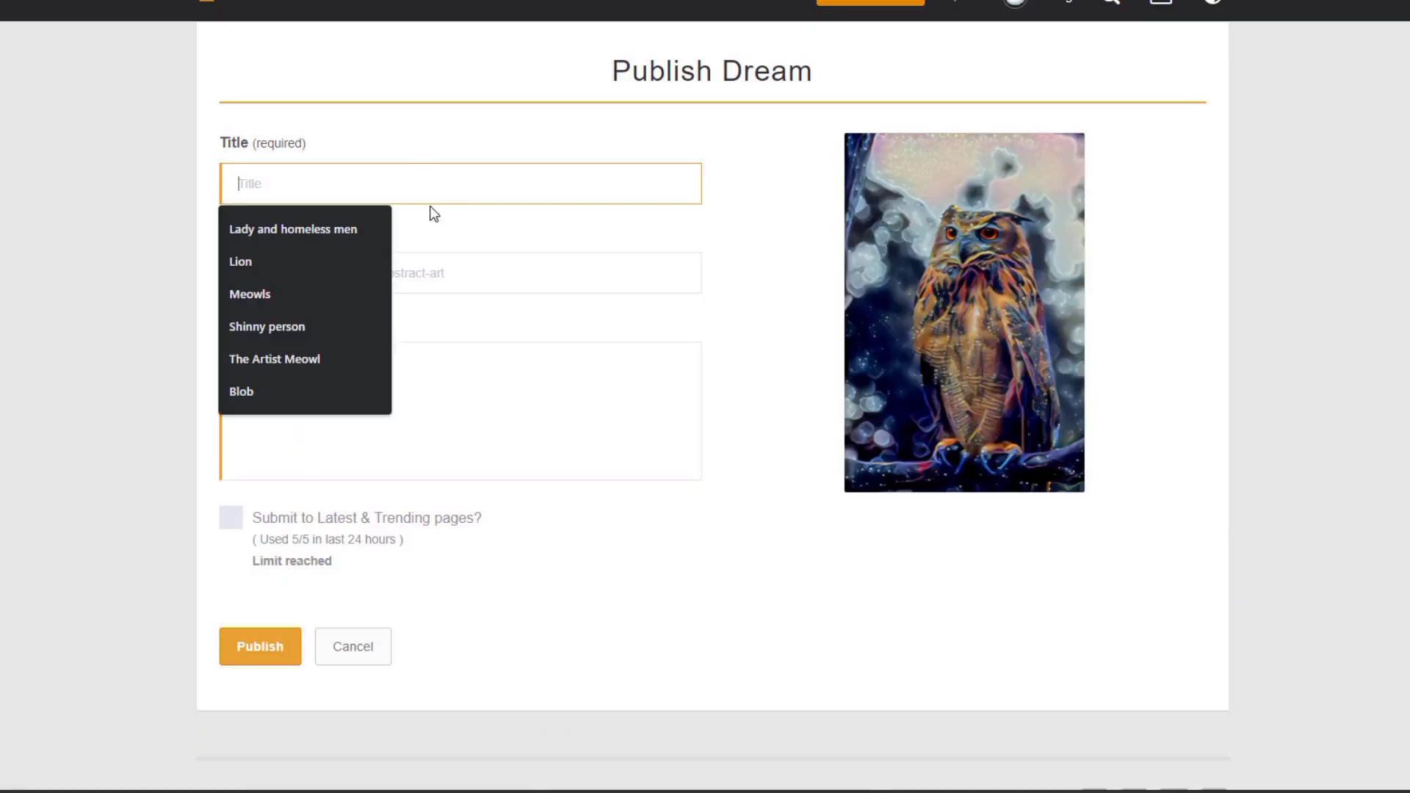
text(test)
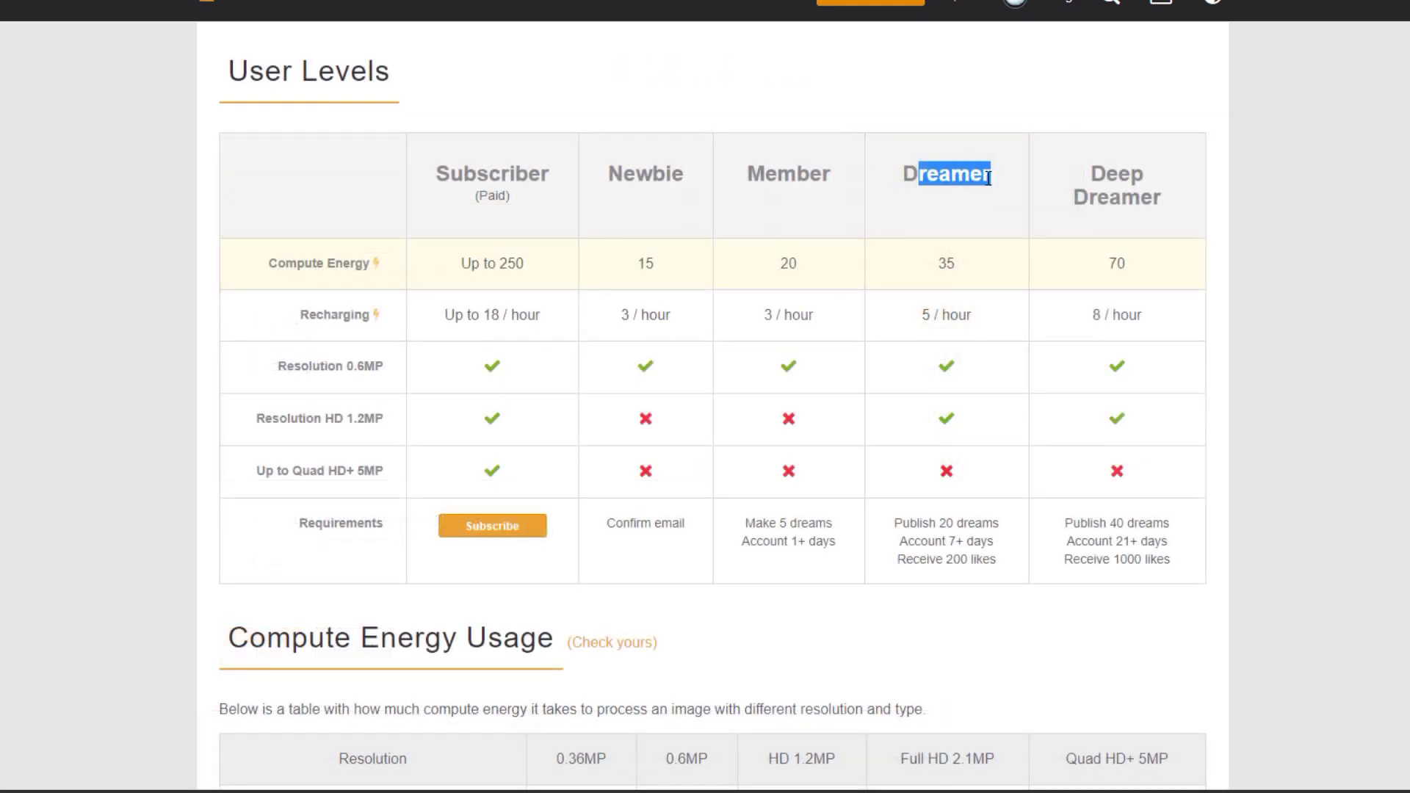
drag(903, 177, 993, 180)
click(1026, 81)
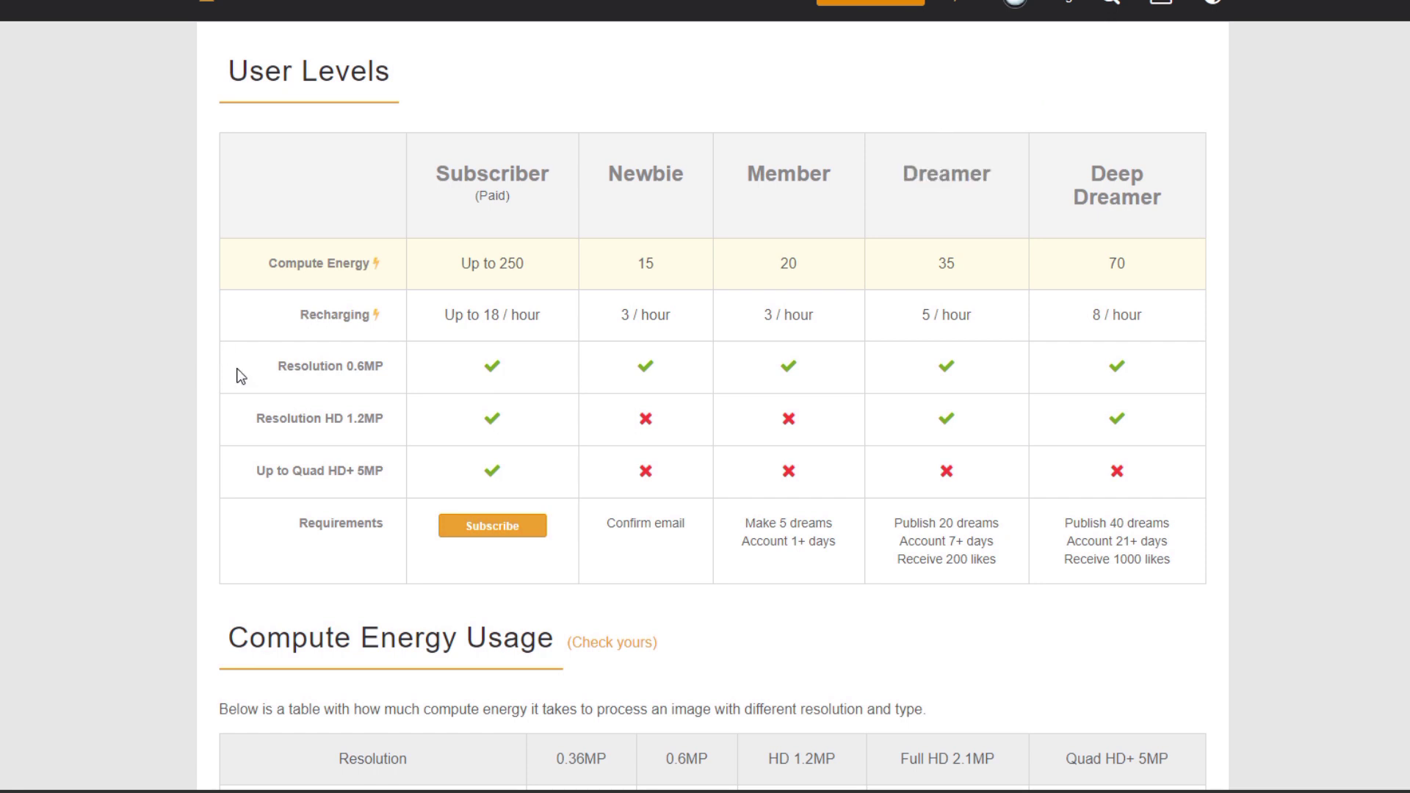
drag(255, 420, 391, 425)
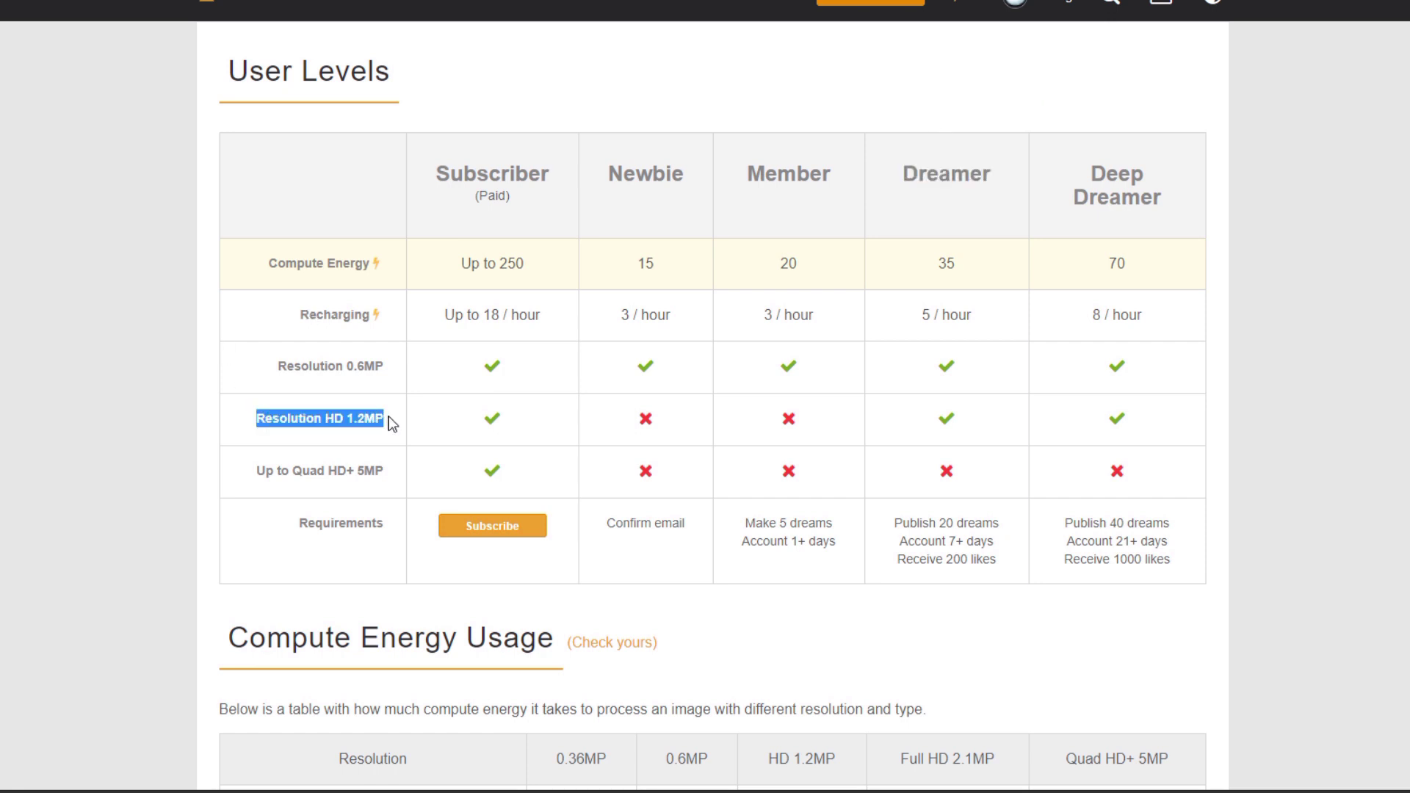
click(108, 444)
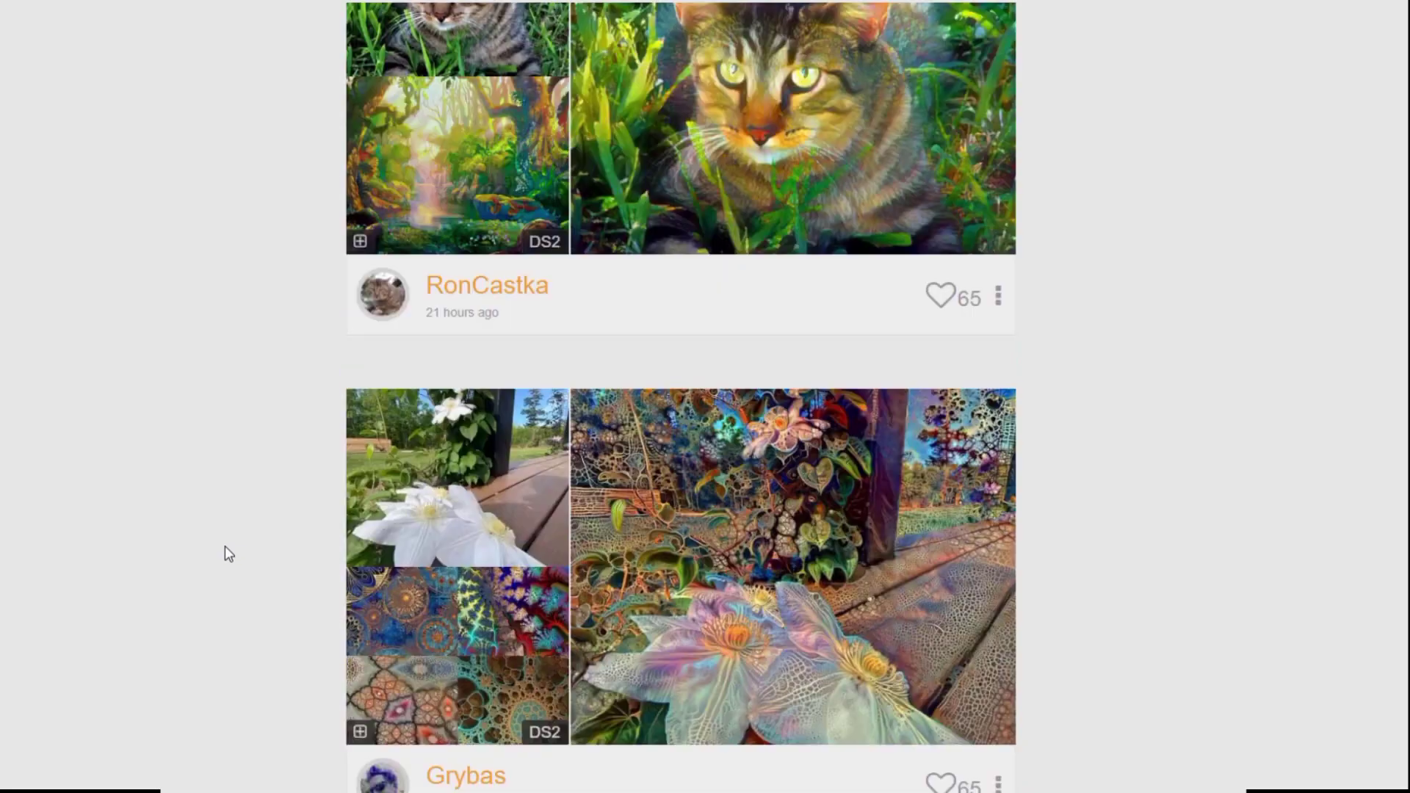
Scroll the Trending feed down past the sunflower and painted red house posts.
scroll(229, 555, down, 3)
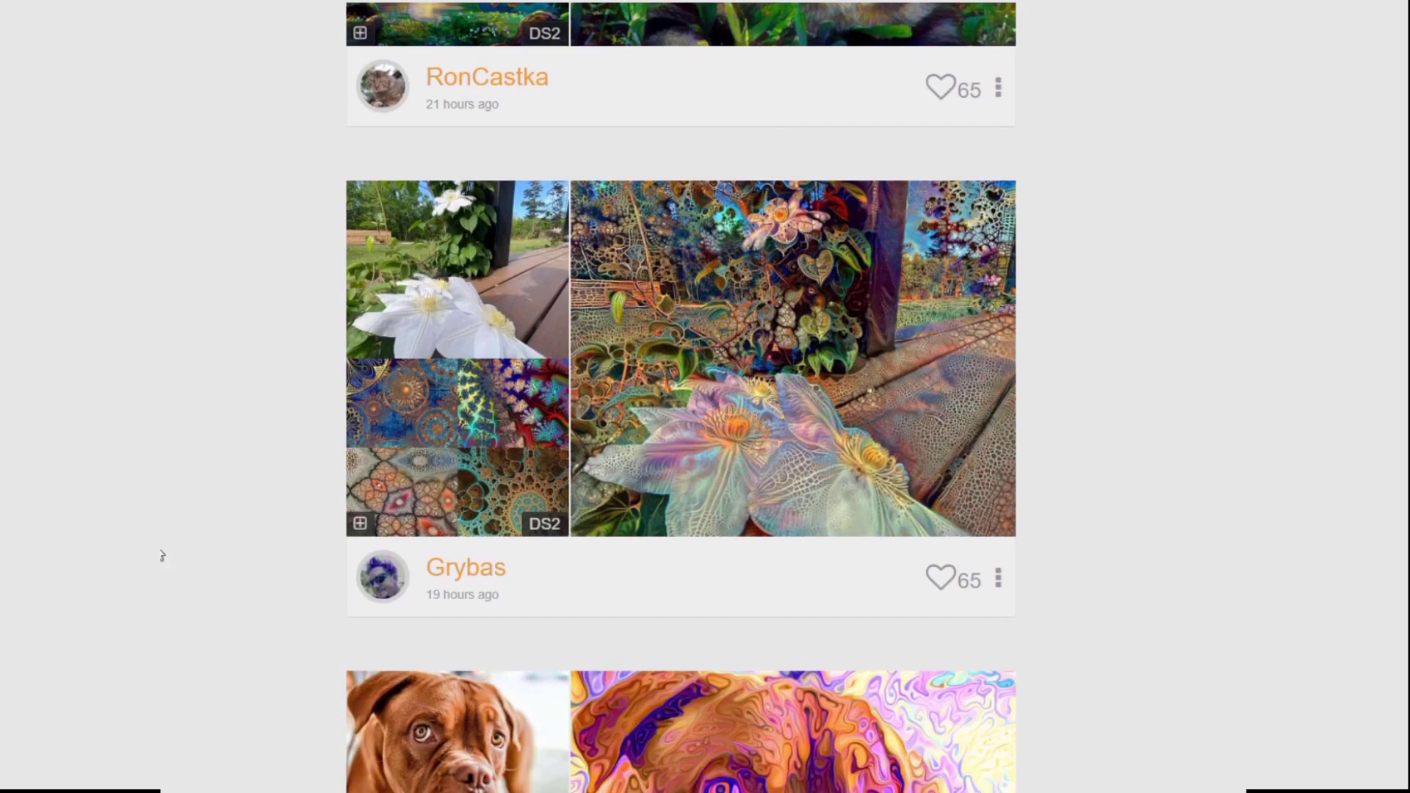
scroll(162, 556, down, 6)
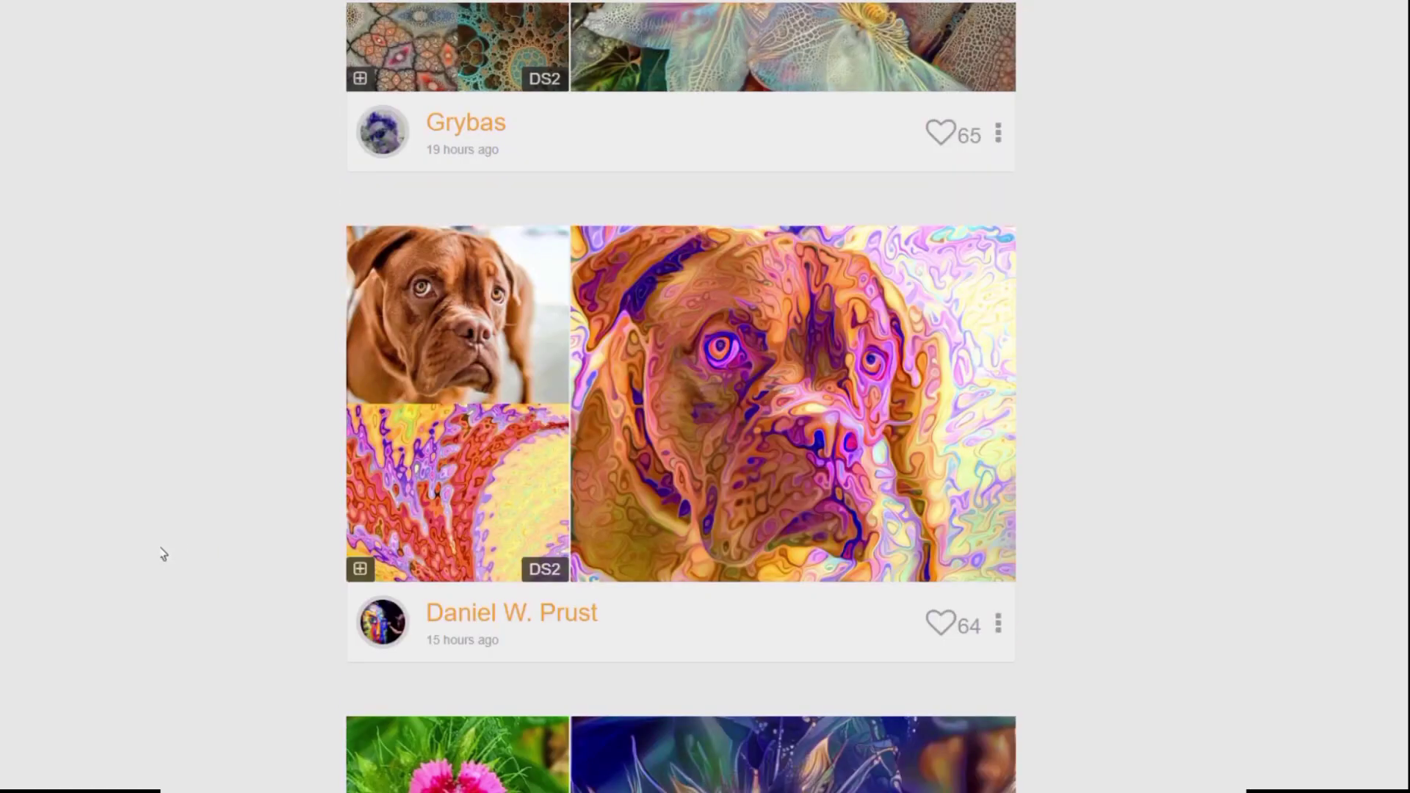
scroll(163, 556, down, 3)
scroll(163, 555, down, 4)
scroll(163, 553, down, 6)
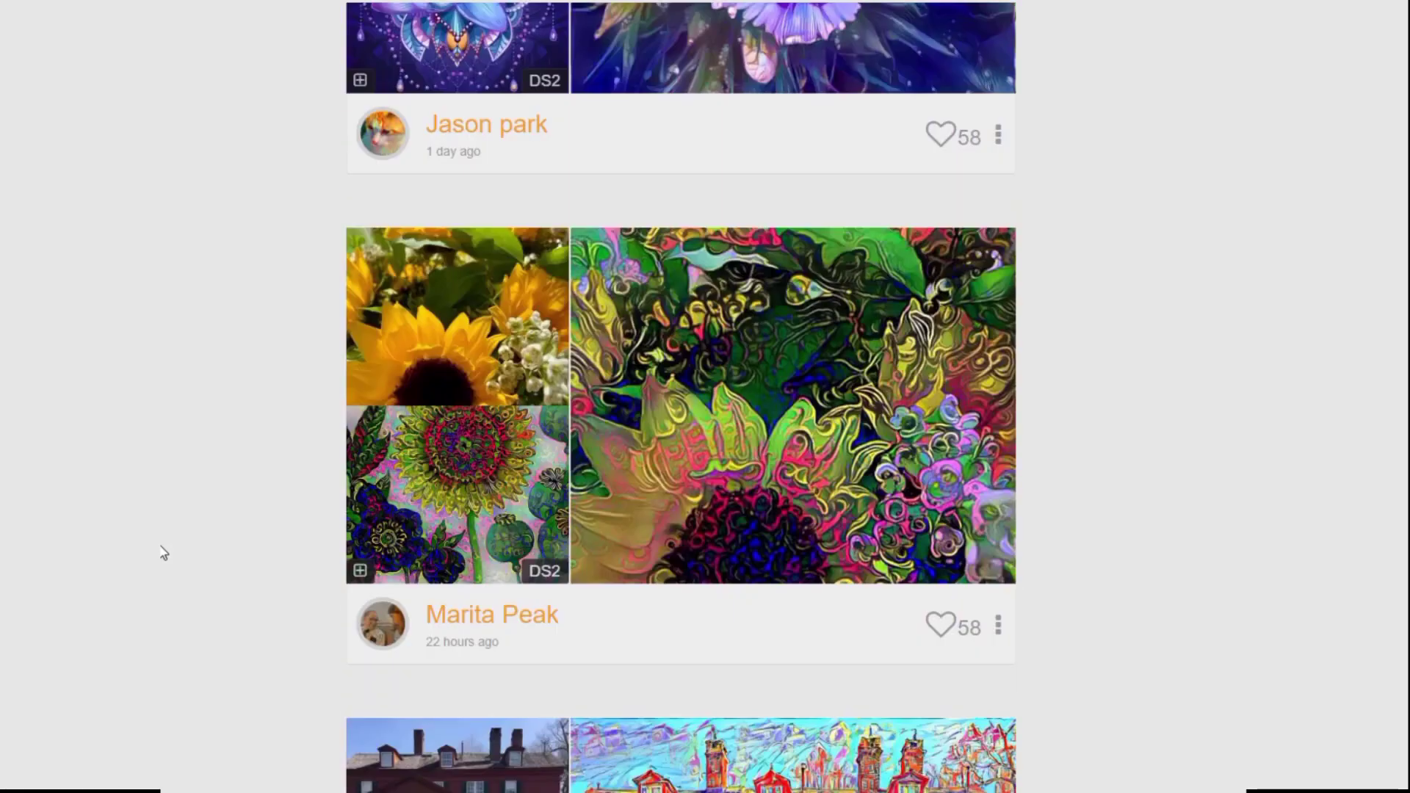
scroll(163, 552, down, 6)
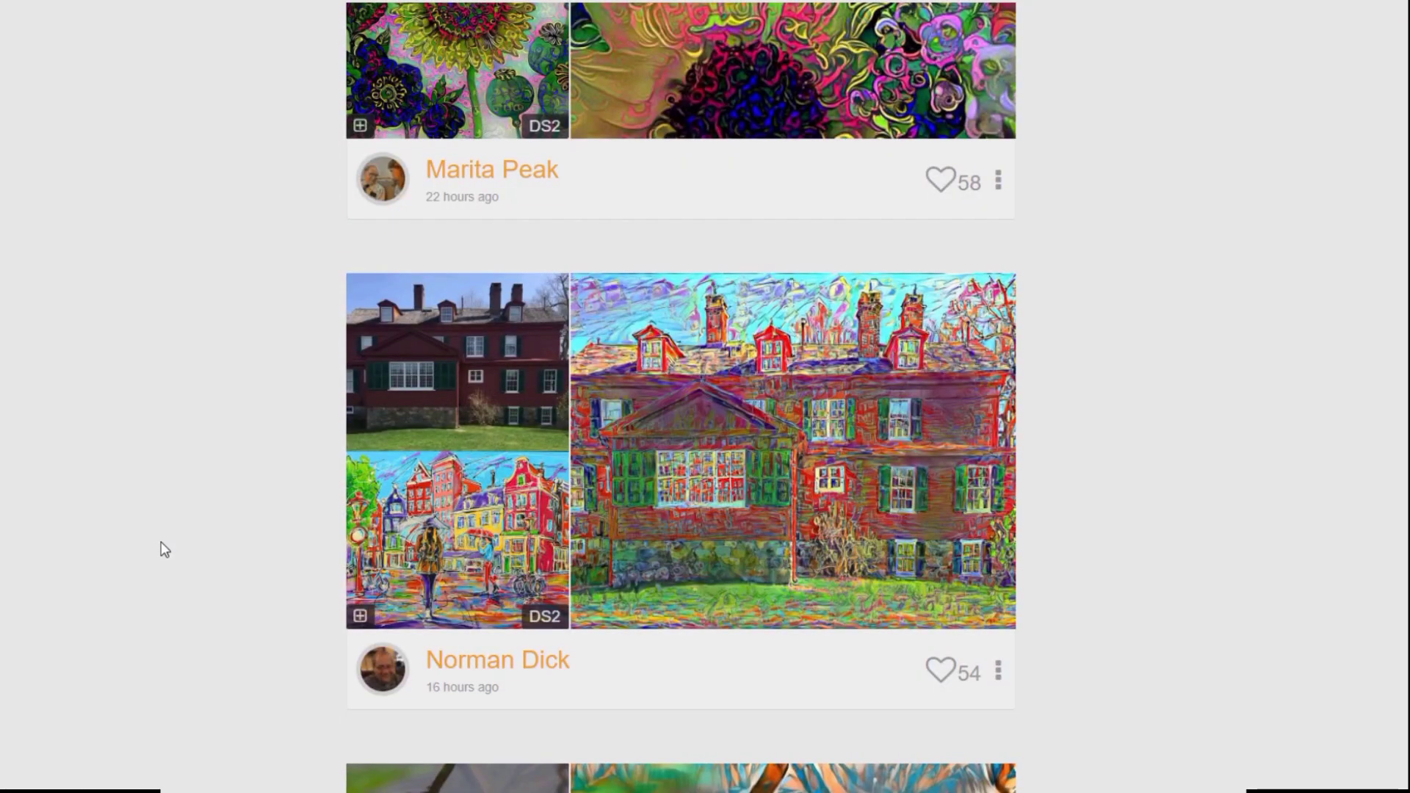
scroll(243, 565, down, 3)
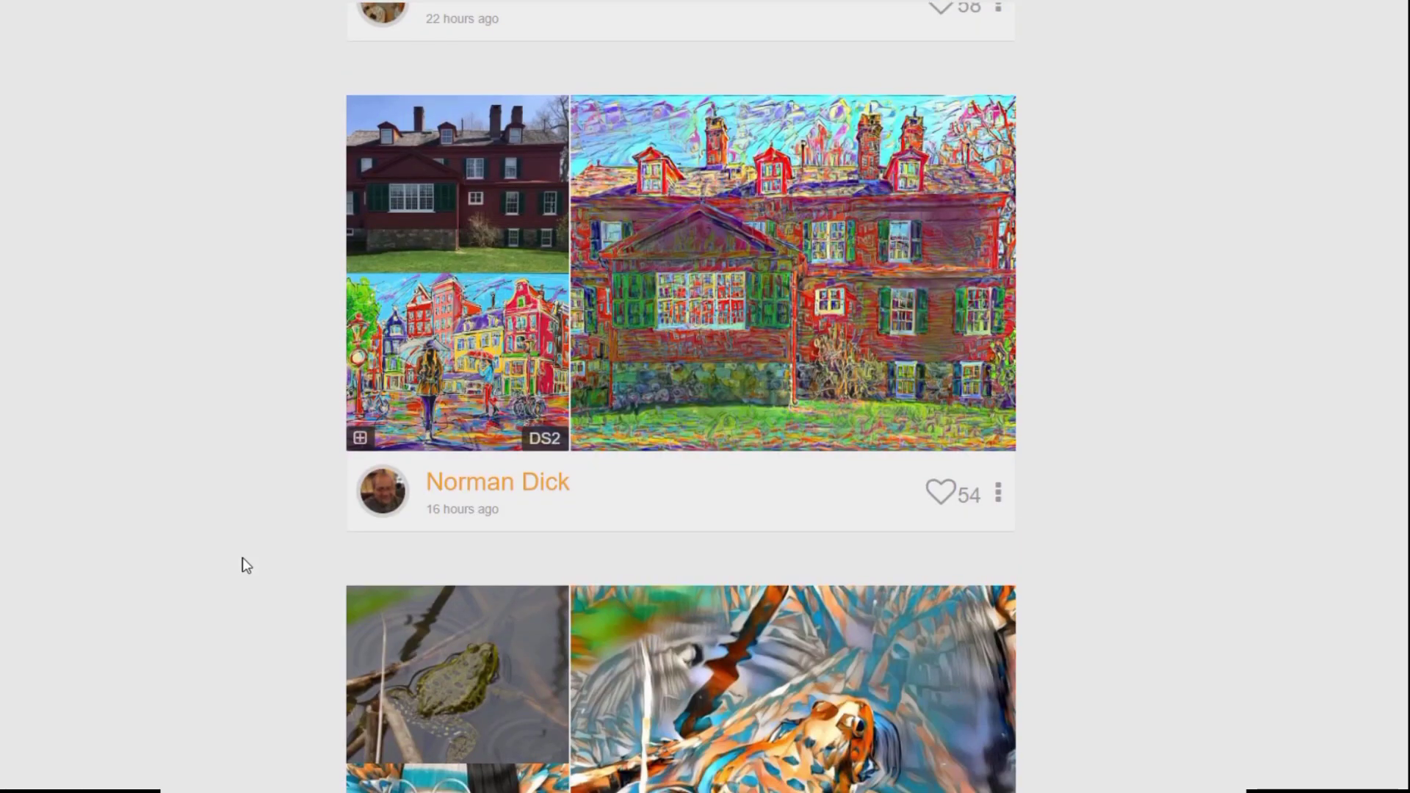
scroll(246, 560, down, 6)
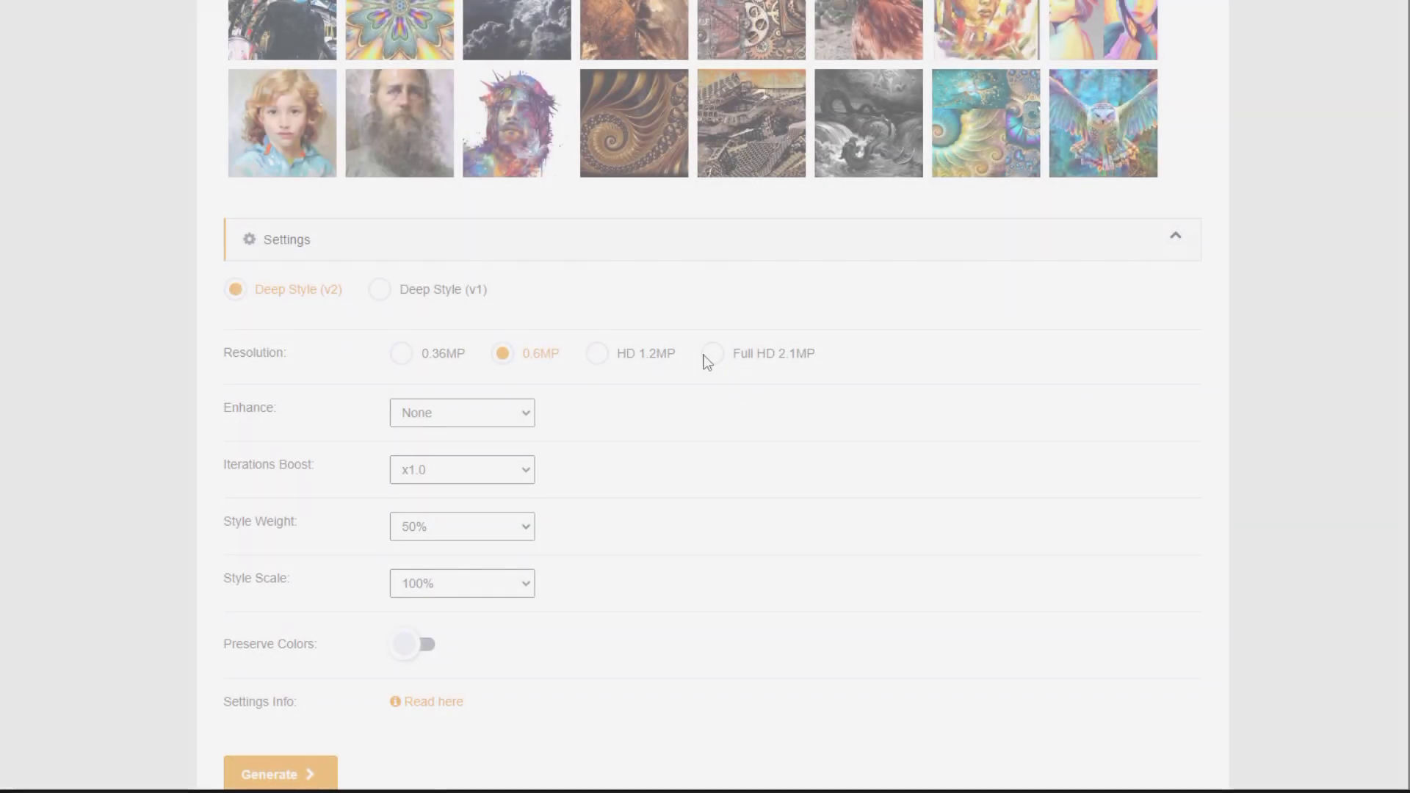
Choose the Full HD 2.1MP output resolution in Settings.
click(713, 355)
scroll(707, 371, down, 1)
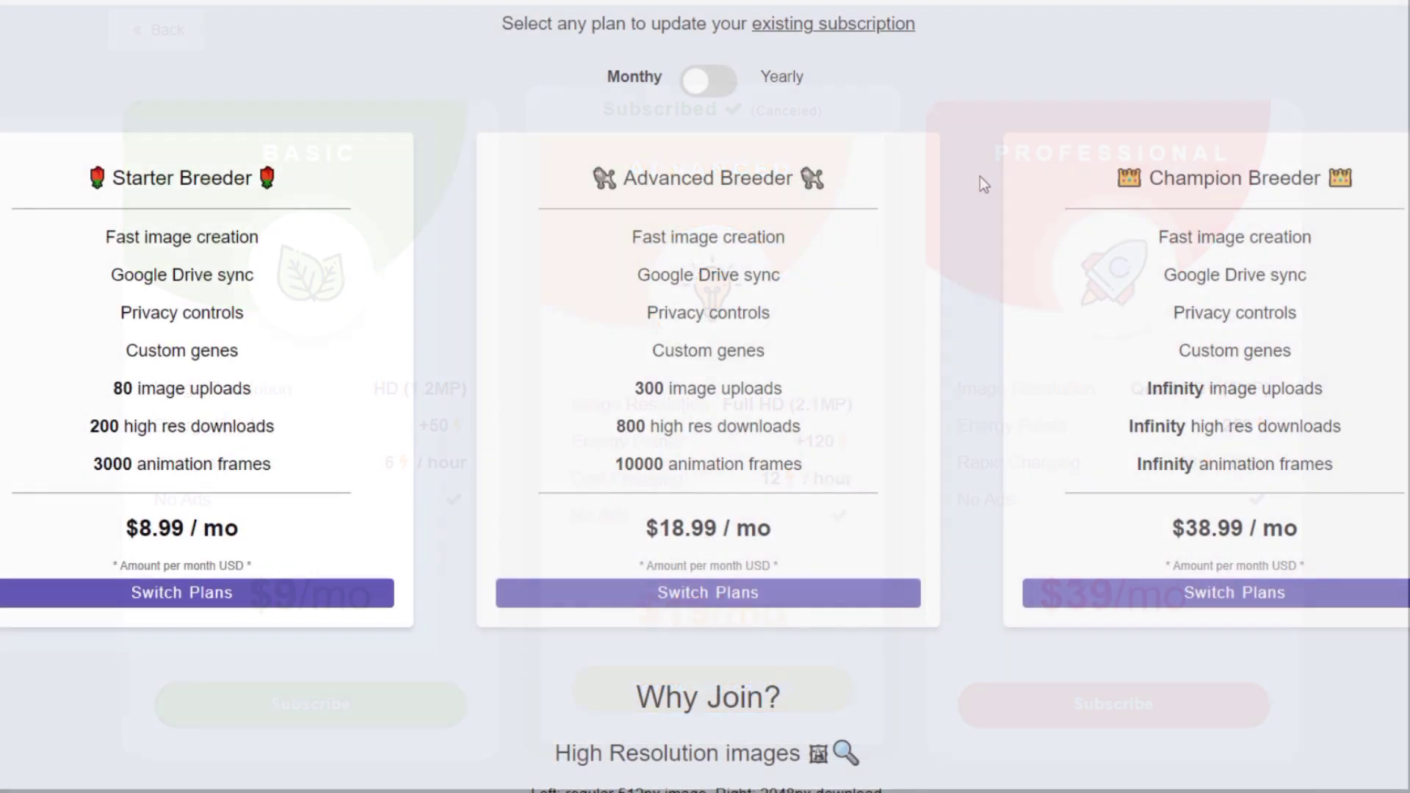
Toggle Artbreeder plan prices between monthly and yearly, ending on yearly, then scroll Trending.
click(698, 86)
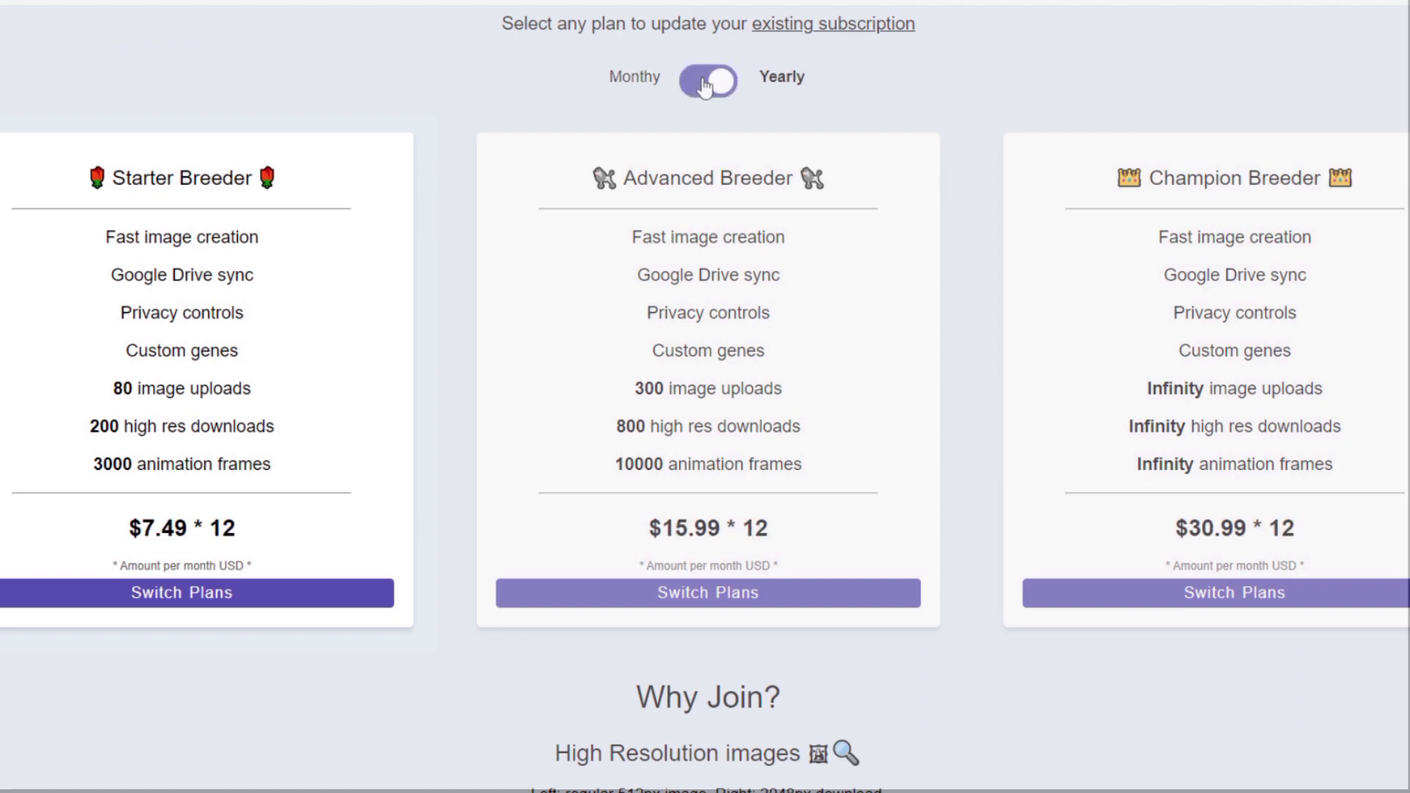
click(706, 83)
click(705, 82)
click(704, 82)
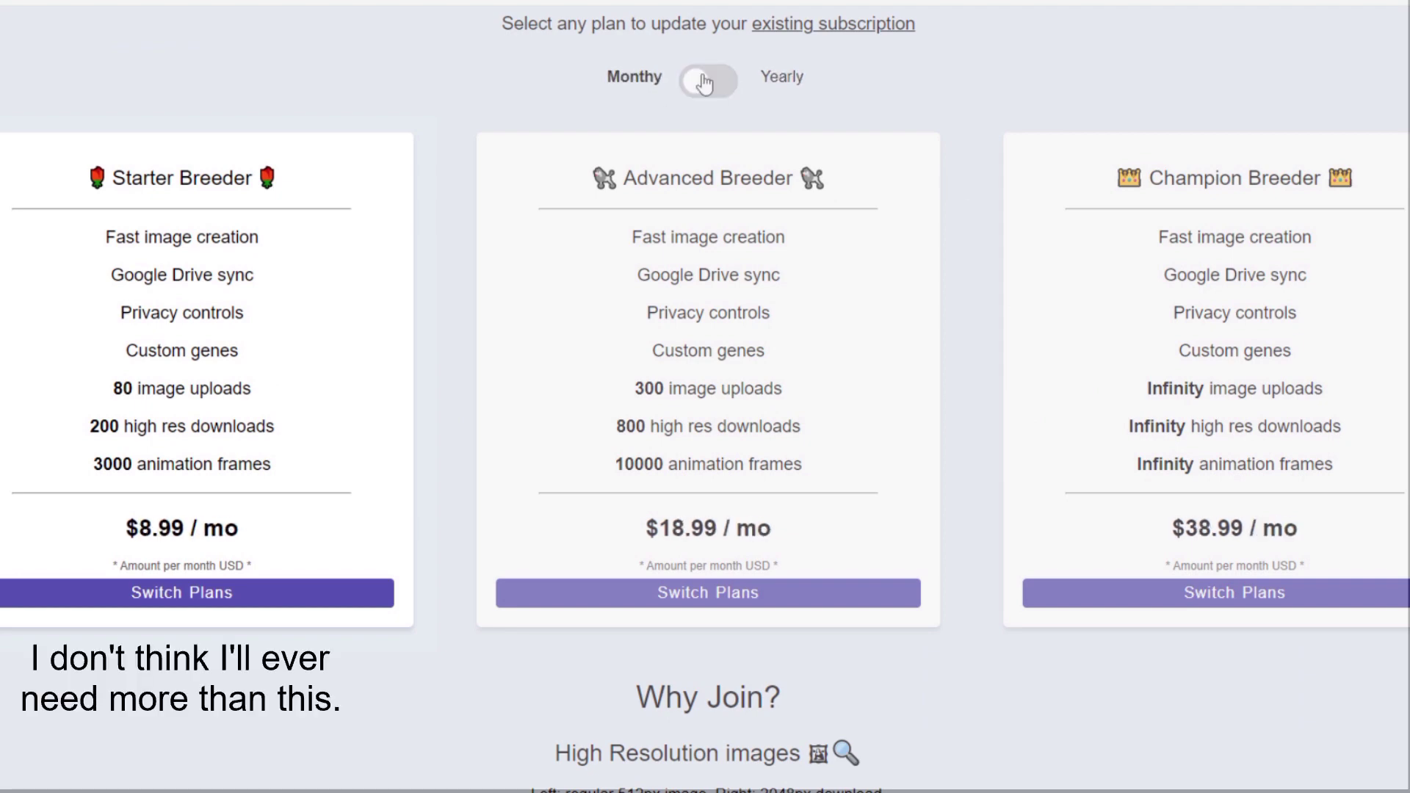
click(703, 81)
click(702, 81)
click(701, 81)
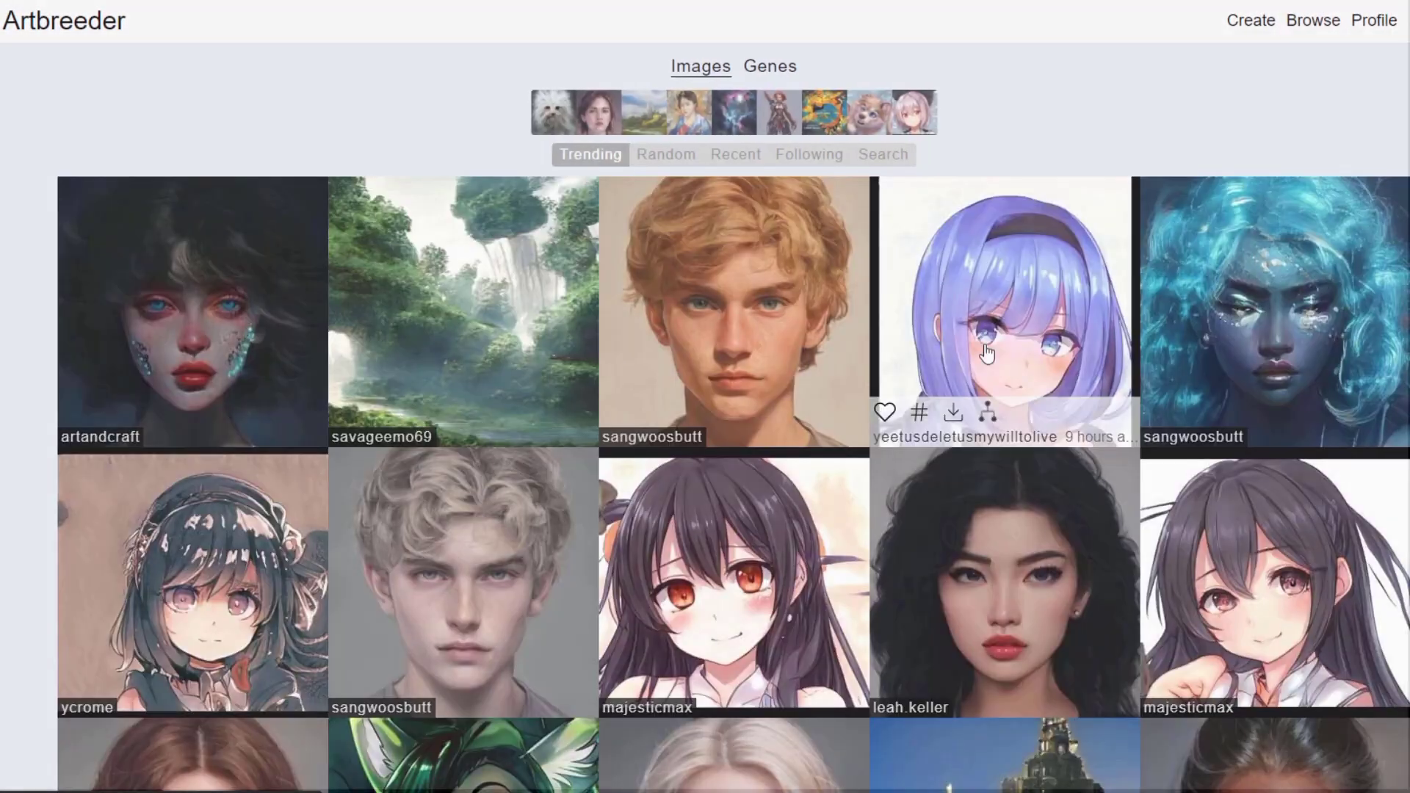
scroll(986, 353, down, 20)
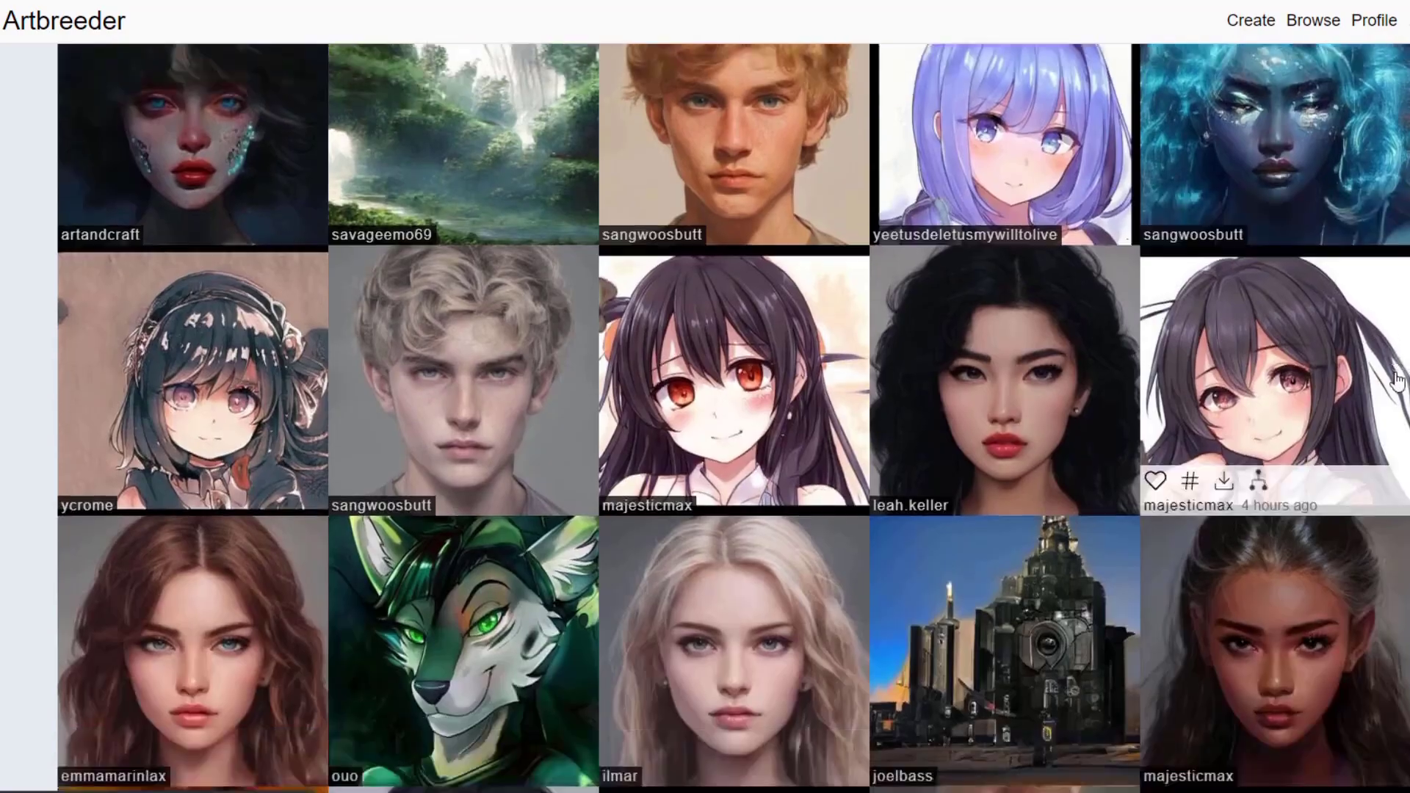
scroll(733, 417, down, 10)
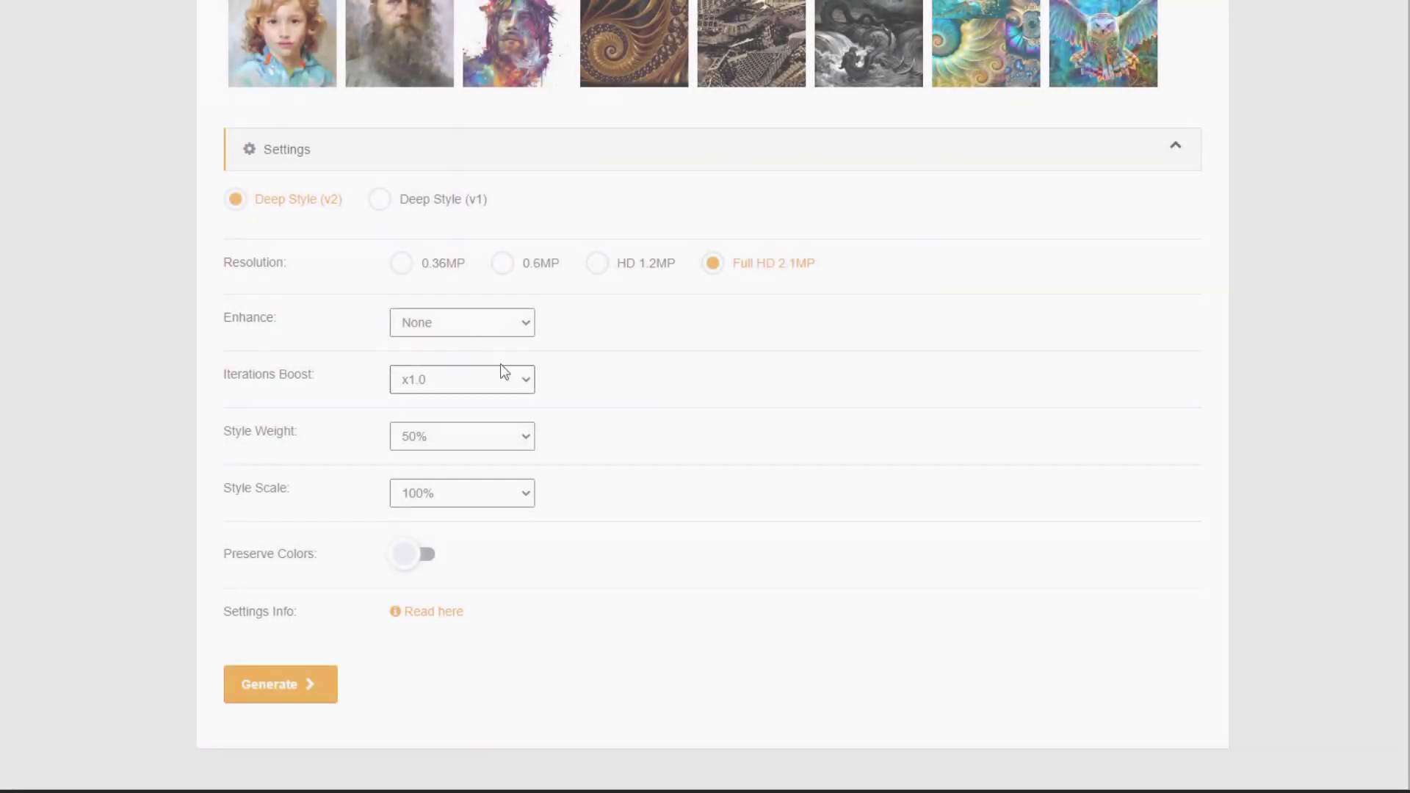
Set Enhance to High, after comparing the Normal and Color layers.
click(470, 331)
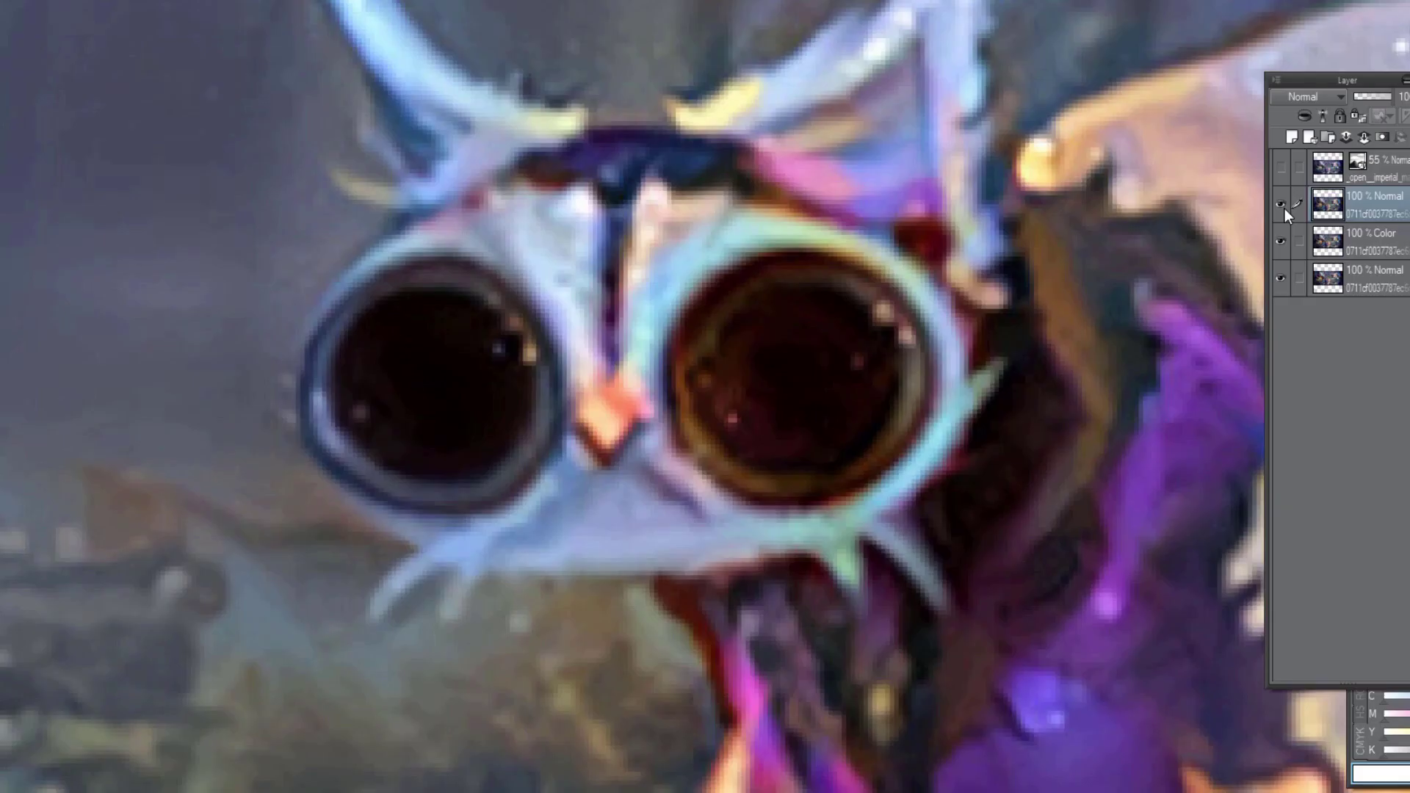
click(1282, 205)
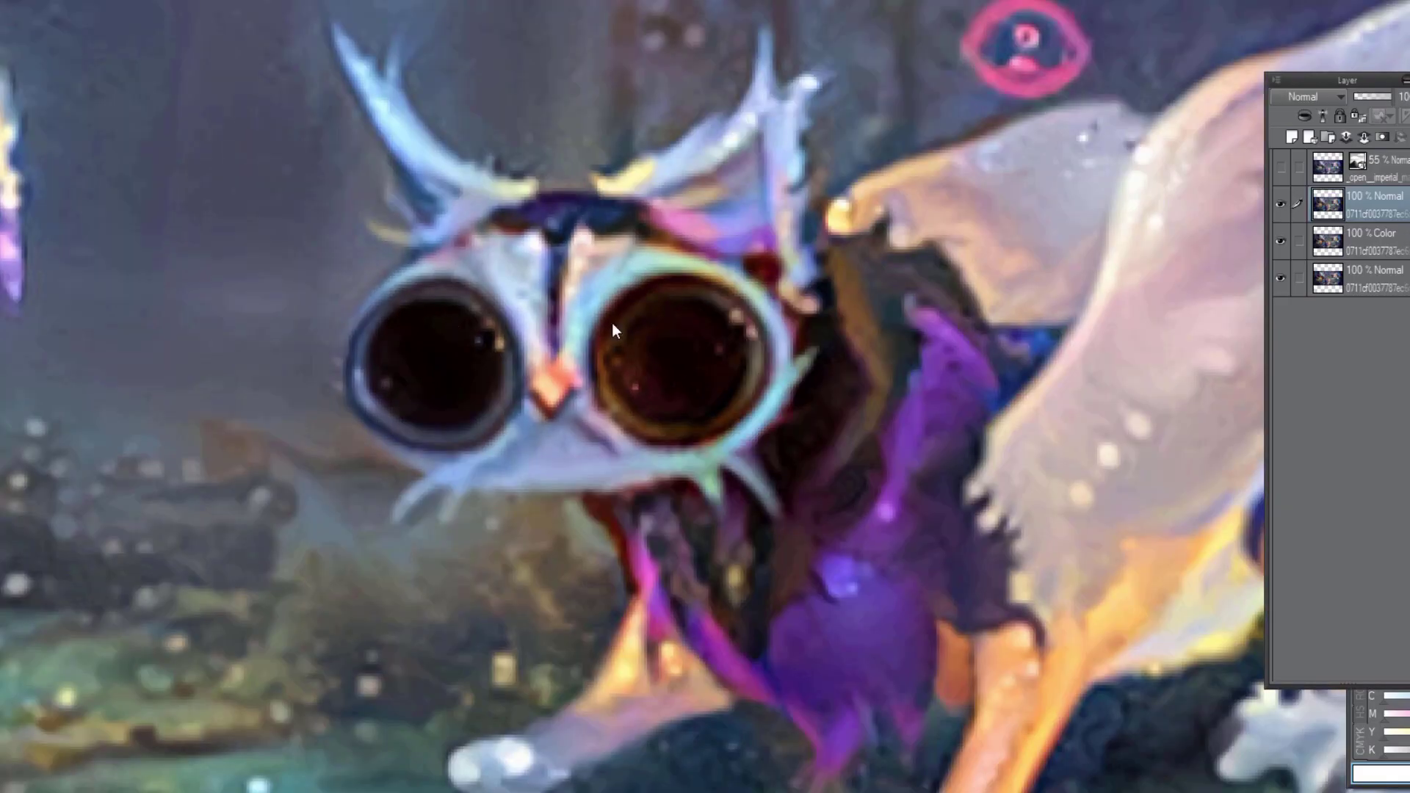
click(1281, 241)
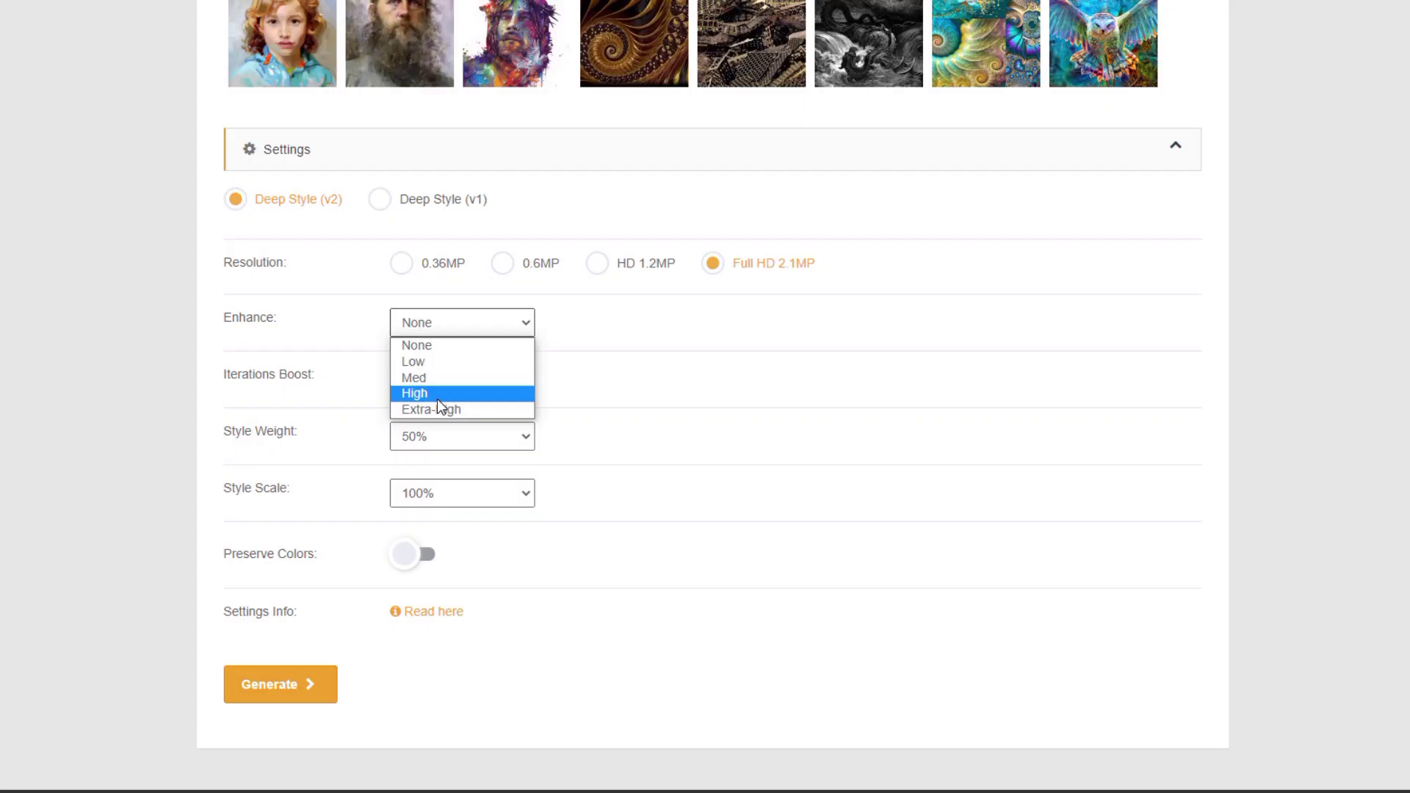
click(438, 396)
click(439, 386)
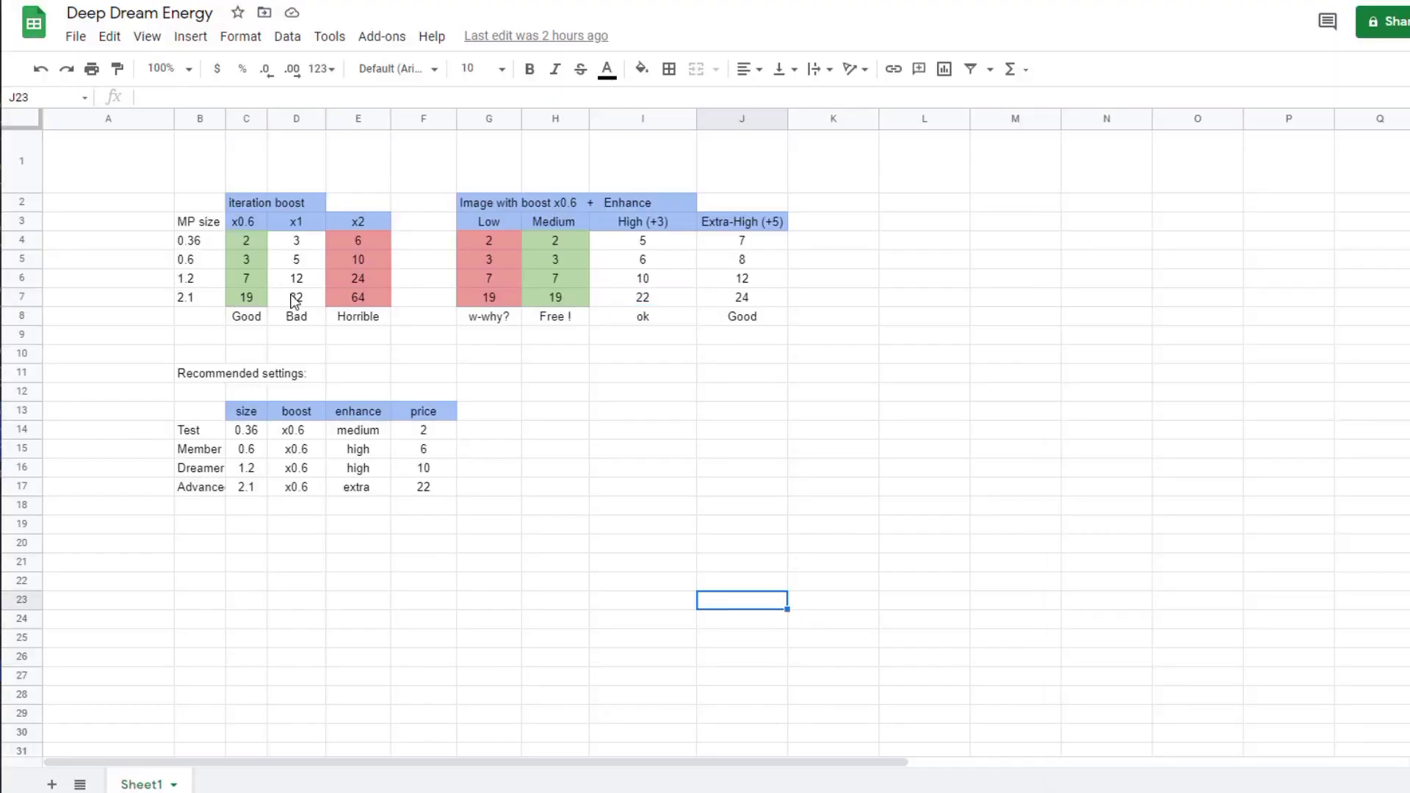
Read the 2.1MP costs at boost x1 and x0.6 and the High enhance cost.
click(312, 297)
click(250, 222)
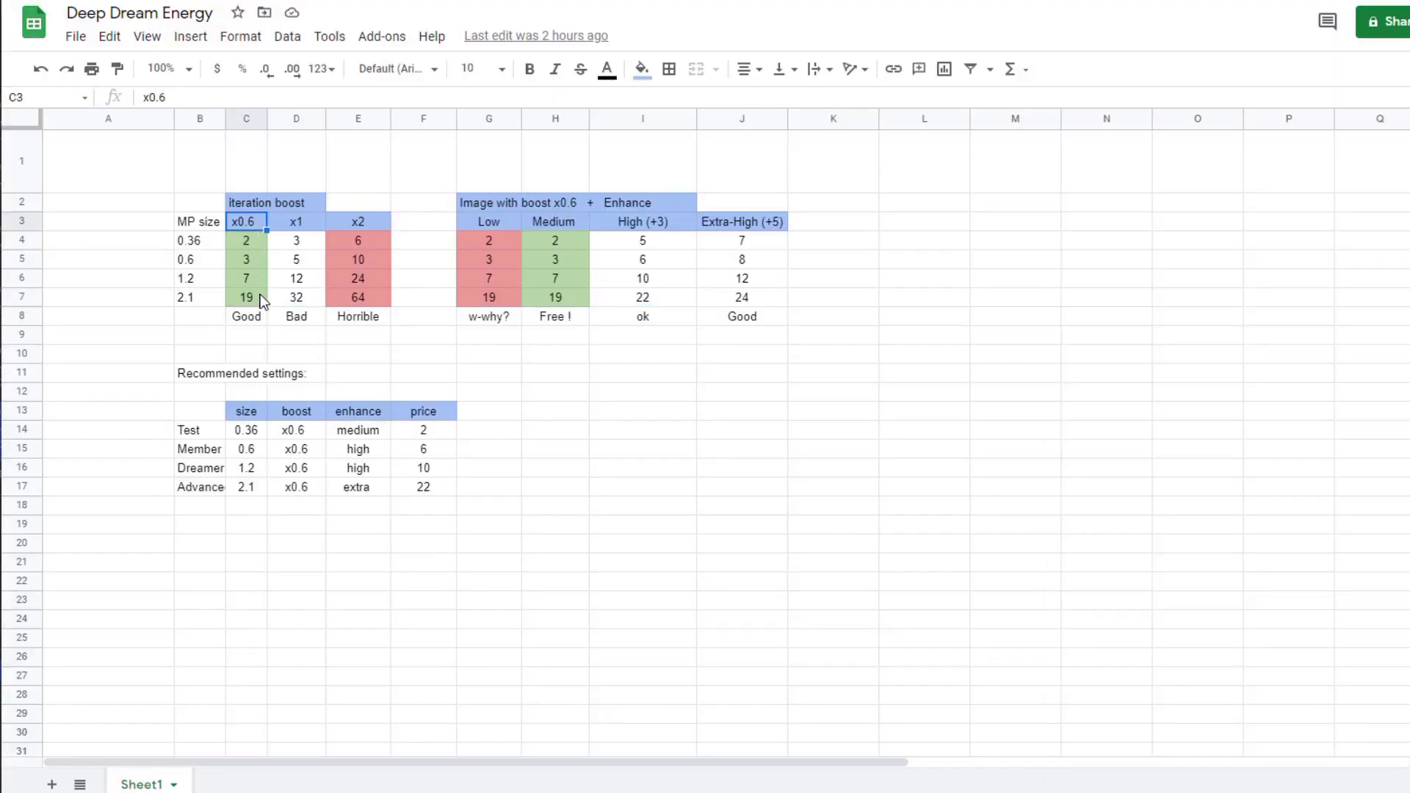
click(262, 301)
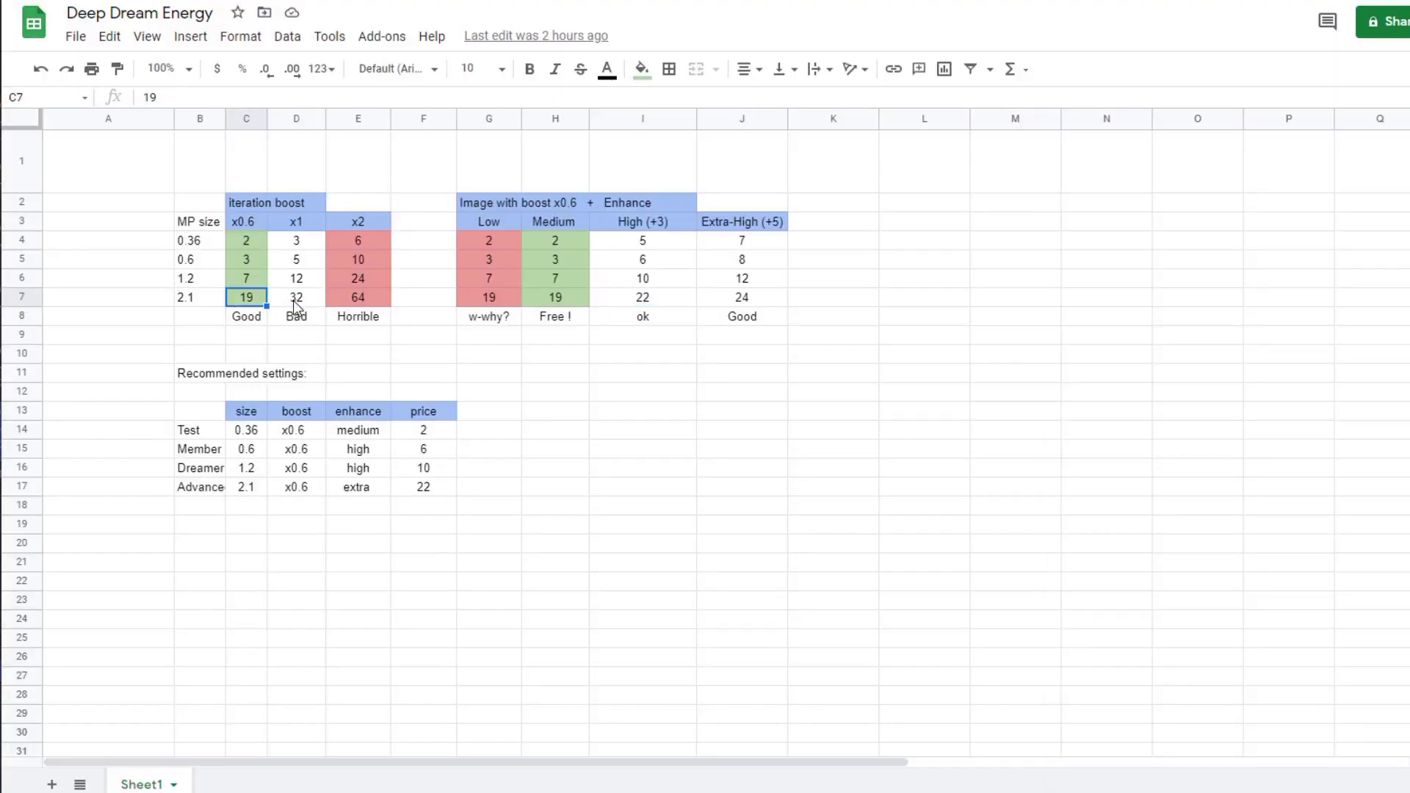
click(649, 301)
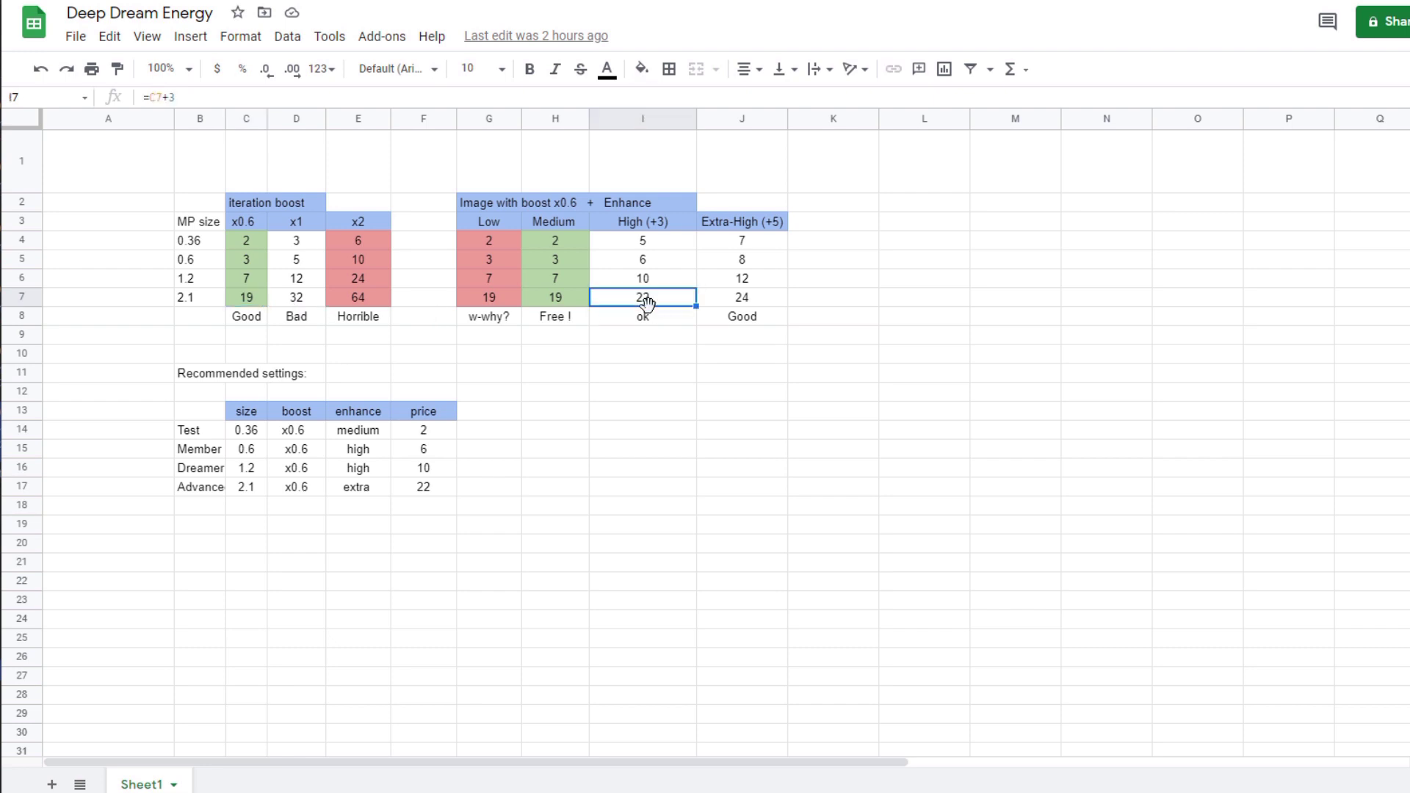
click(657, 227)
click(642, 301)
click(692, 417)
click(651, 302)
Total the High and Extra-High enhance costs, set Iterations Boost to x0.6, and Generate.
drag(711, 290, 756, 243)
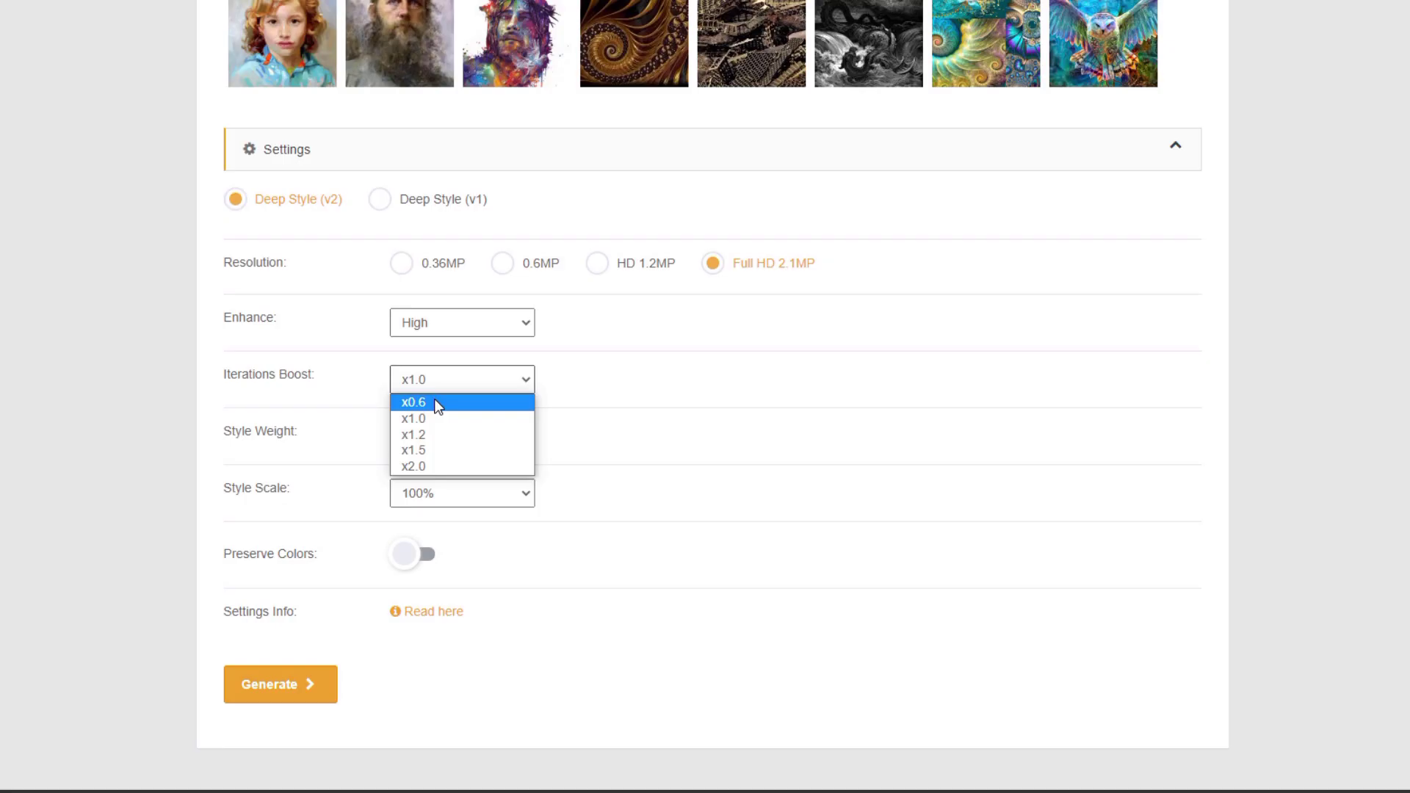
click(438, 404)
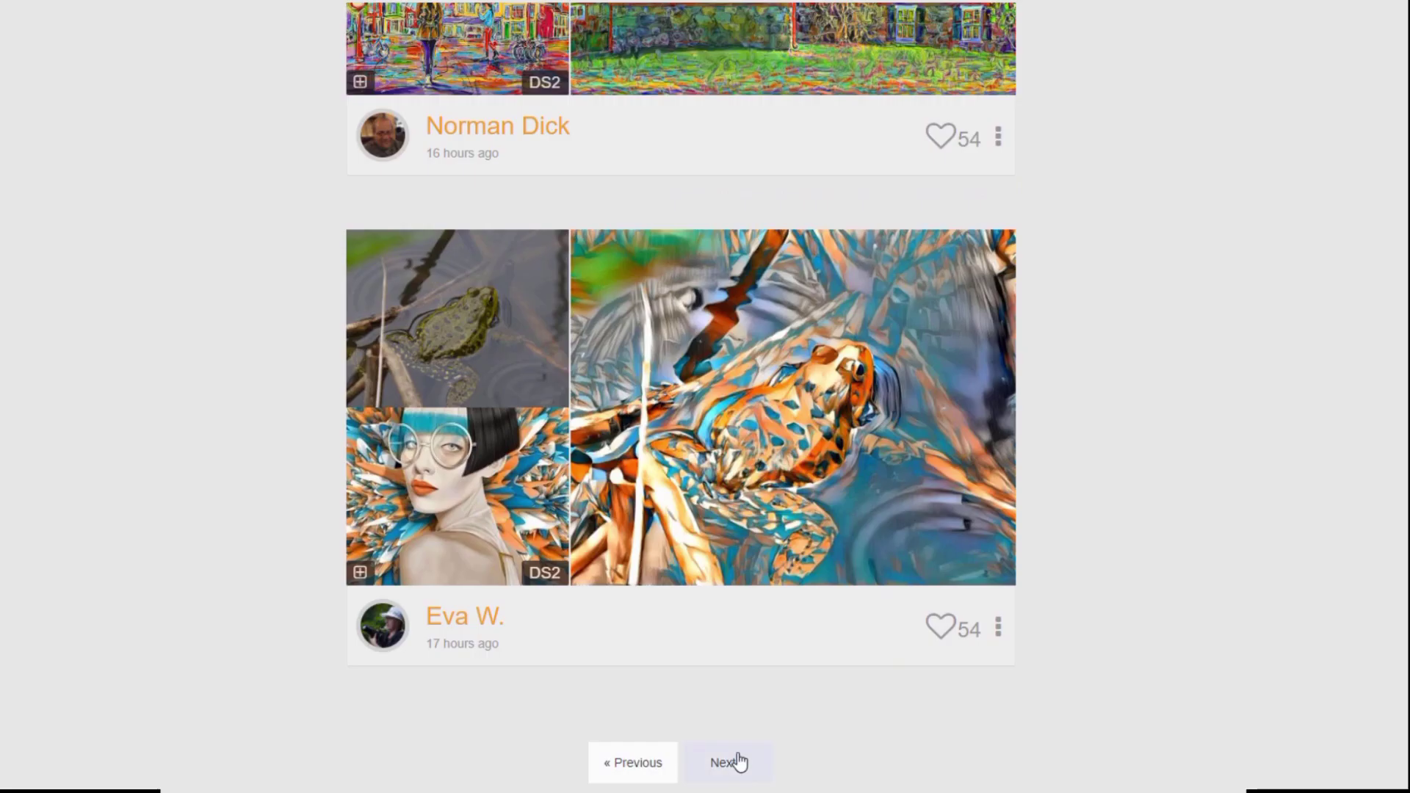
click(734, 763)
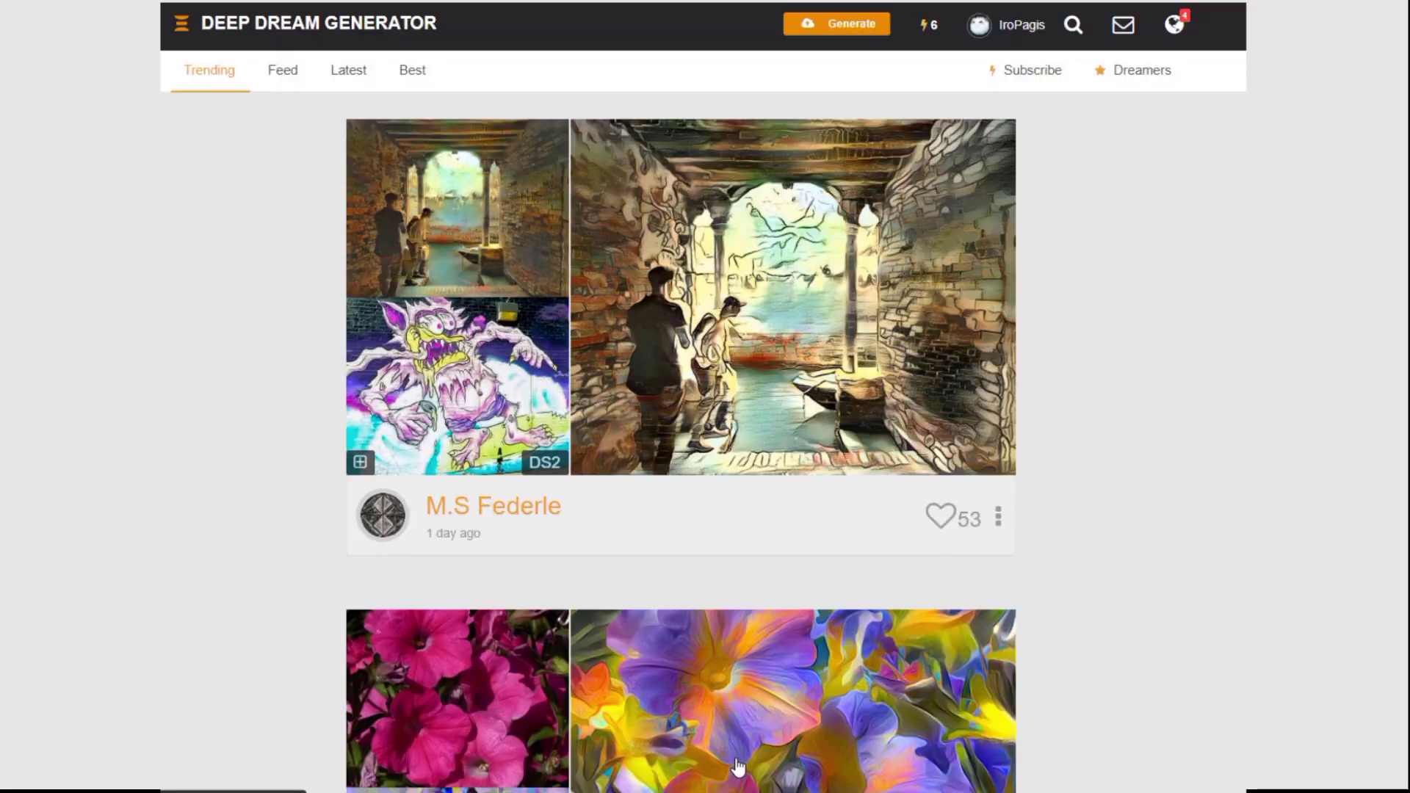
Scroll the feed and view the owl image enlarged.
scroll(736, 743, down, 1)
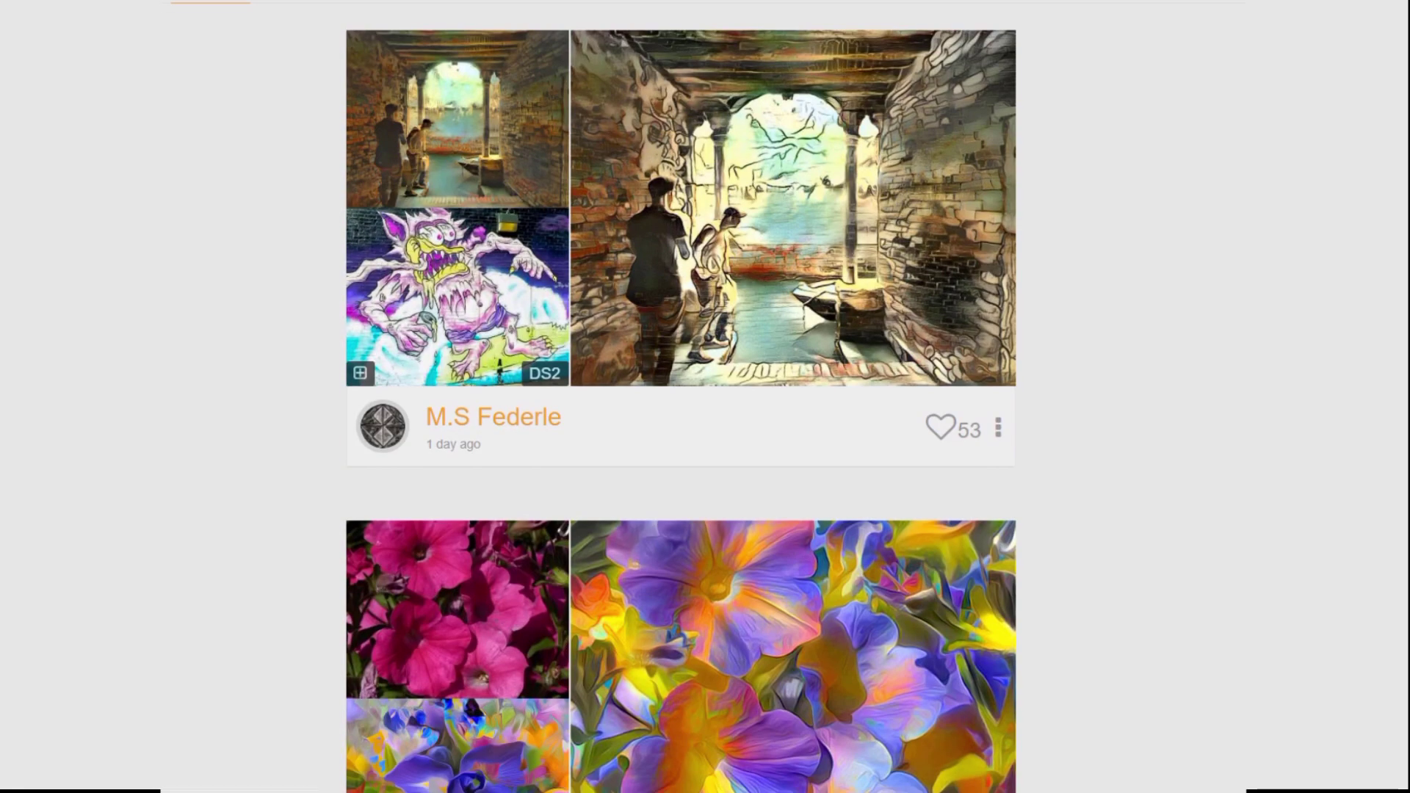
scroll(217, 538, up, 1)
scroll(218, 539, down, 3)
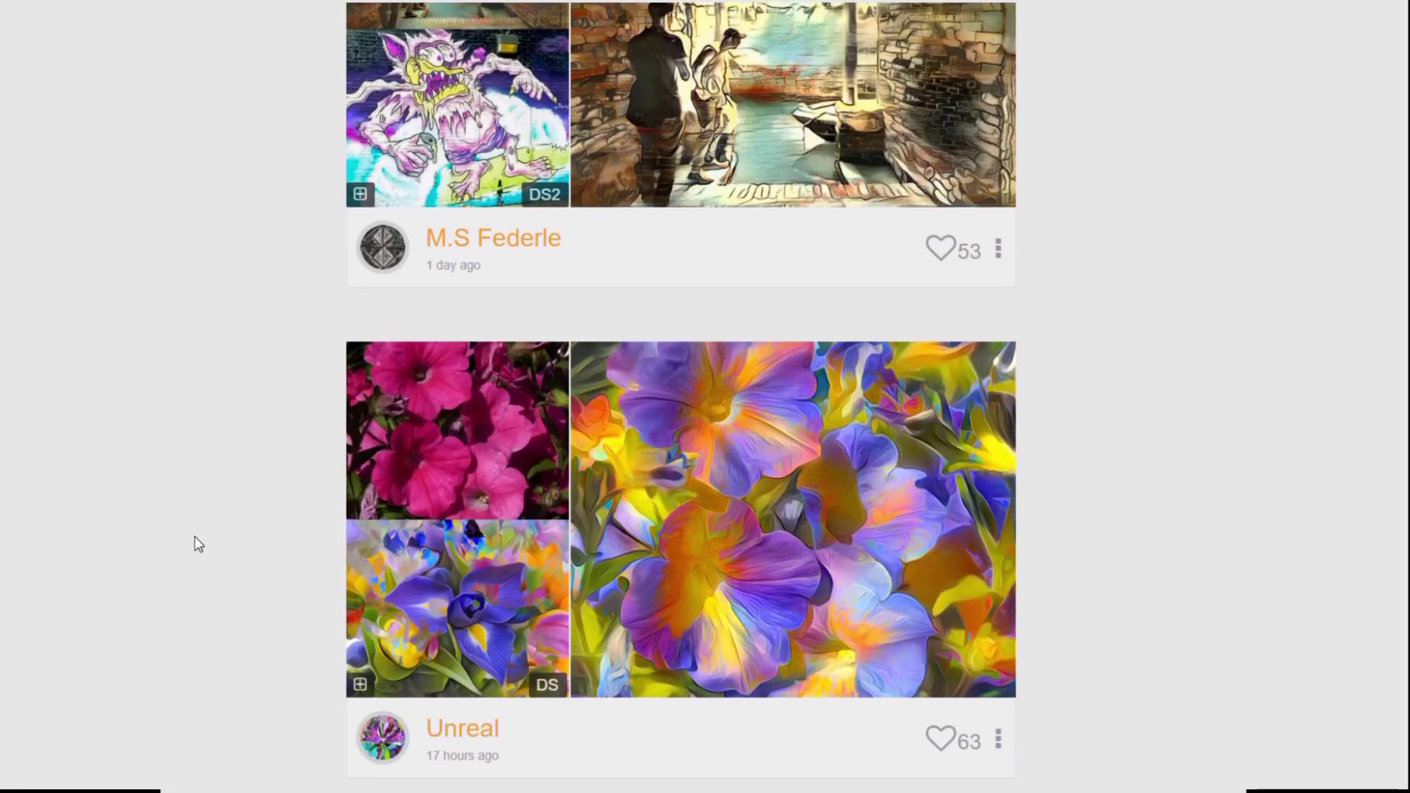
scroll(199, 540, down, 7)
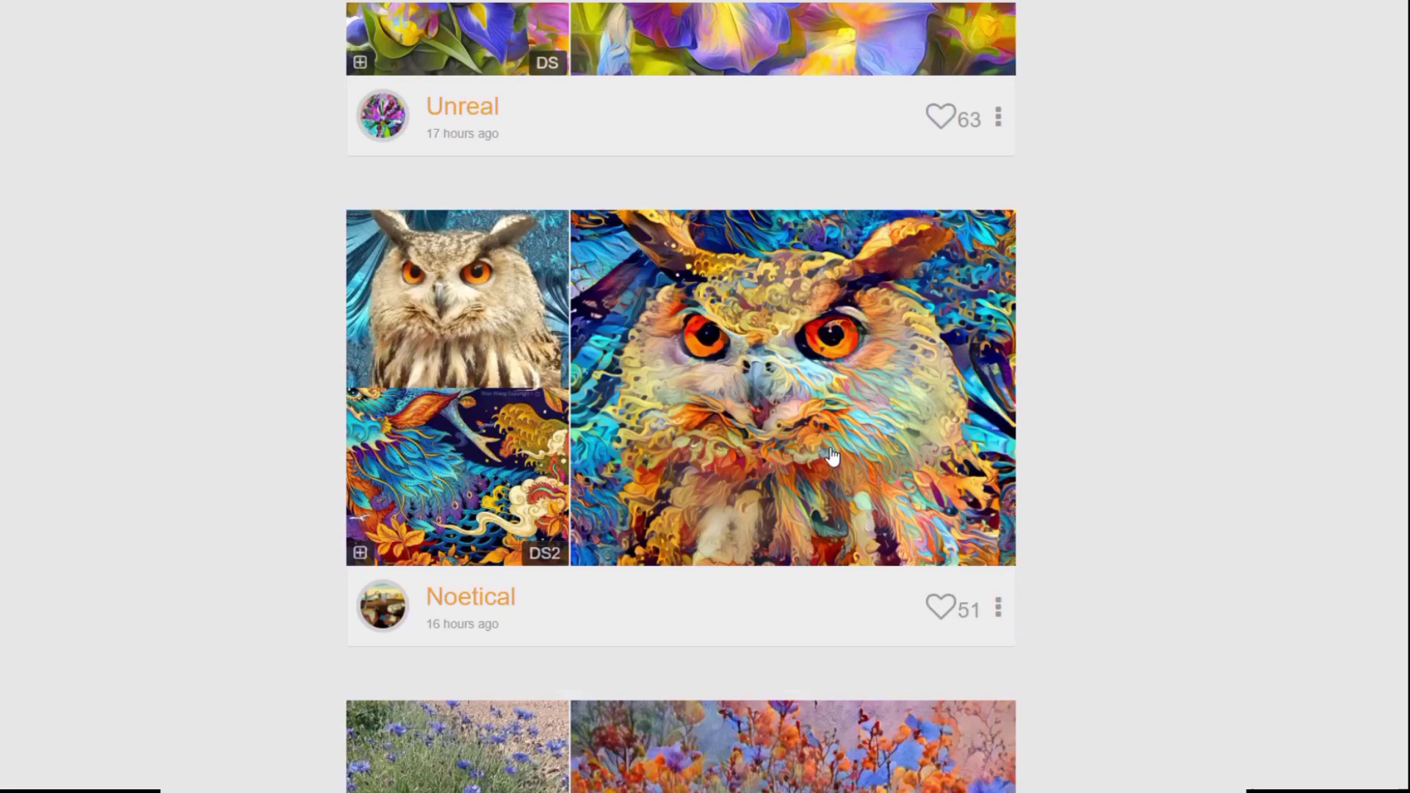
click(821, 448)
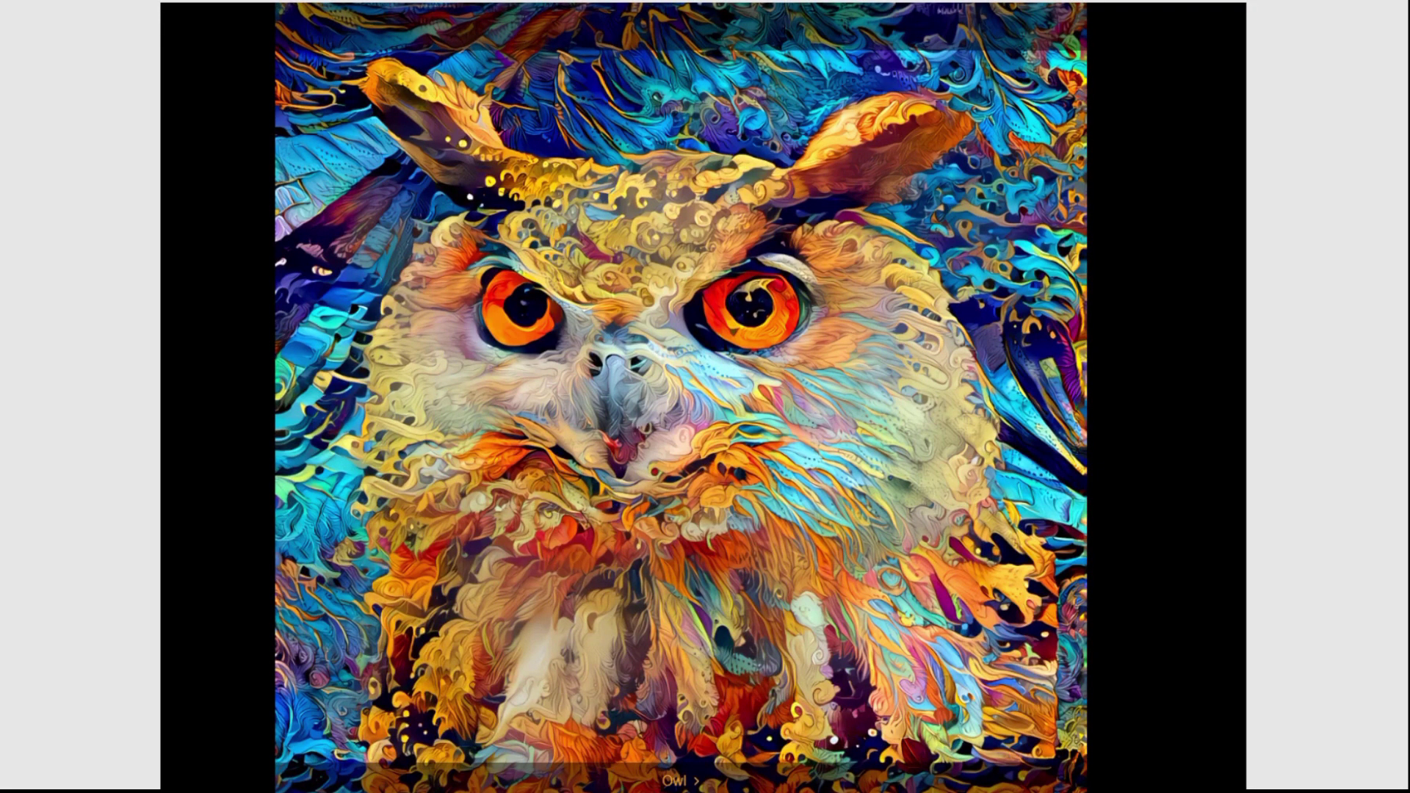
click(409, 566)
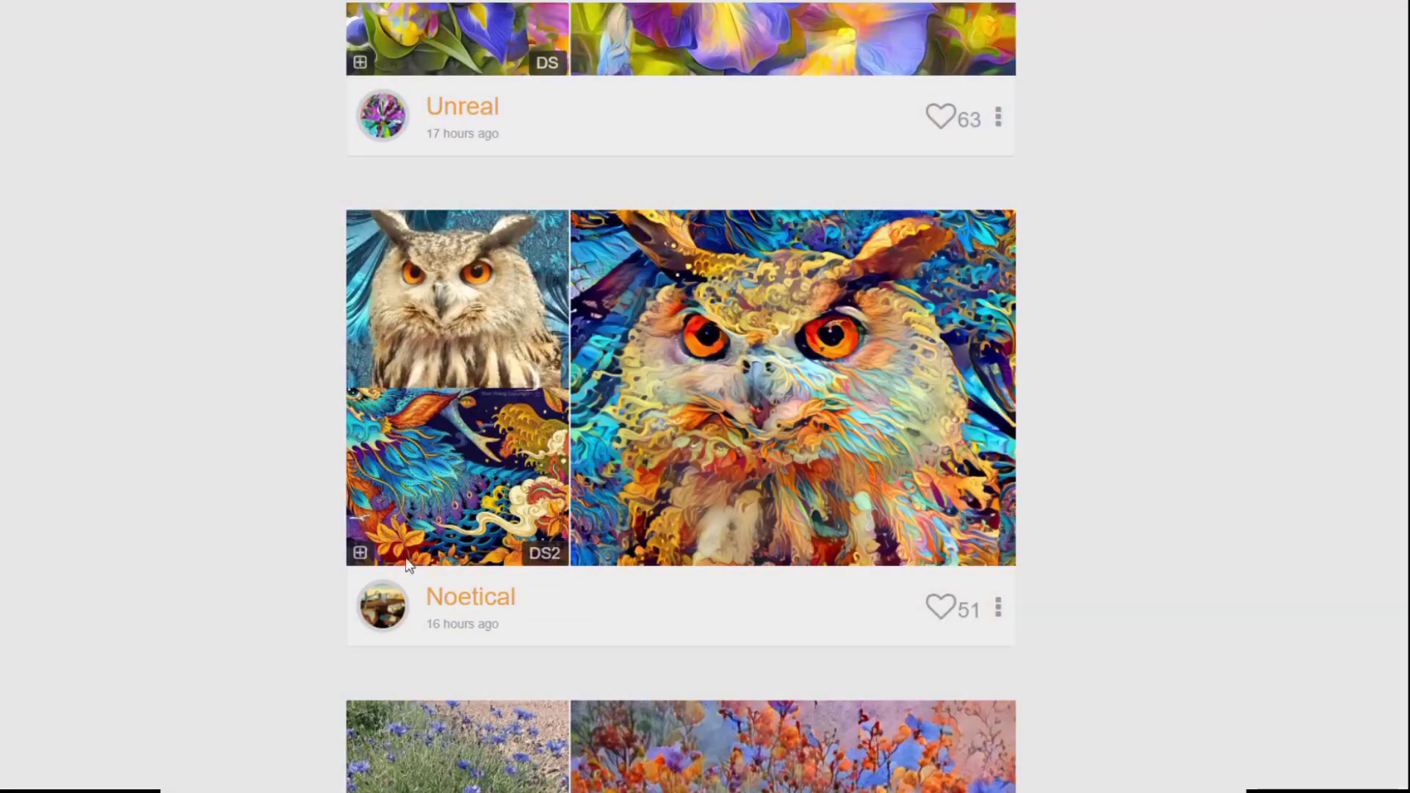
Copy the owl post's style to your styles and scroll further down the feed.
click(360, 555)
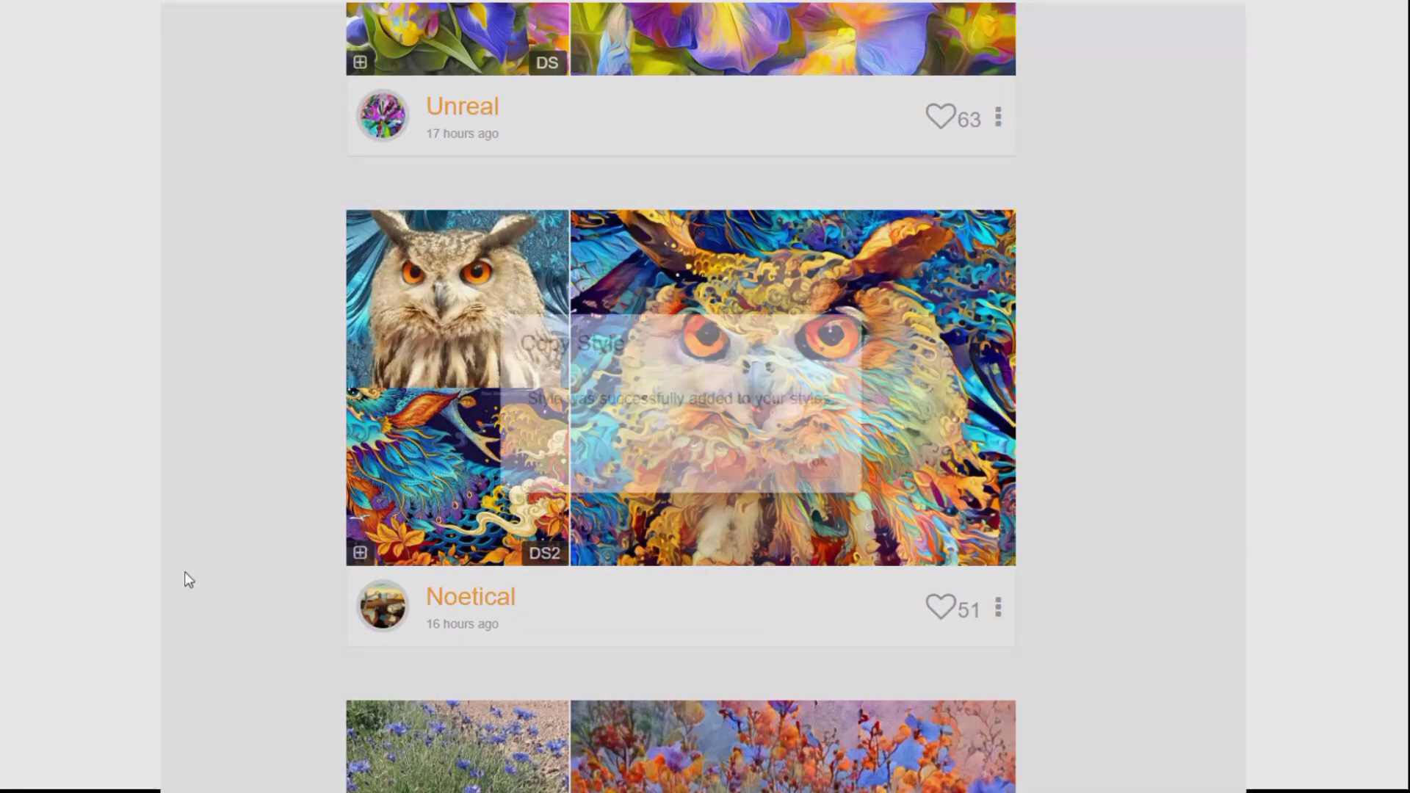
click(824, 465)
scroll(163, 604, down, 3)
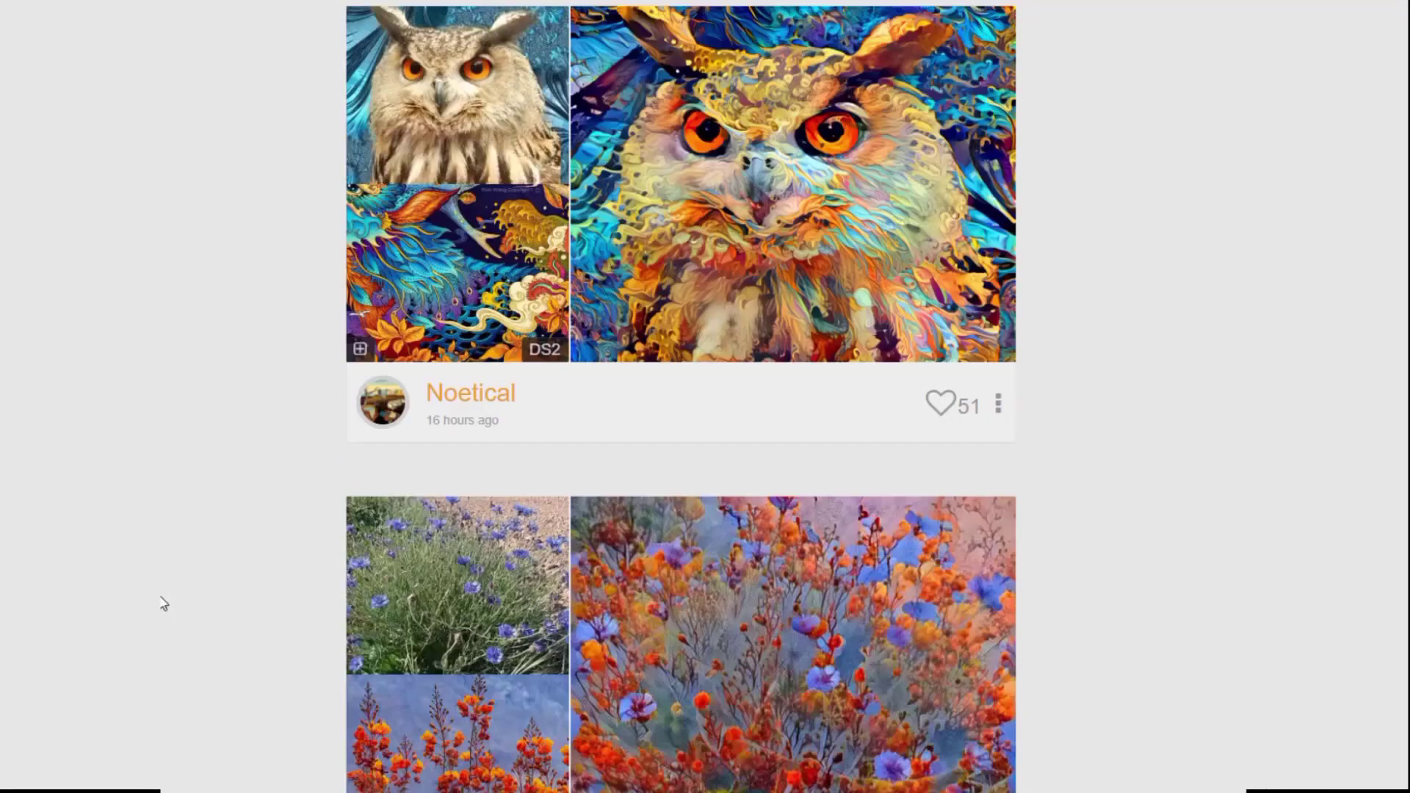
scroll(176, 588, down, 3)
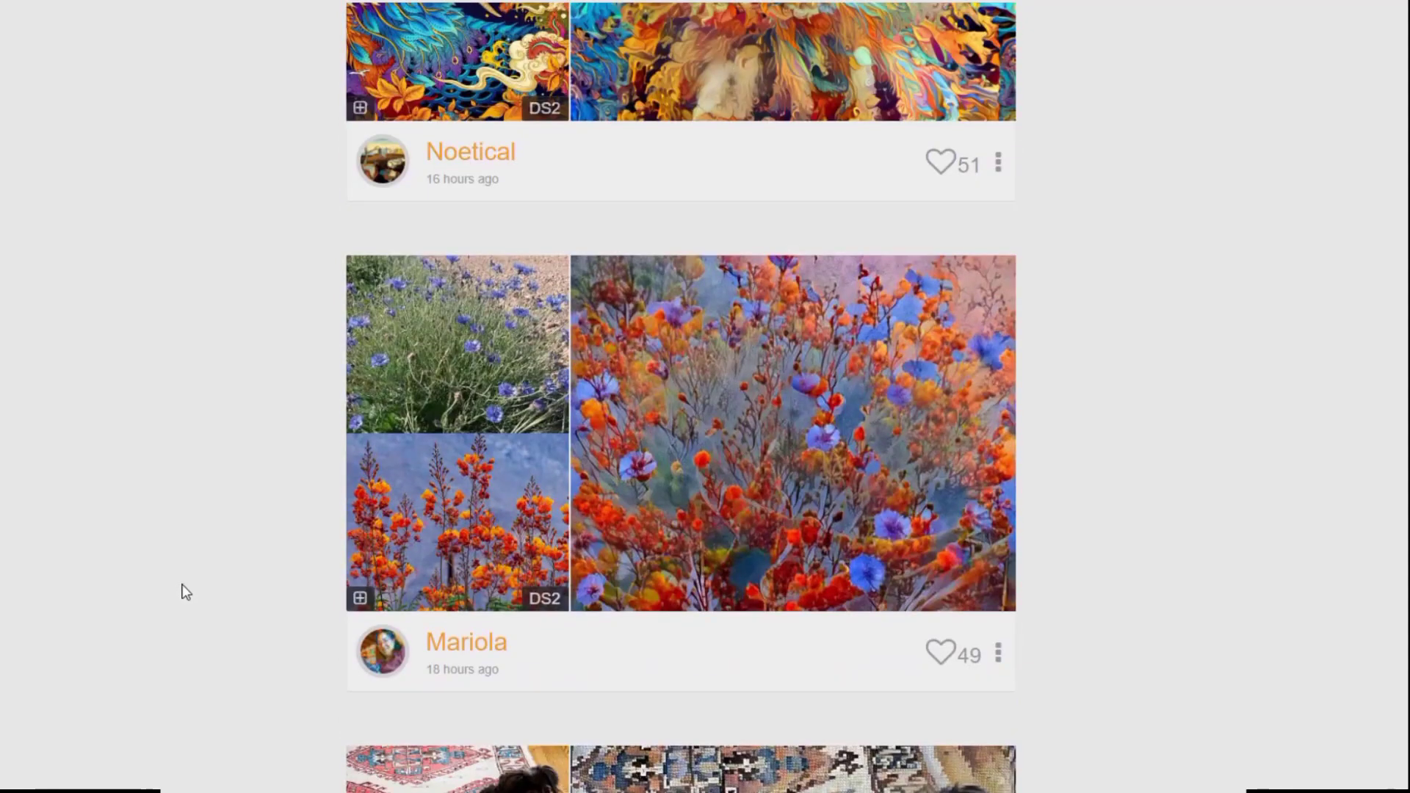
scroll(186, 592, down, 7)
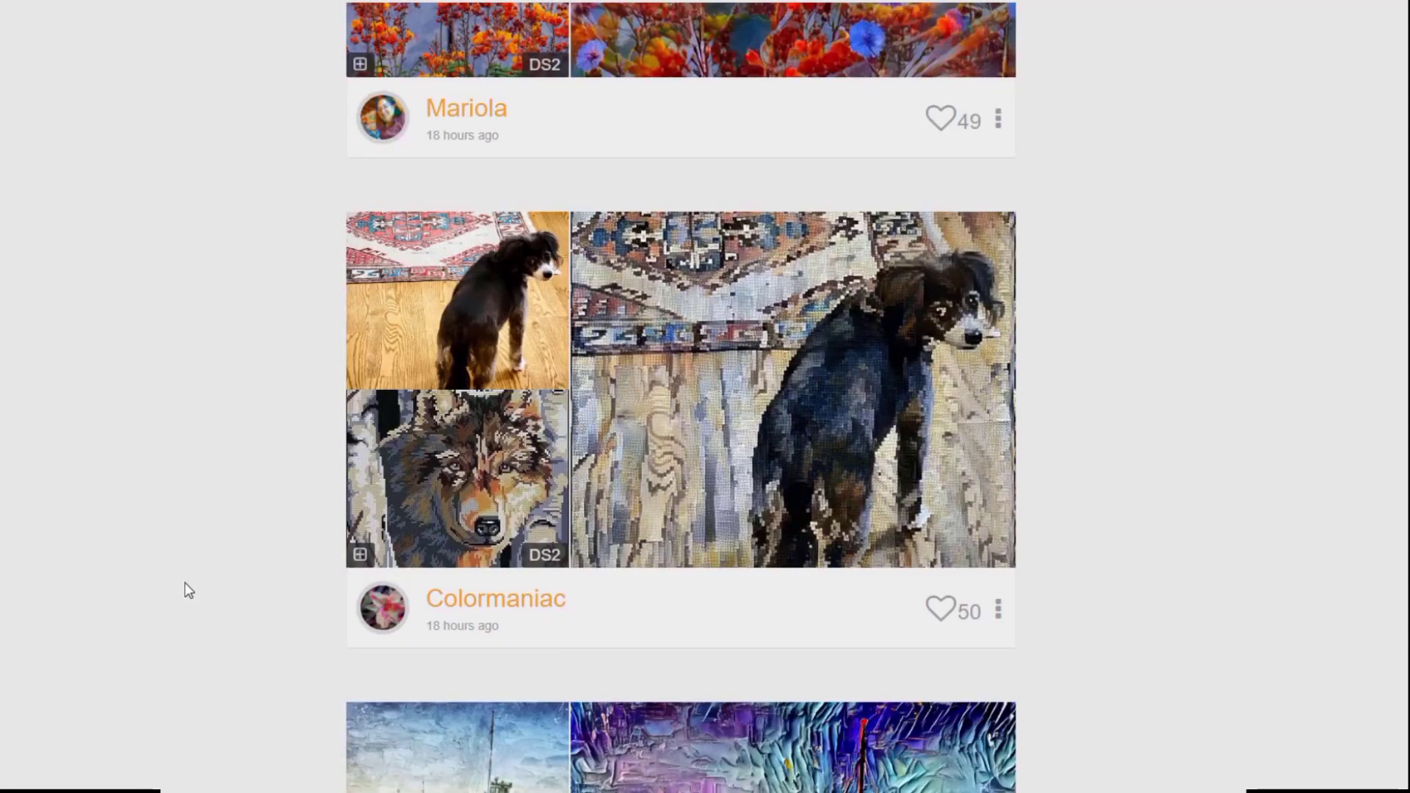
scroll(188, 590, down, 7)
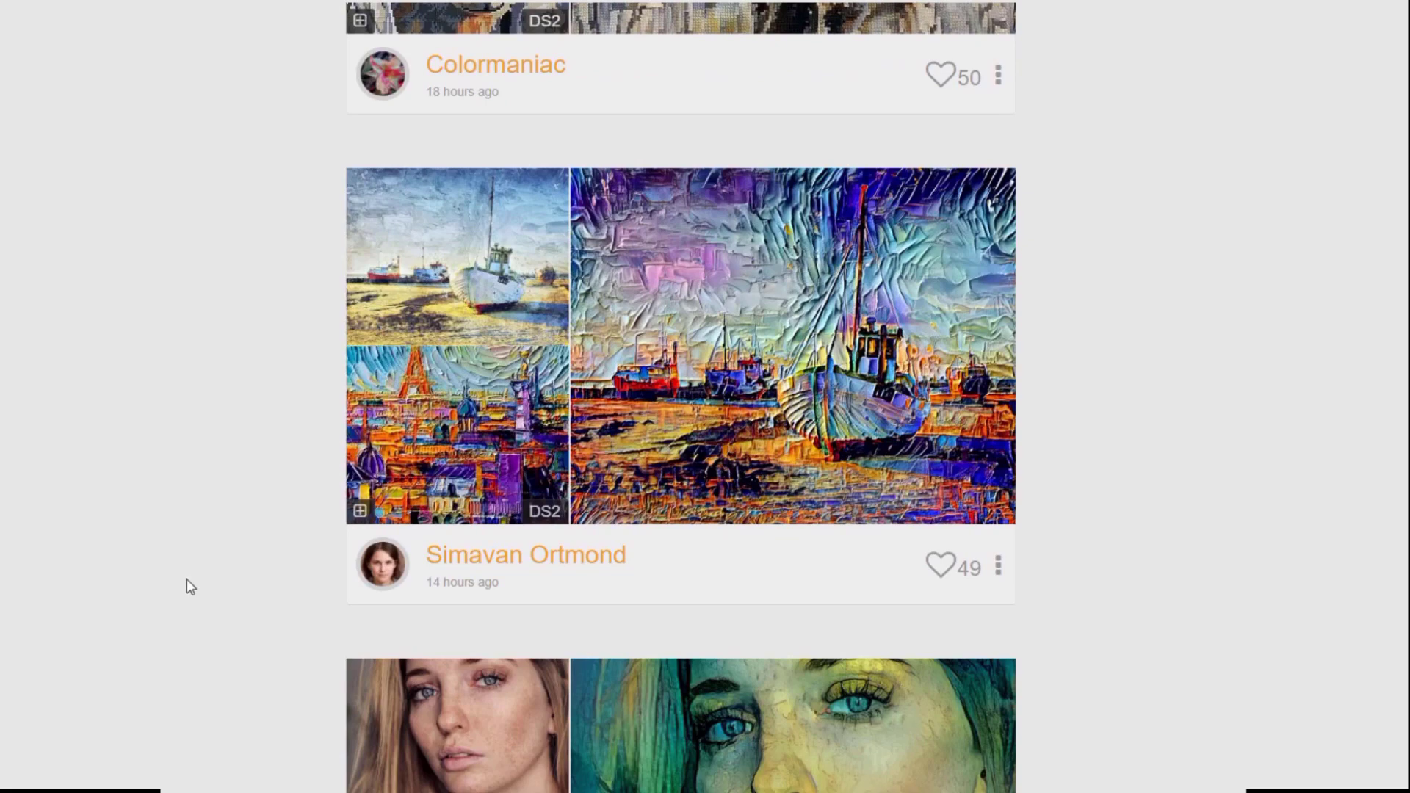
scroll(188, 587, down, 7)
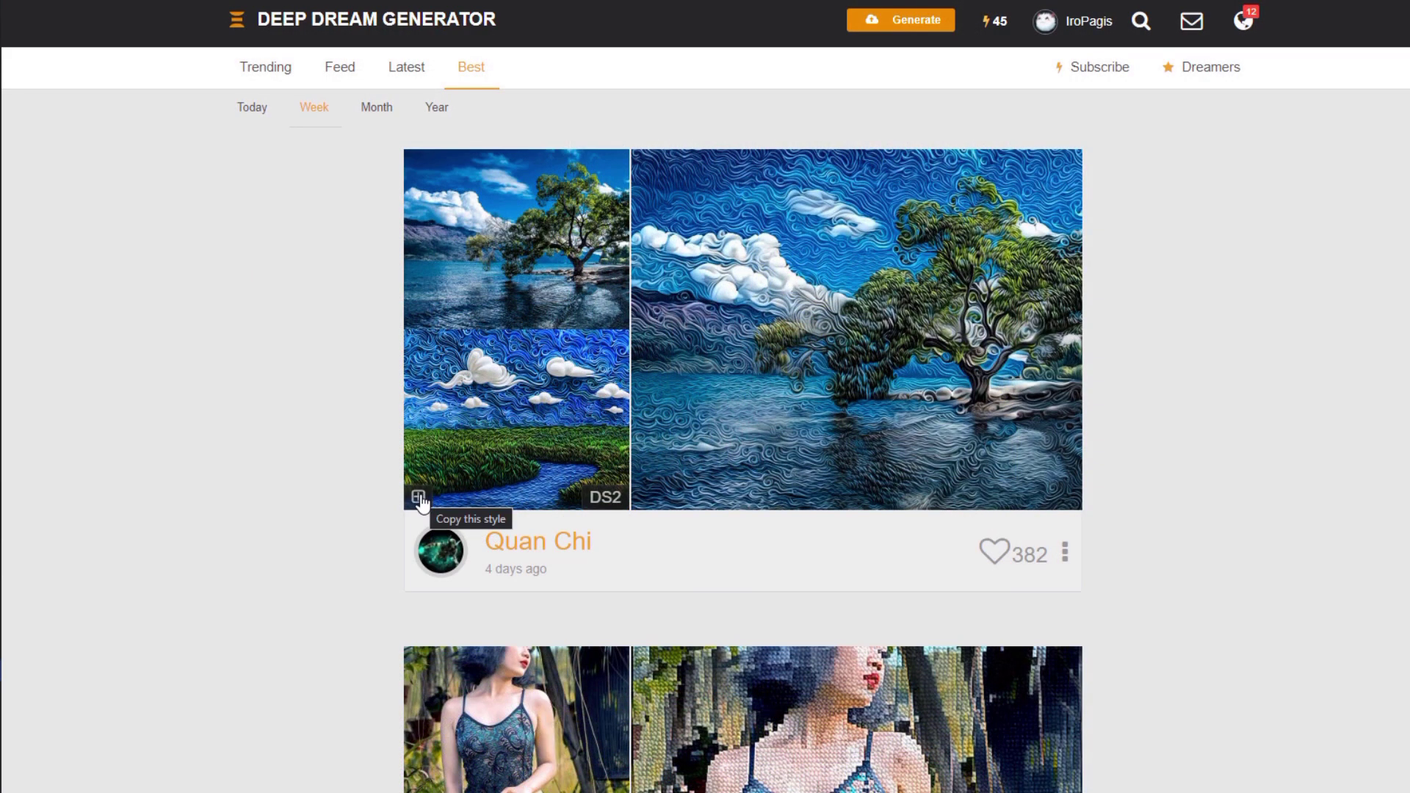
Copy the tree landscape's style to your styles and like the cosmic owl image.
click(421, 498)
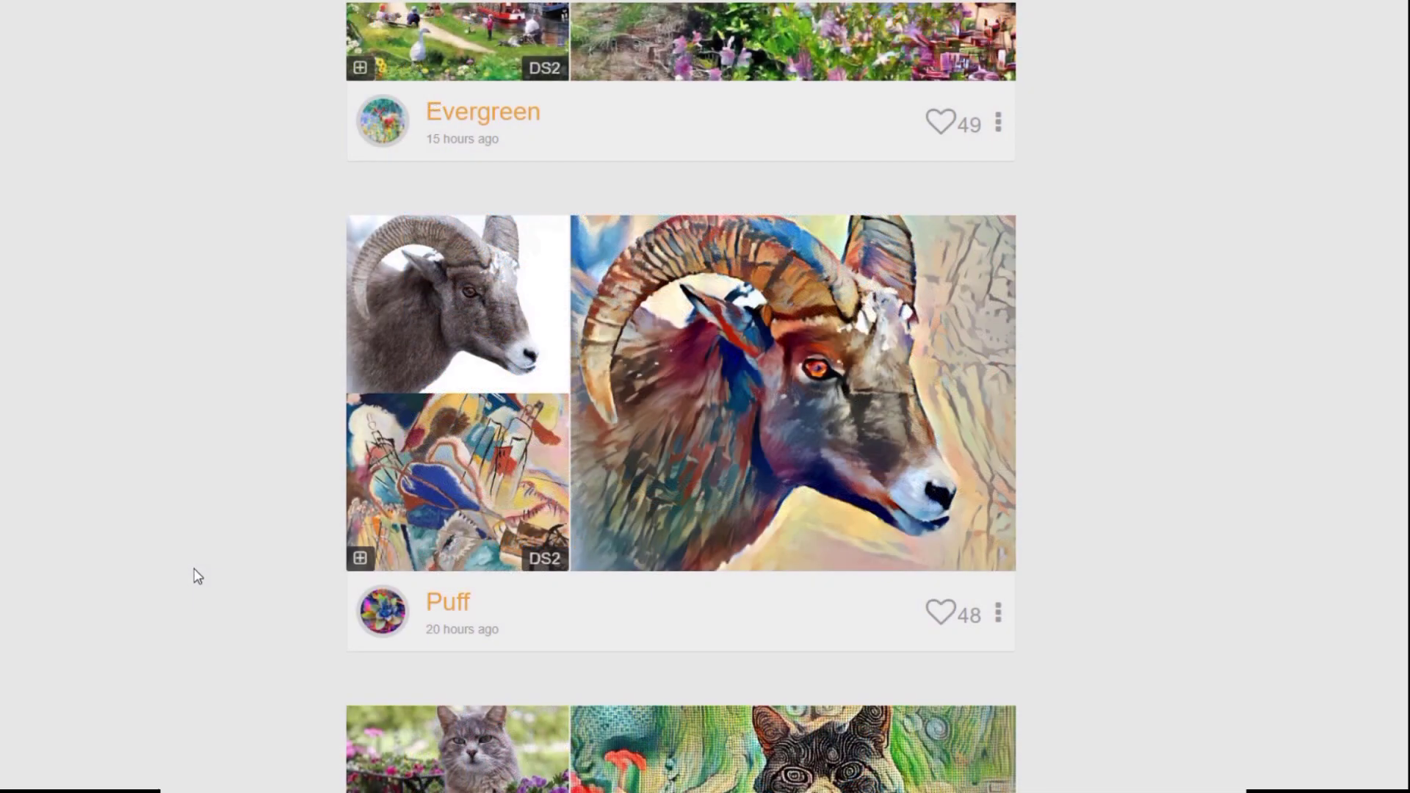
scroll(197, 576, down, 6)
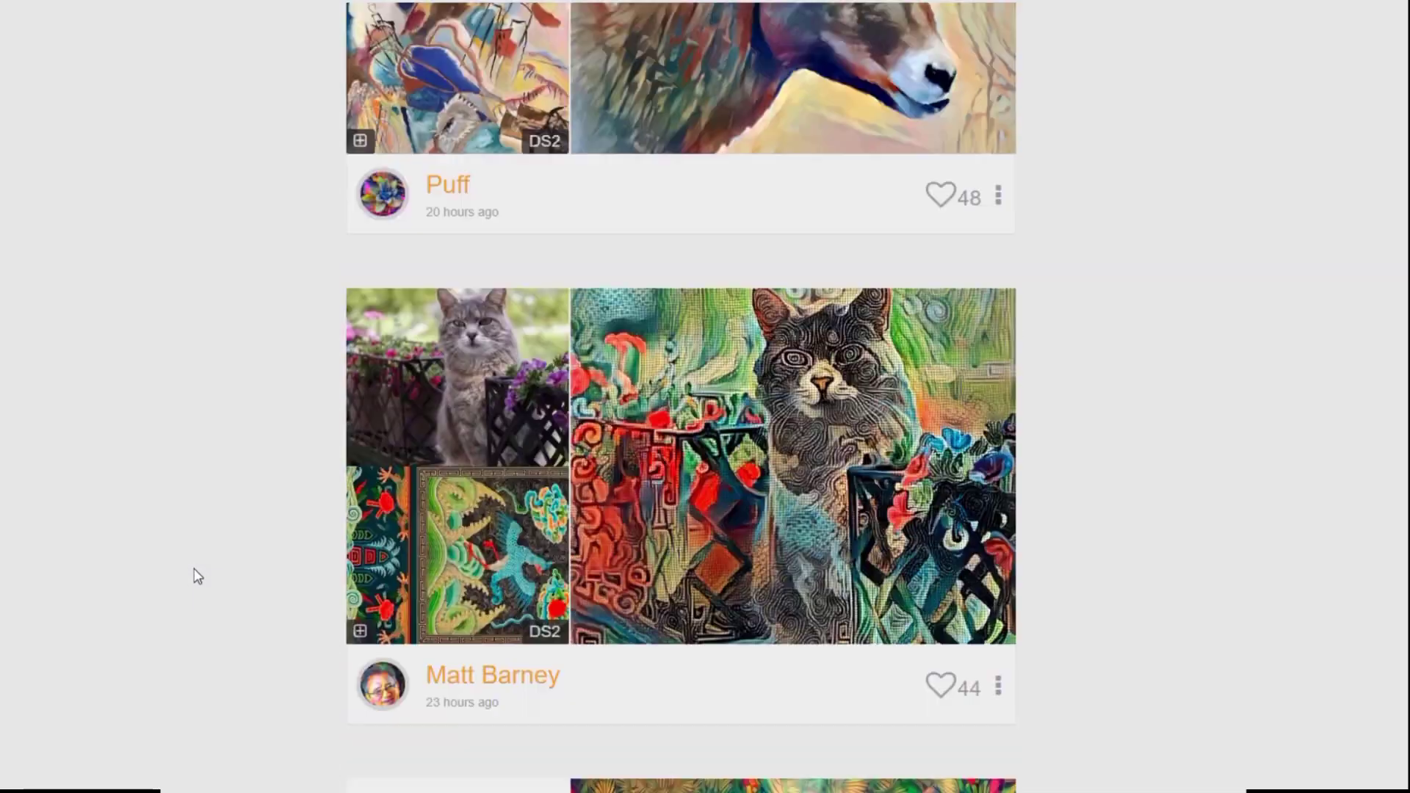
scroll(198, 569, down, 5)
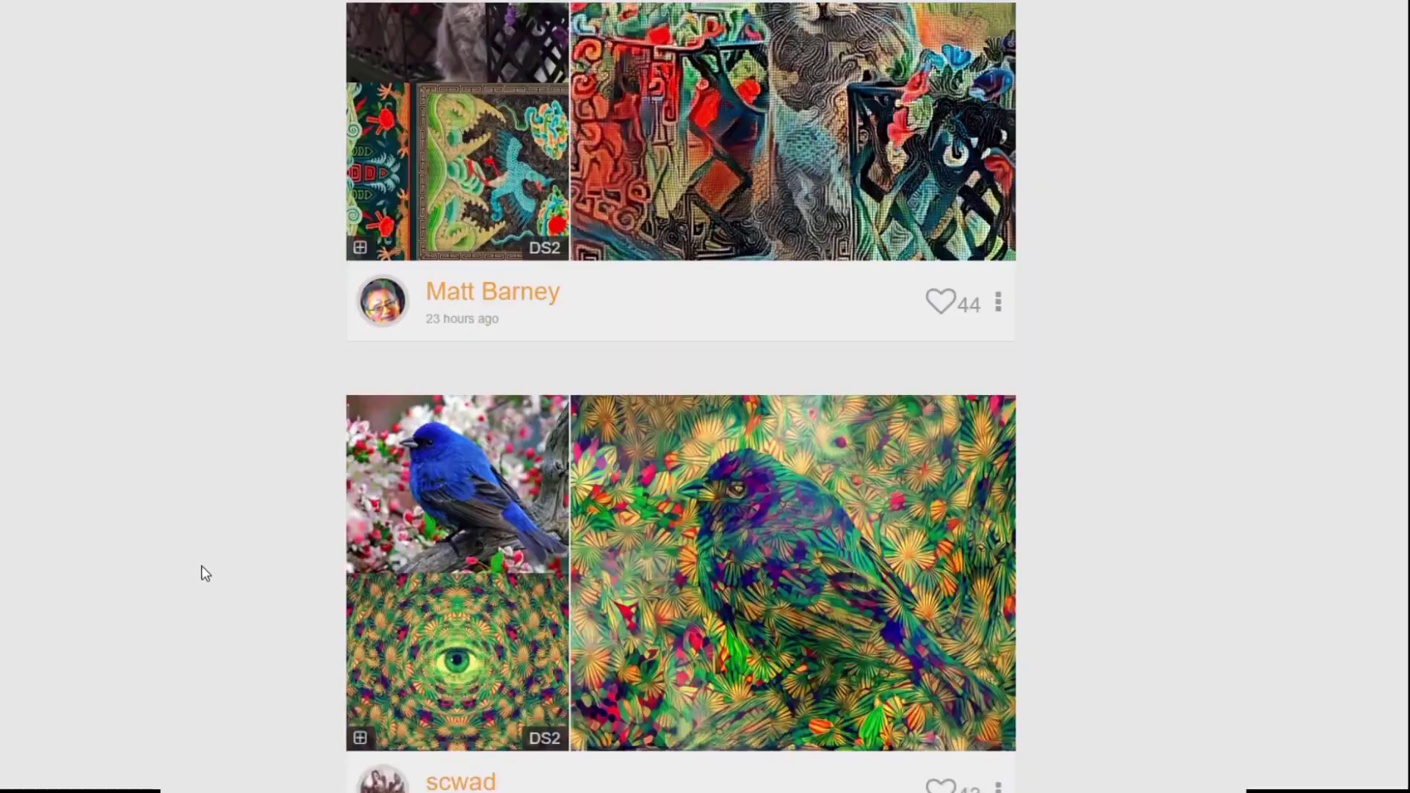
scroll(201, 568, down, 10)
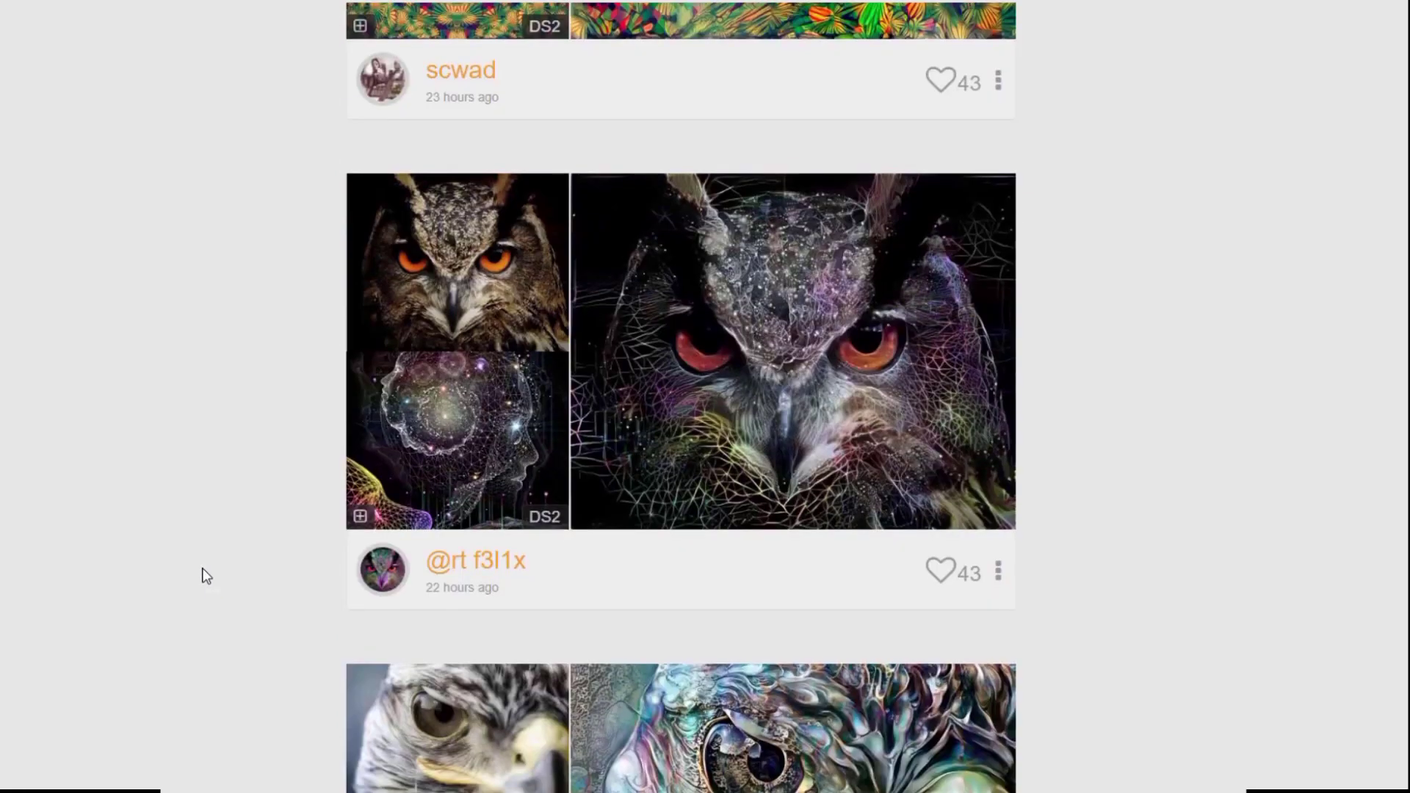
click(948, 575)
View the hawk and owl images full size and close each.
scroll(1013, 615, down, 2)
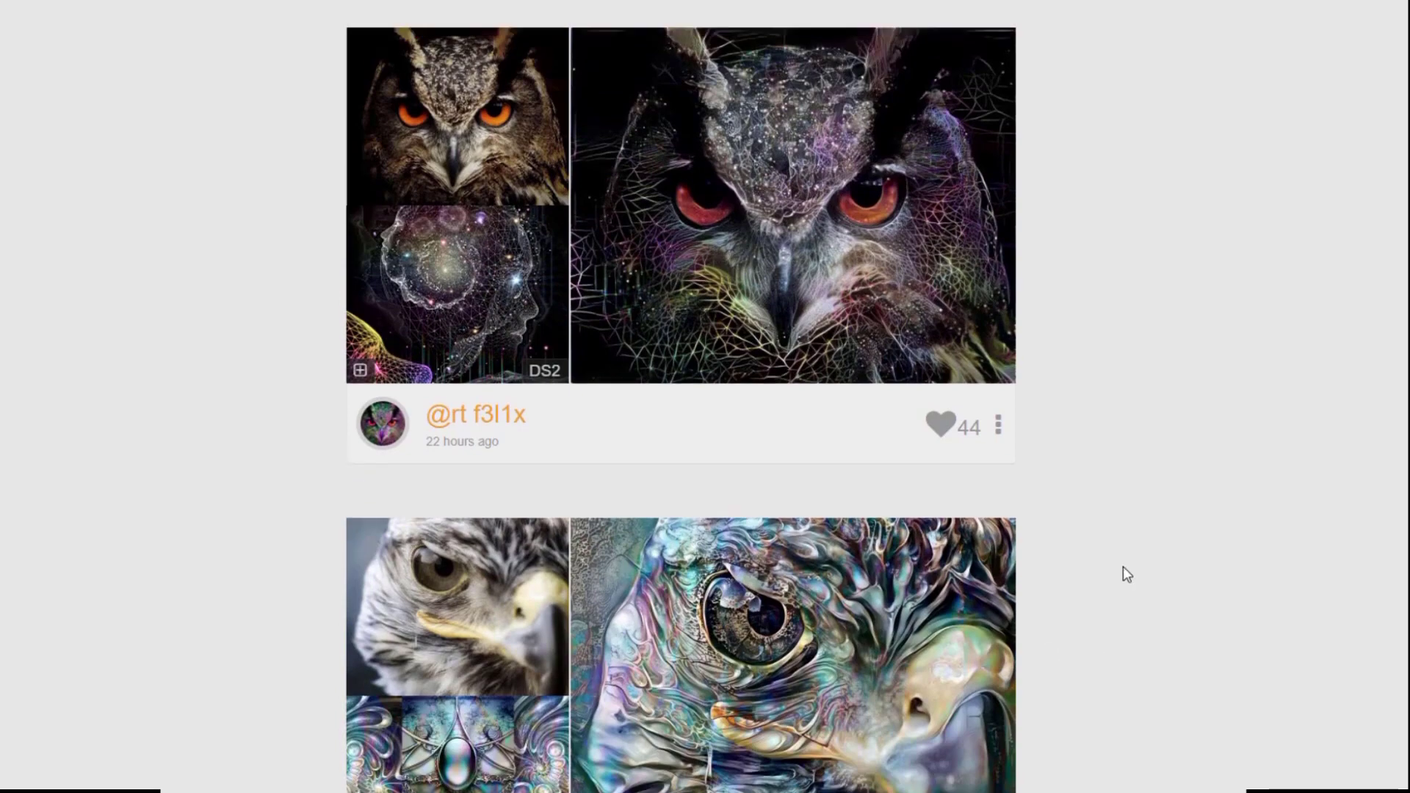
scroll(1124, 577, down, 4)
click(921, 459)
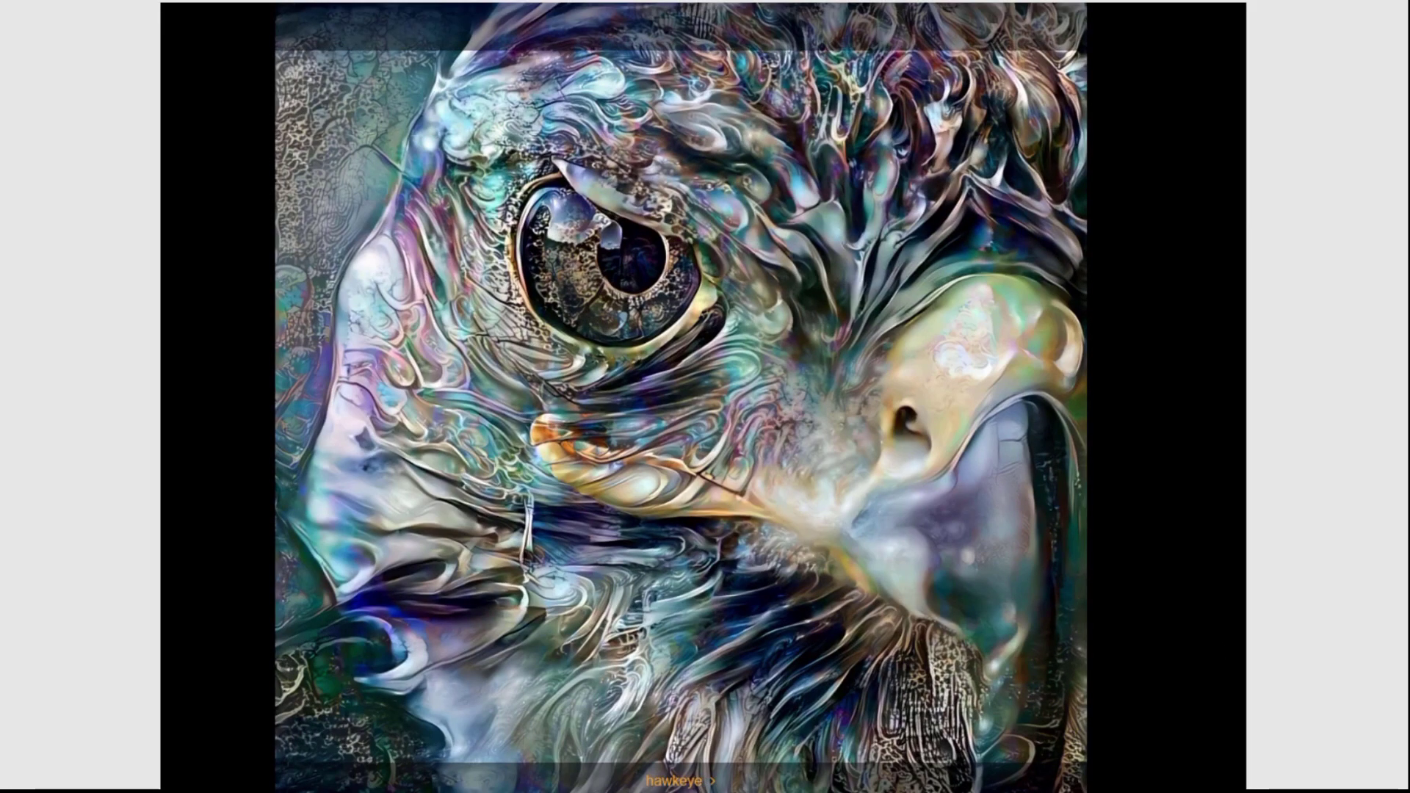
click(1104, 637)
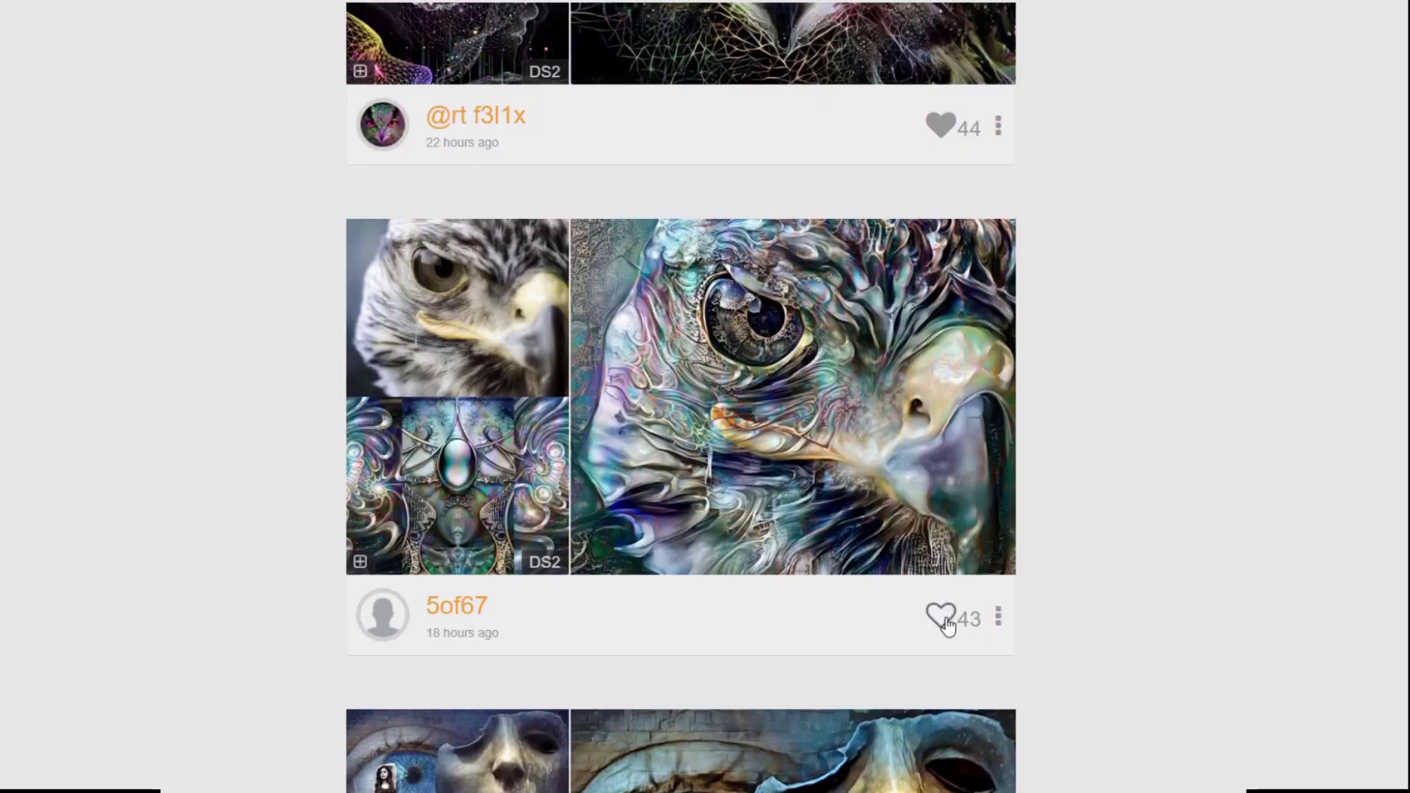
scroll(1148, 632, up, 4)
scroll(923, 467, up, 2)
click(893, 408)
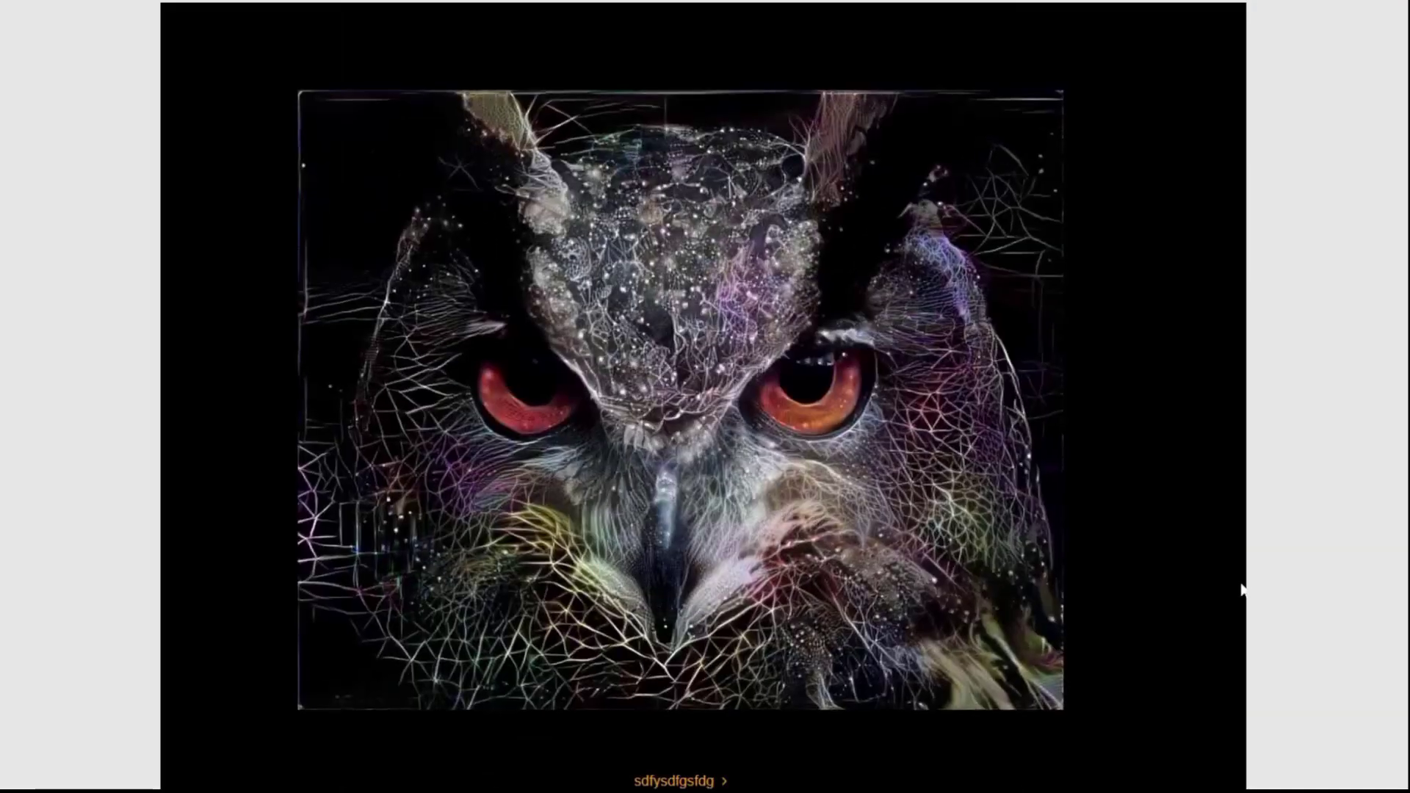
click(1245, 596)
scroll(1245, 594, down, 10)
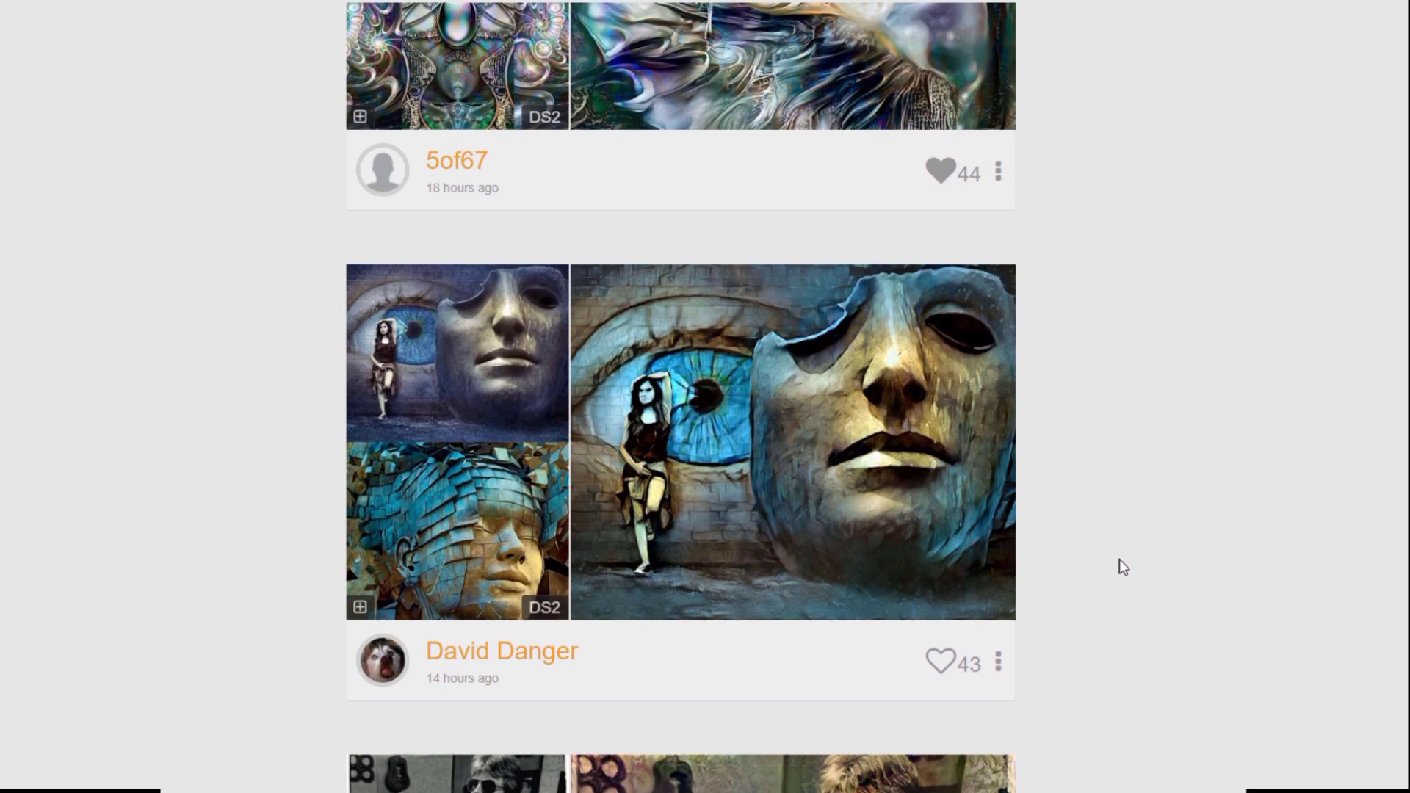
Scroll to the Eye Of the Peacock portrait and view it full size.
scroll(1119, 560, down, 7)
scroll(1118, 557, down, 10)
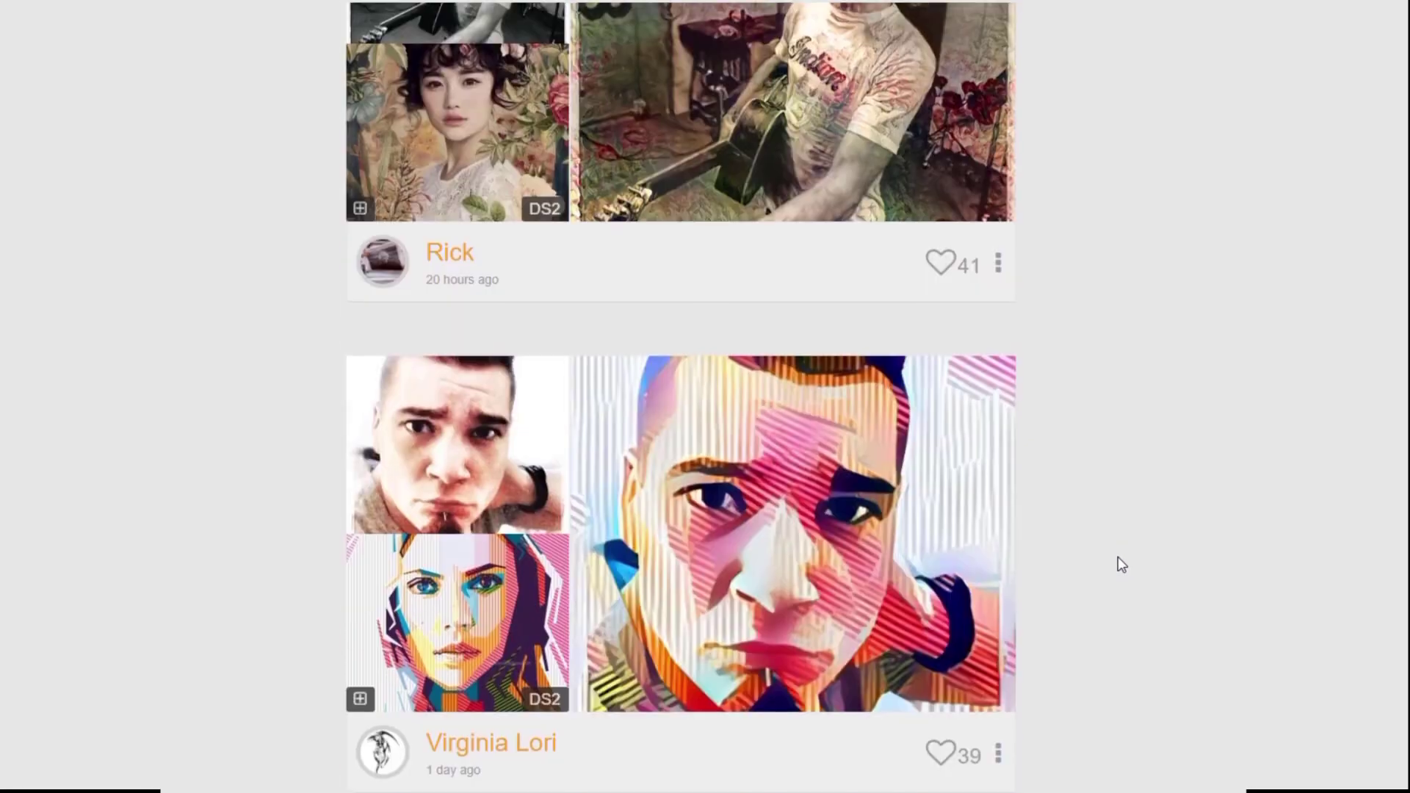
scroll(1115, 560, down, 7)
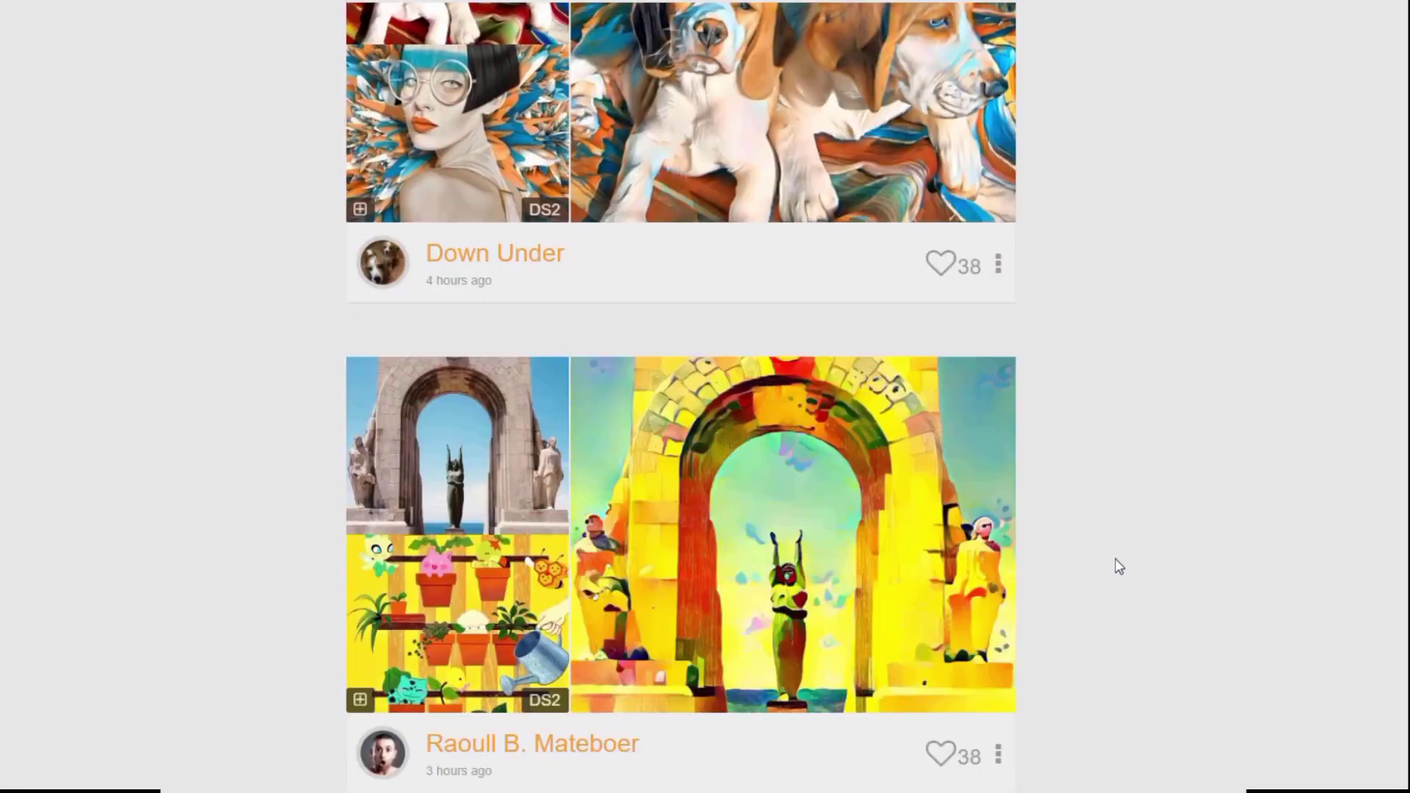
scroll(1115, 559, down, 7)
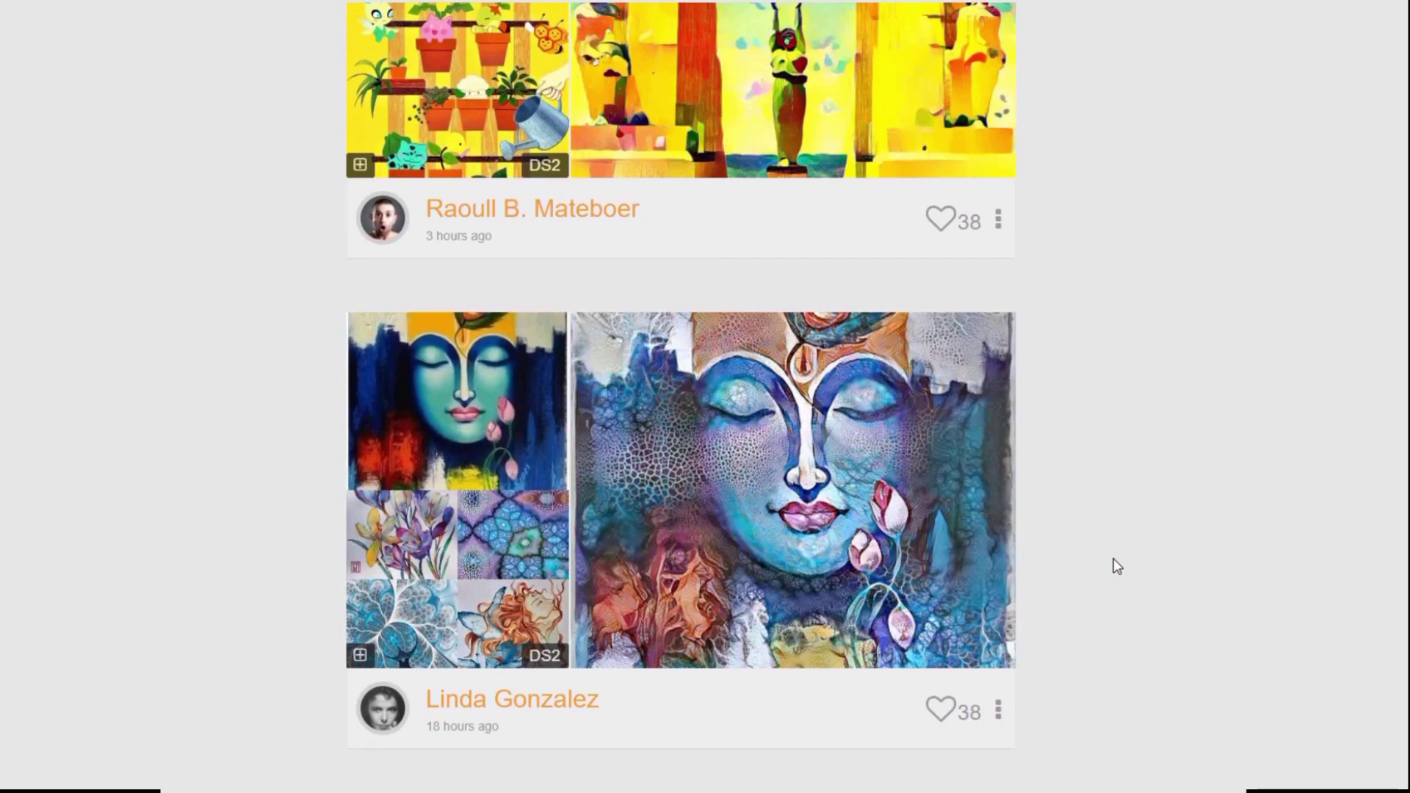
scroll(1117, 566, down, 7)
scroll(1117, 565, down, 8)
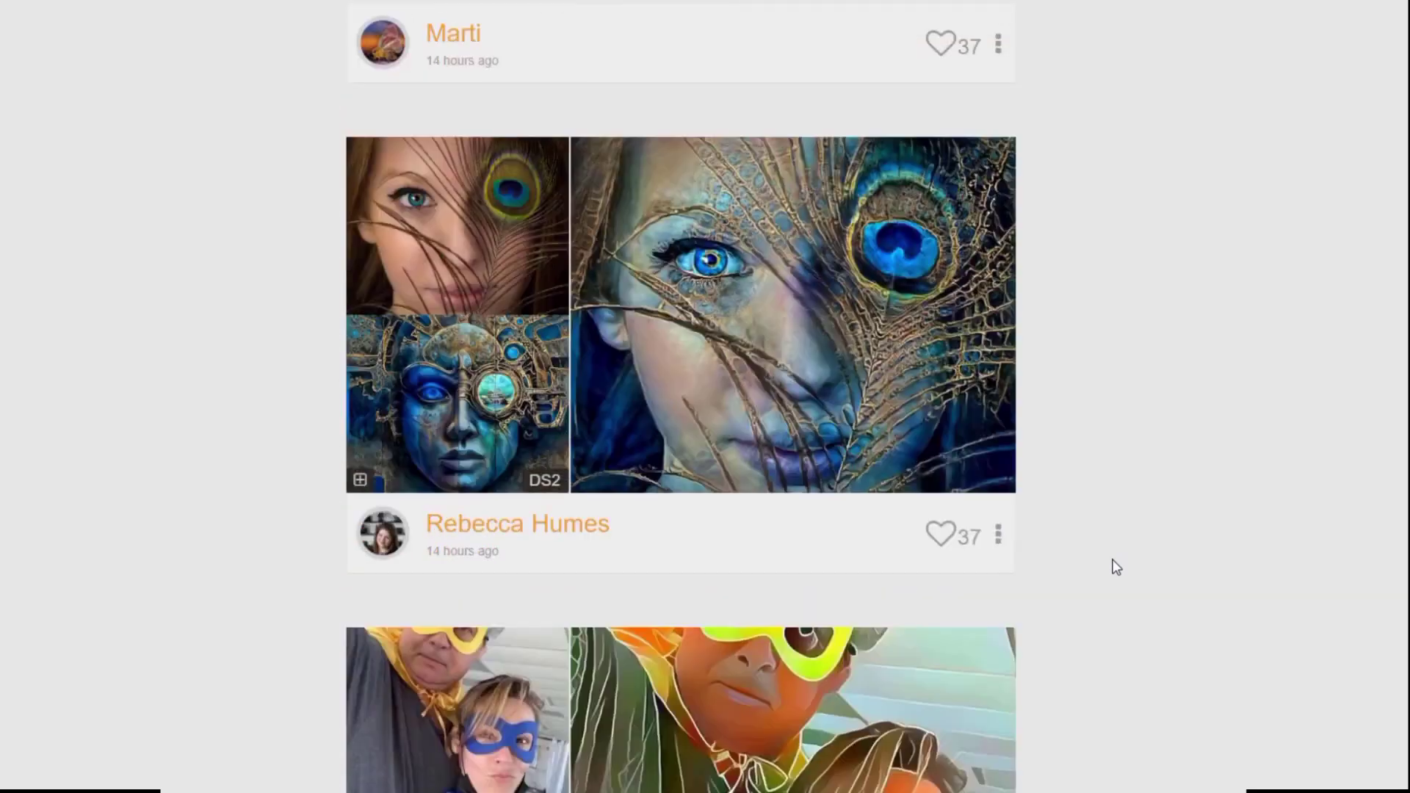
scroll(1128, 556, up, 1)
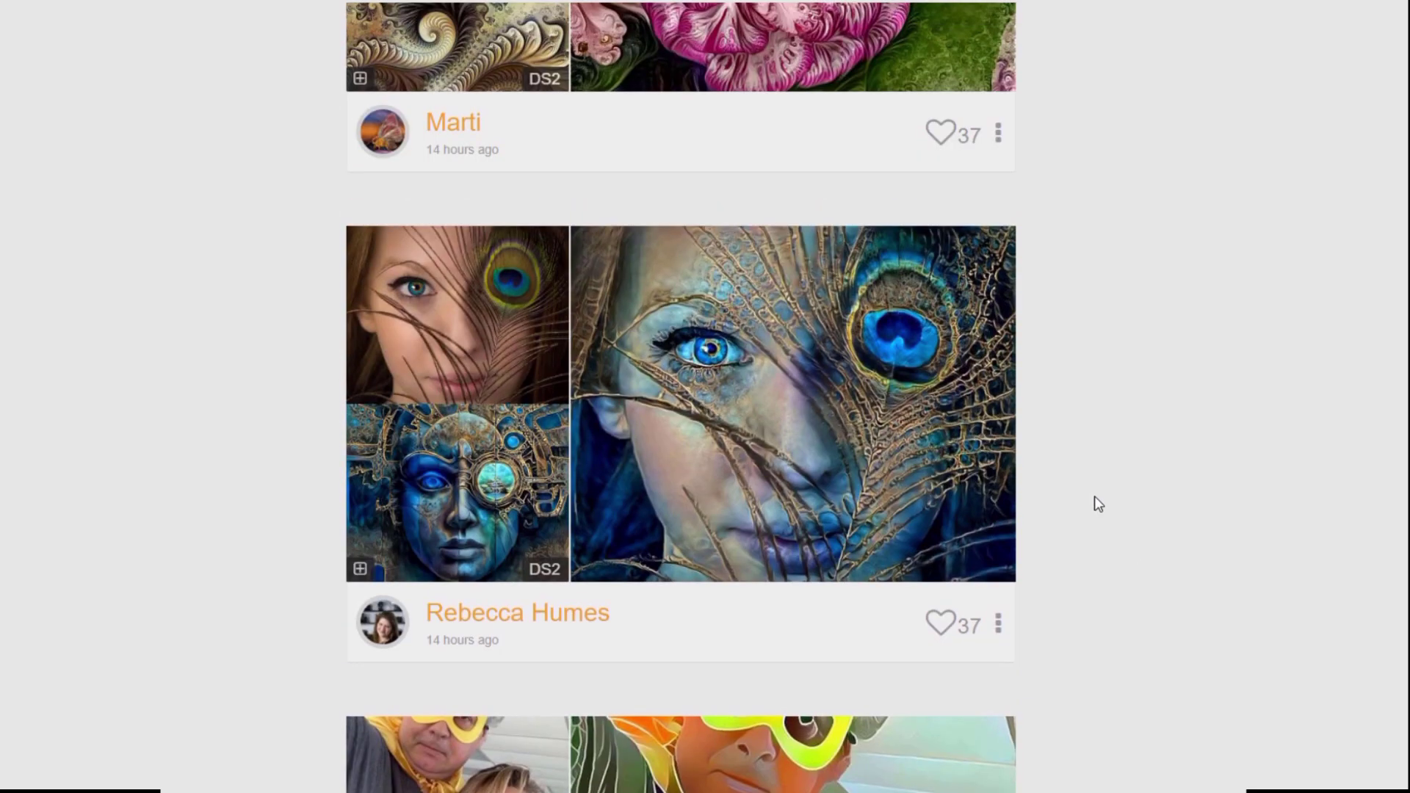
click(966, 478)
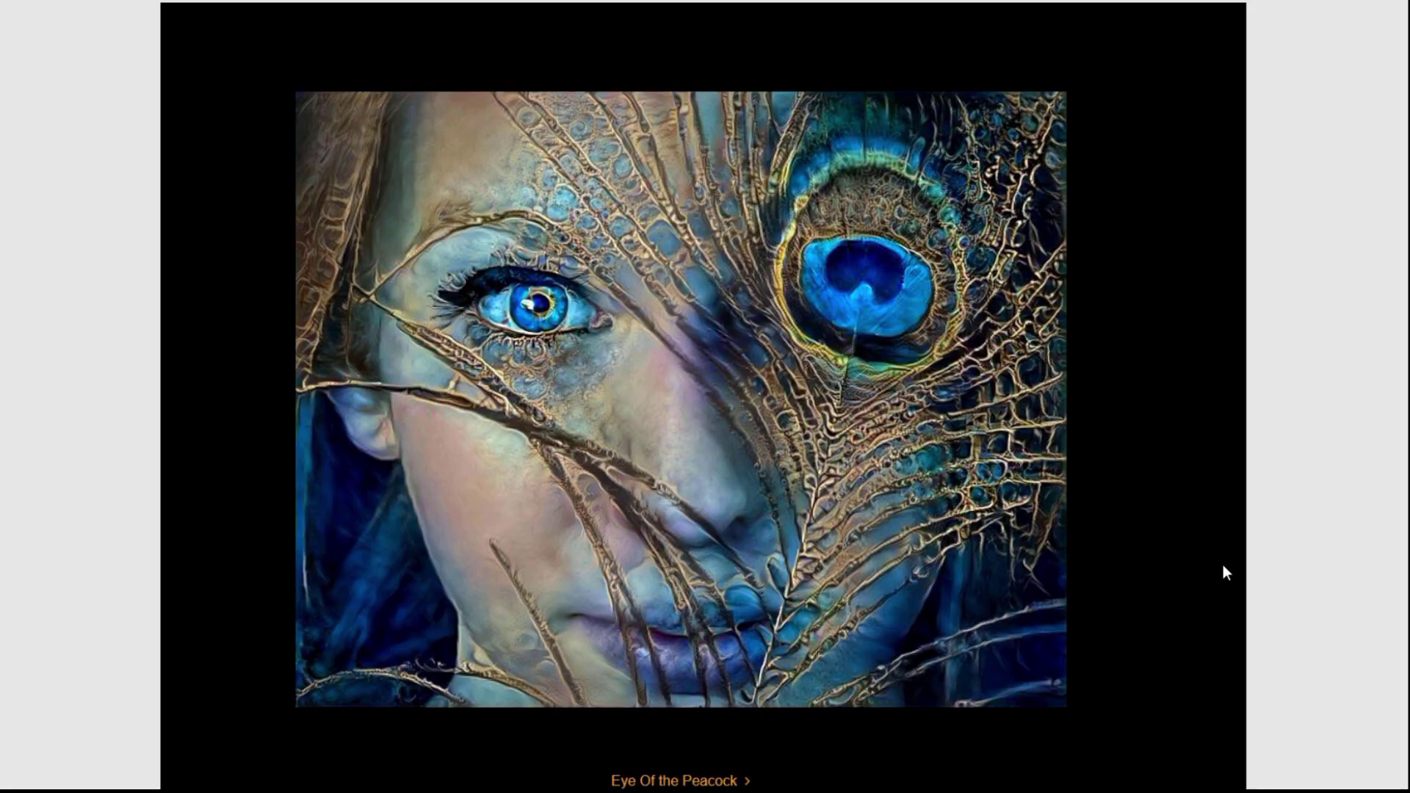
click(1223, 566)
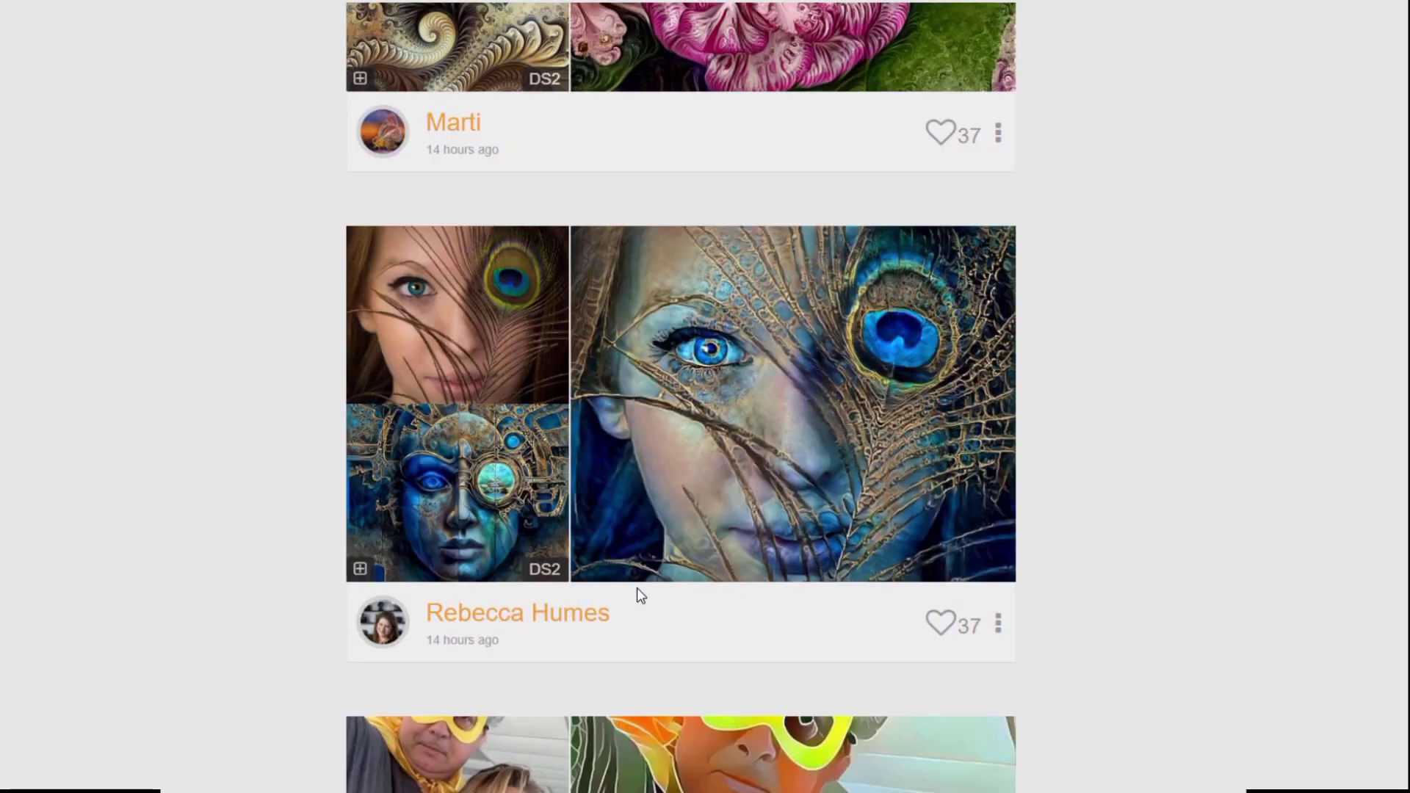
Copy the peacock portrait's style to your styles and like the portrait.
click(360, 570)
click(806, 456)
click(940, 624)
scroll(1237, 633, down, 10)
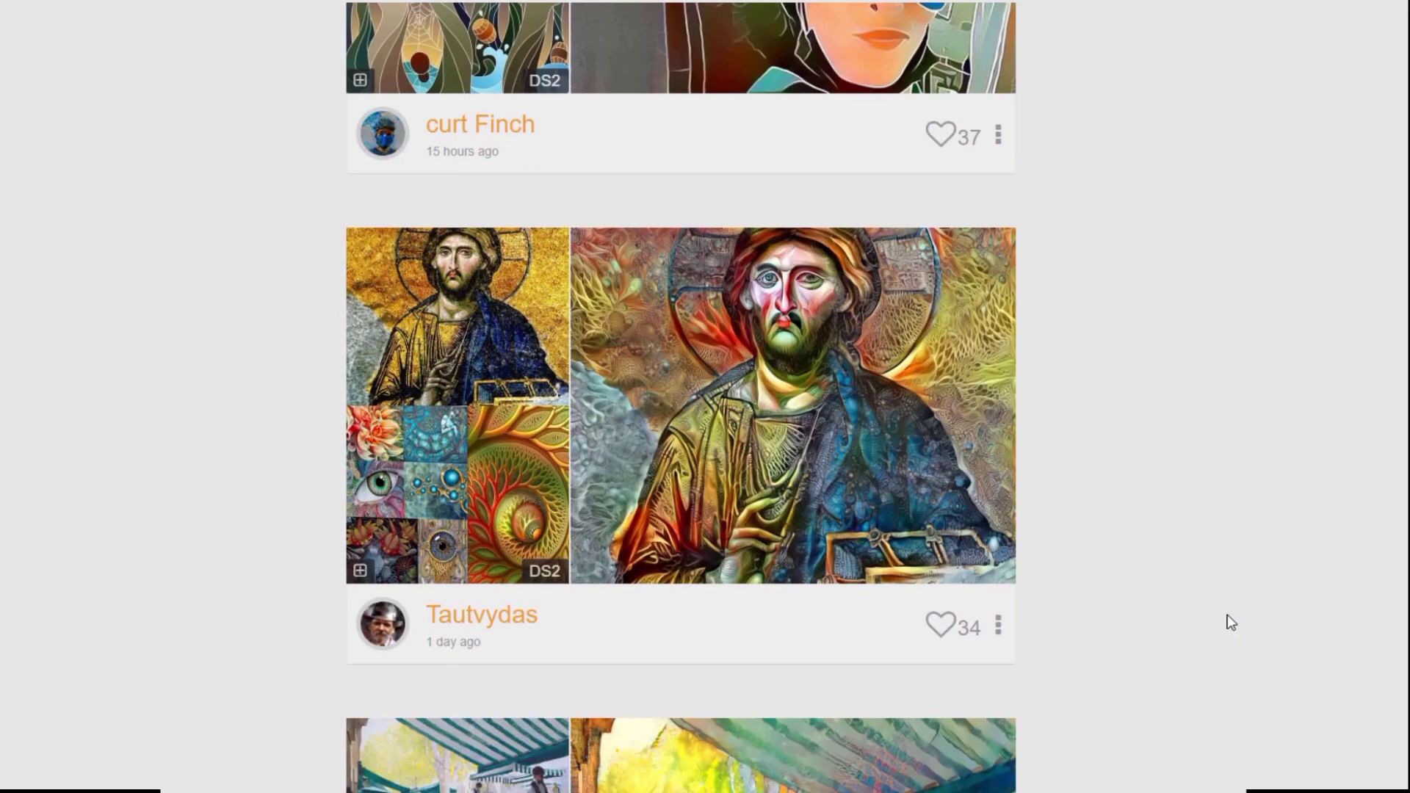
scroll(1232, 623, down, 15)
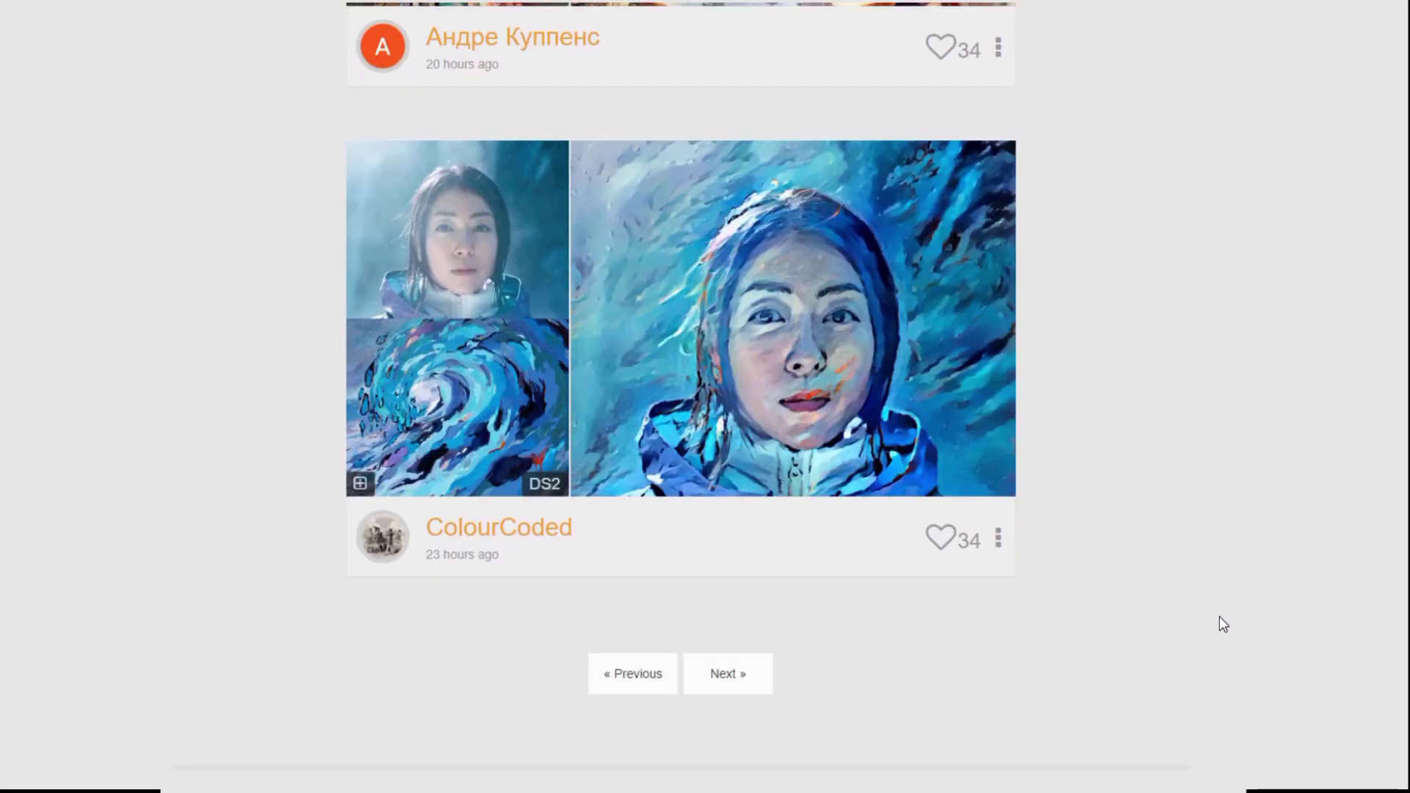
scroll(965, 642, up, 1)
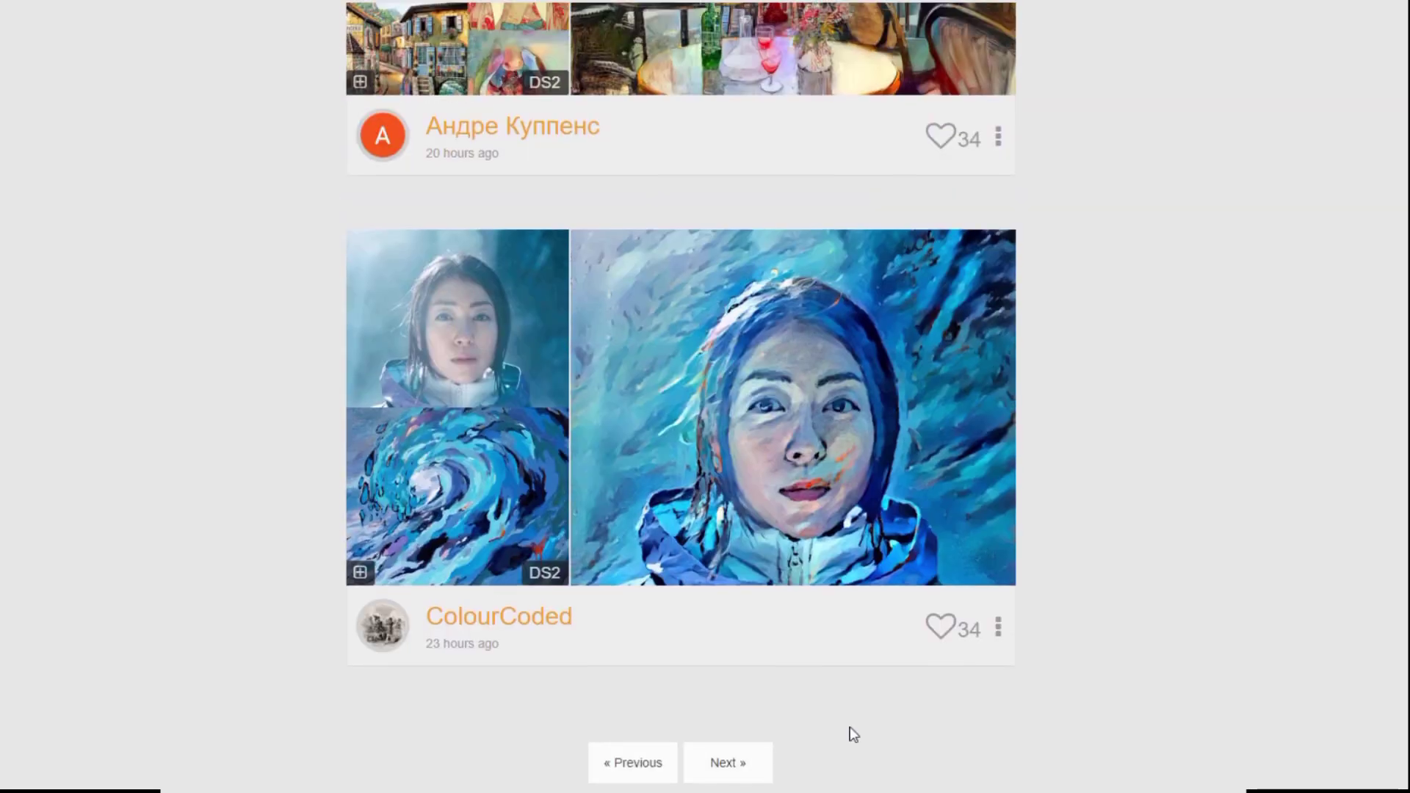
Go to the next feed page, view the sketched cat artwork enlarged, and scroll down the feed.
click(742, 776)
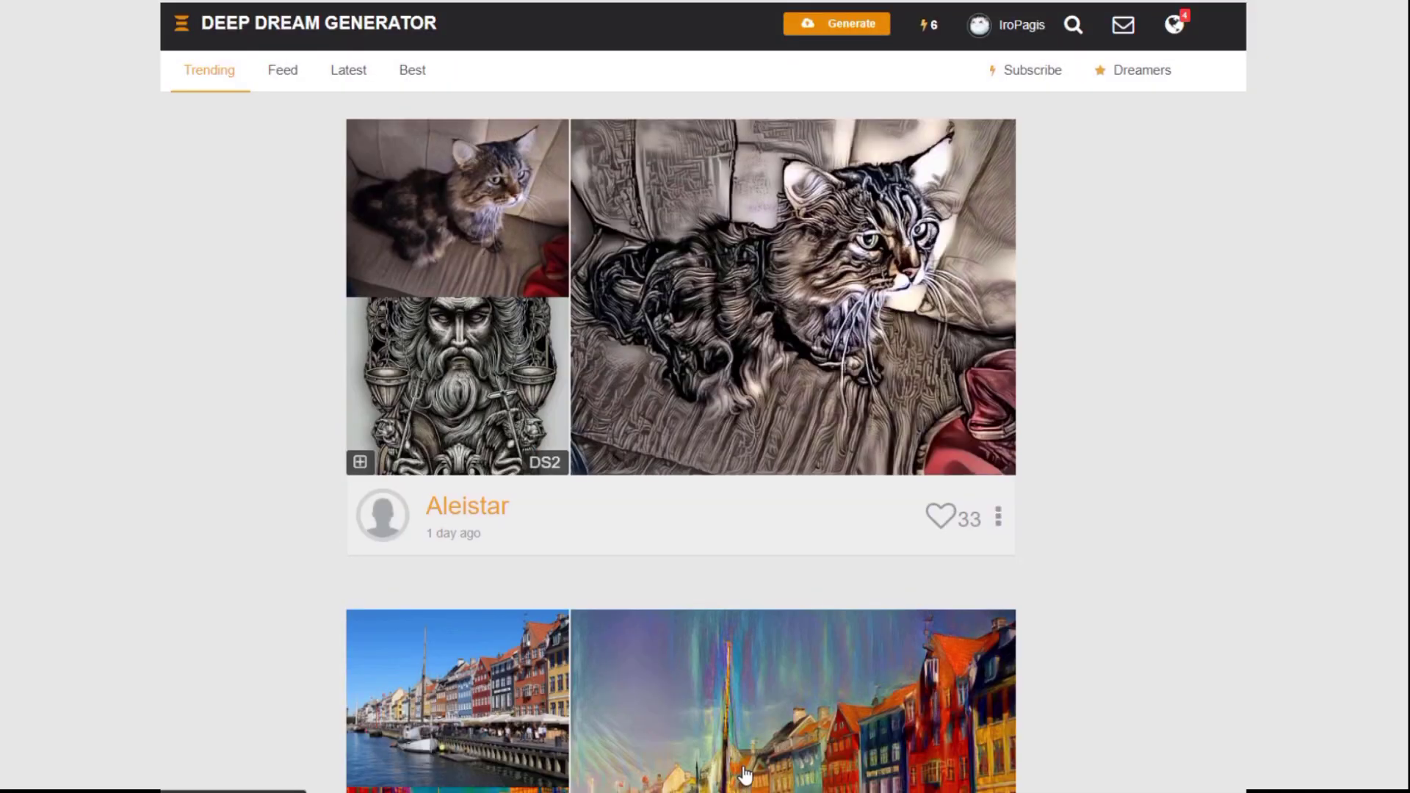
click(907, 299)
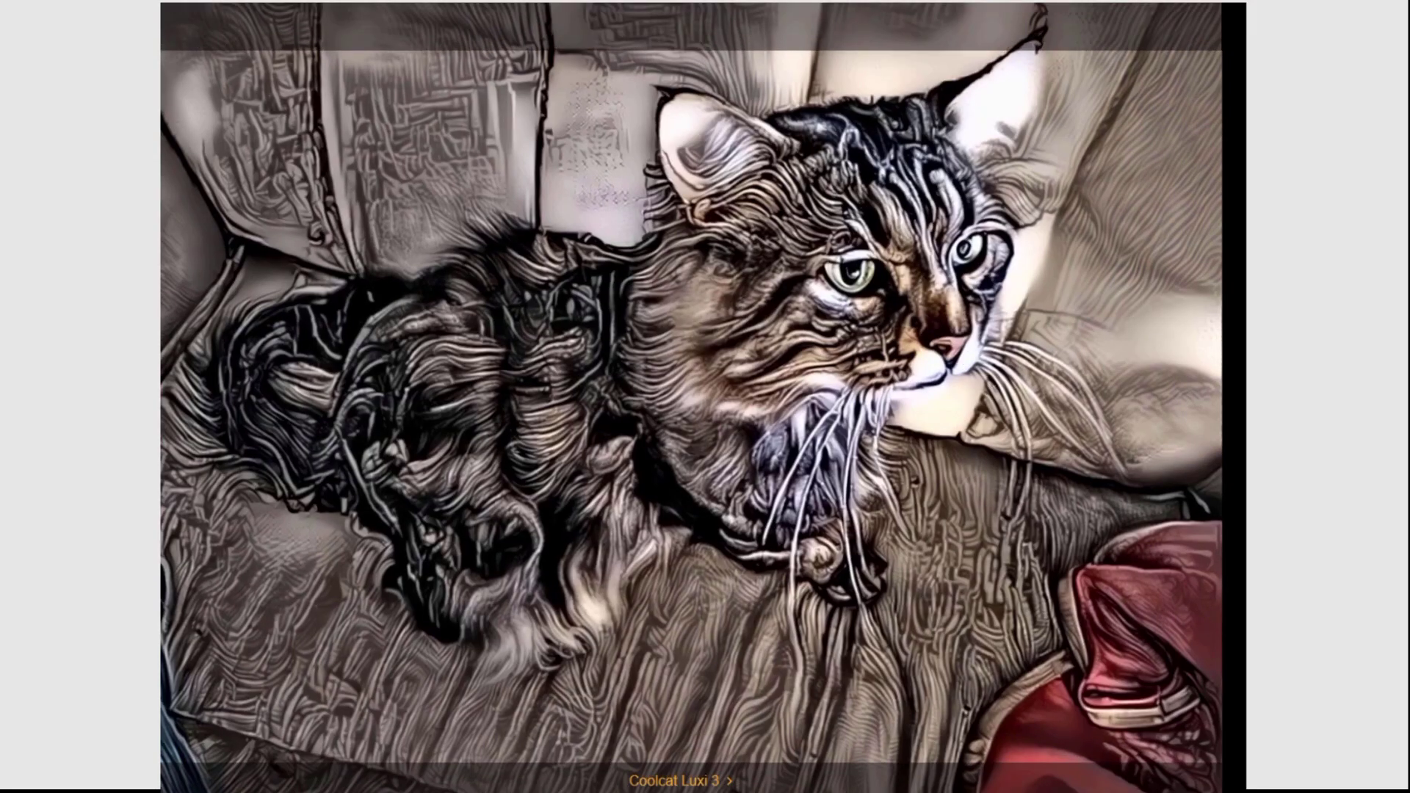
key(Escape)
scroll(1130, 497, down, 6)
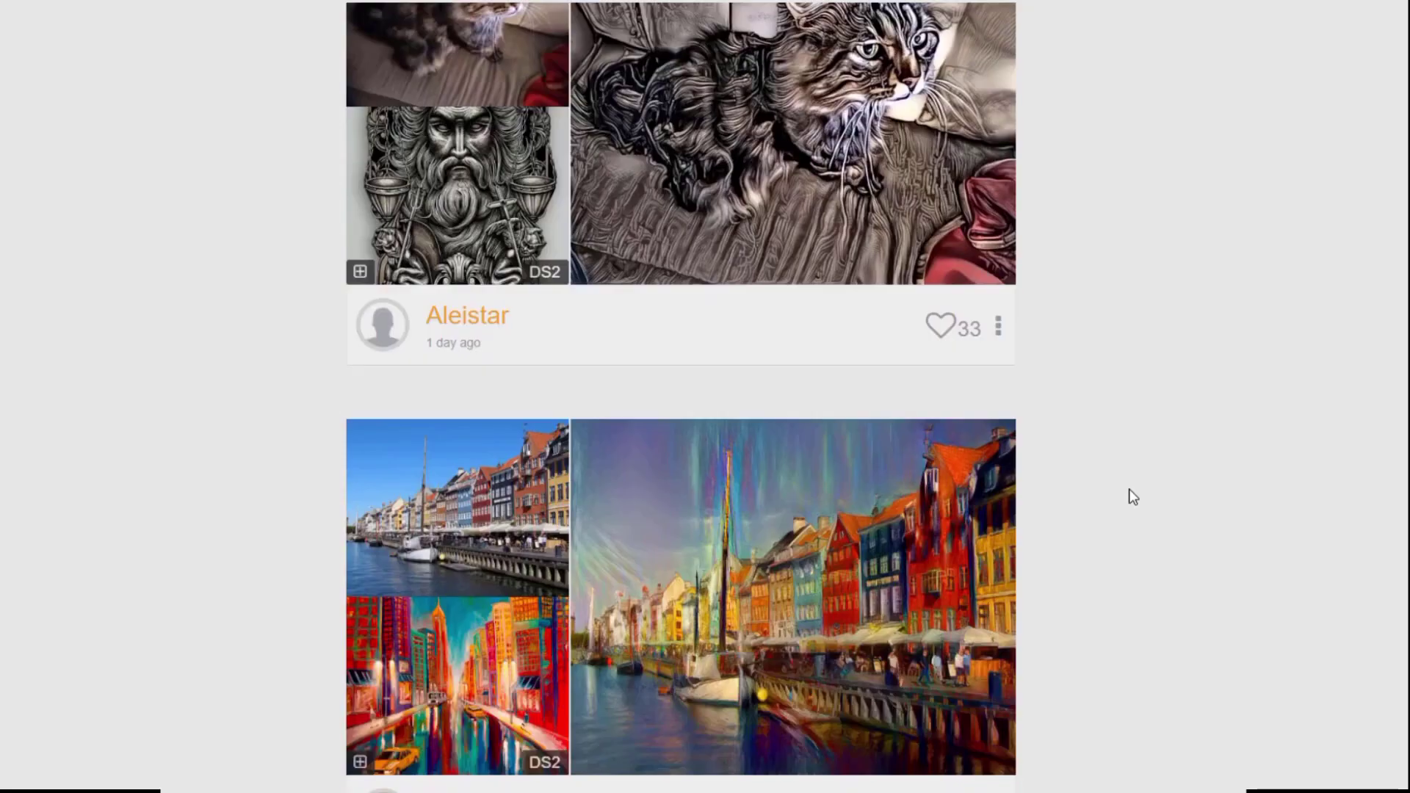
scroll(1100, 456, up, 2)
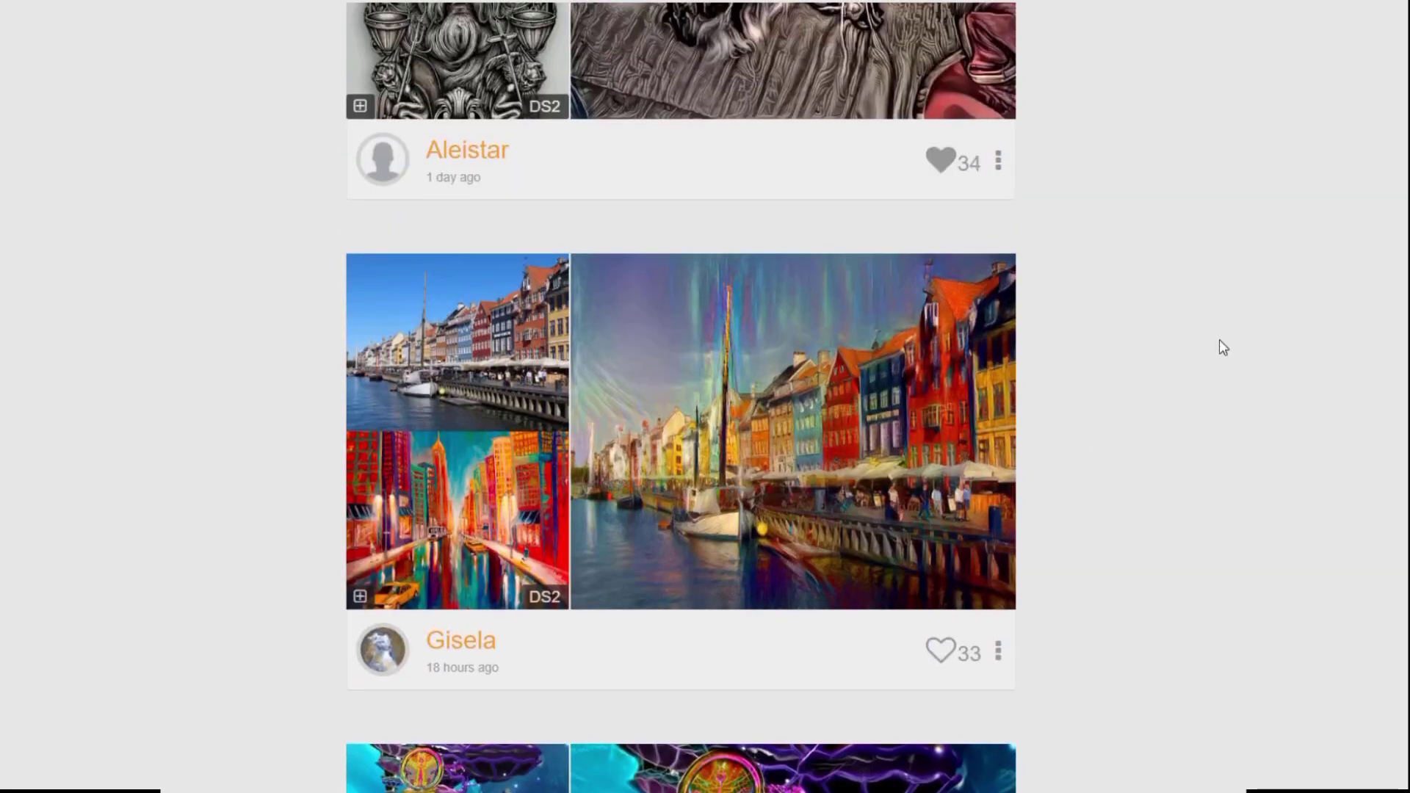
scroll(1223, 347, down, 6)
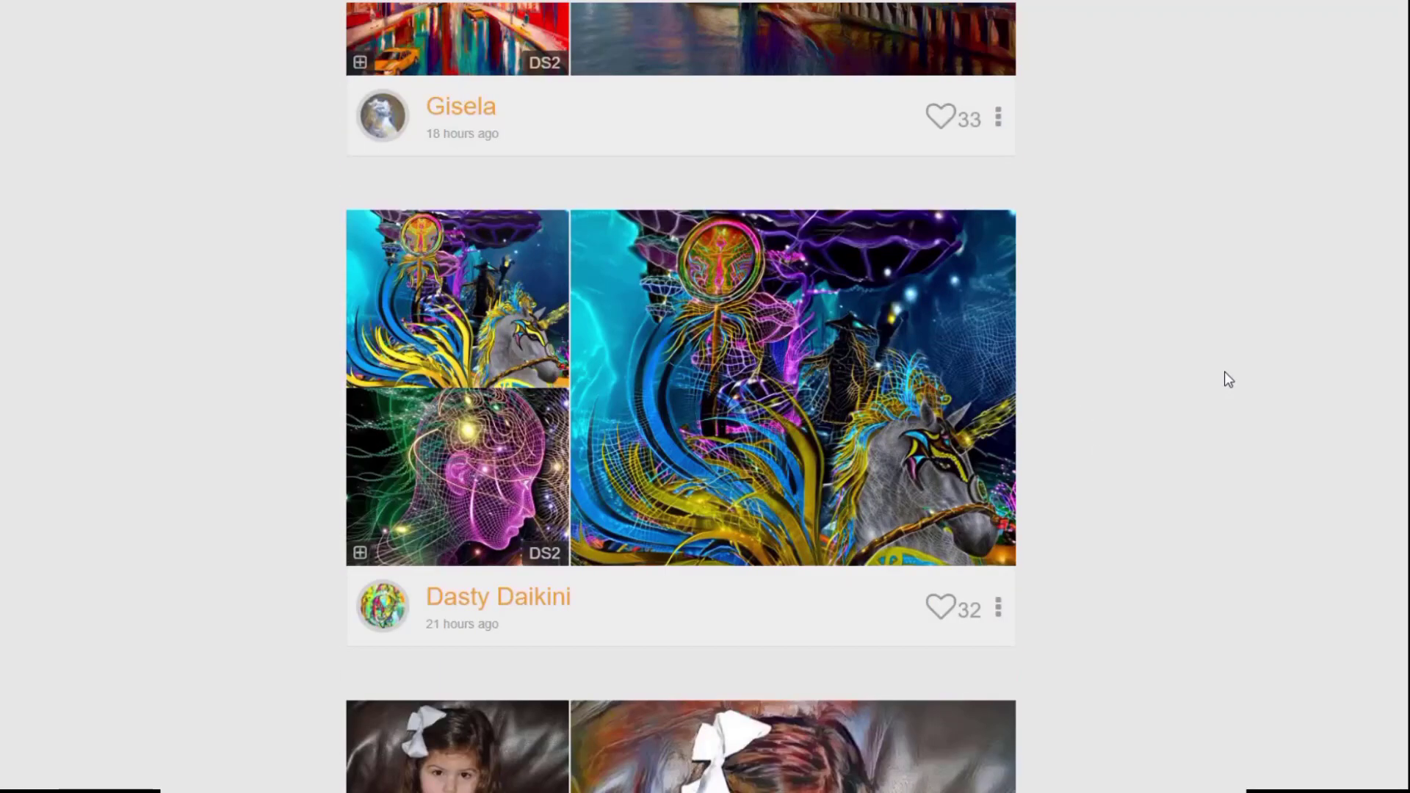
scroll(1224, 372, down, 5)
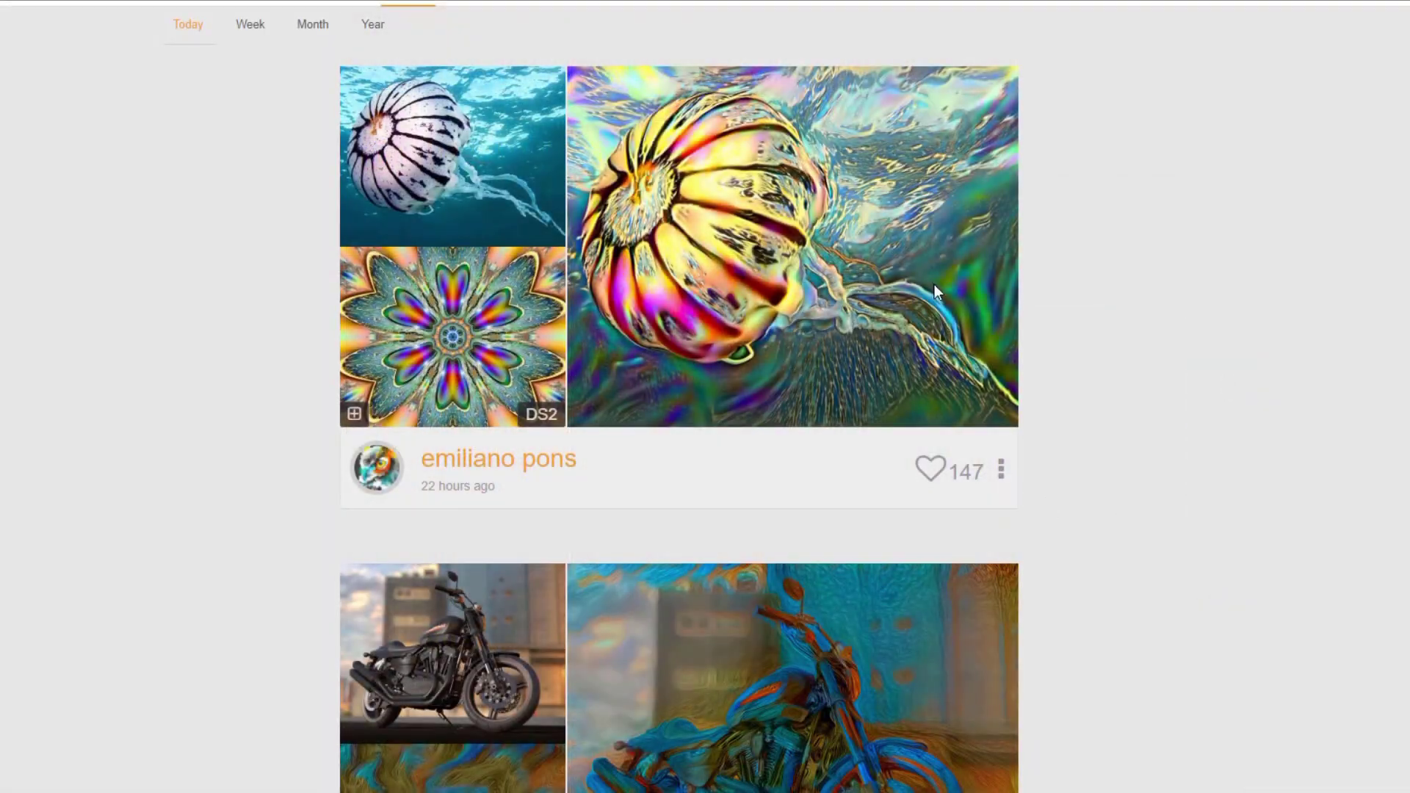
View the jellyfish and glowing black cat images full size.
click(935, 292)
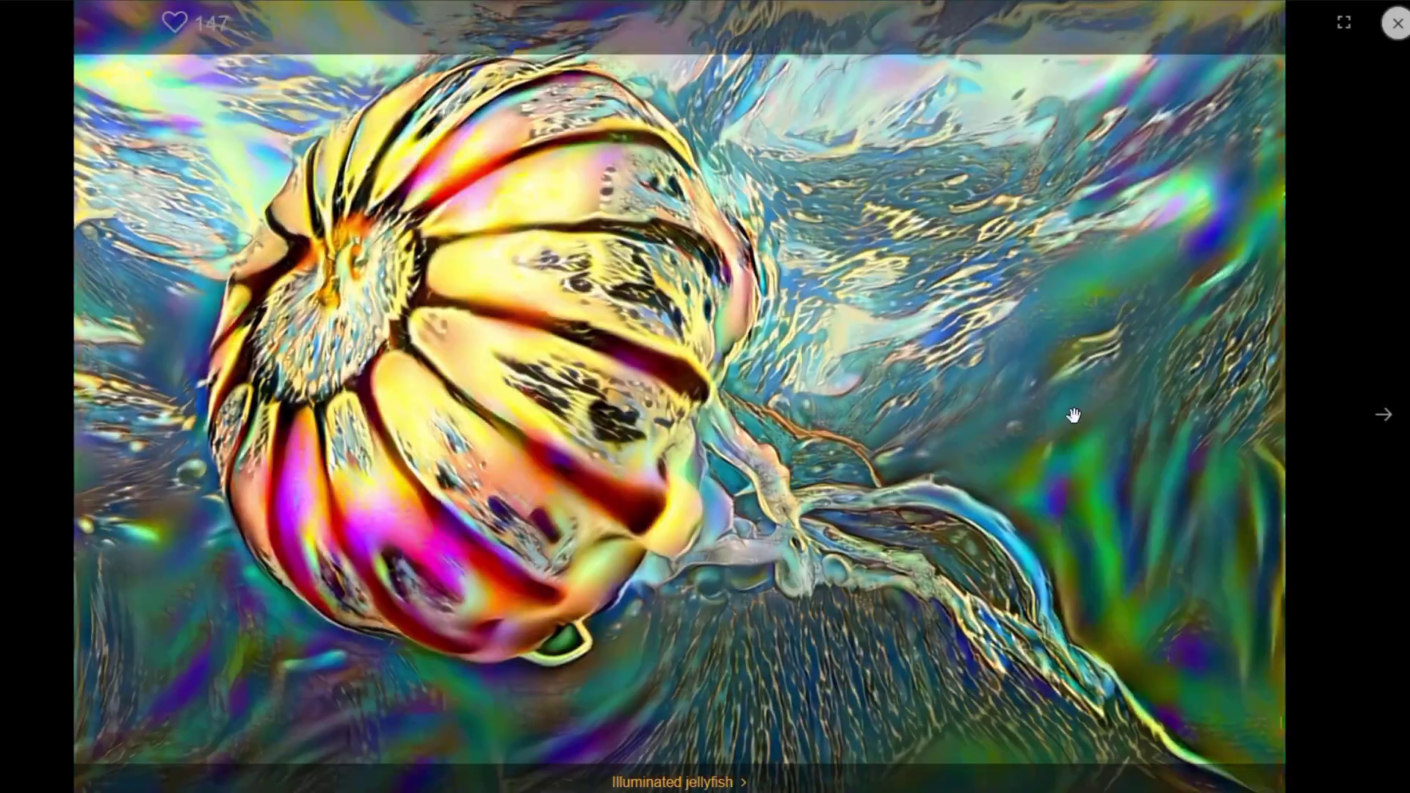
click(1383, 26)
scroll(1233, 345, down, 4)
scroll(1234, 344, down, 11)
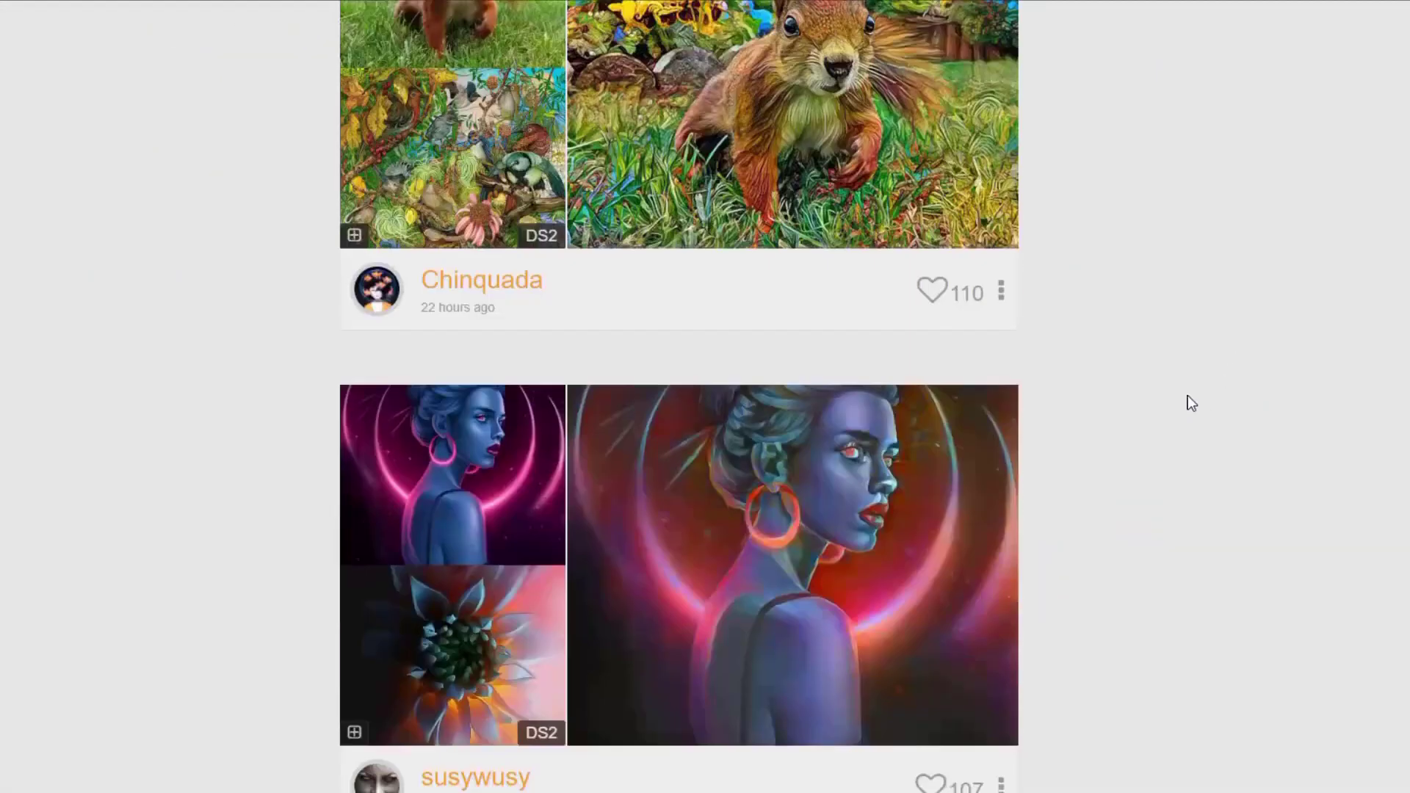
scroll(1168, 409, down, 9)
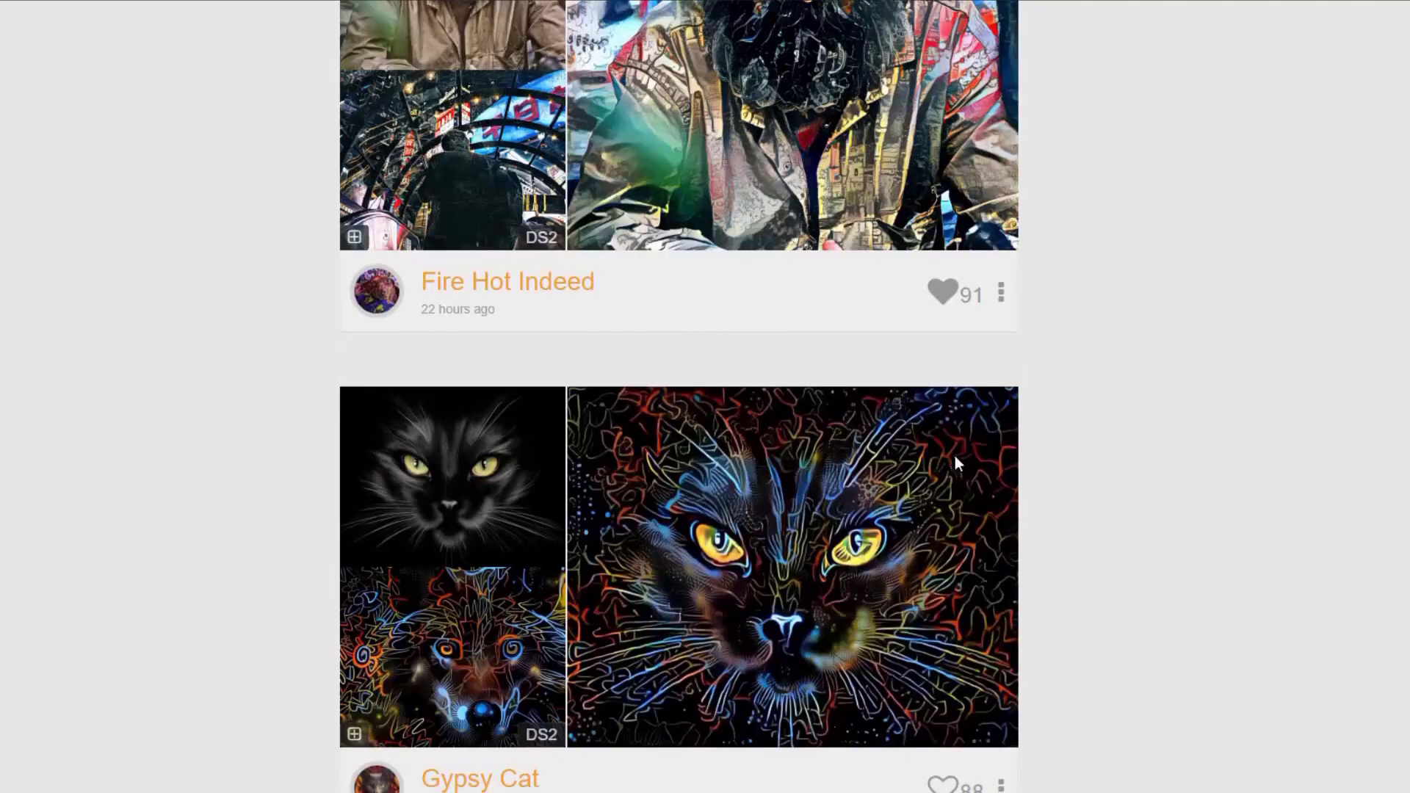
click(957, 463)
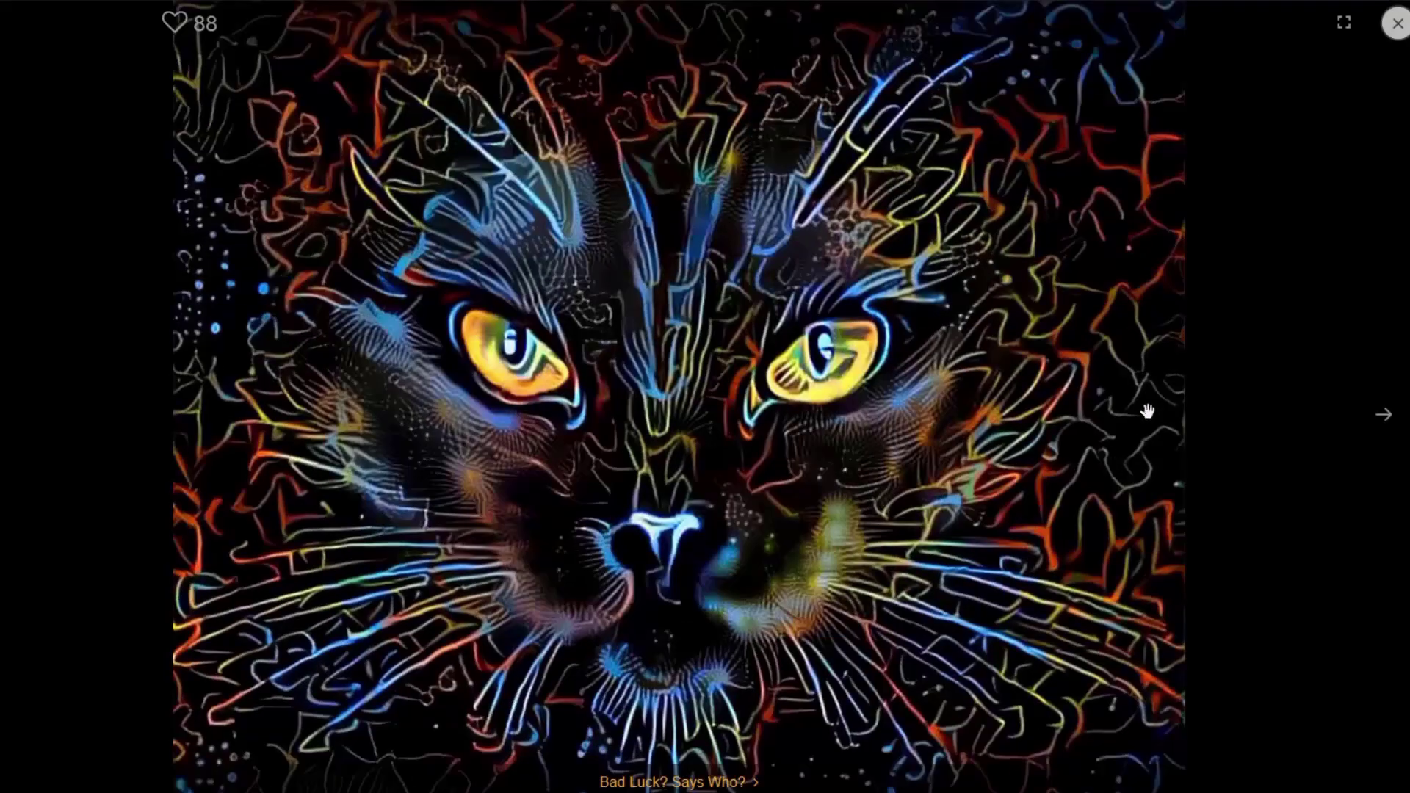
click(1396, 23)
View the bird, painted face and mantis images full size.
scroll(1220, 301, down, 4)
click(973, 397)
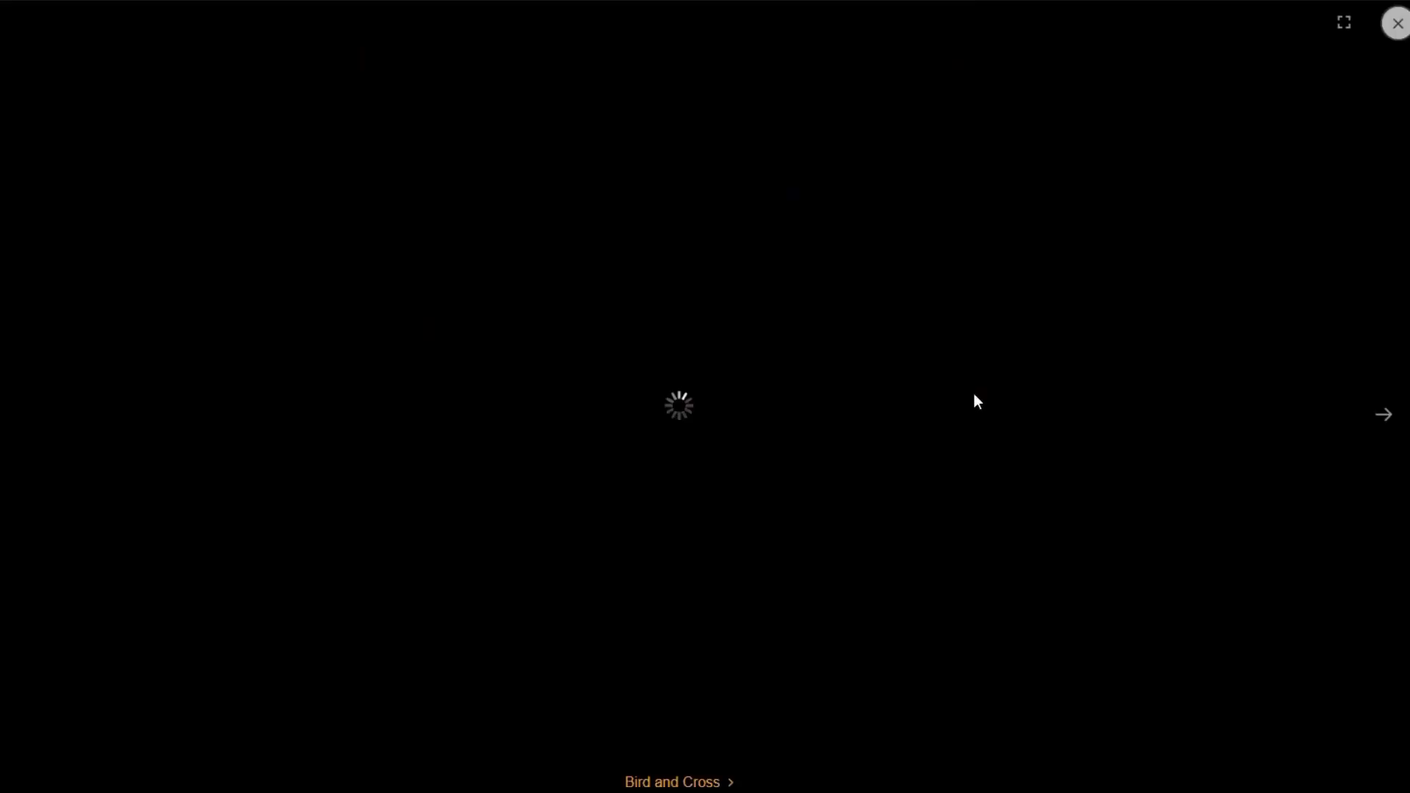
click(1398, 32)
scroll(1161, 296, down, 7)
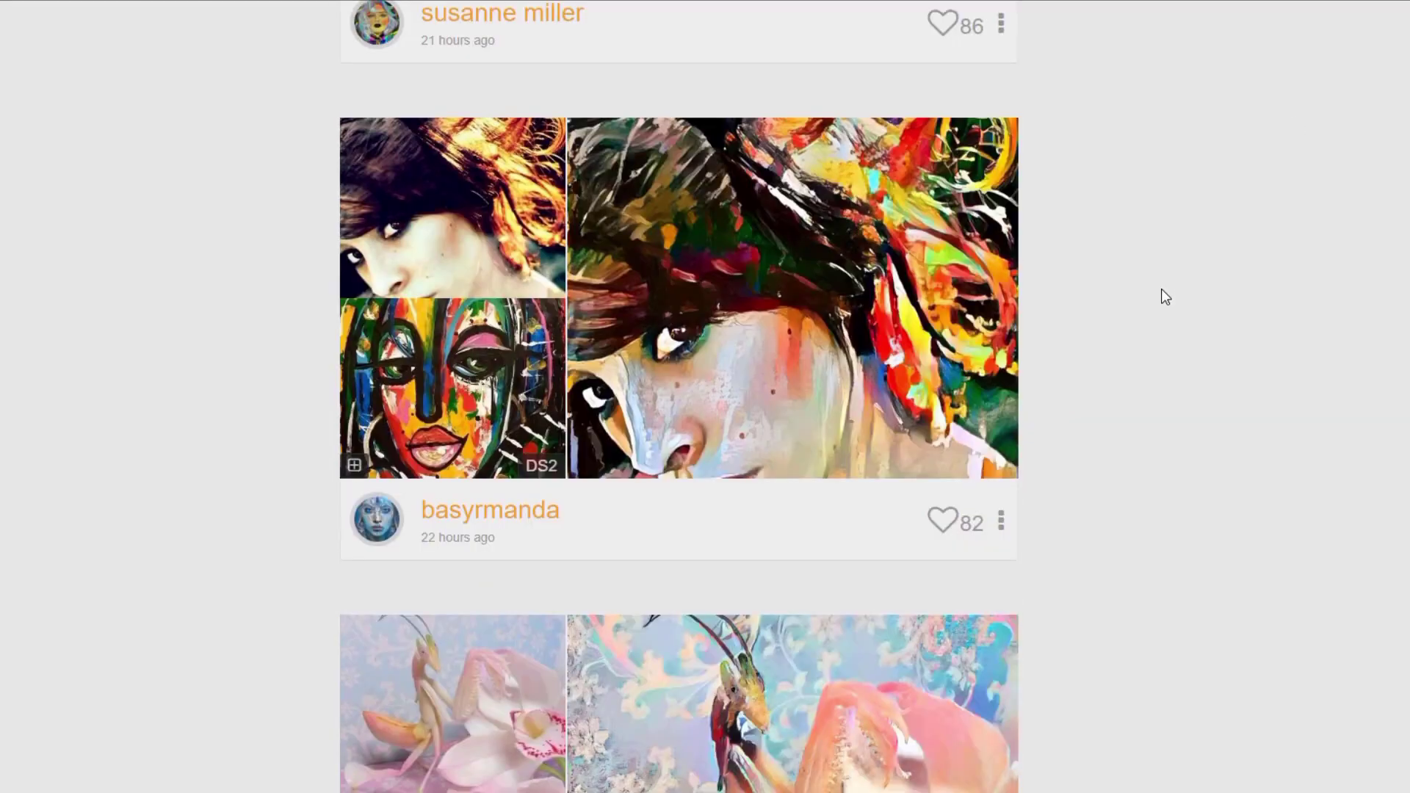
click(980, 324)
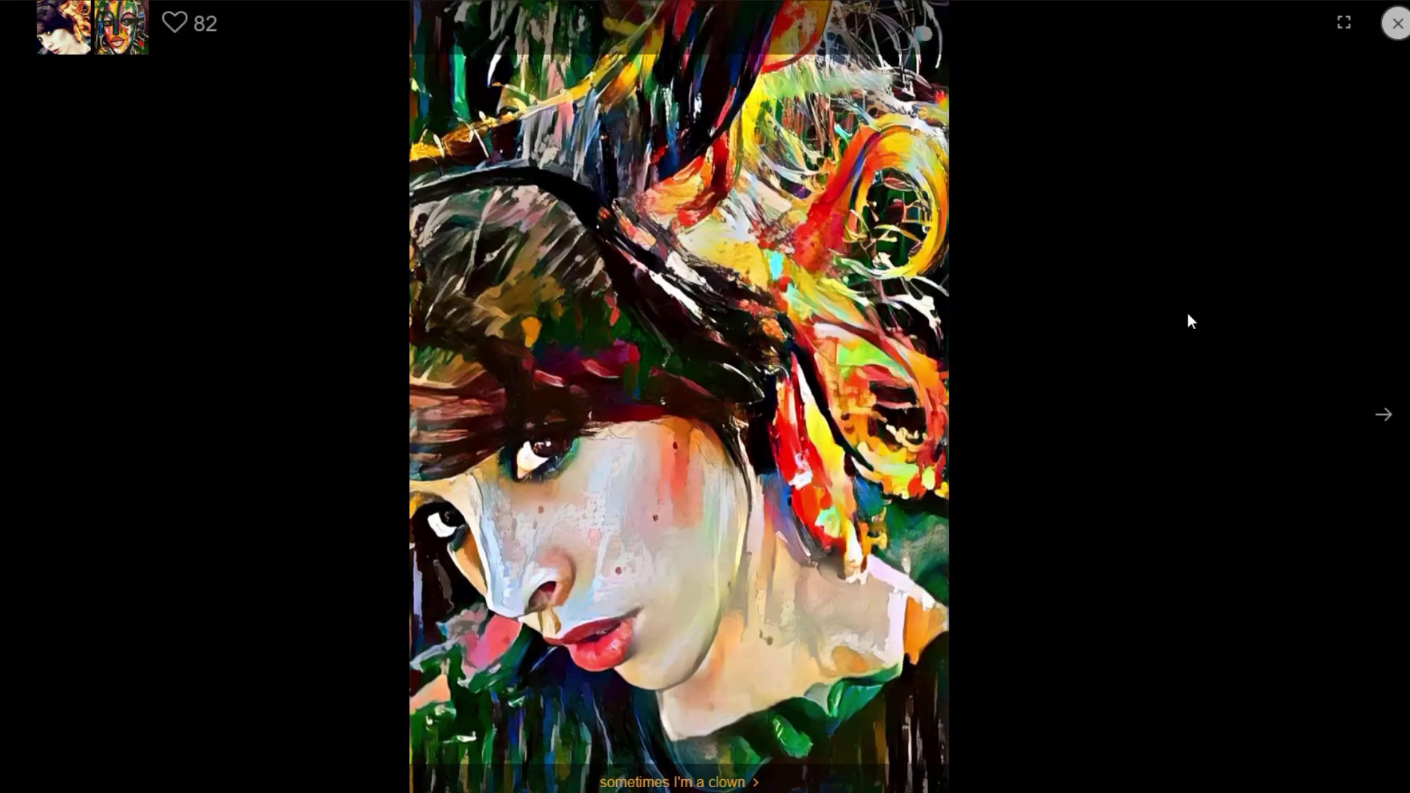
click(1395, 24)
scroll(1281, 213, down, 4)
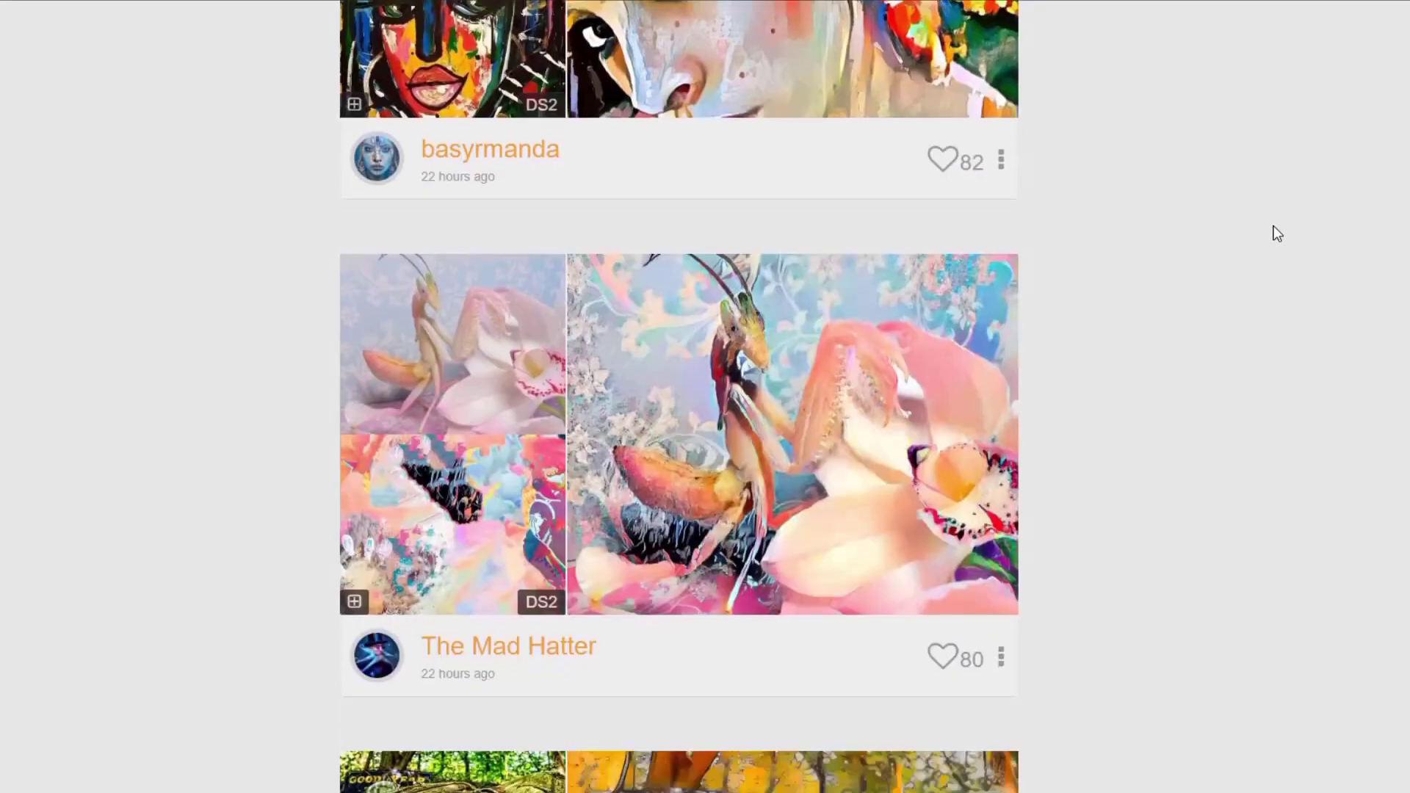
click(962, 443)
click(1393, 23)
View the yellow car, white flower and fort-and-marina painting full size.
scroll(1351, 129, down, 5)
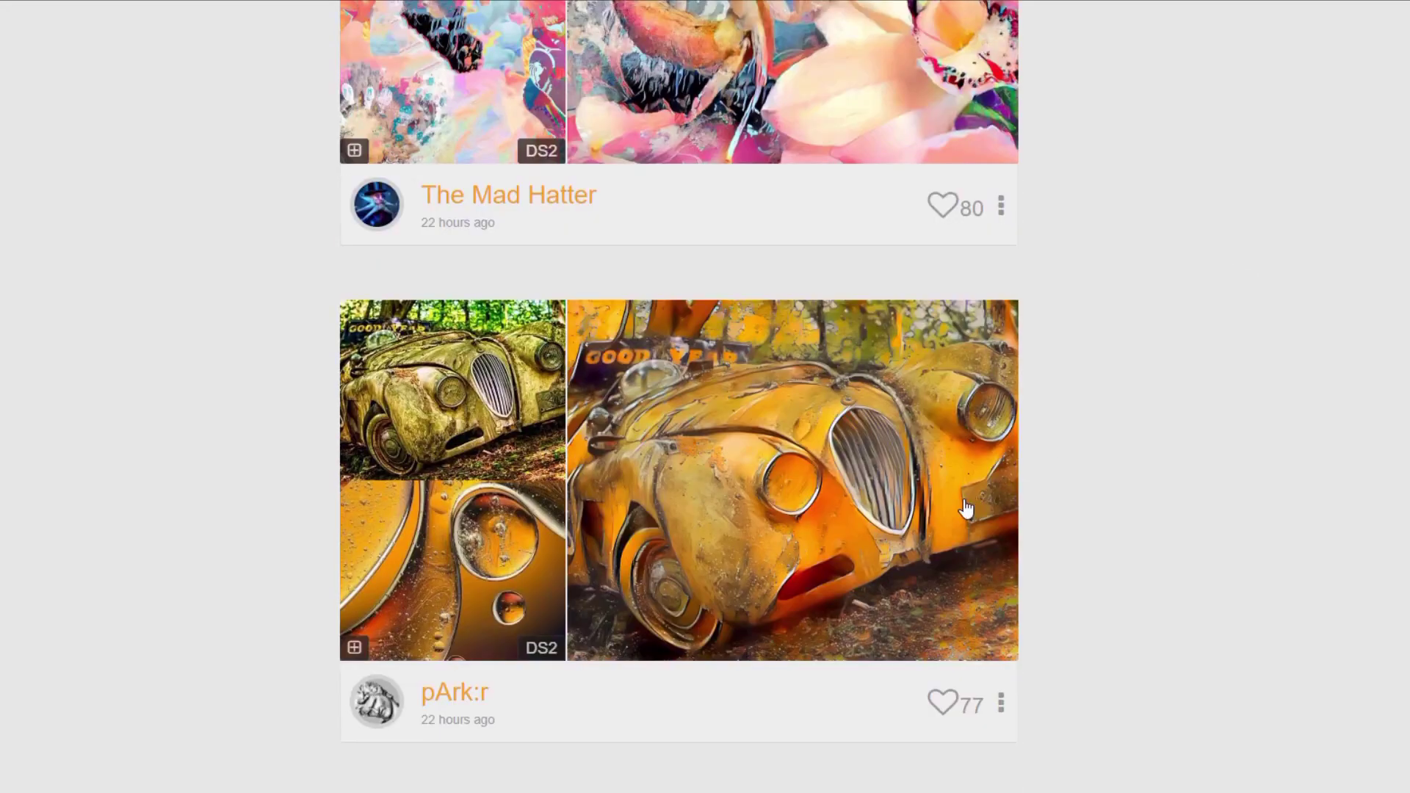
click(962, 507)
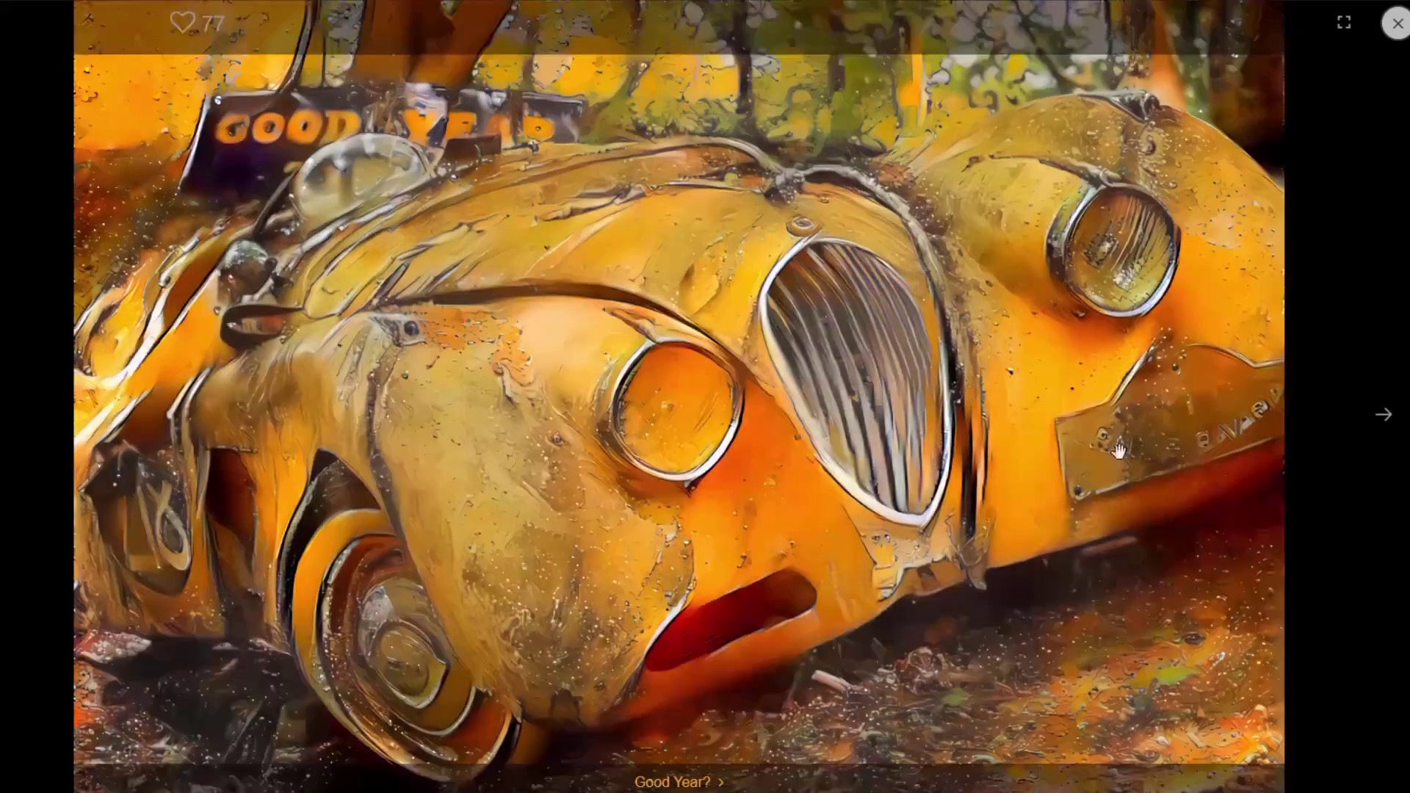
click(1393, 23)
scroll(1186, 258, down, 7)
click(958, 456)
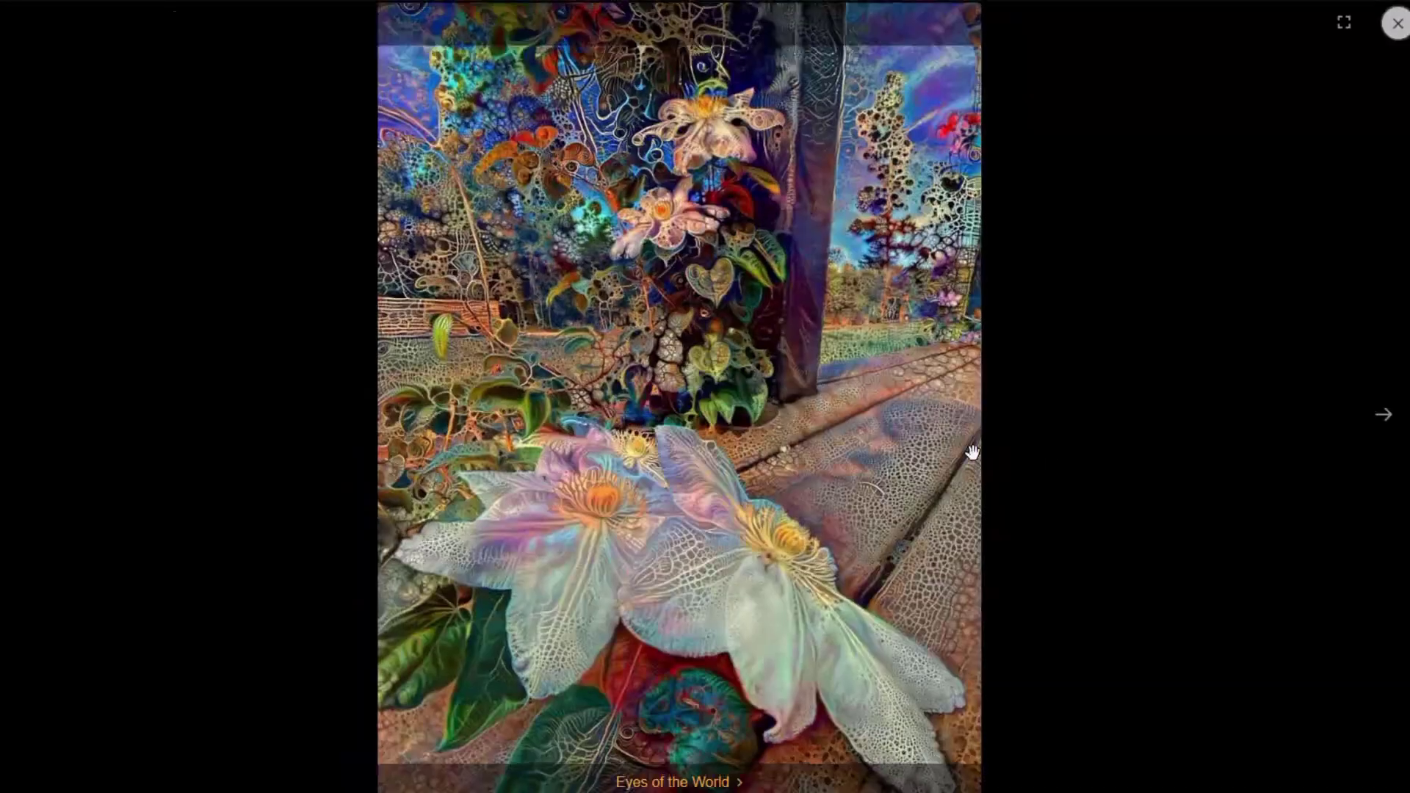
click(1396, 31)
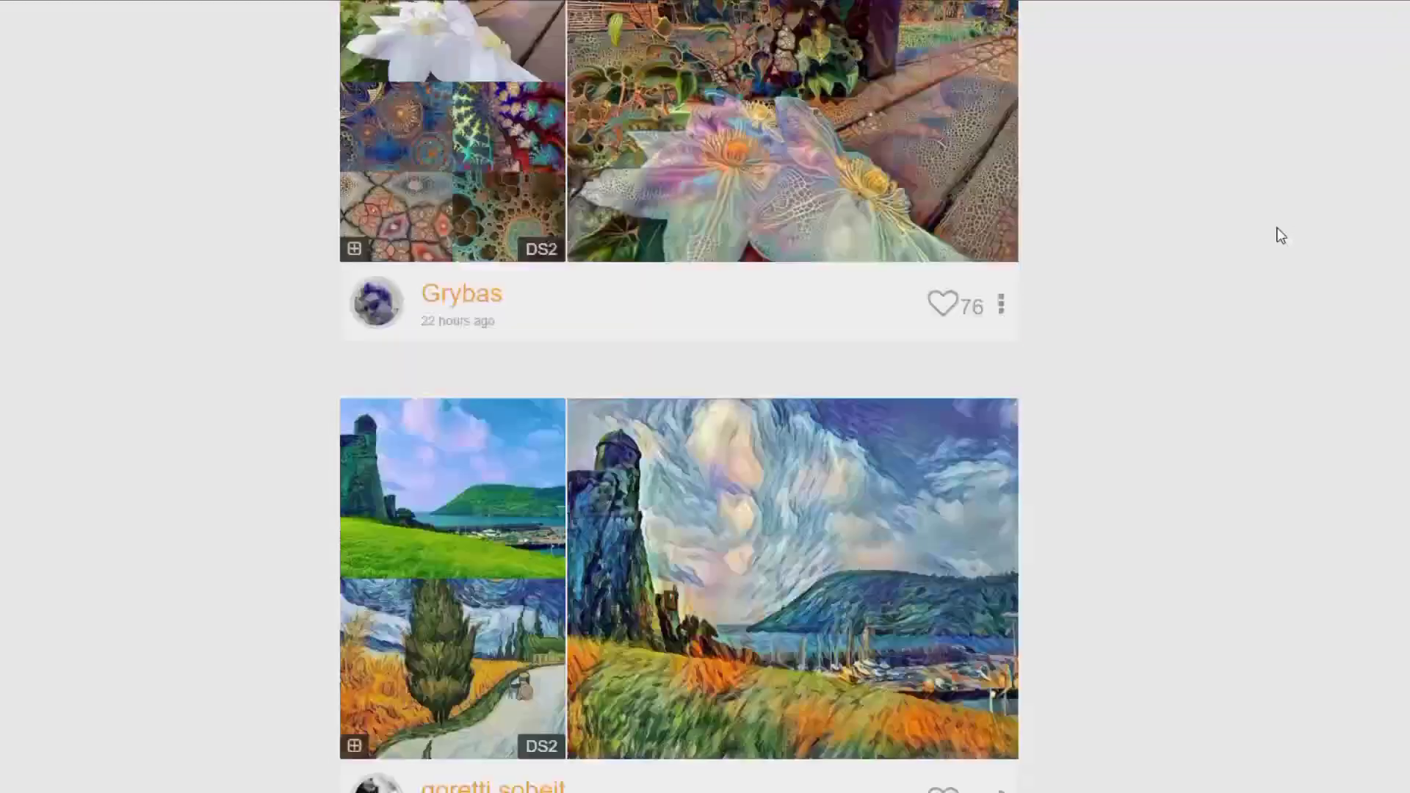
scroll(1279, 235, down, 3)
click(980, 438)
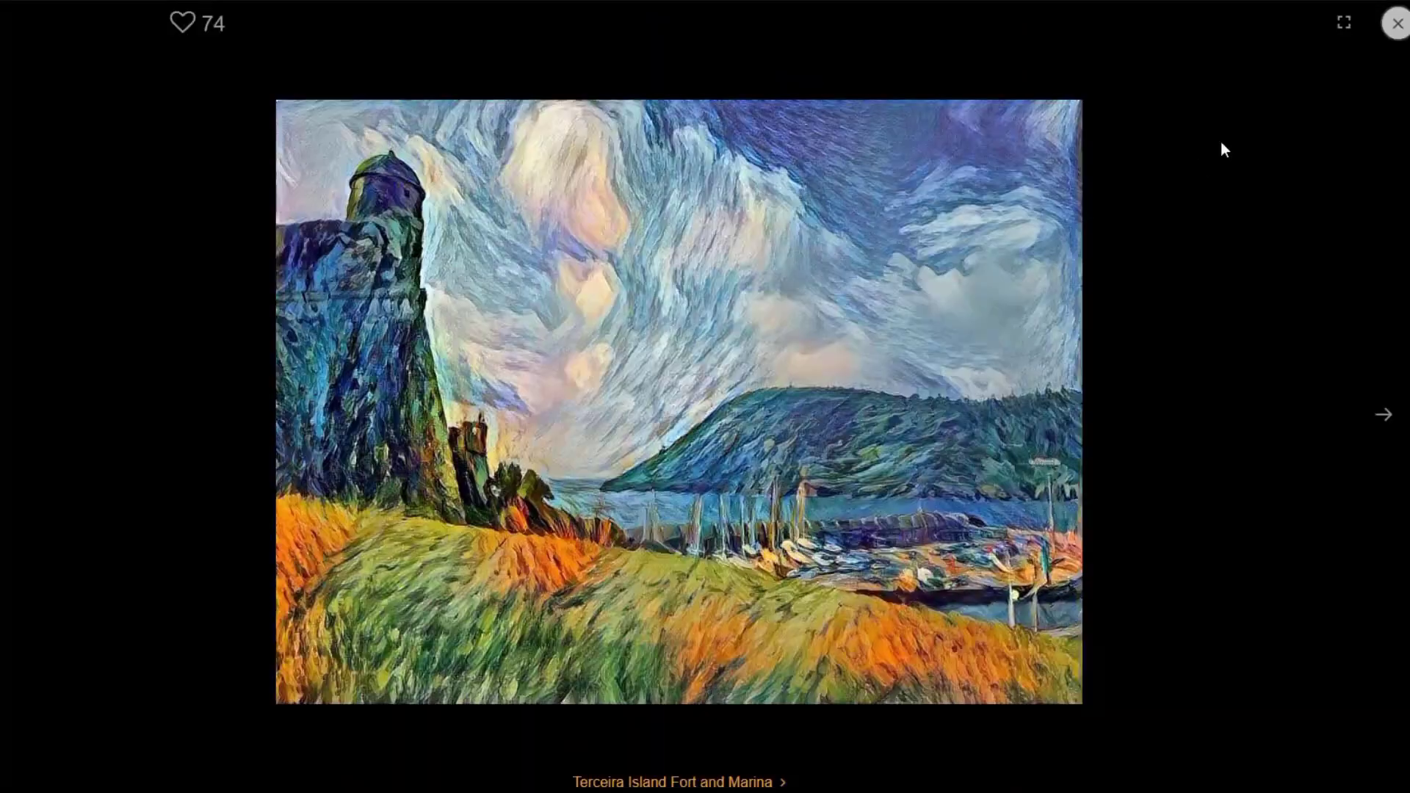
click(1396, 27)
View the blue flower, psychedelic dog and woman's portrait images full size.
scroll(1297, 231, down, 7)
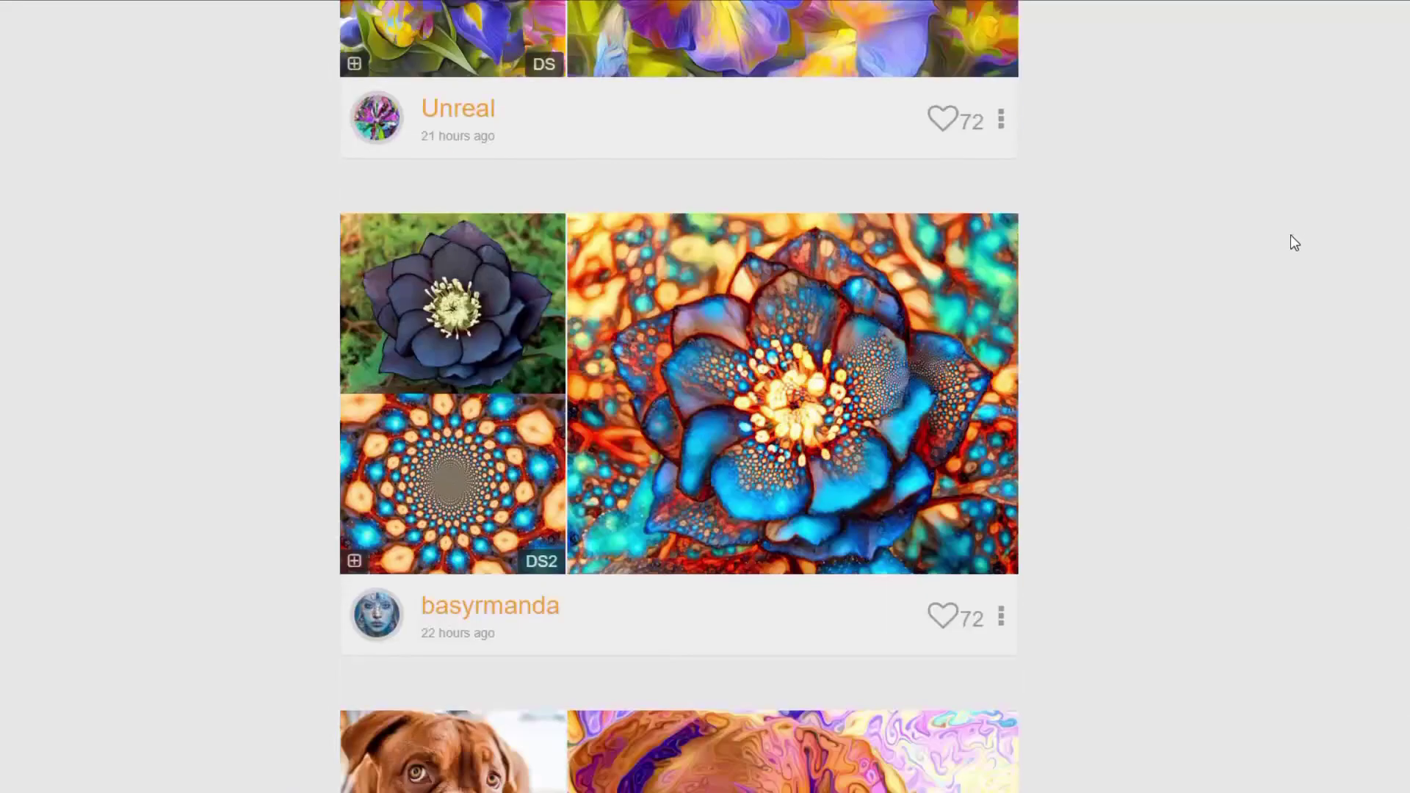
click(974, 381)
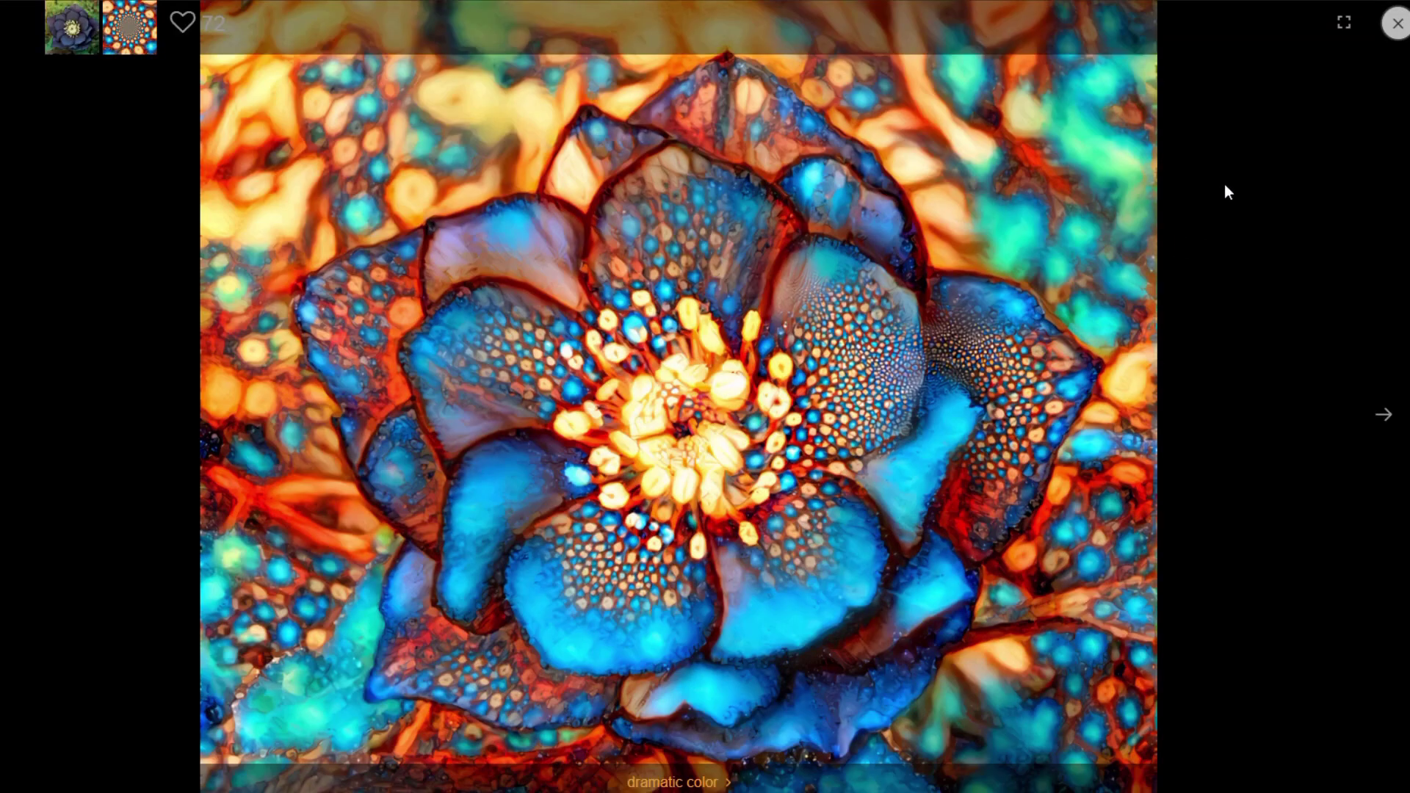
click(1397, 24)
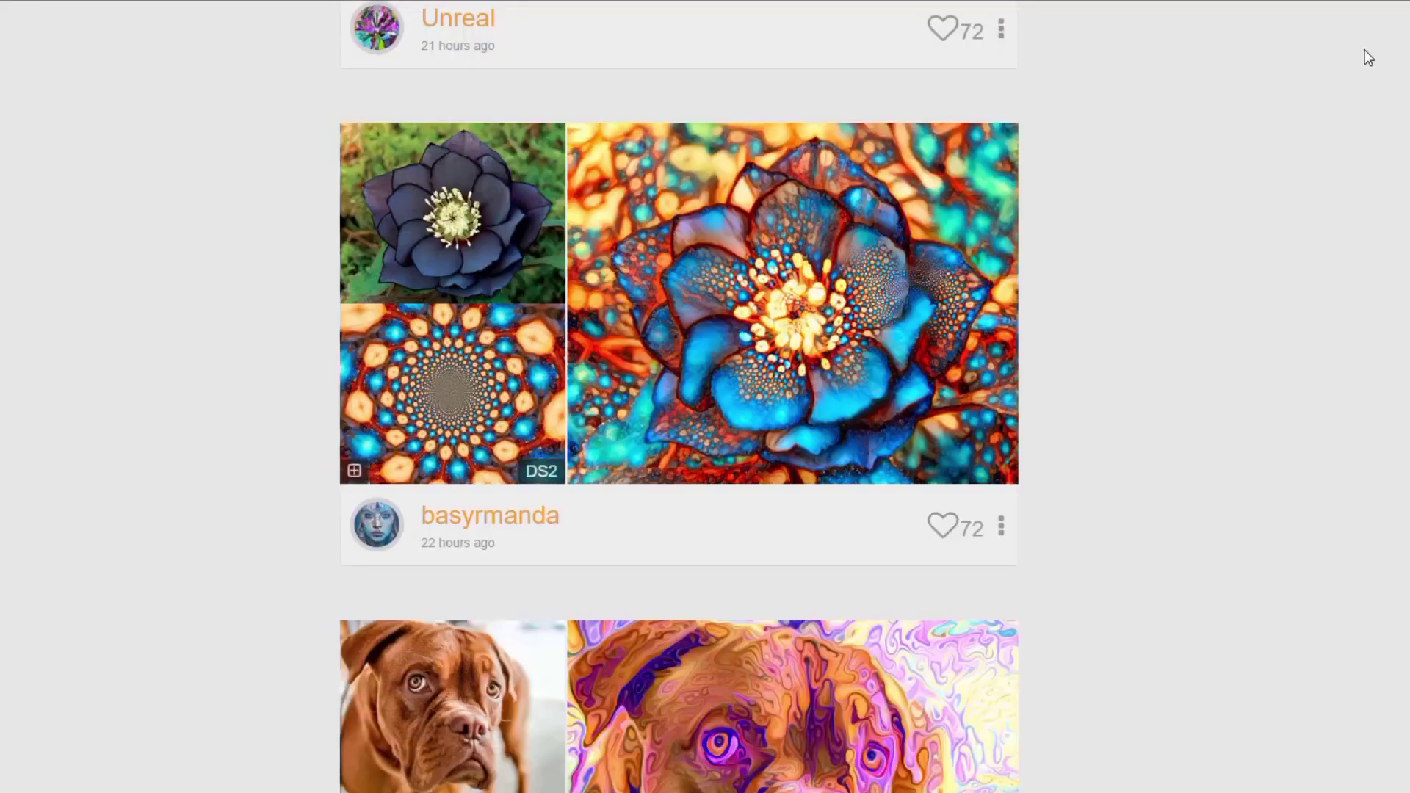
scroll(1086, 660, down, 2)
scroll(1119, 606, down, 2)
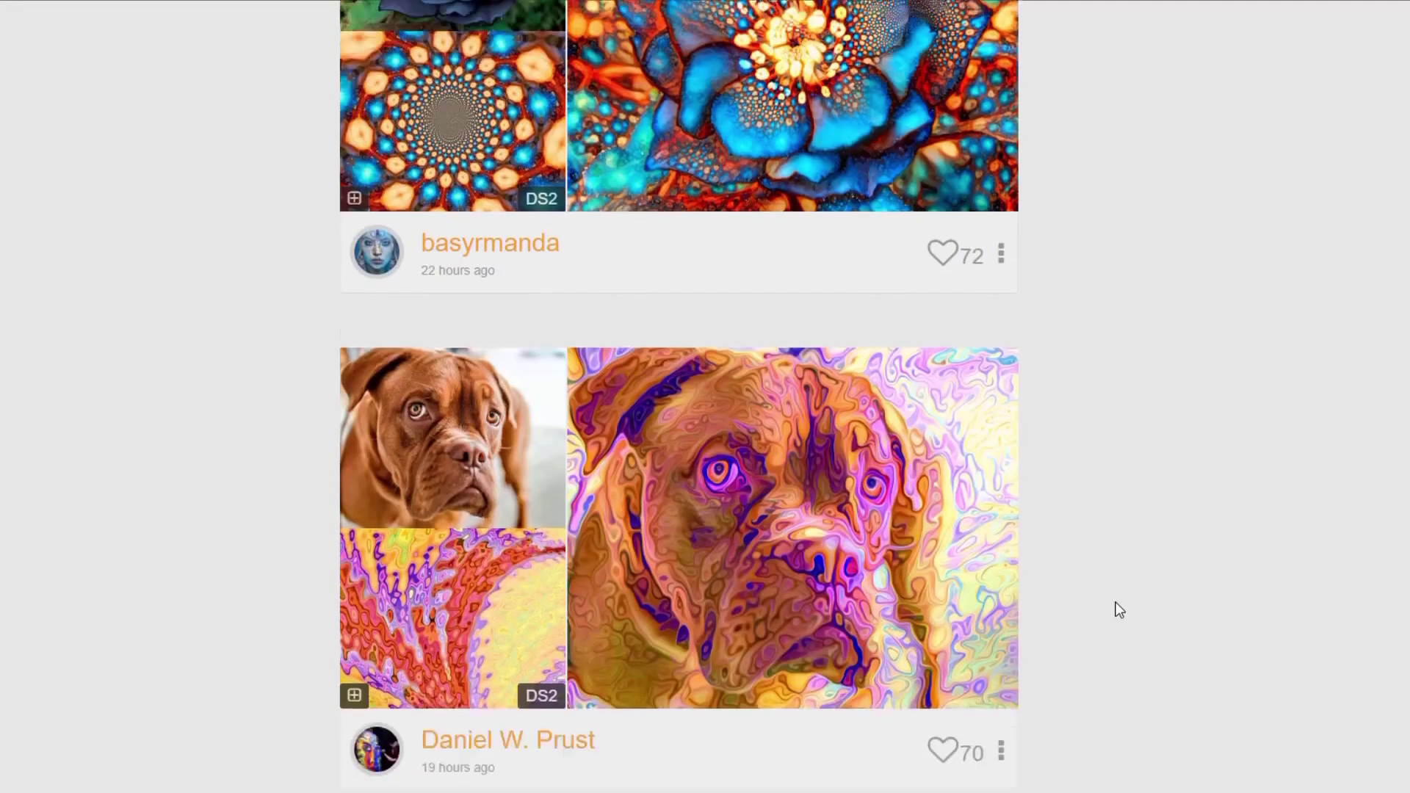
click(999, 558)
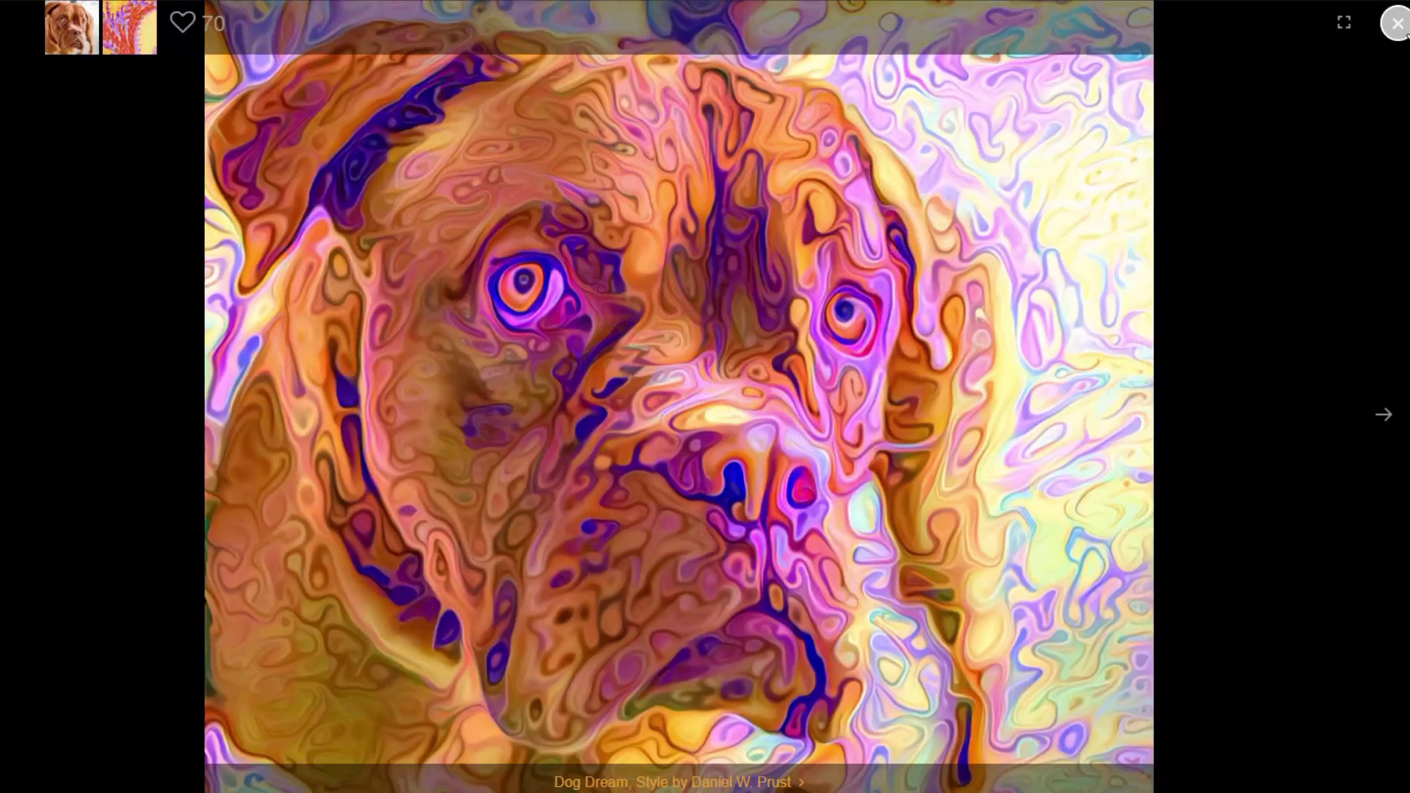
click(1393, 23)
scroll(1232, 192, down, 5)
click(960, 481)
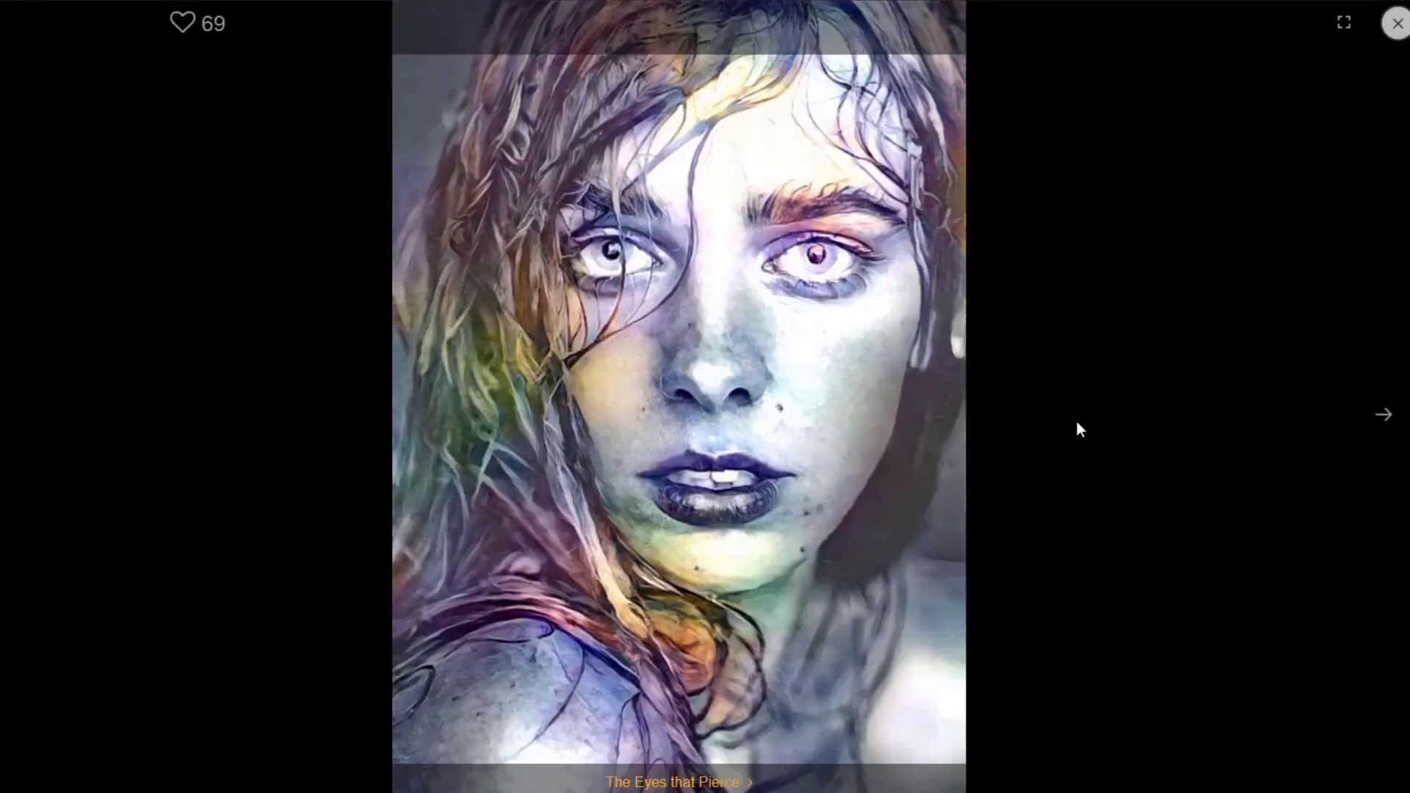
click(1391, 24)
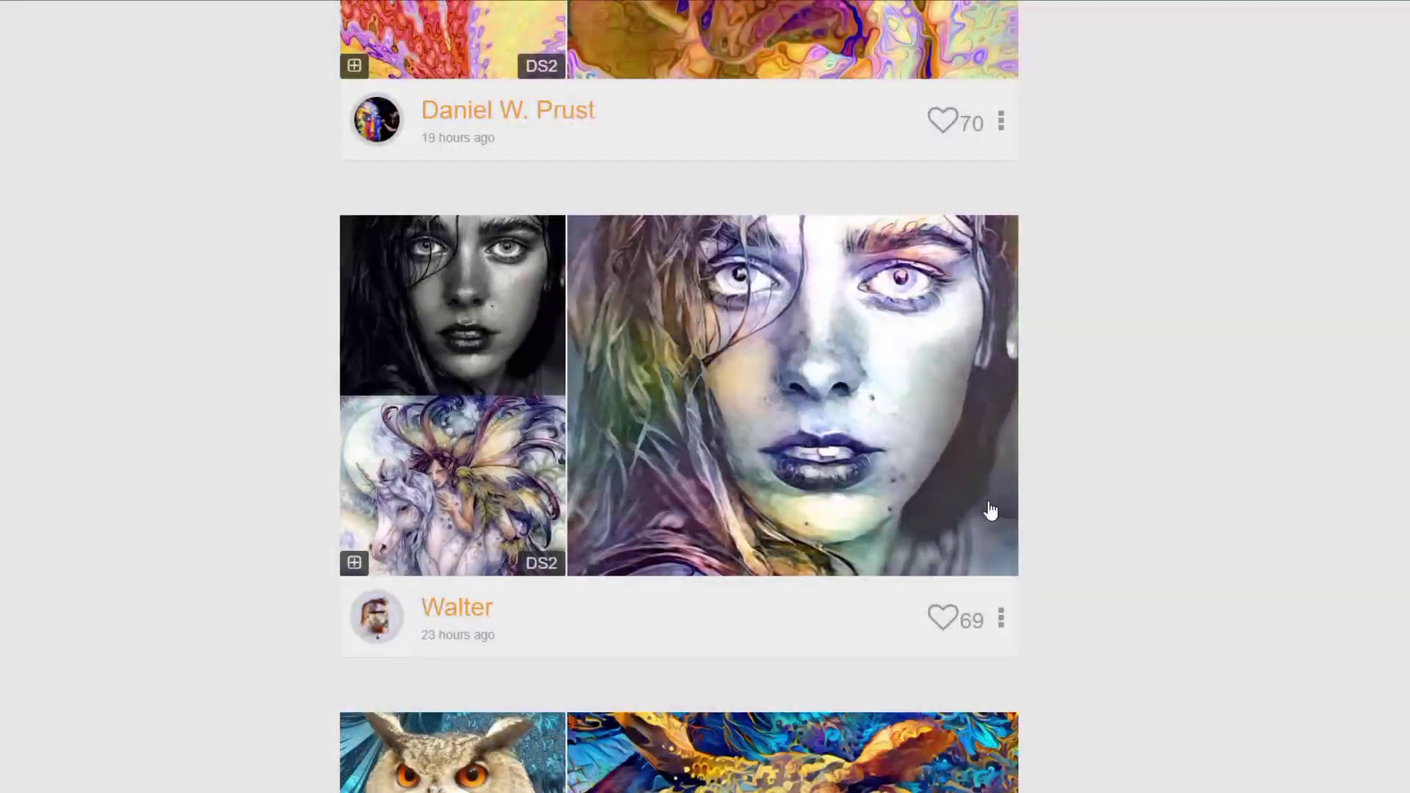
View the frog and dog-and-cat images, then copy the pixelated dog post's style to your styles.
scroll(1109, 510, down, 14)
scroll(1090, 522, down, 5)
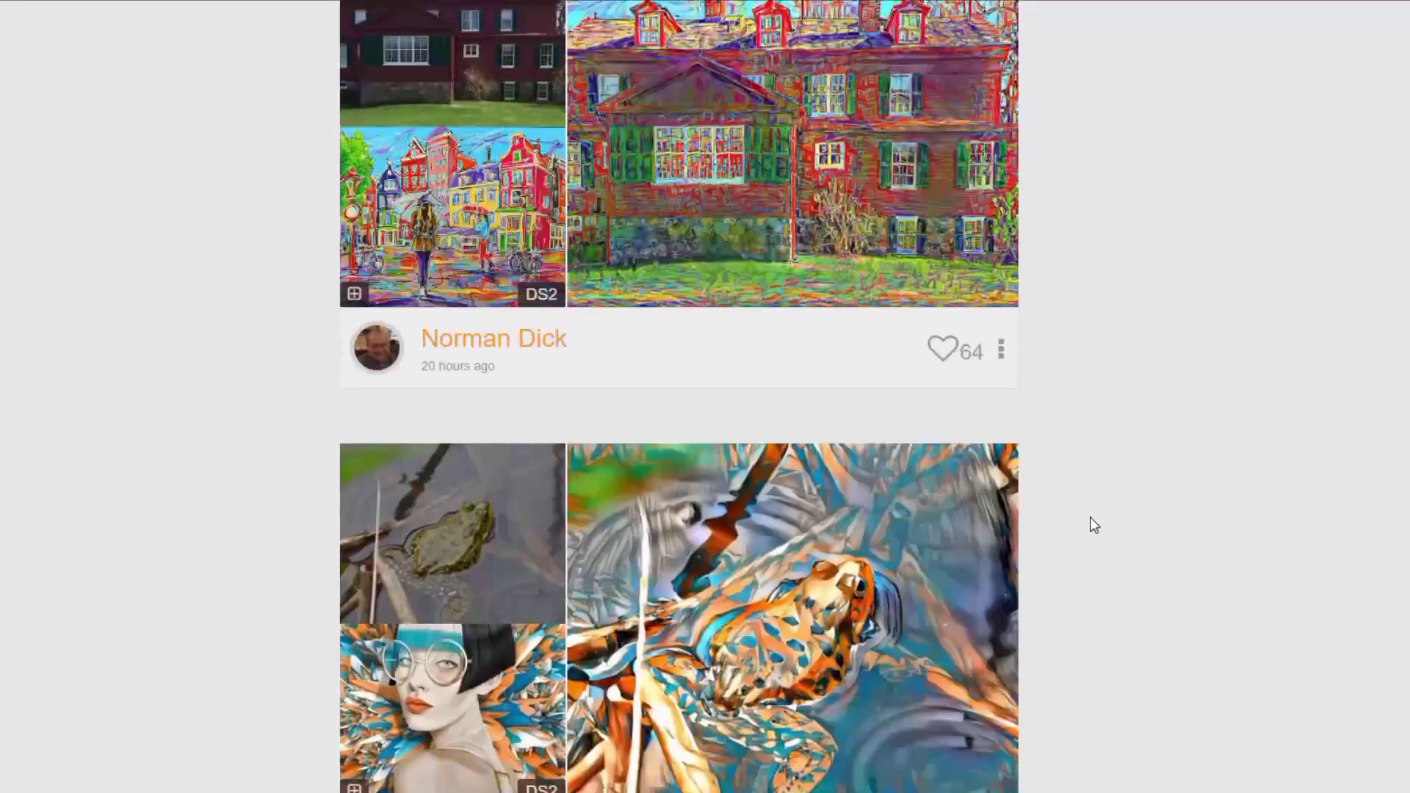
click(942, 382)
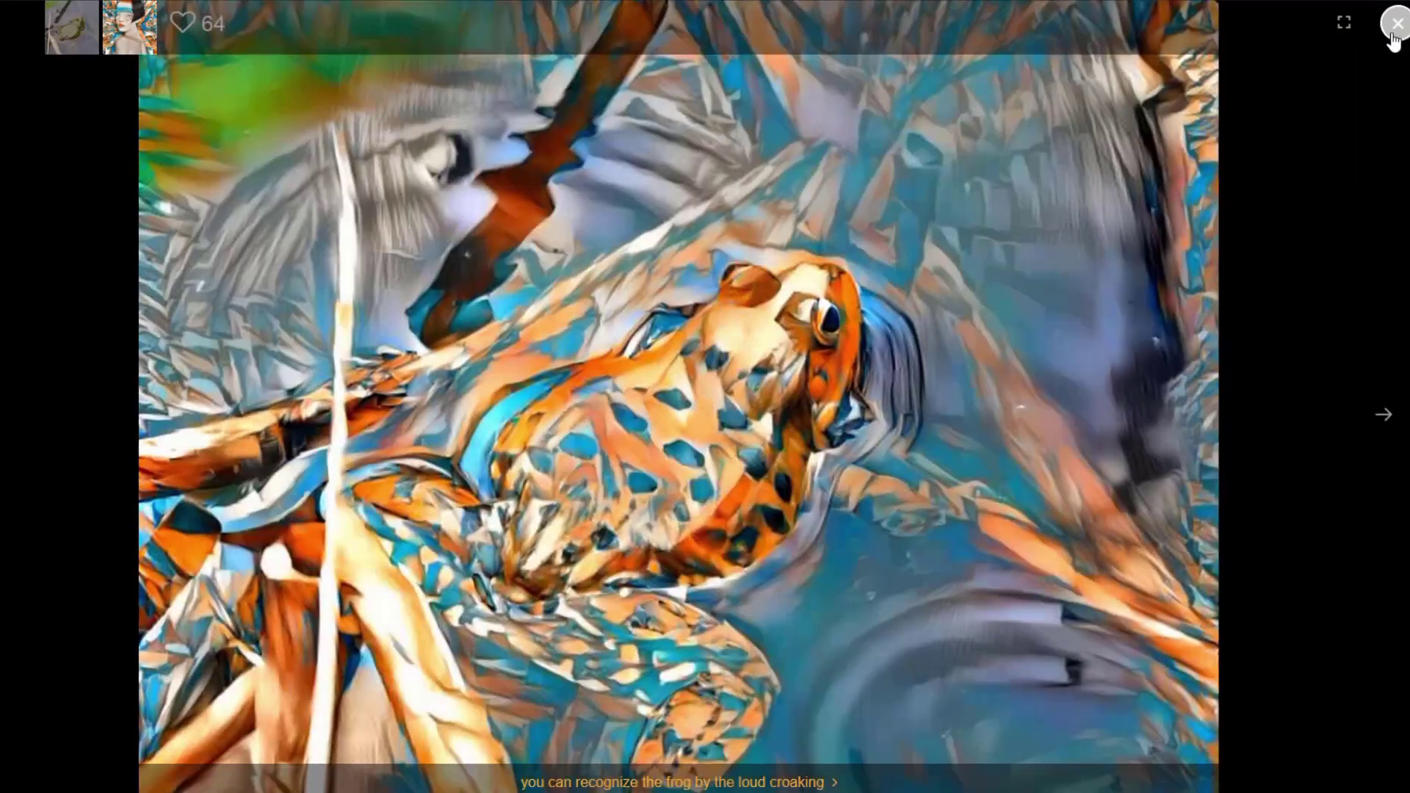
click(1396, 24)
scroll(955, 352, down, 5)
click(951, 355)
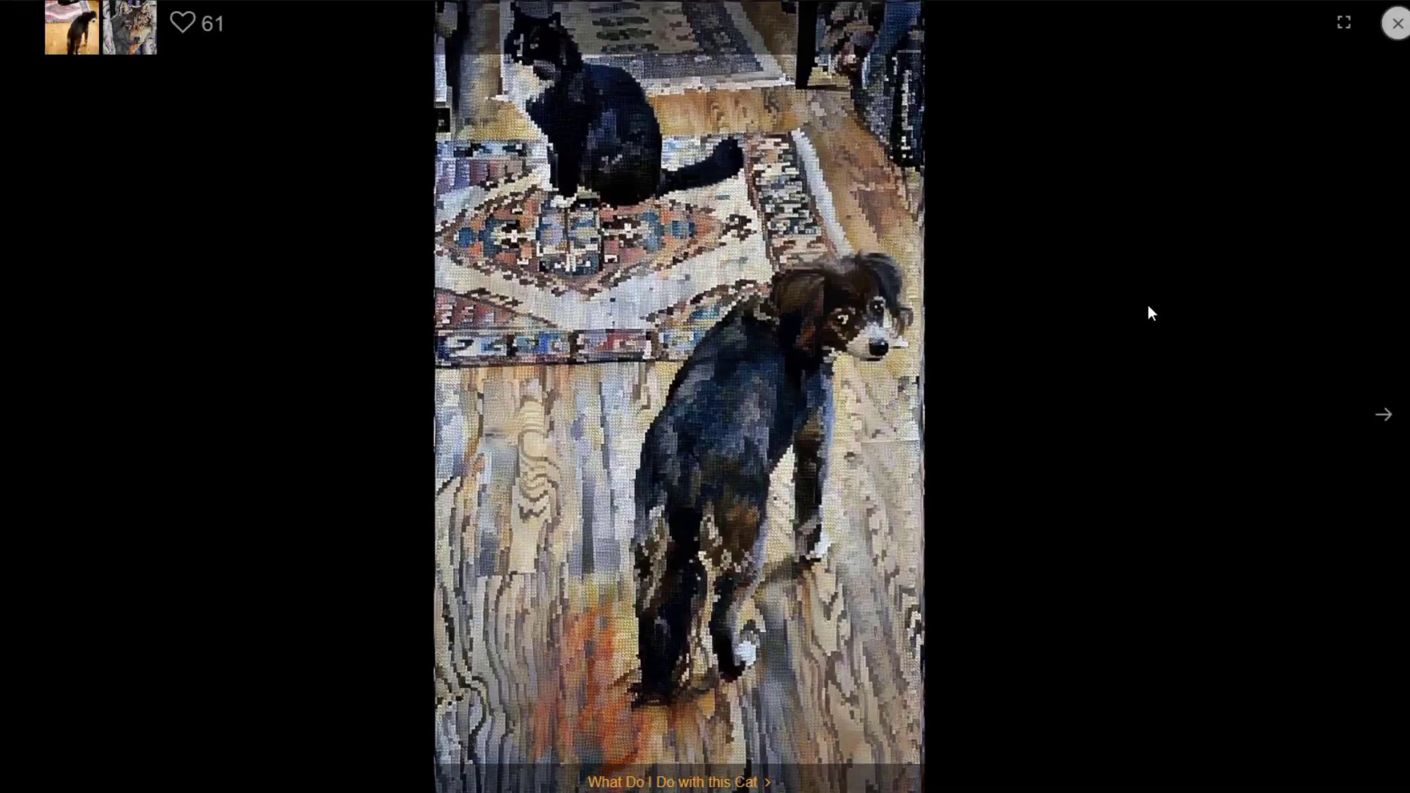
click(1396, 23)
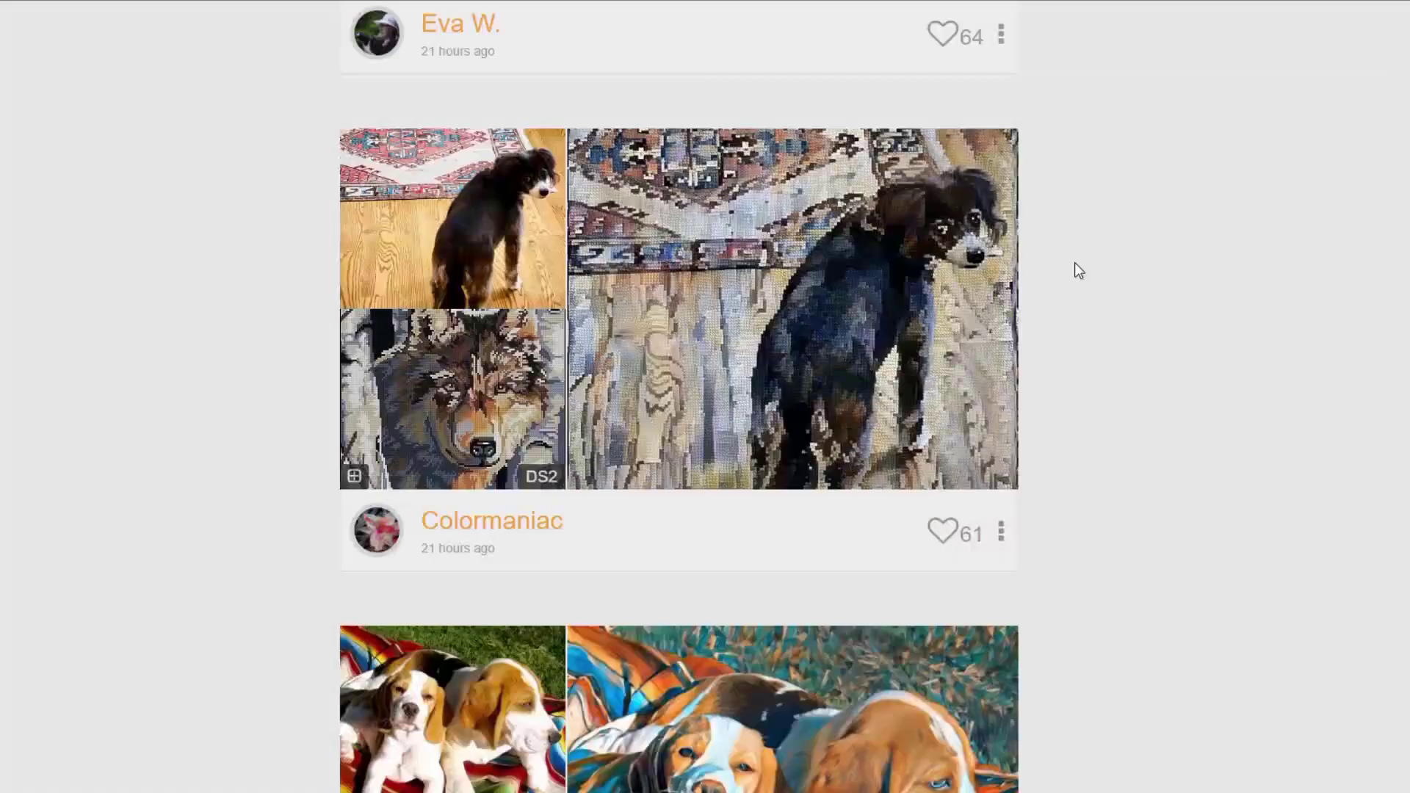
click(354, 475)
click(806, 459)
View the teal portrait, spring walk and bats-and-dog images full size.
scroll(1042, 503, down, 7)
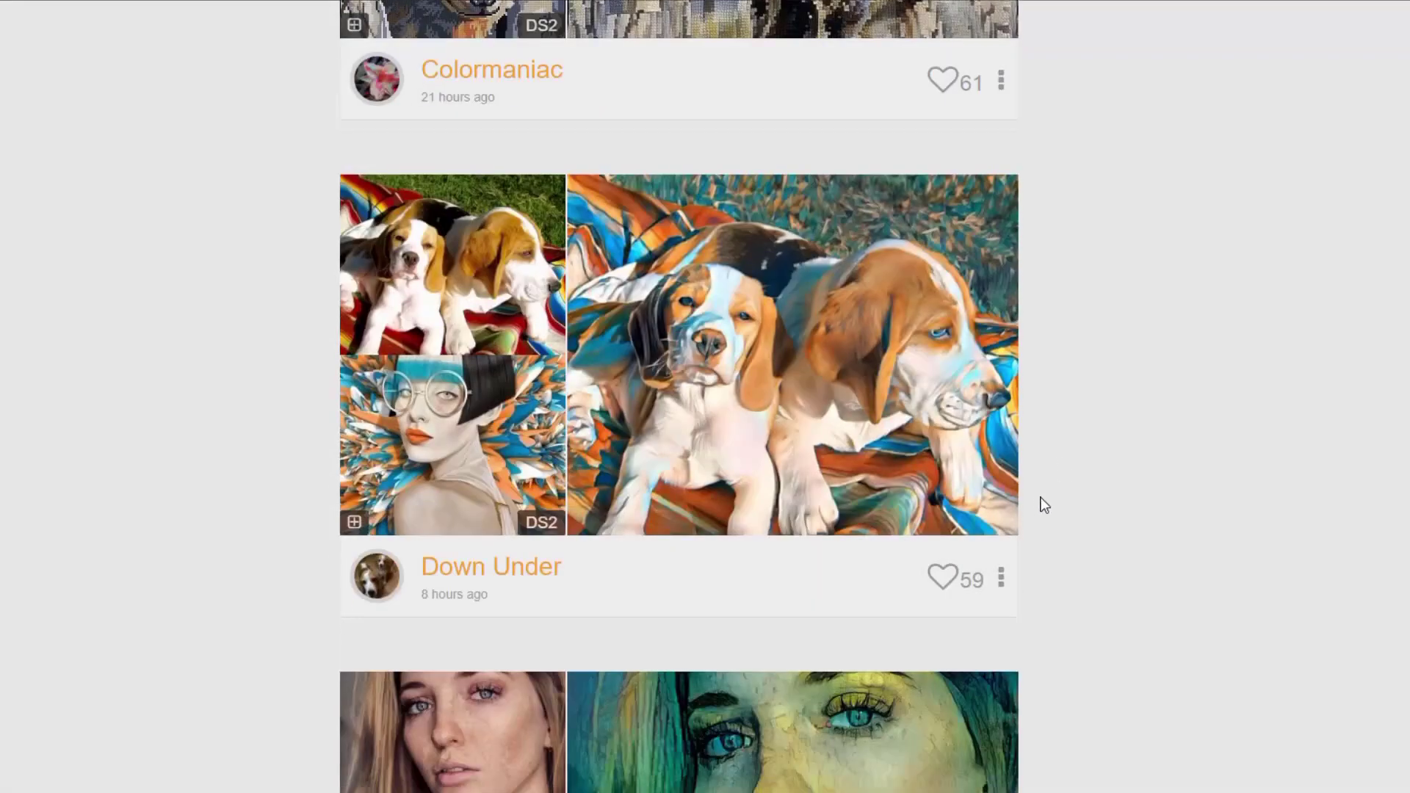
click(982, 477)
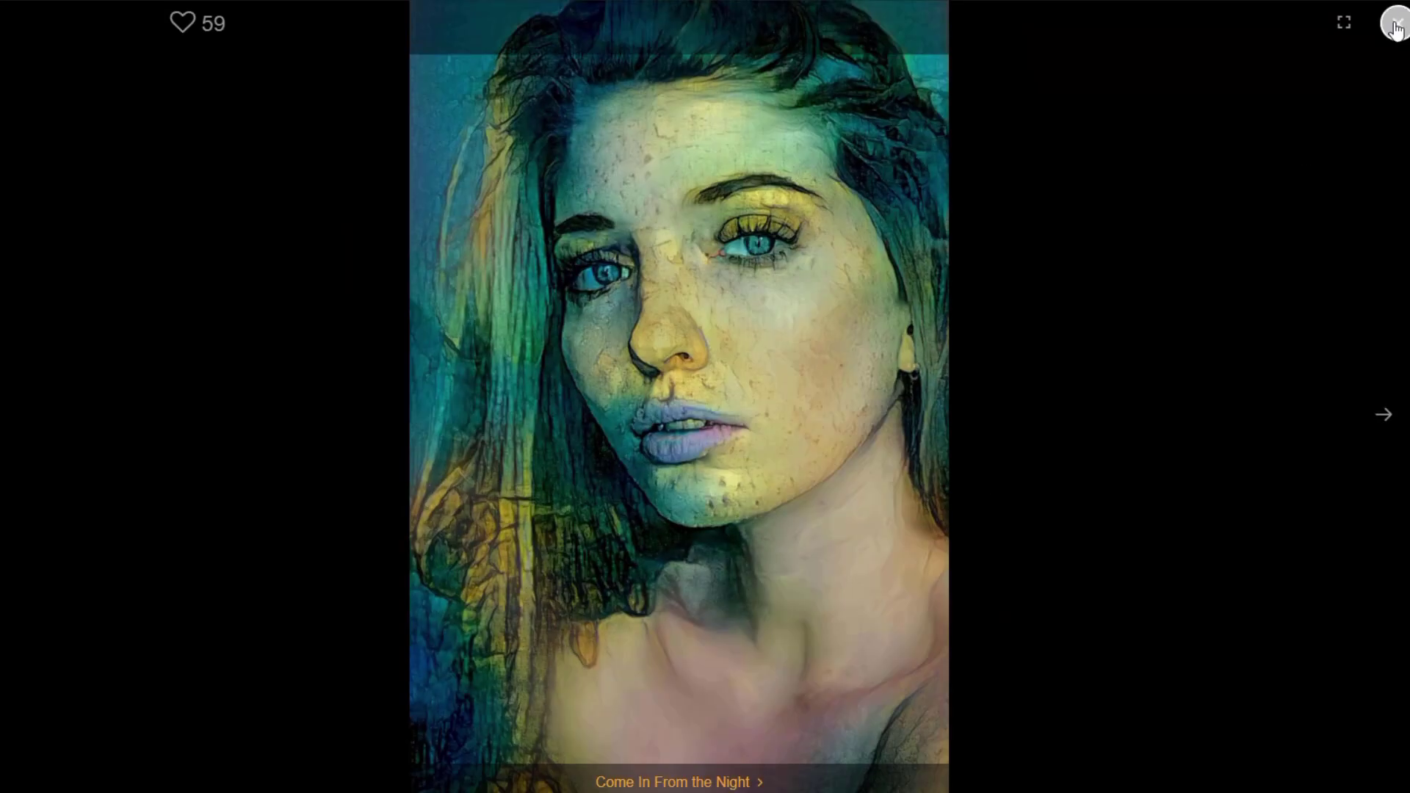
click(1114, 289)
scroll(1114, 288, down, 6)
click(939, 378)
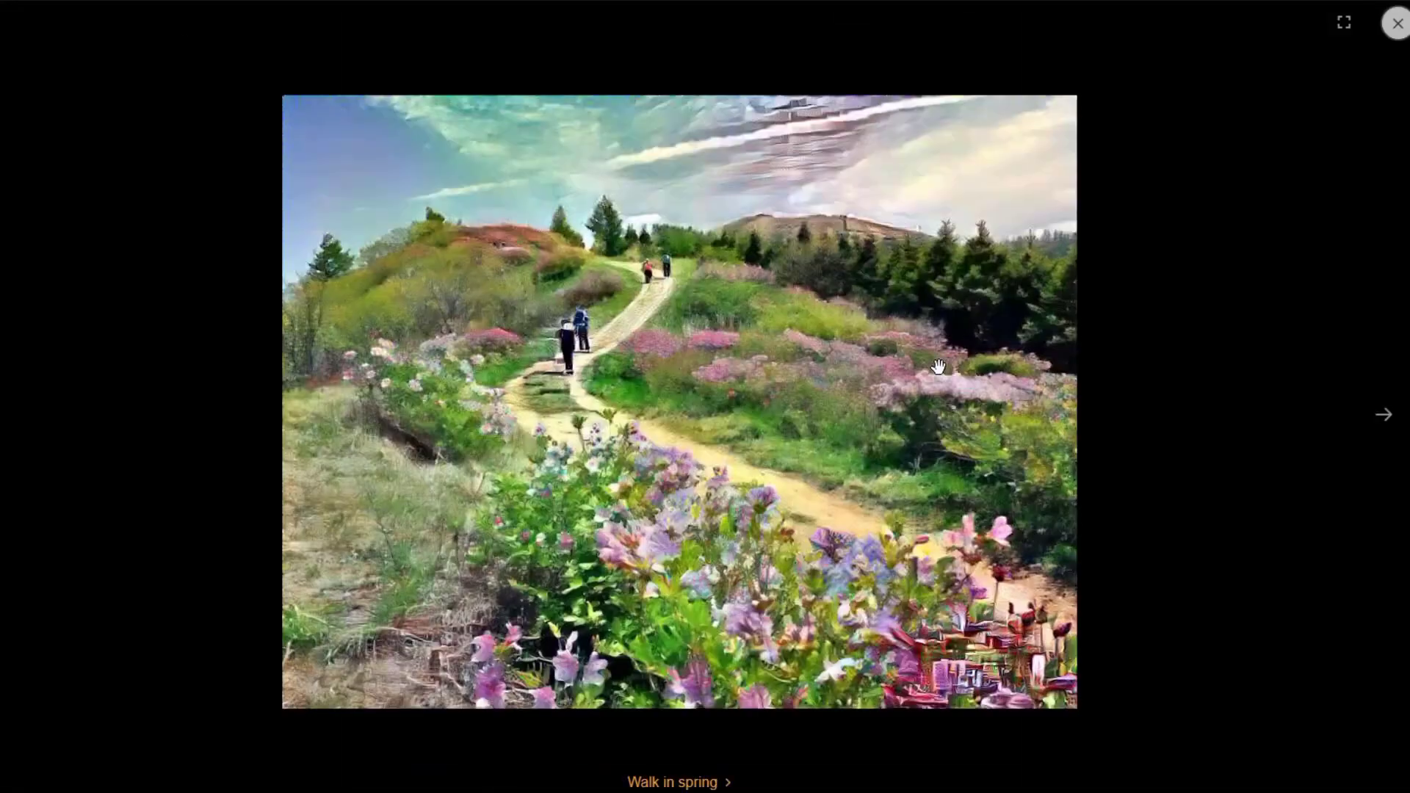
click(1398, 25)
scroll(1216, 299, down, 5)
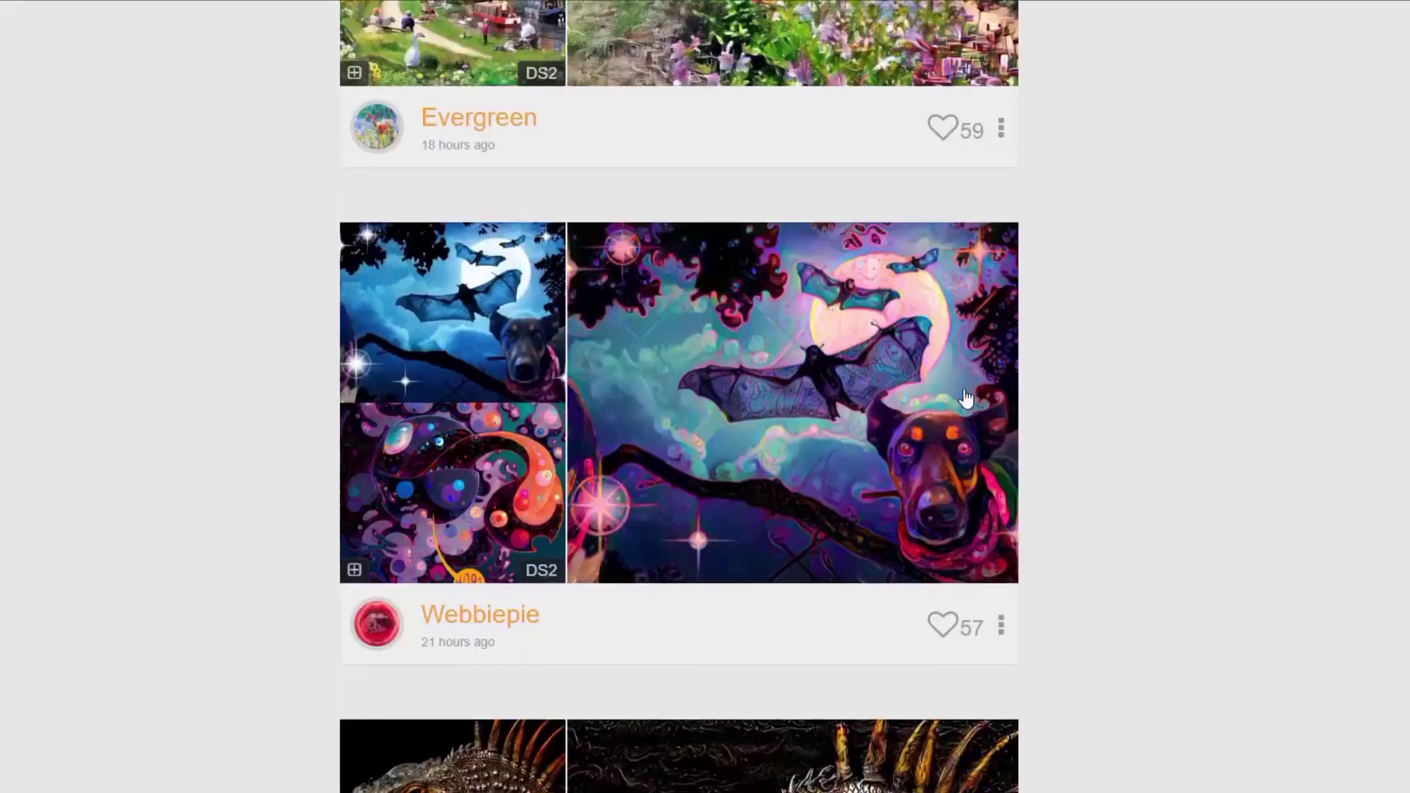
click(957, 389)
click(1398, 25)
View the golden iguana image full size and copy its style to your styles.
scroll(1298, 183, down, 6)
click(839, 470)
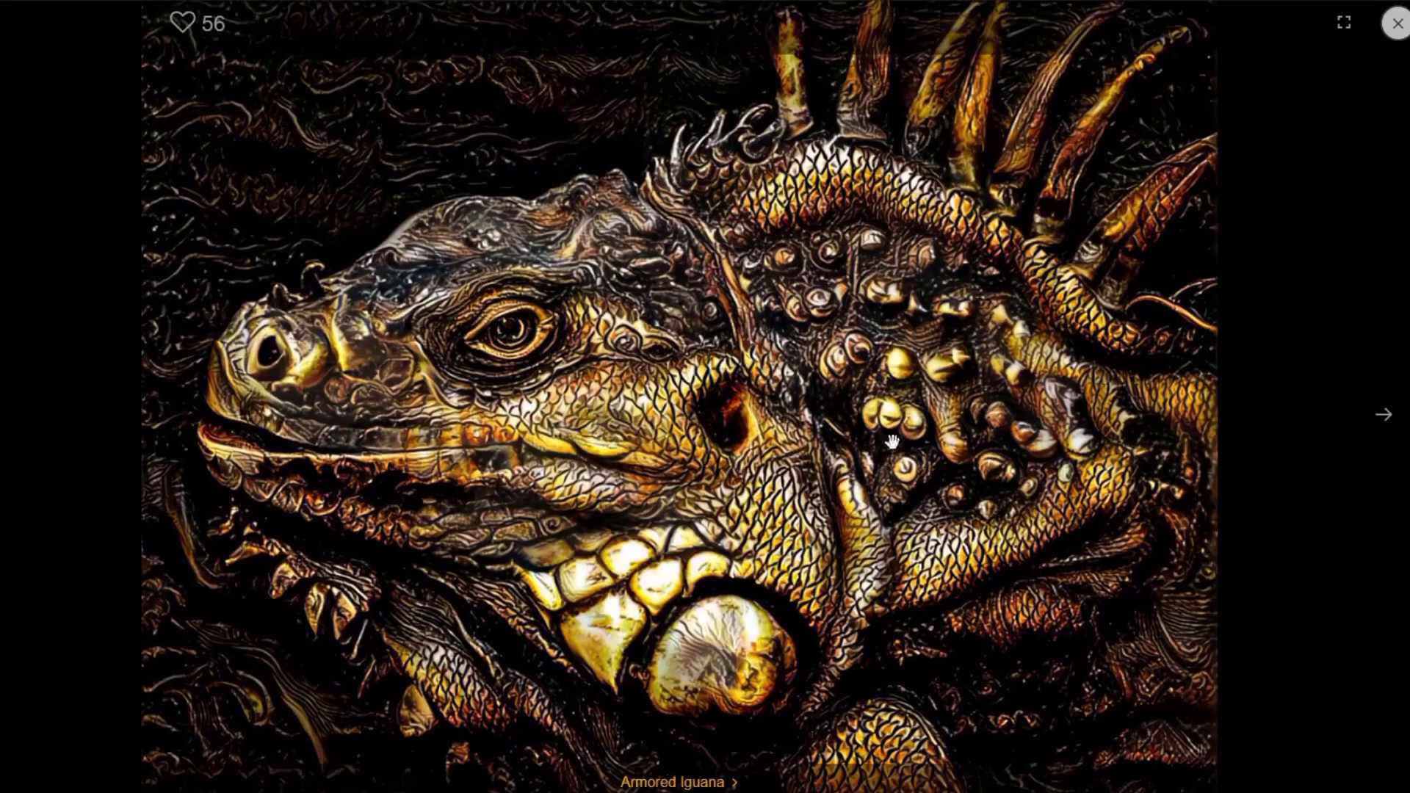
click(1398, 25)
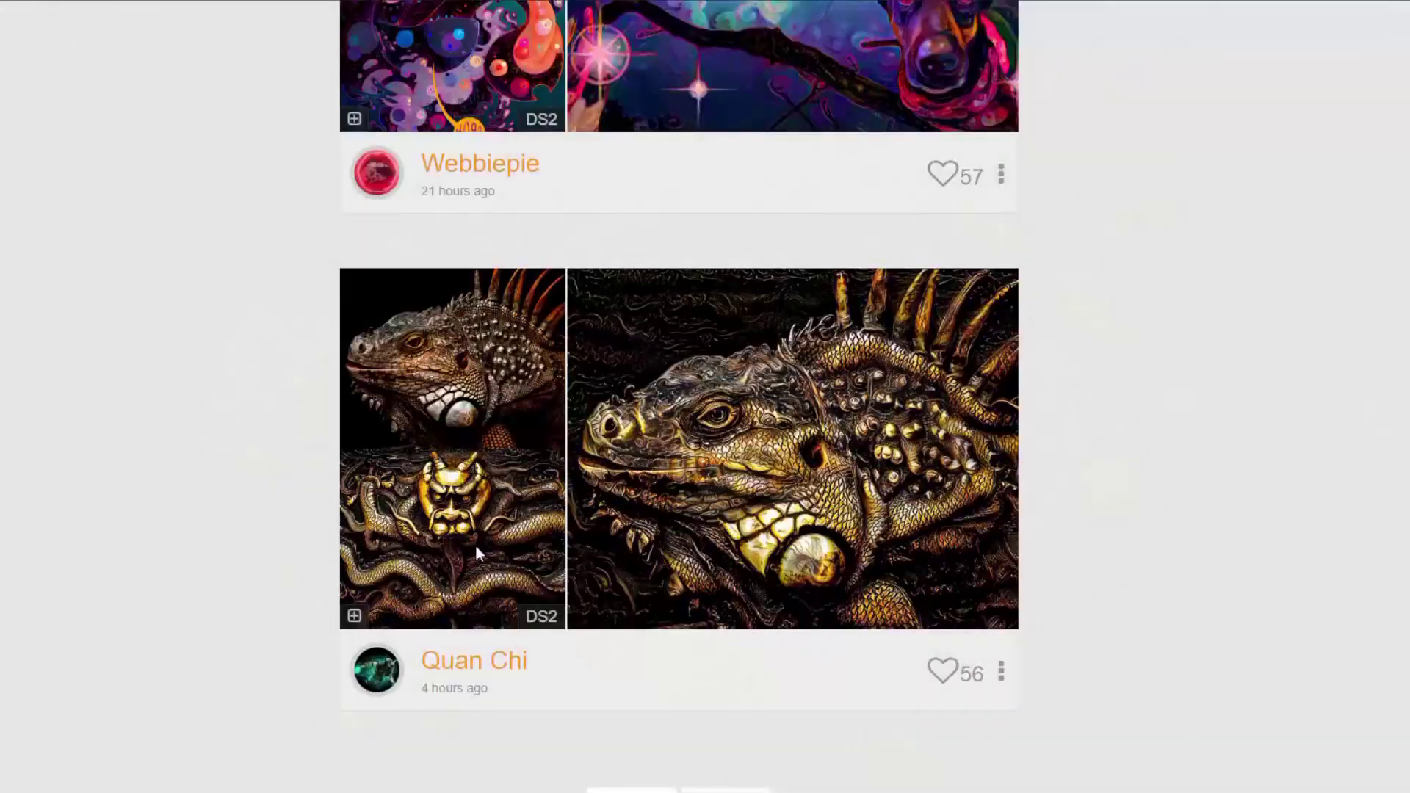
click(355, 617)
Dismiss the copy-style confirmation and like the iguana, polar bear and tiger posts.
click(809, 463)
click(941, 670)
scroll(907, 584, down, 4)
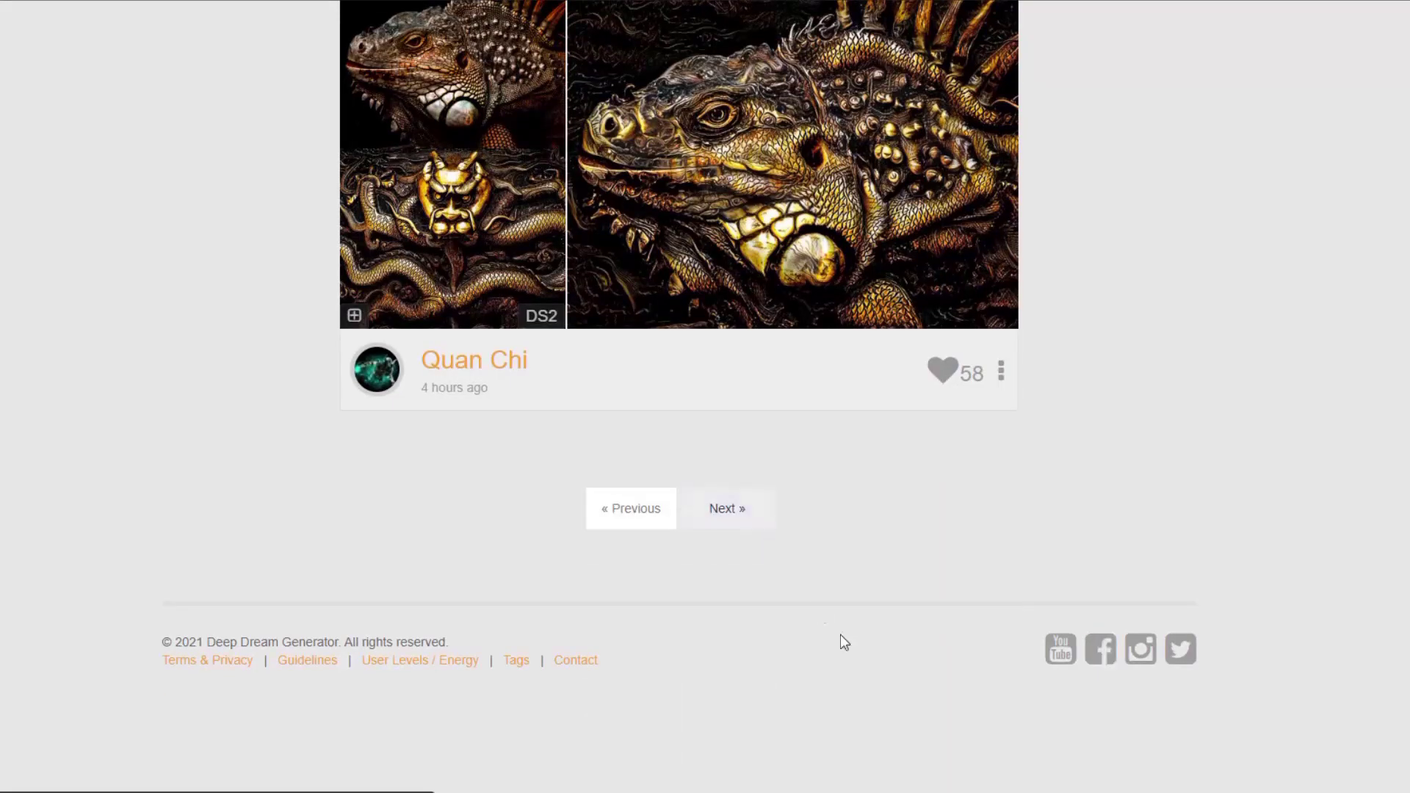
scroll(841, 635, down, 10)
scroll(1039, 620, up, 1)
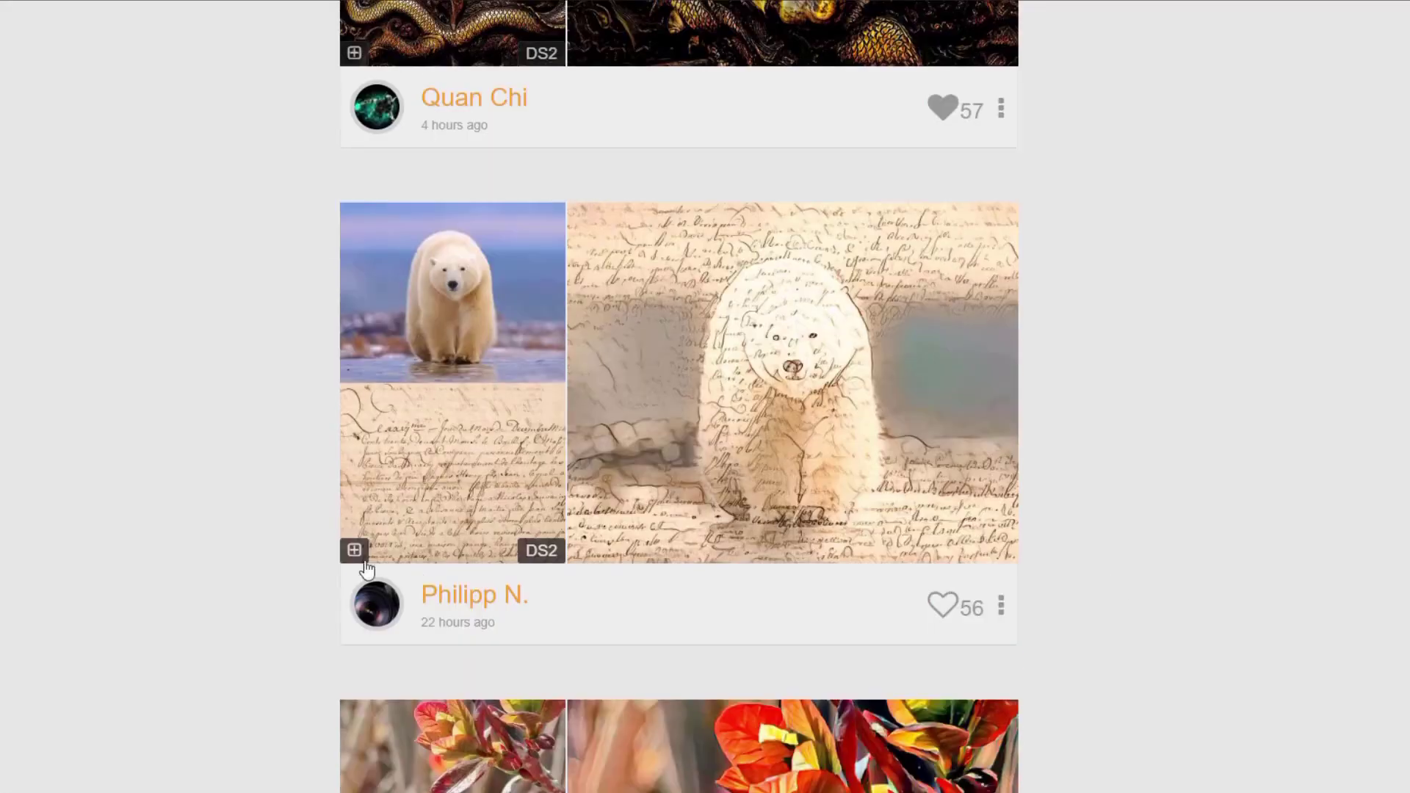
click(943, 606)
scroll(1239, 644, down, 11)
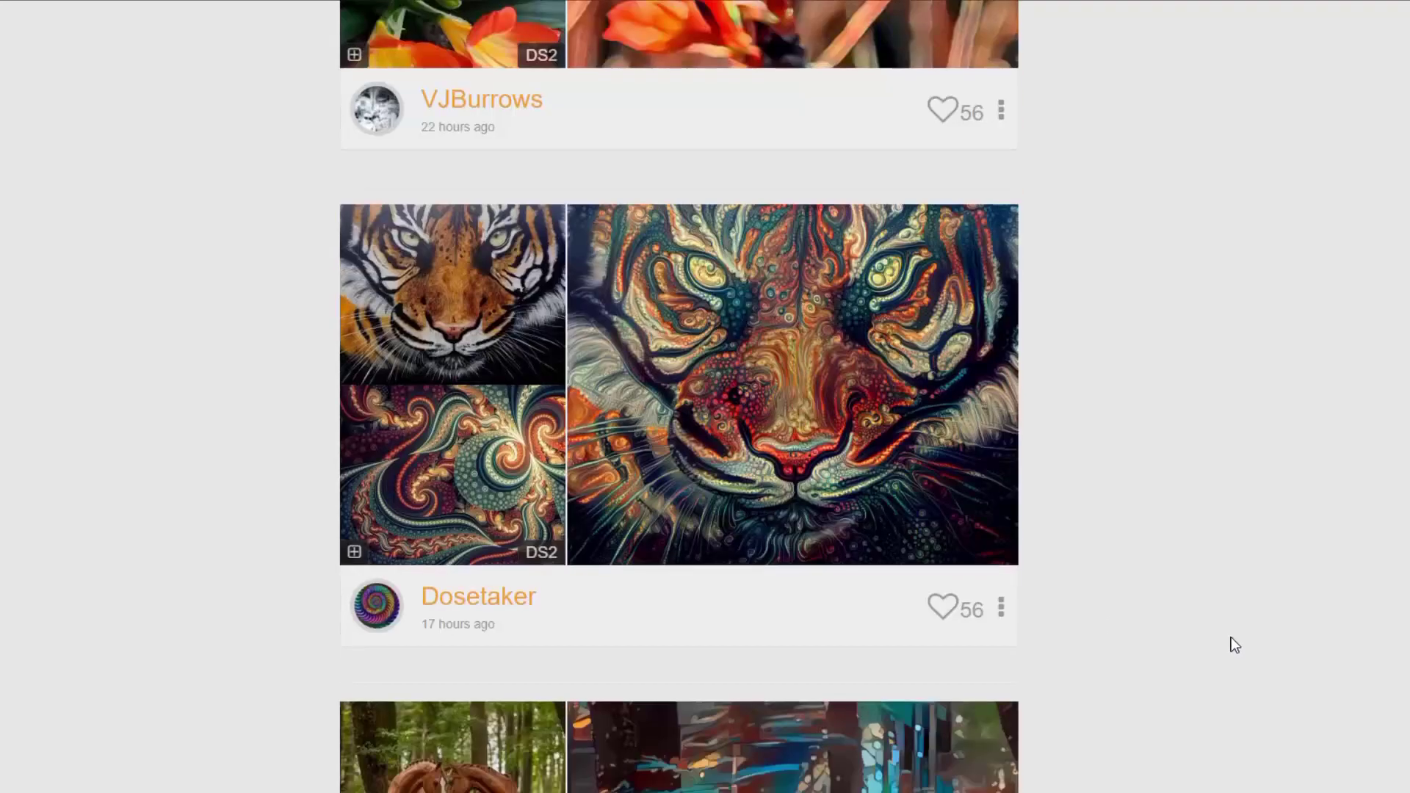
click(944, 606)
View the boat and arch artworks full size, then open the wolf artwork full-screen.
scroll(976, 617, down, 6)
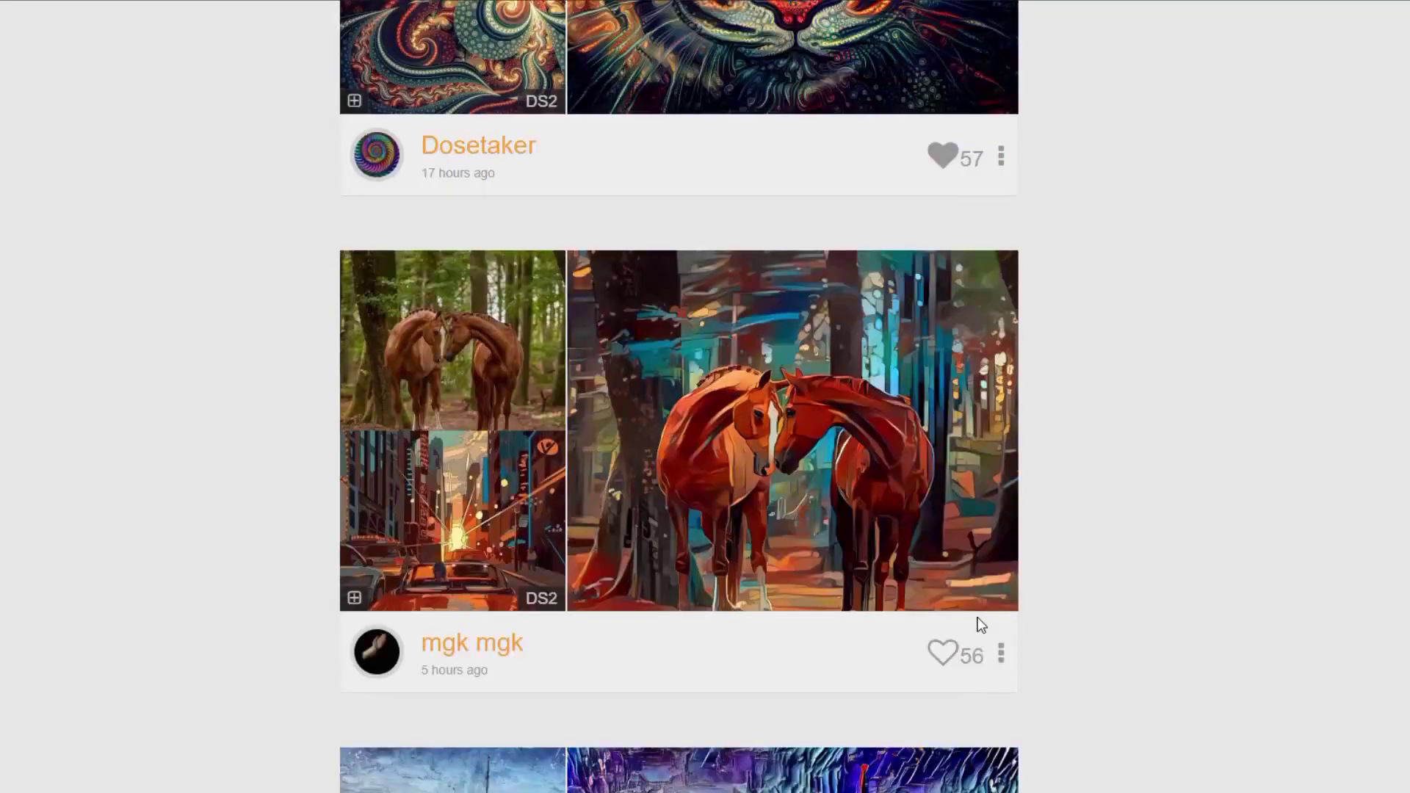
scroll(980, 621, down, 5)
scroll(981, 624, down, 3)
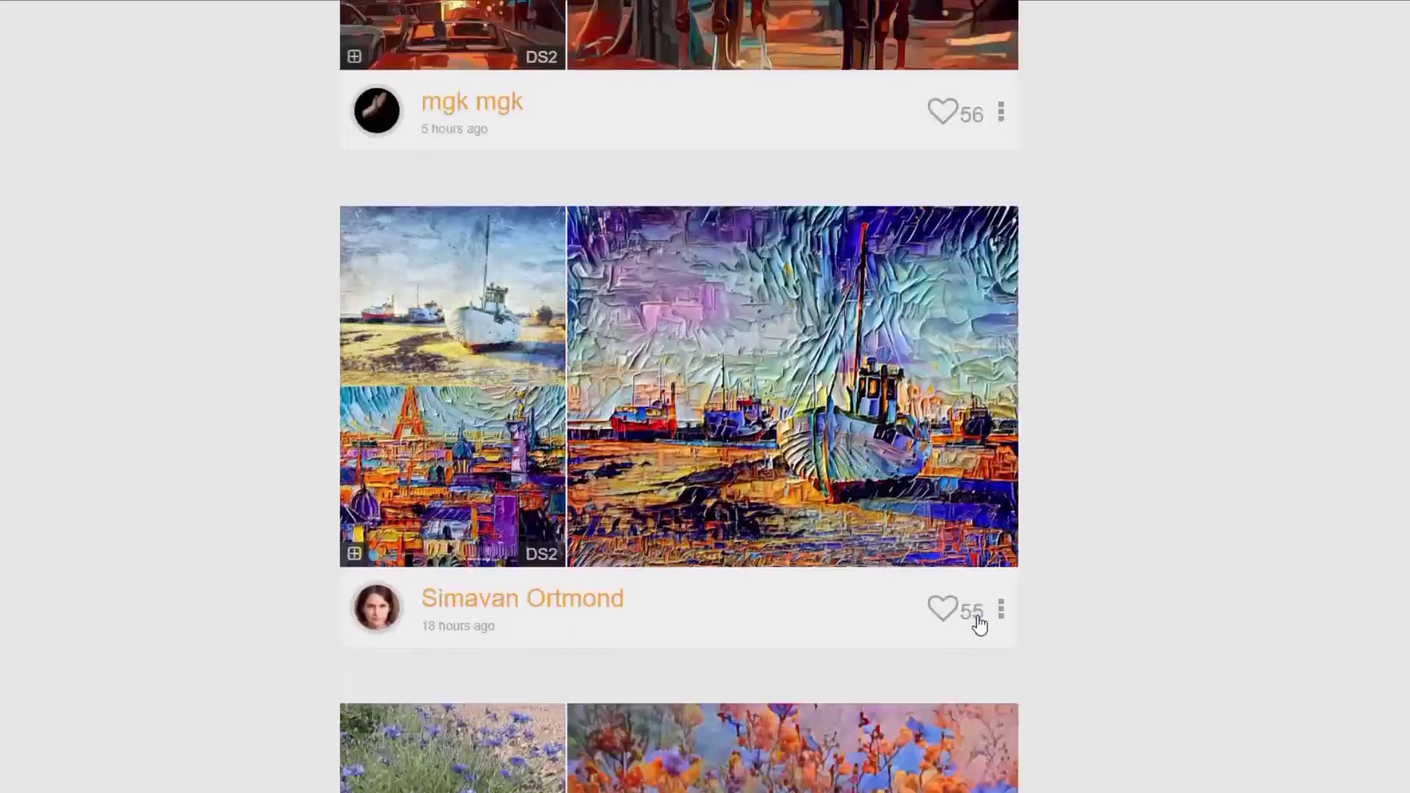
click(932, 488)
click(1293, 631)
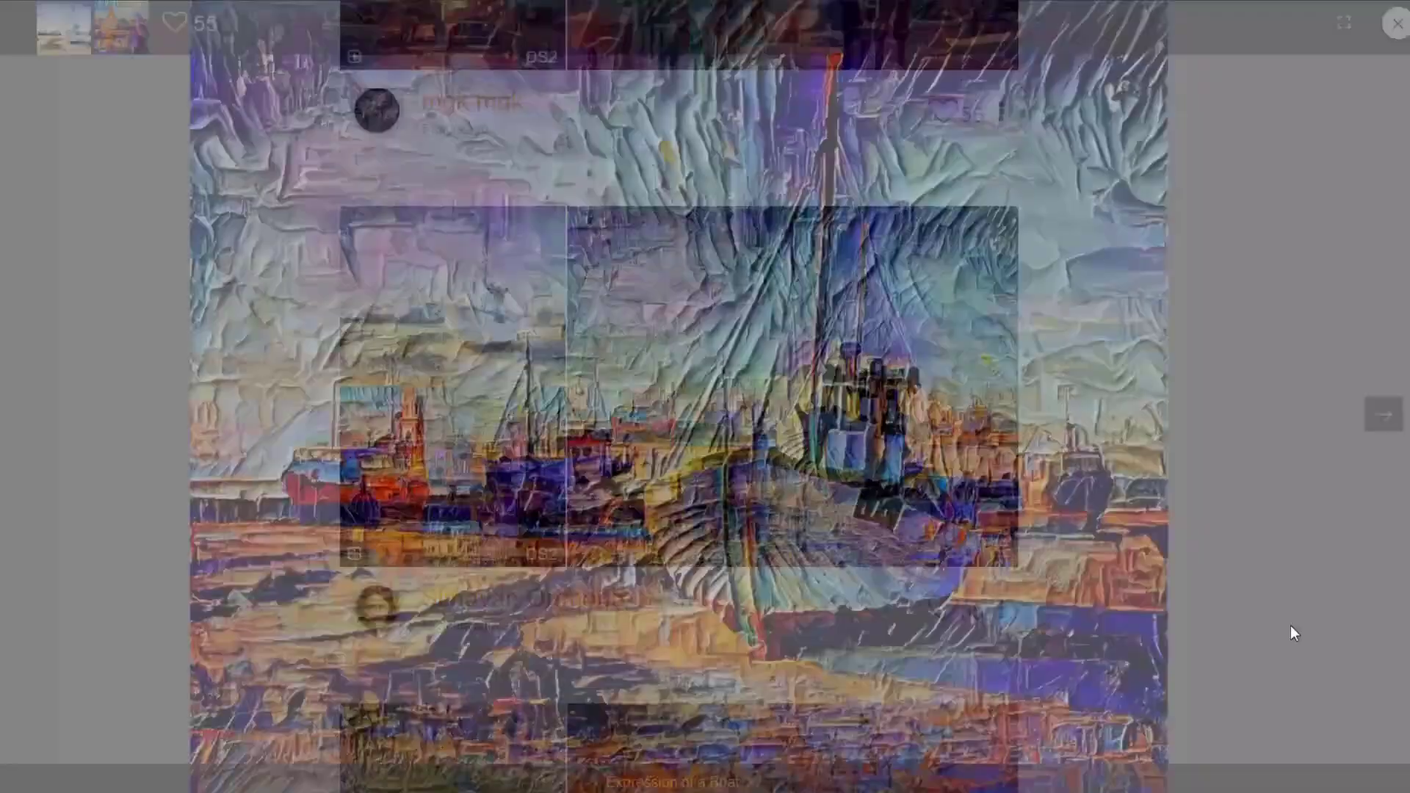
scroll(1038, 630, down, 10)
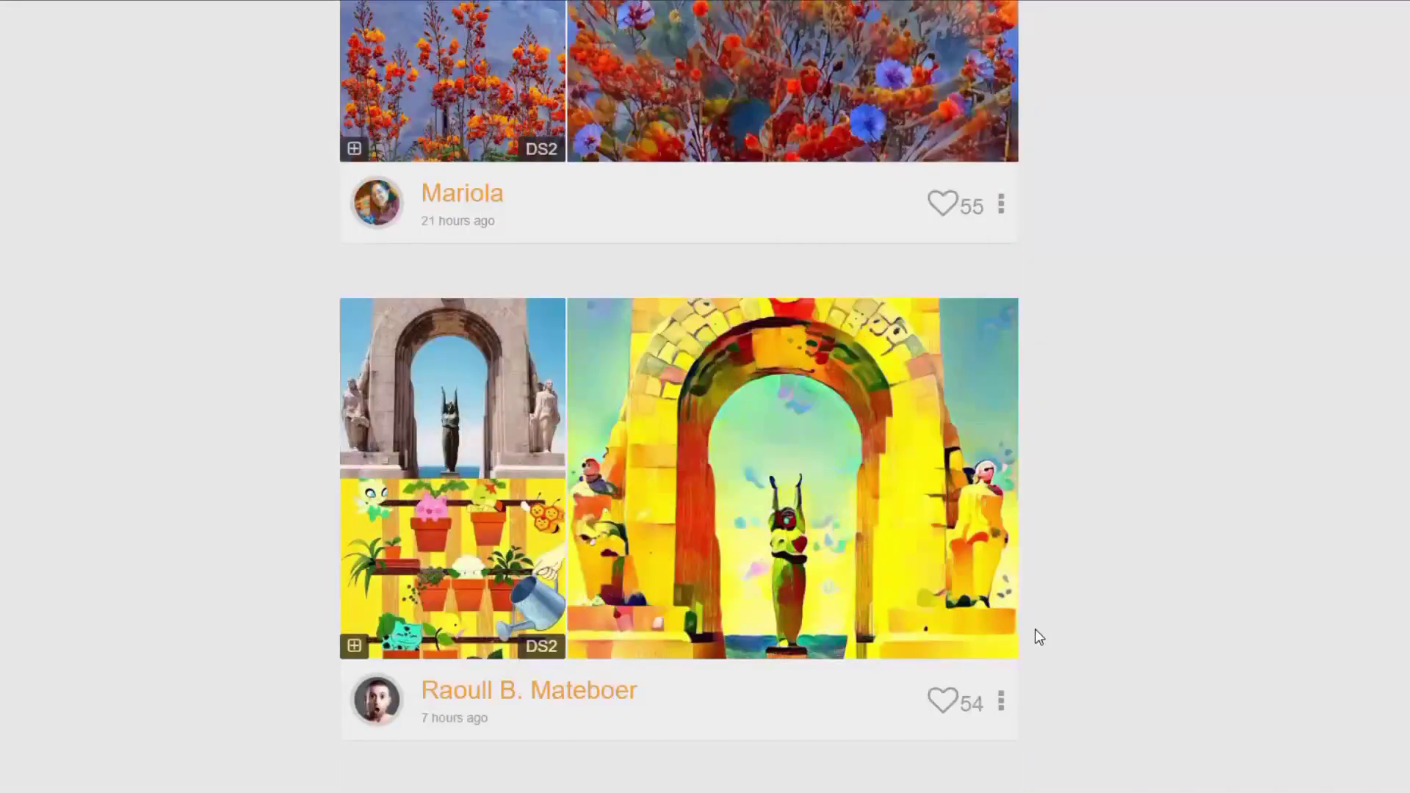
click(924, 557)
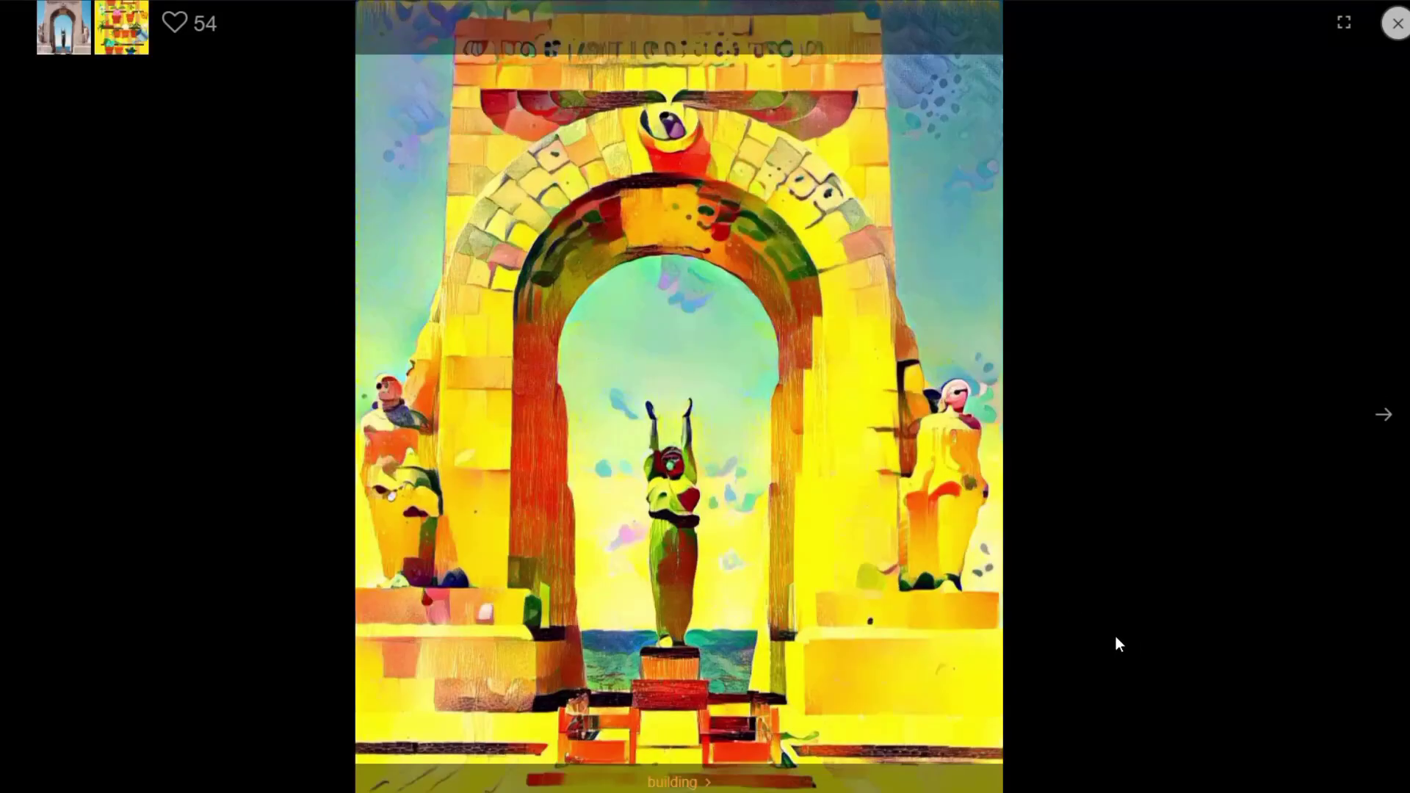
click(1109, 642)
scroll(1114, 650, down, 5)
scroll(1113, 639, down, 10)
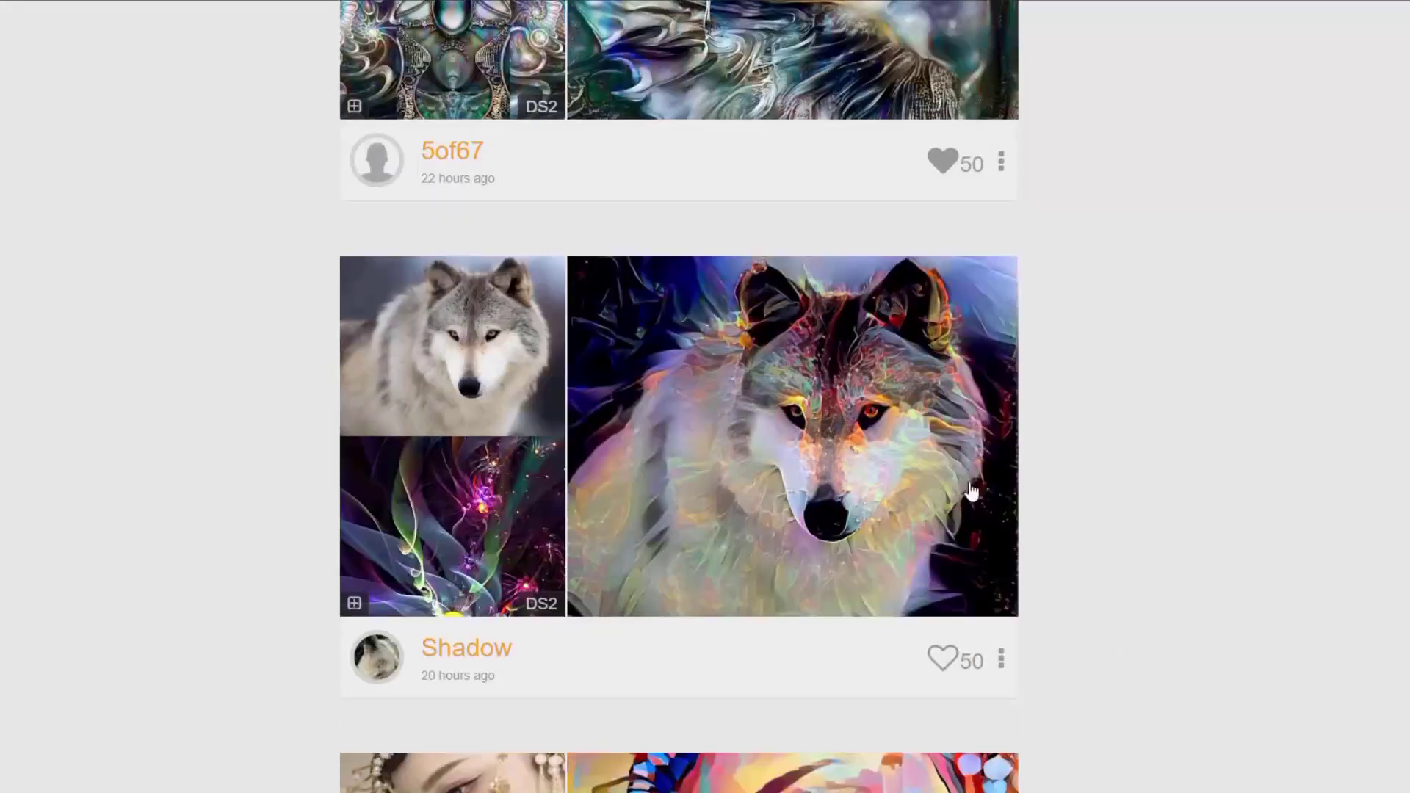
click(977, 559)
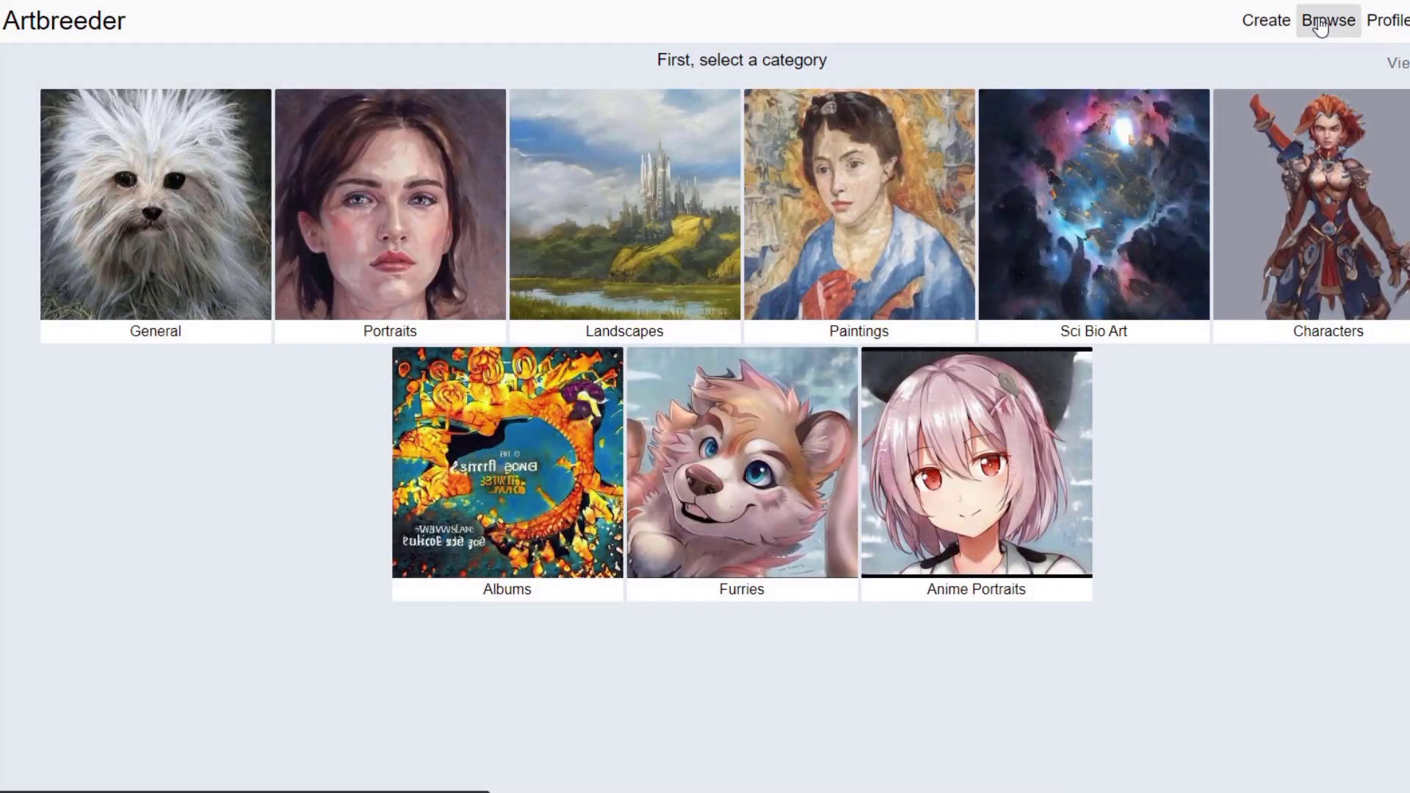
Browse Artbreeder's Trending grid and open the yellow sponge-like image's detail page.
click(1320, 22)
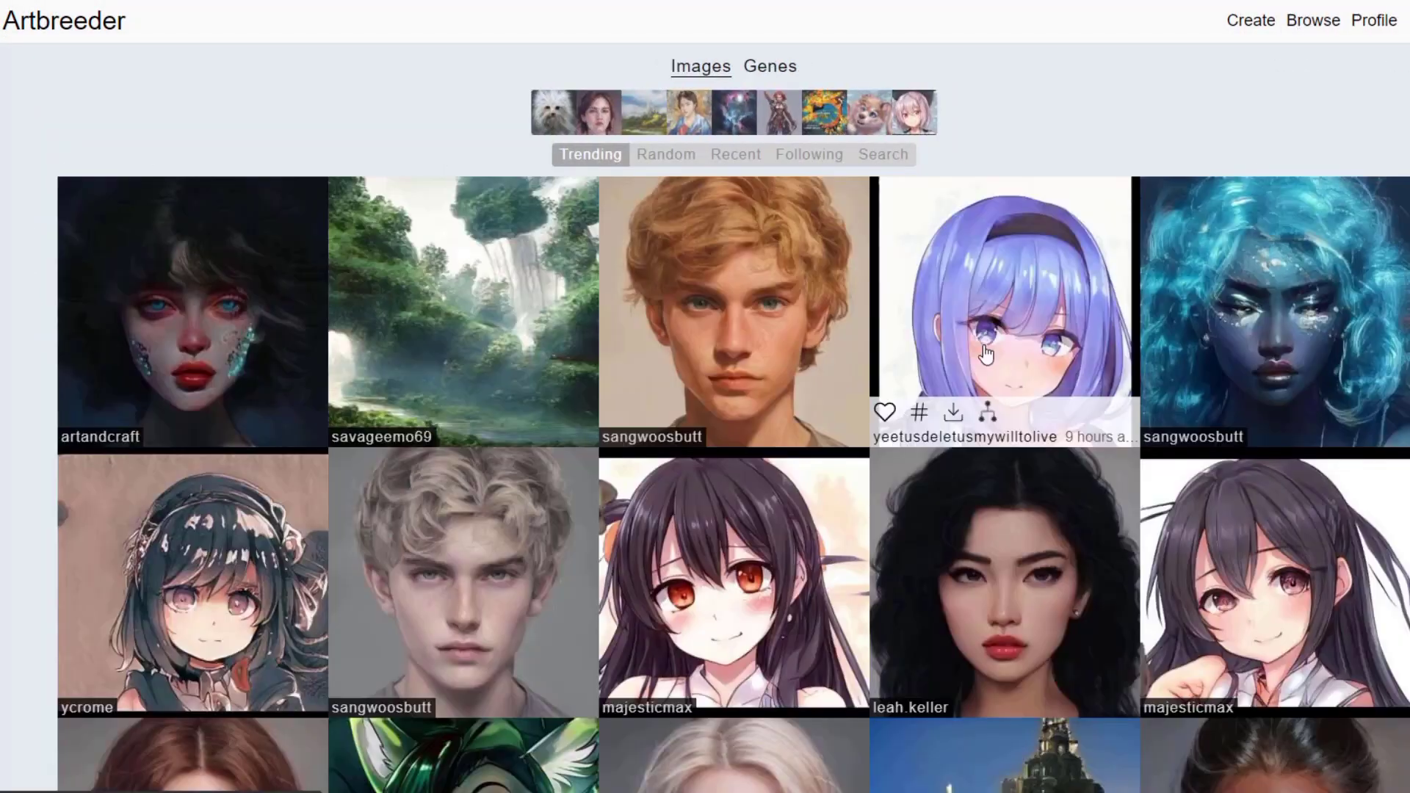
scroll(734, 417, down, 12)
scroll(134, 644, down, 20)
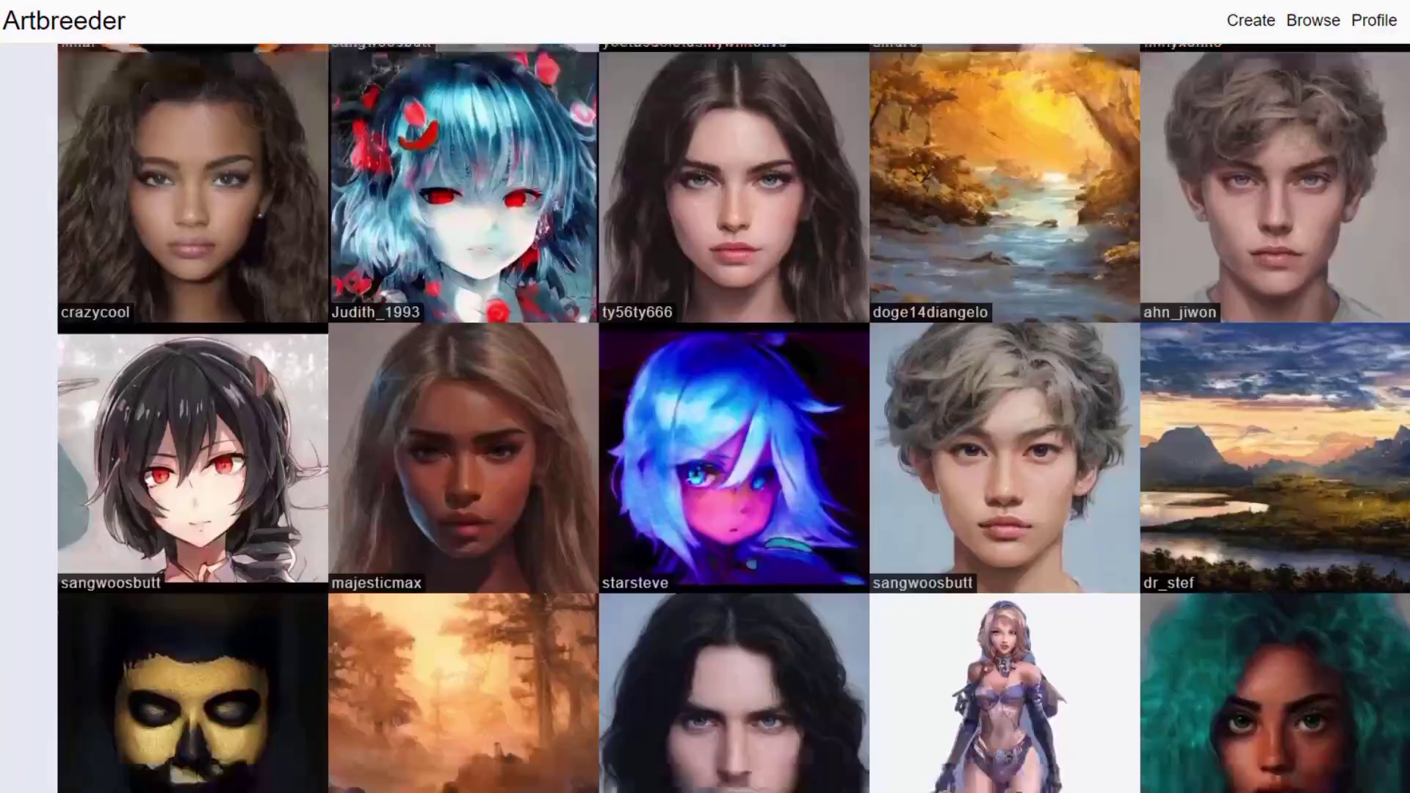
scroll(135, 645, down, 20)
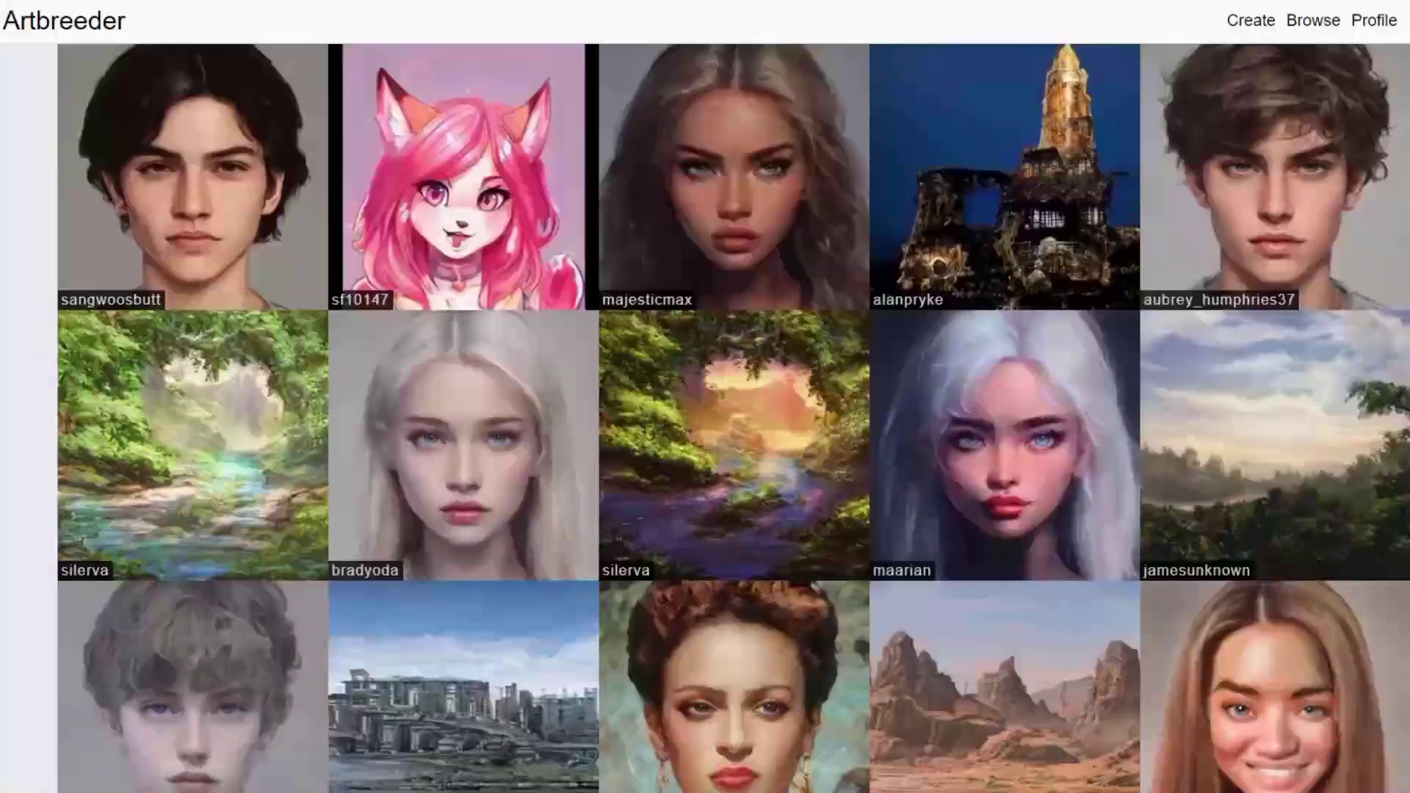
scroll(1109, 173, down, 20)
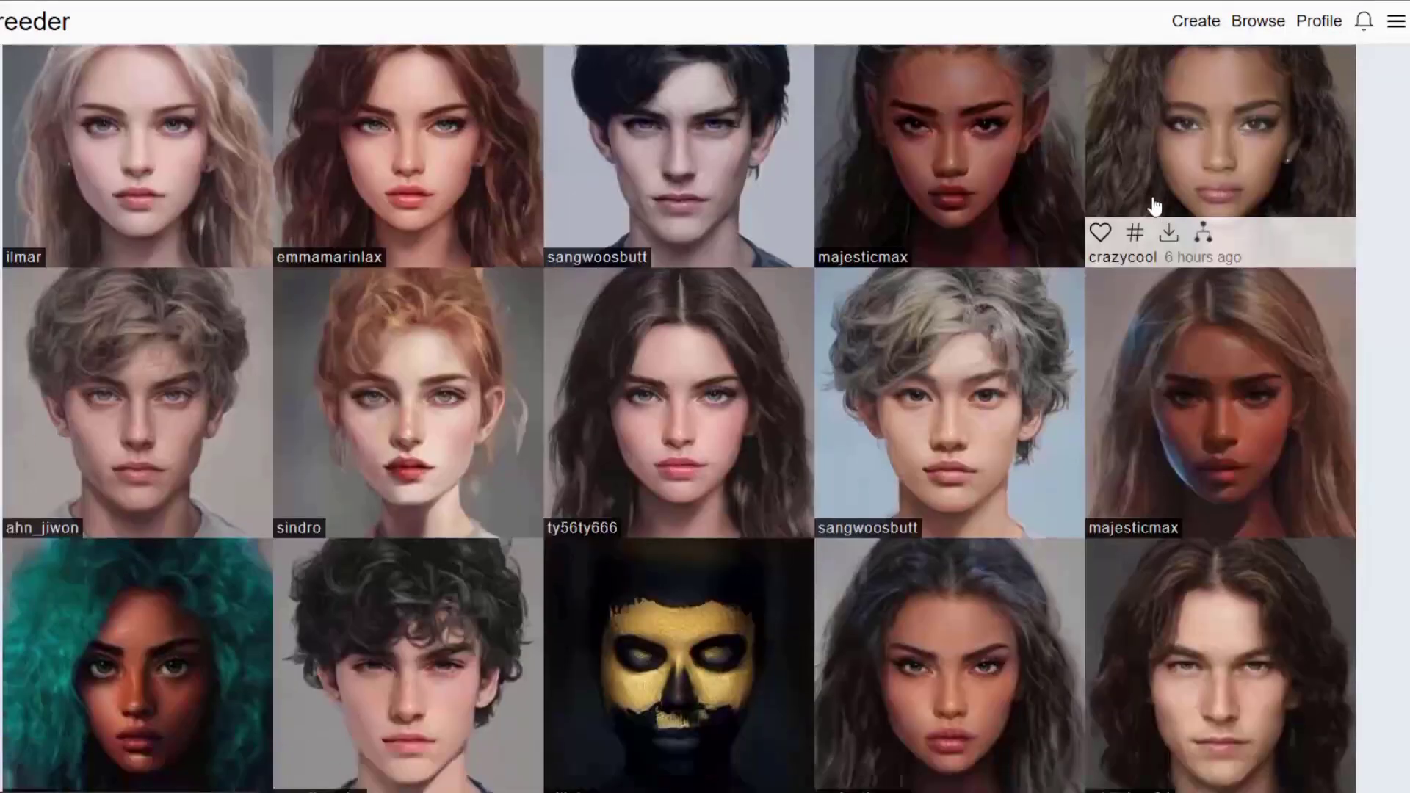
scroll(1155, 205, down, 12)
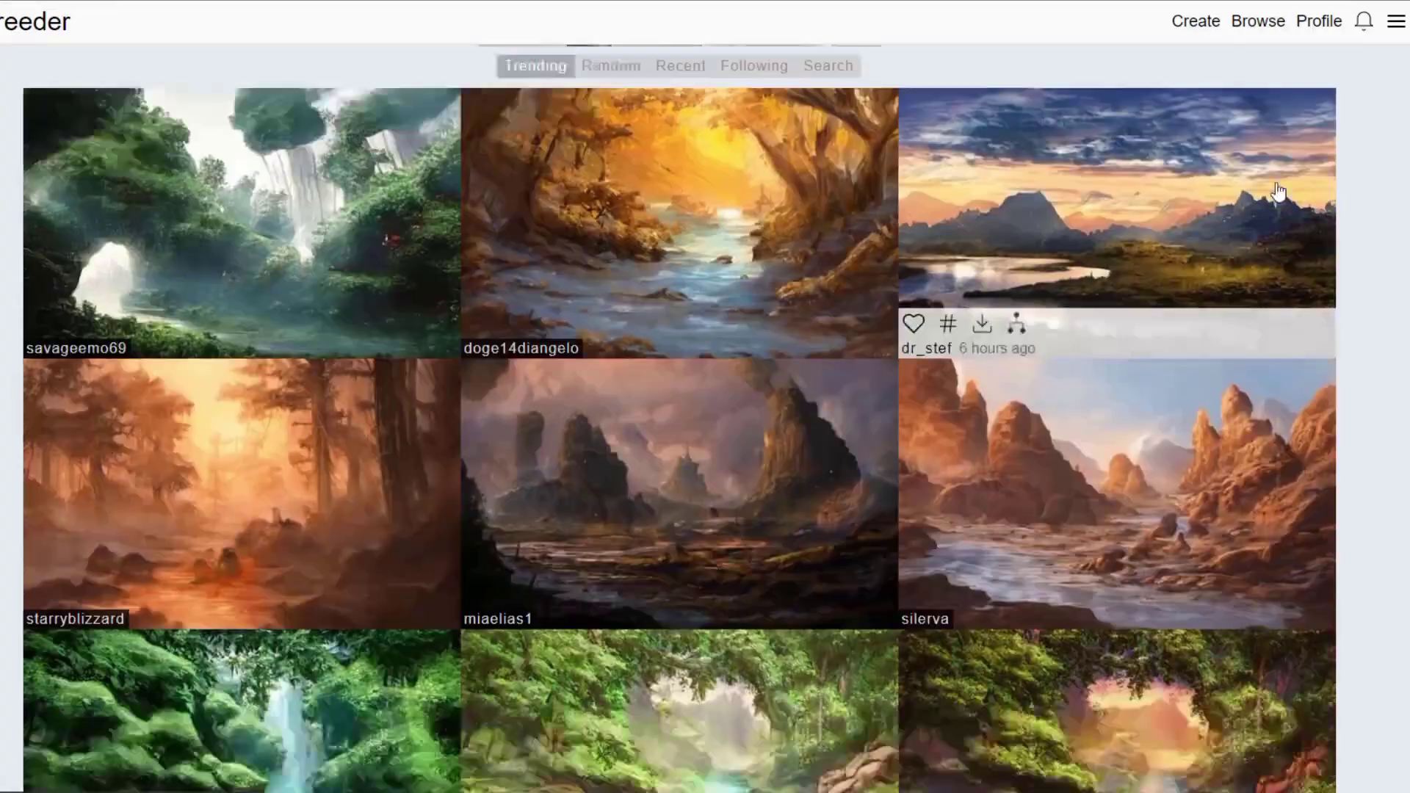
scroll(1296, 188, down, 5)
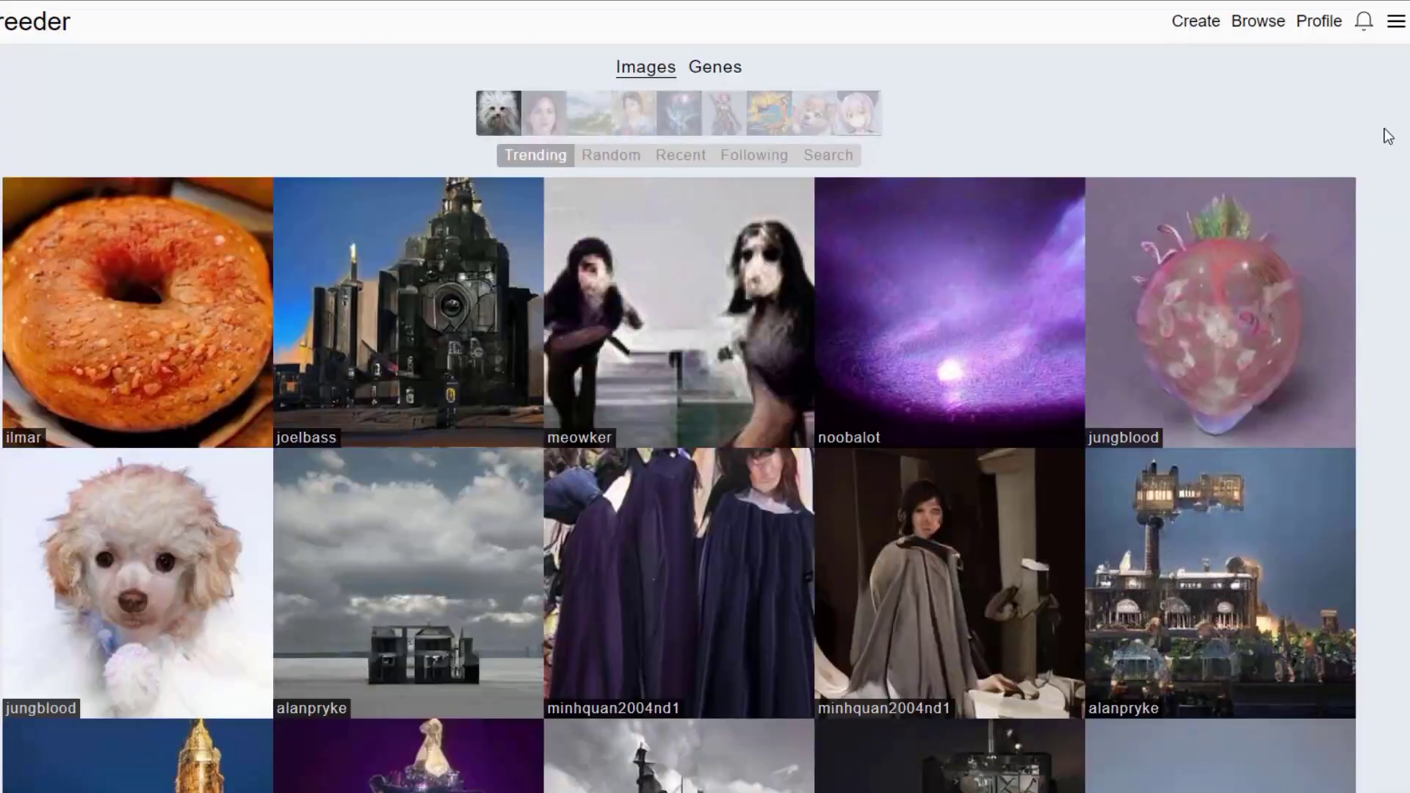
scroll(1385, 136, down, 7)
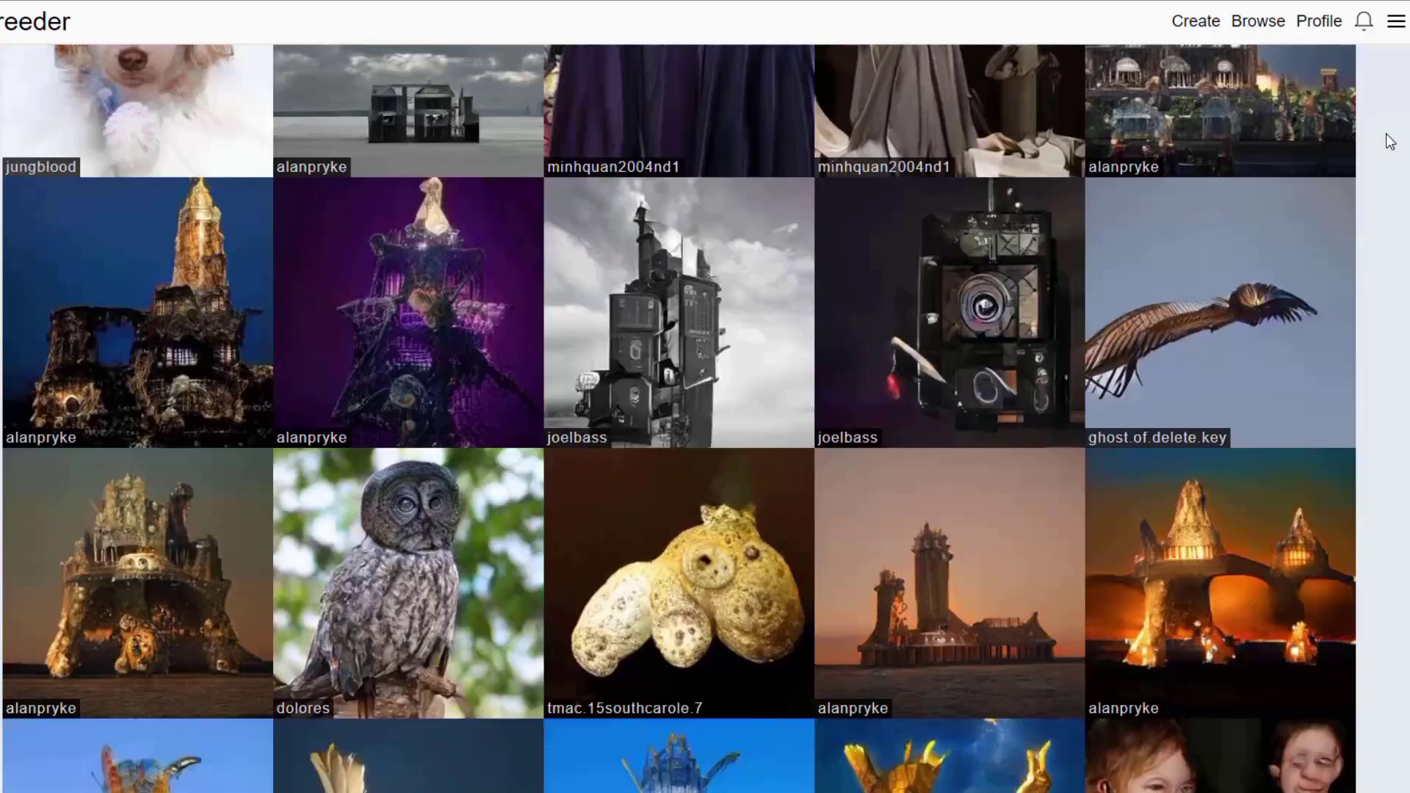
scroll(1388, 139, down, 3)
click(720, 390)
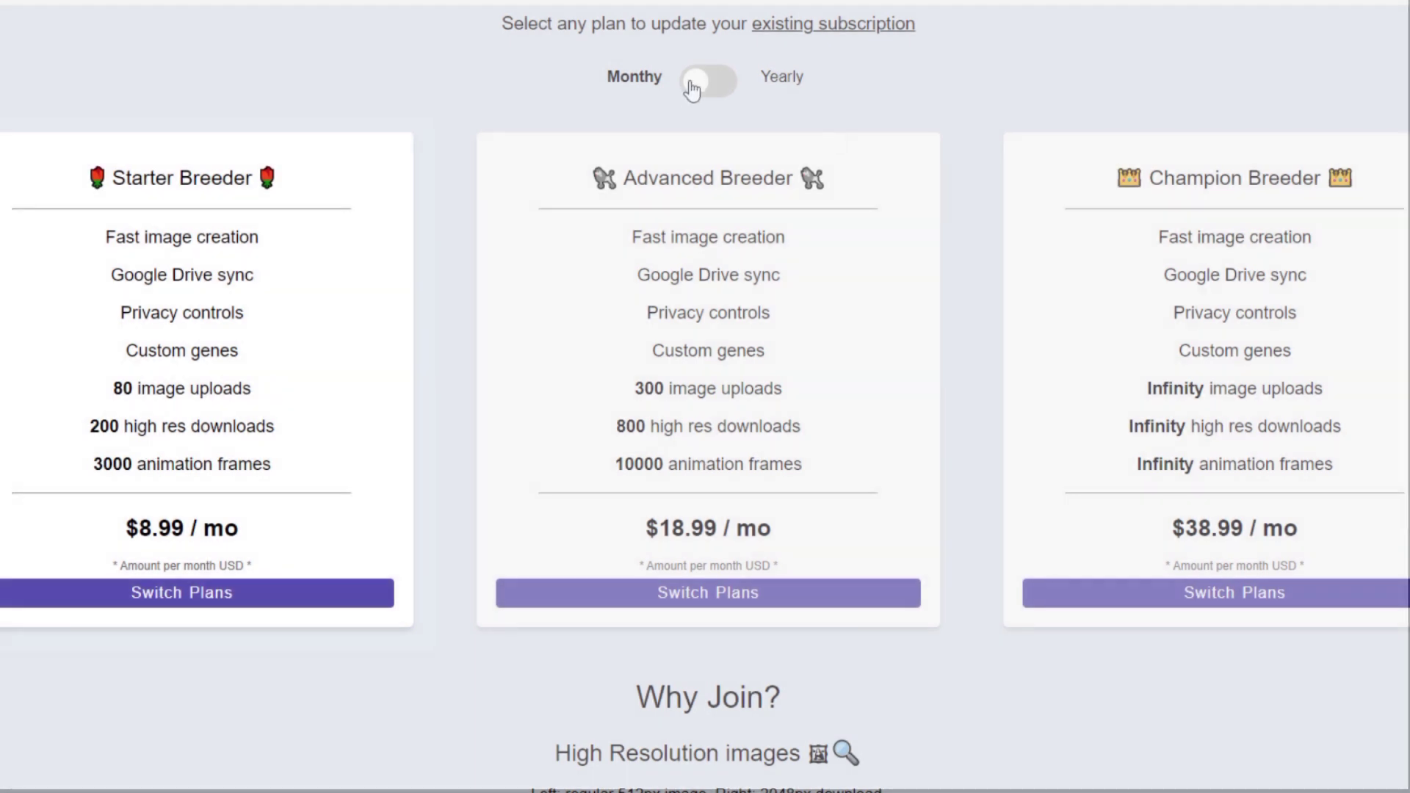
click(704, 82)
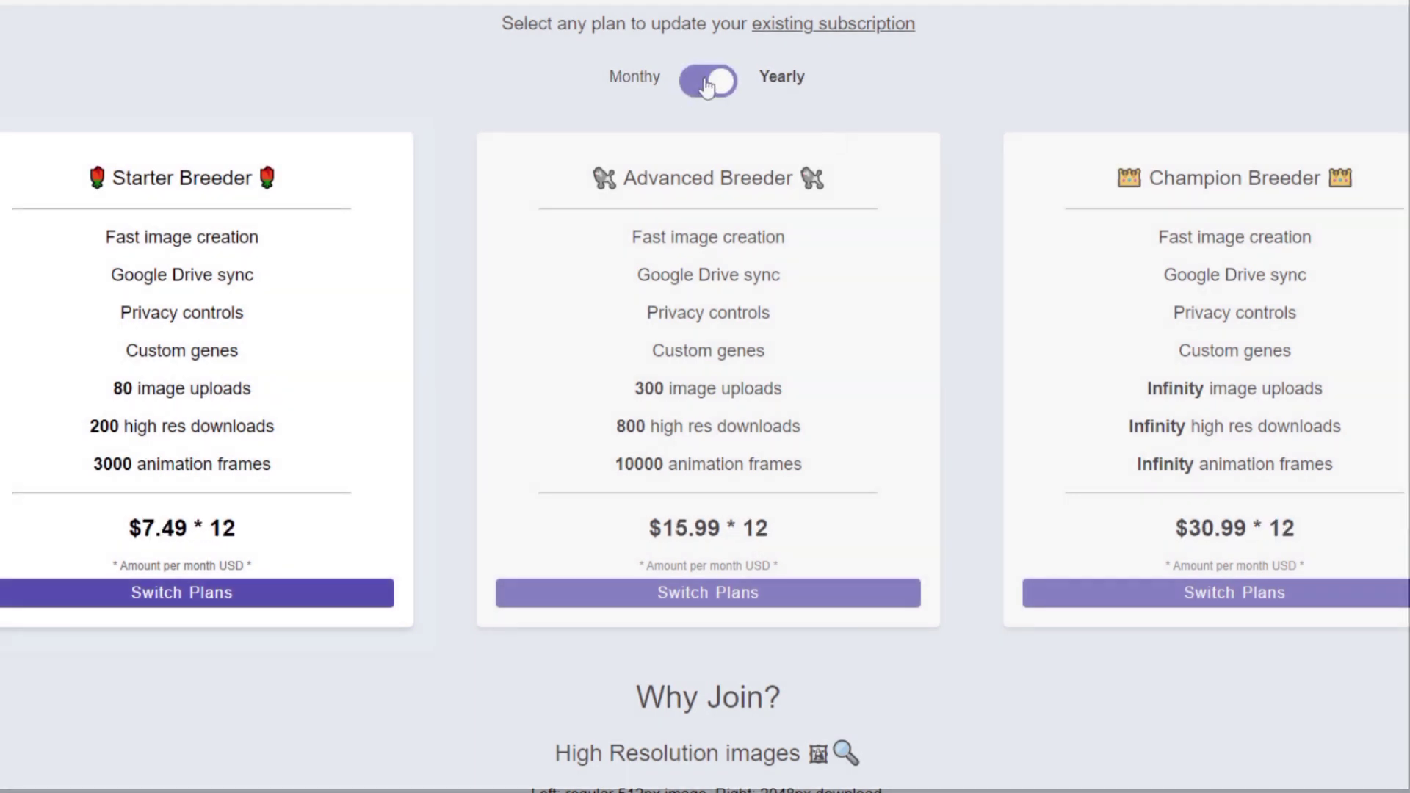
click(706, 84)
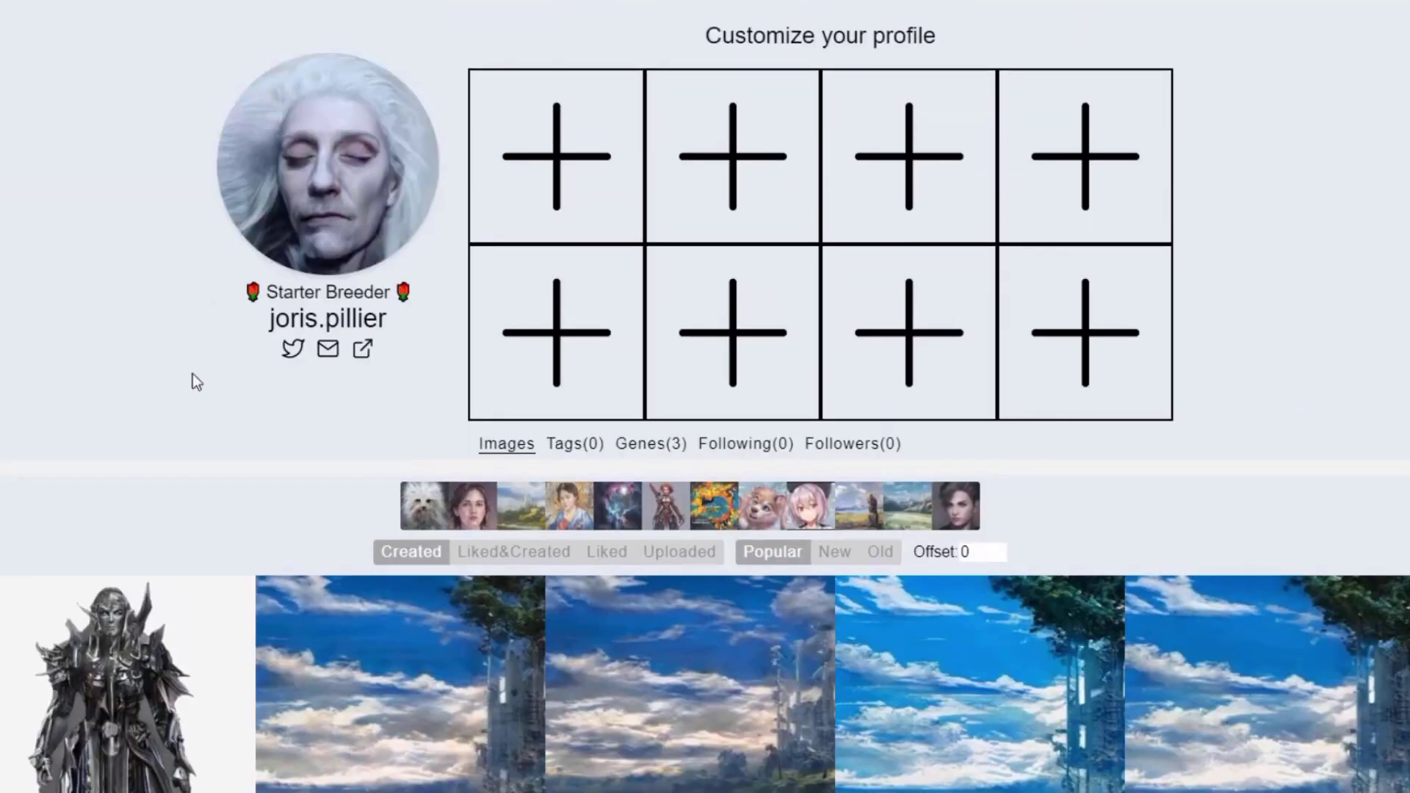
Scroll the profile's Created grid past landscapes, armored characters and mountains.
scroll(1338, 346, down, 10)
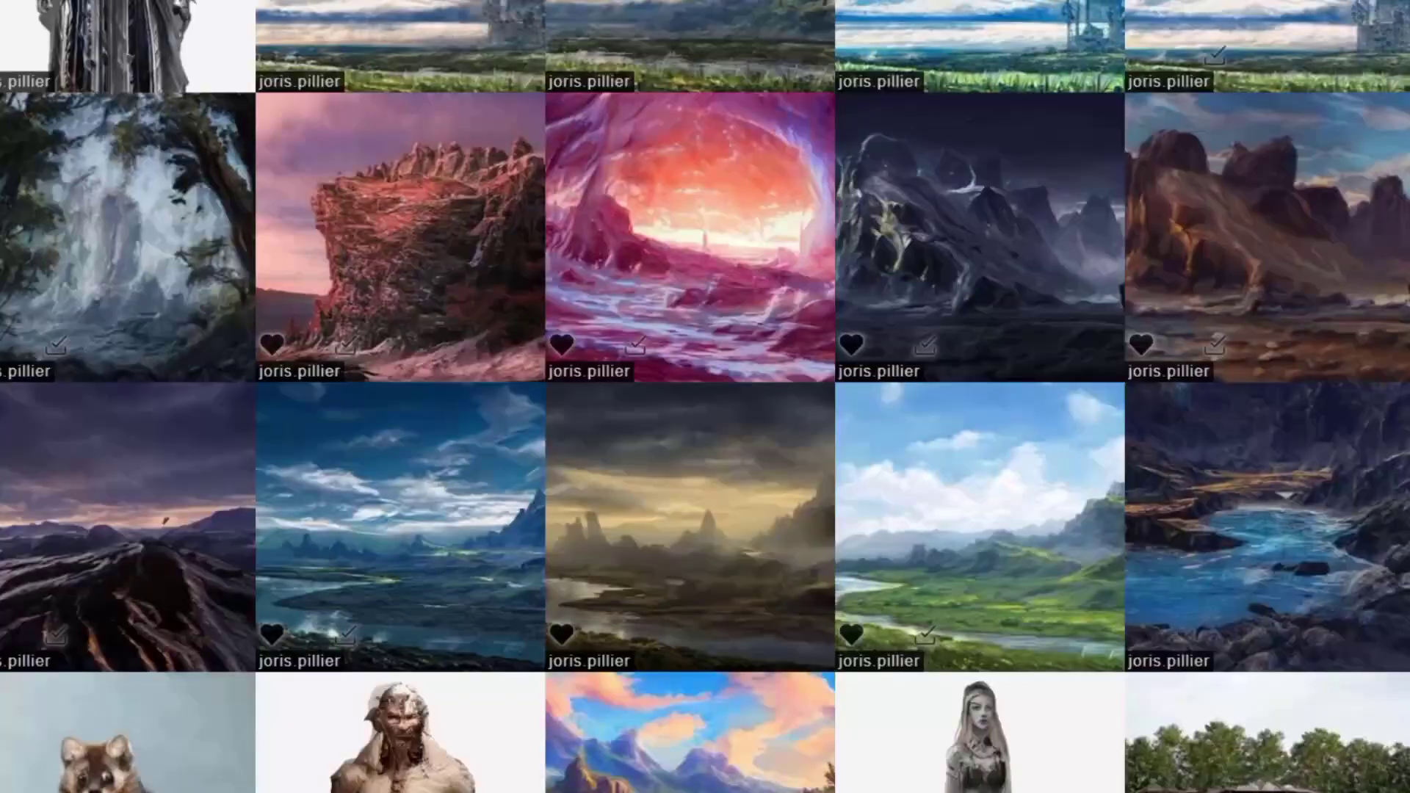
scroll(1338, 346, down, 13)
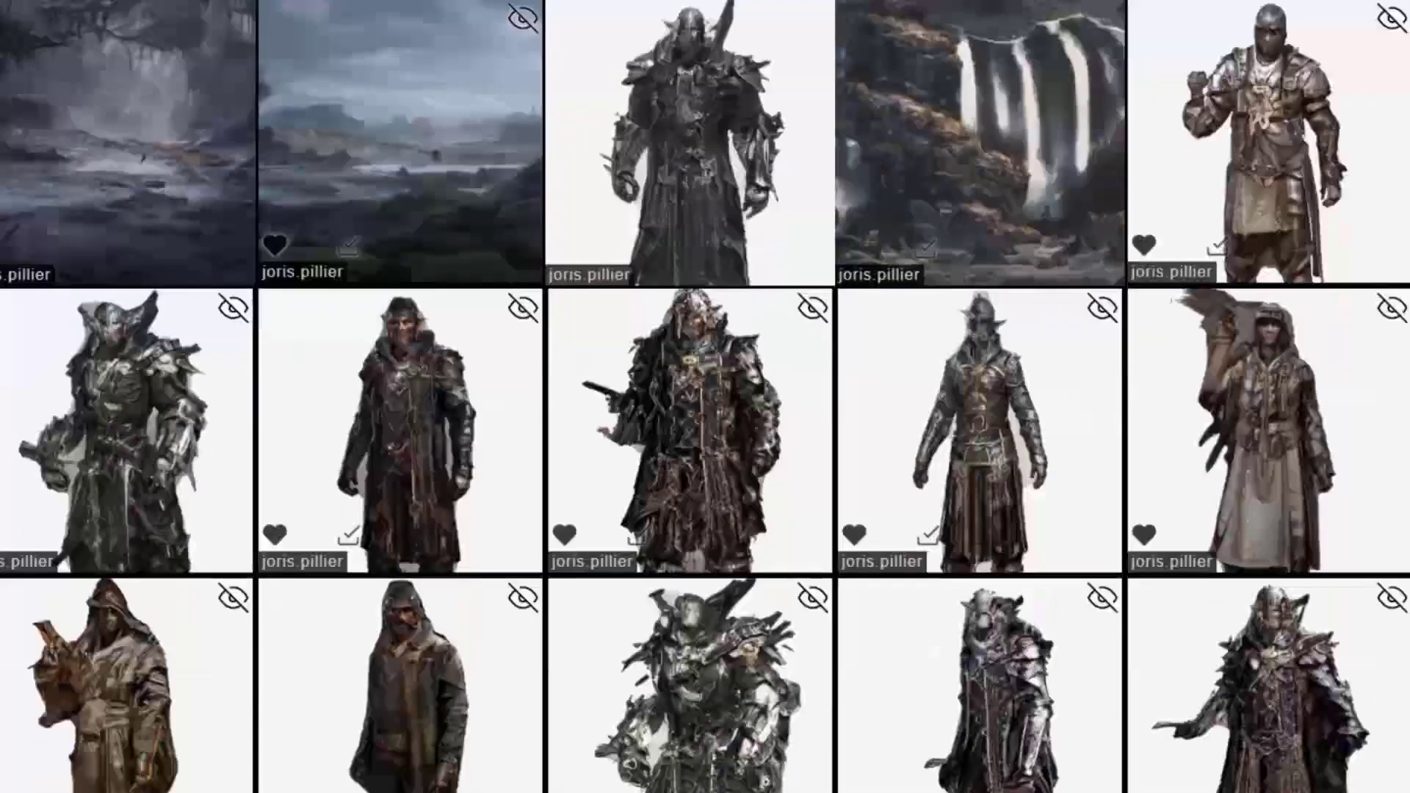
scroll(705, 397, down, 15)
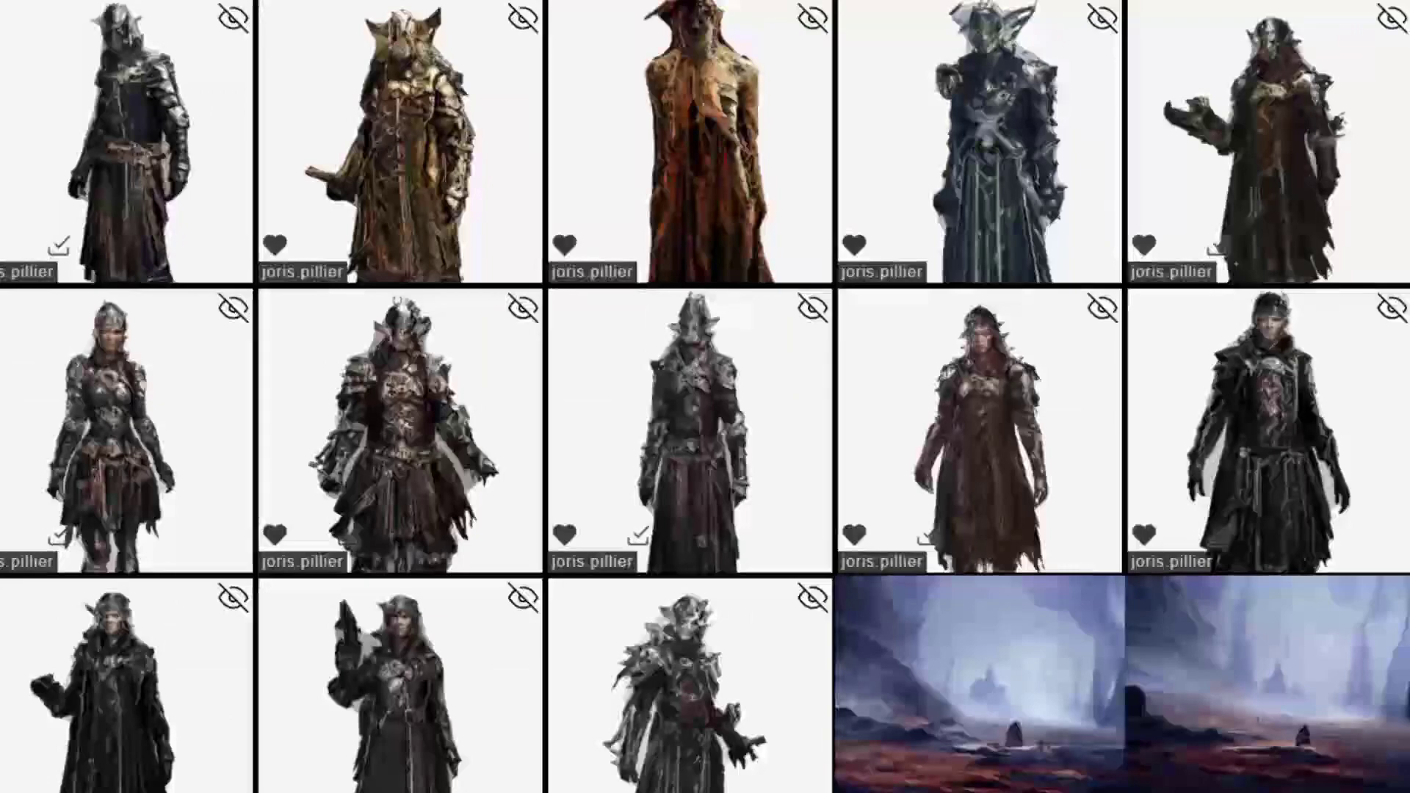
scroll(705, 397, down, 20)
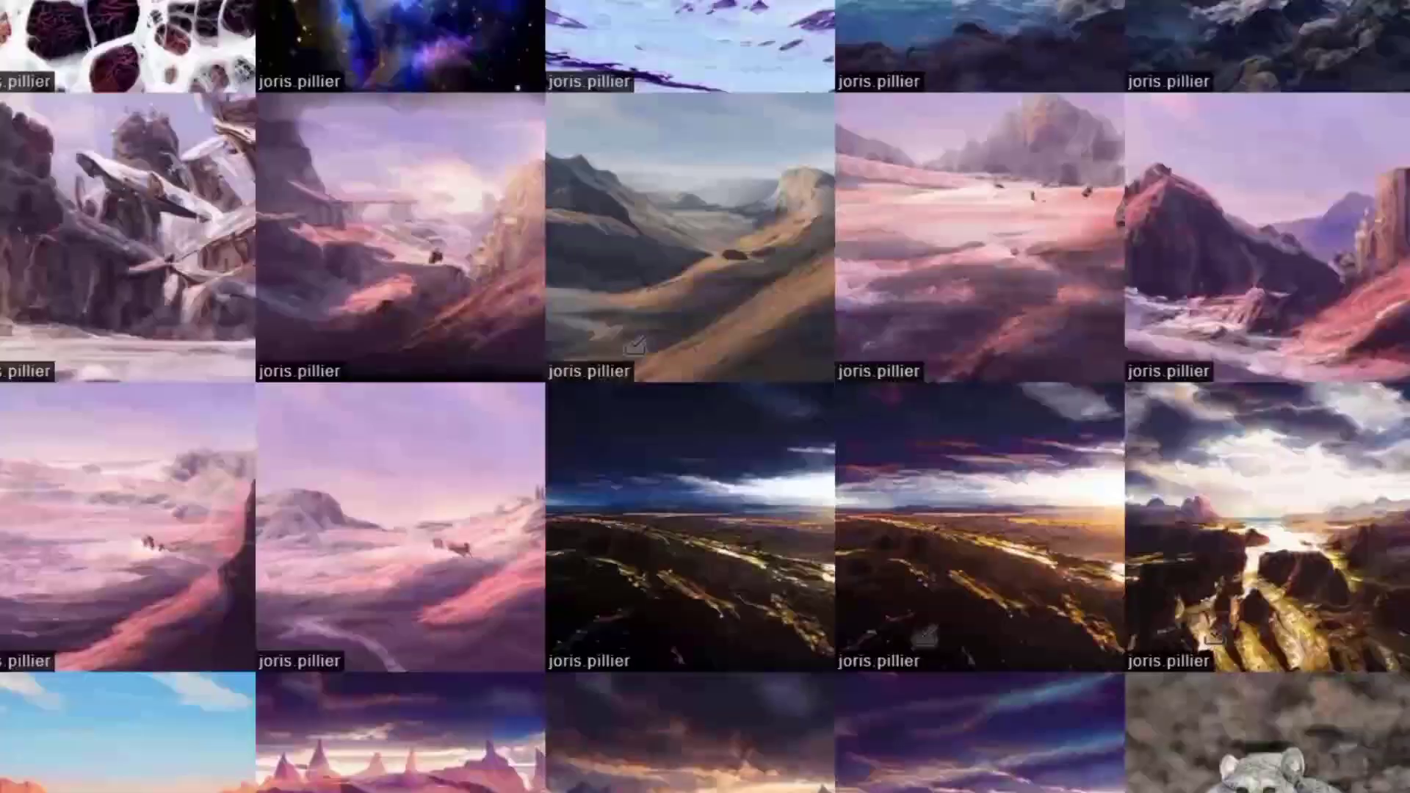
scroll(706, 396, down, 8)
scroll(705, 397, down, 7)
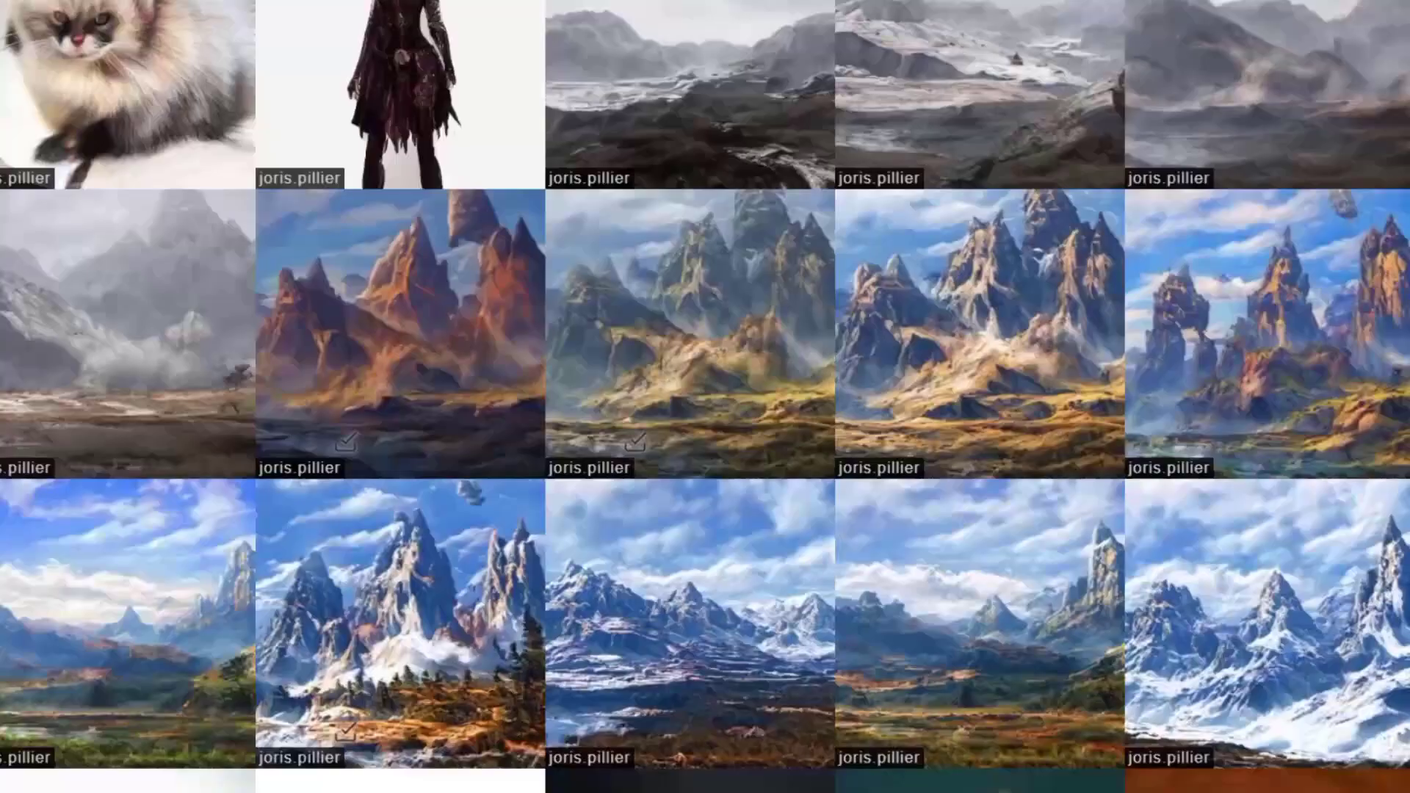
scroll(705, 397, down, 9)
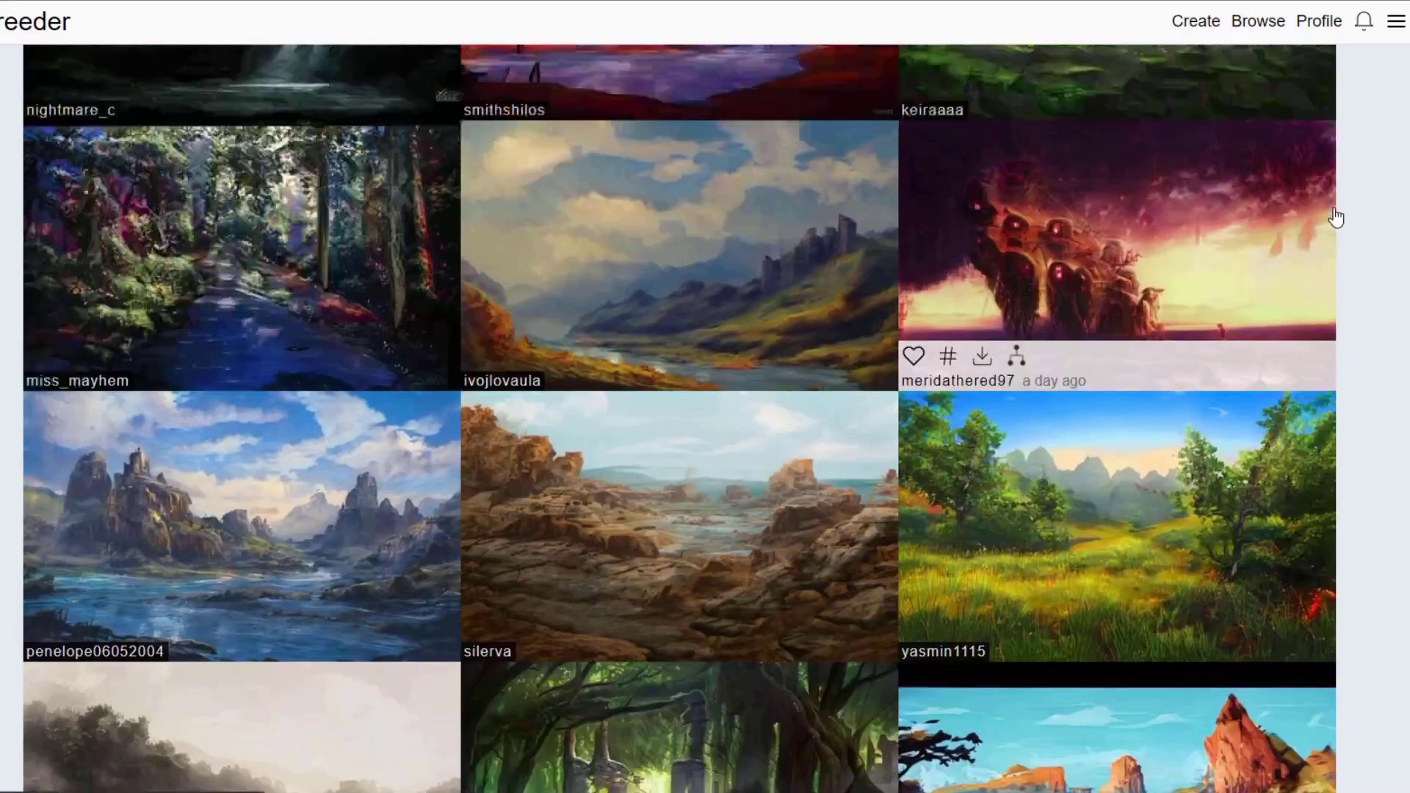
Scroll the trending landscape grid up and down to look over the images.
scroll(1332, 220, up, 5)
scroll(1331, 220, down, 12)
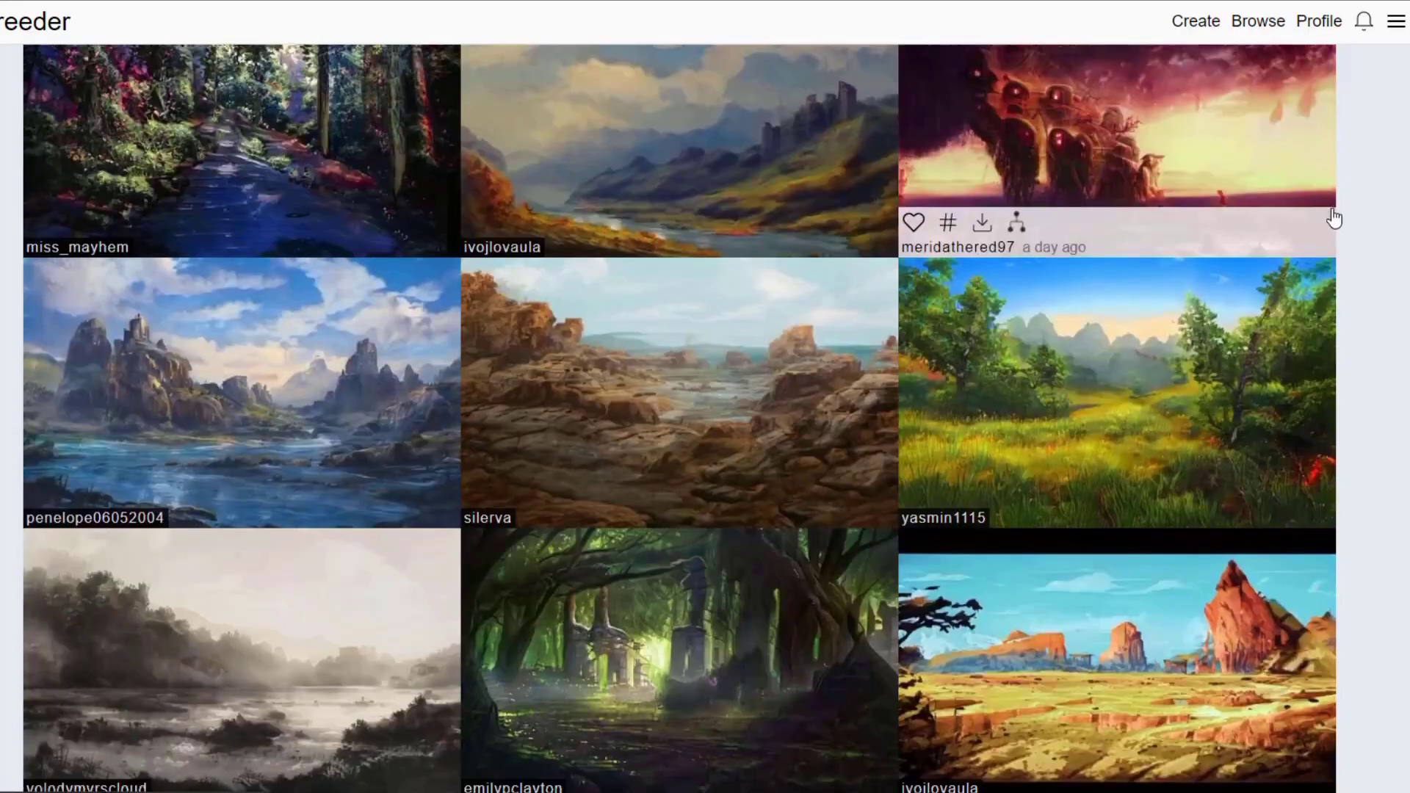
scroll(1330, 209, down, 7)
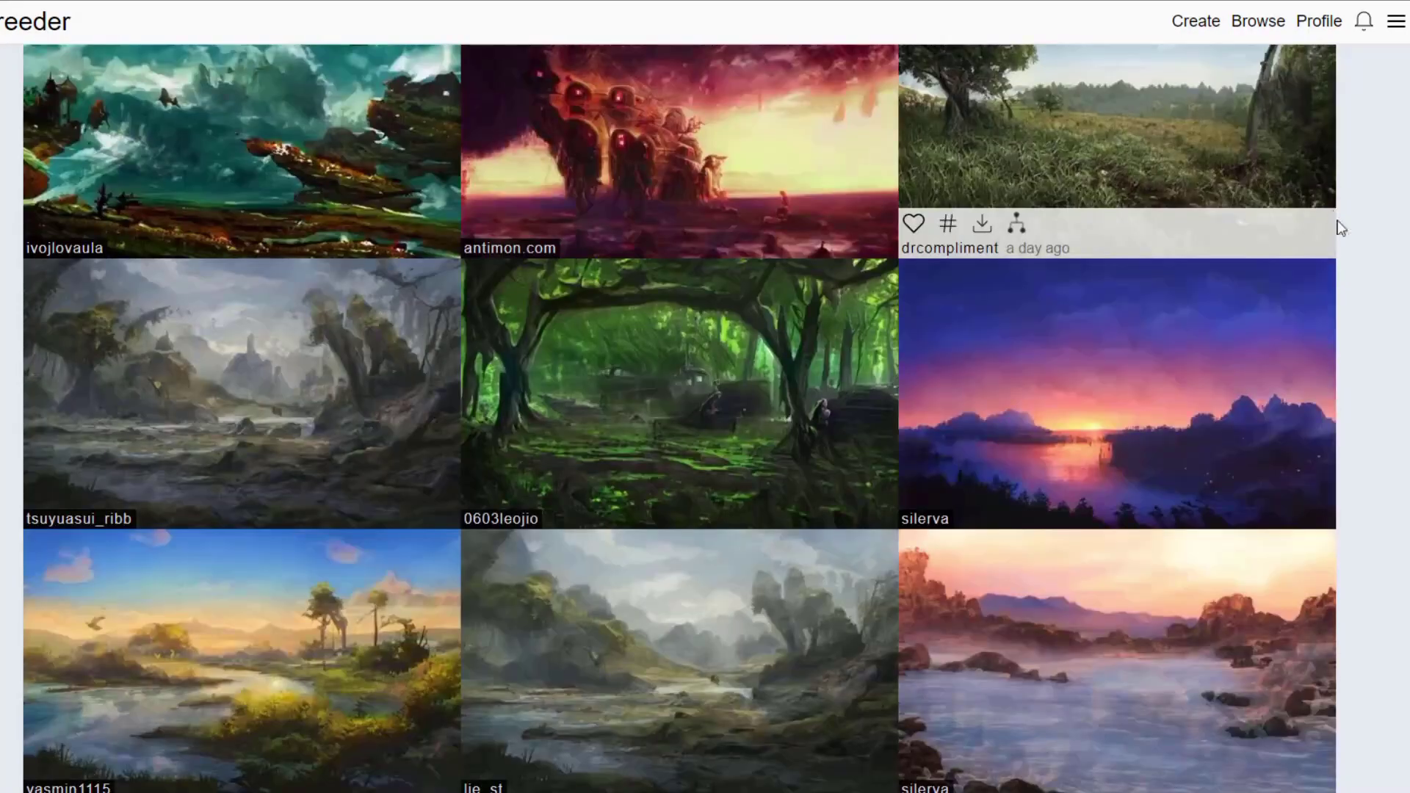
scroll(1388, 294, up, 20)
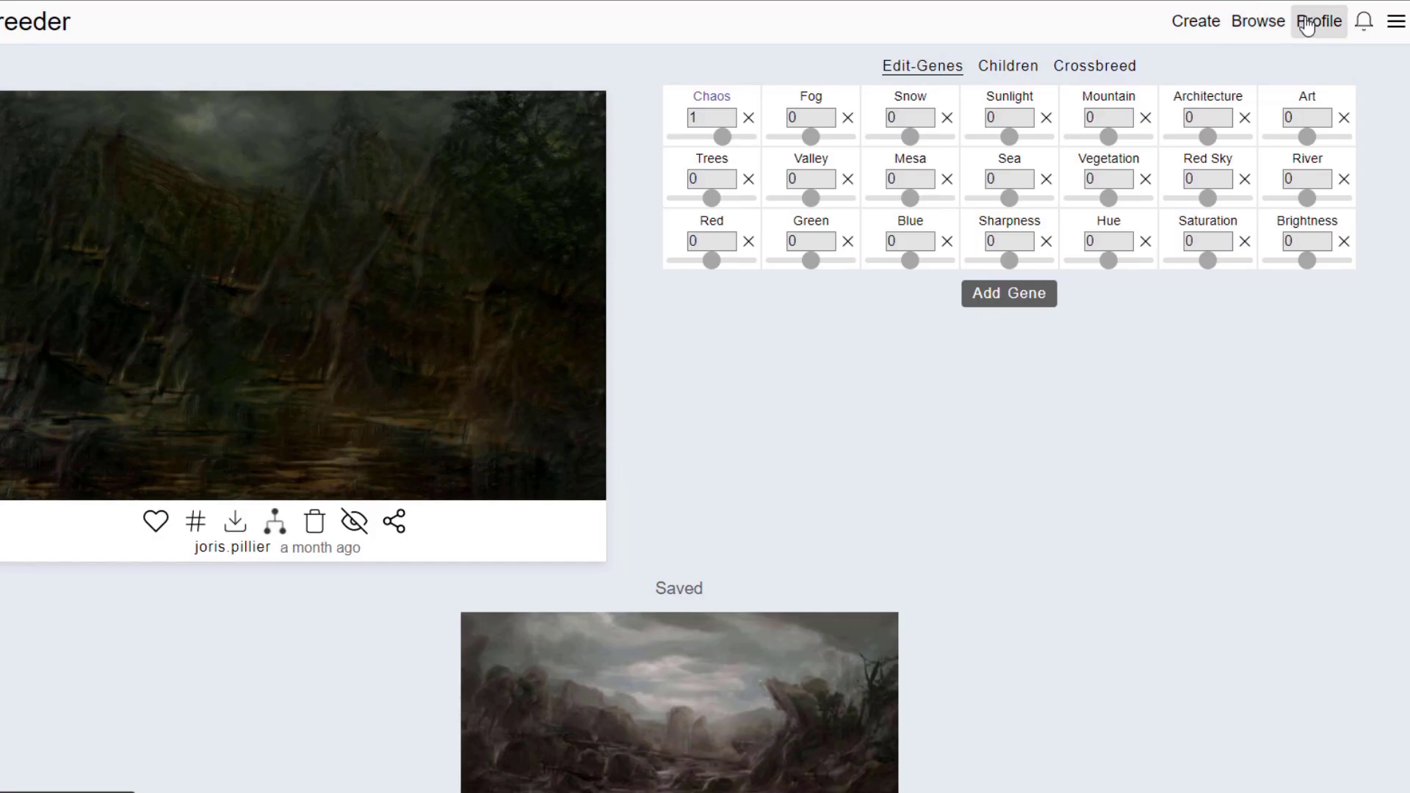
Open the Artbreeder profile and scroll down through the Created portraits.
click(1234, 20)
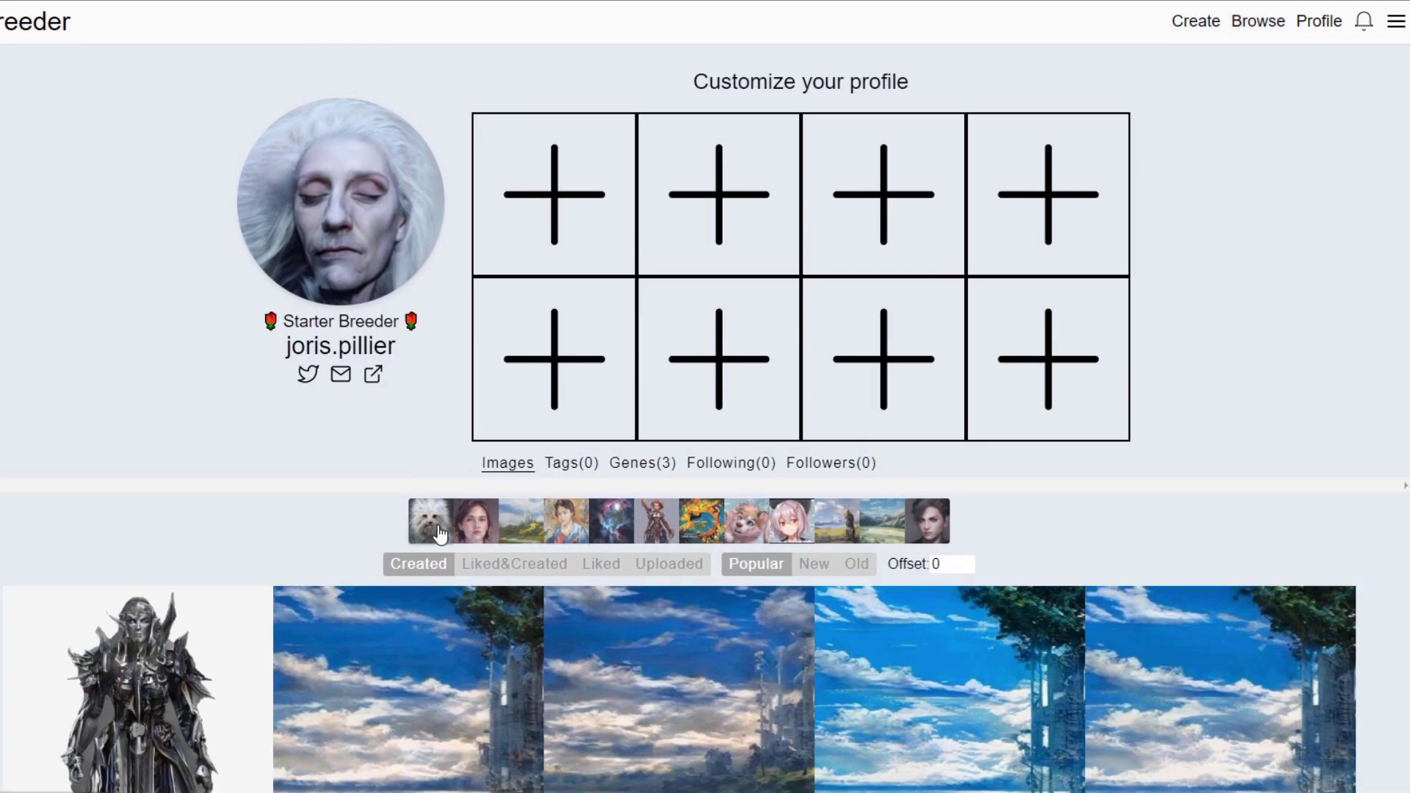
scroll(1005, 347, down, 2)
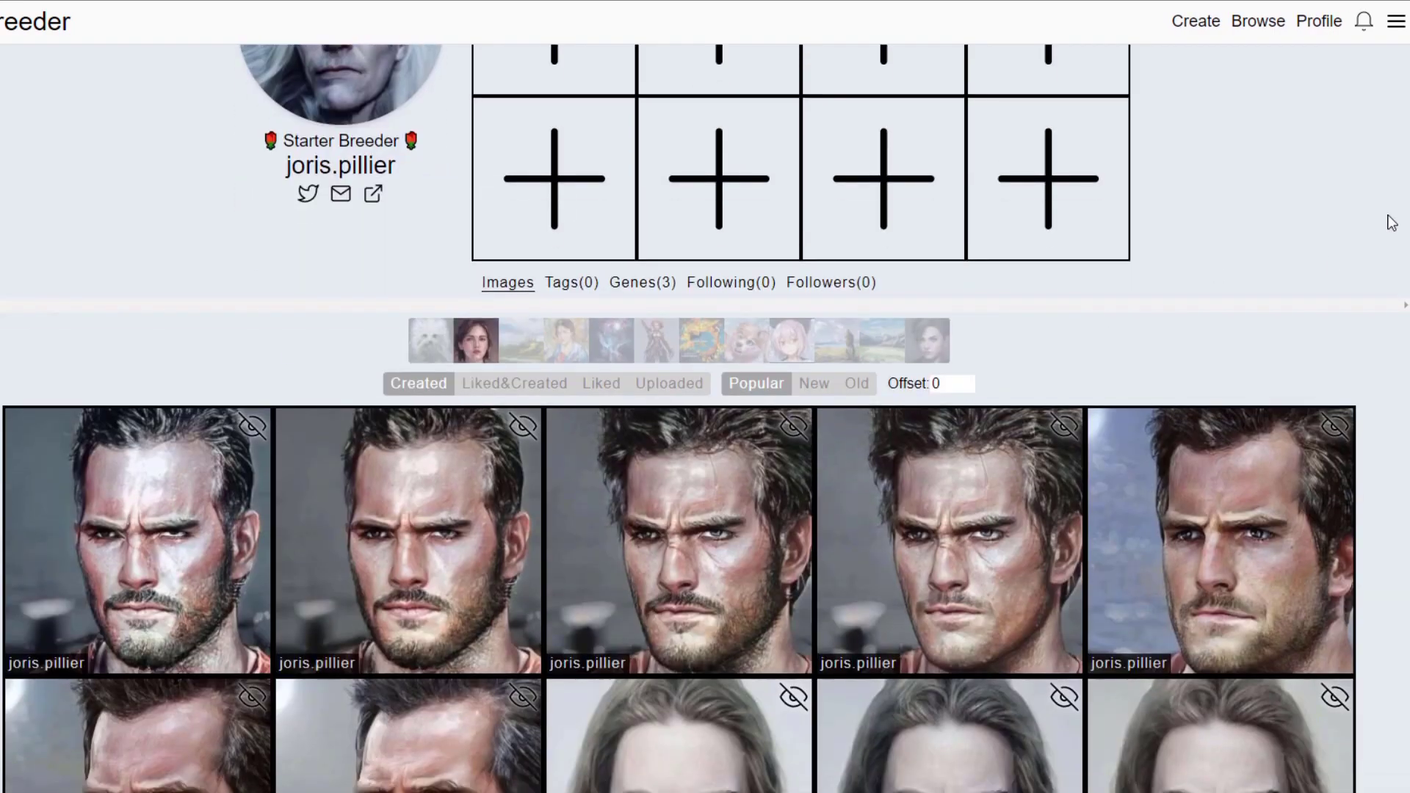
scroll(1256, 286, down, 3)
scroll(1388, 223, down, 3)
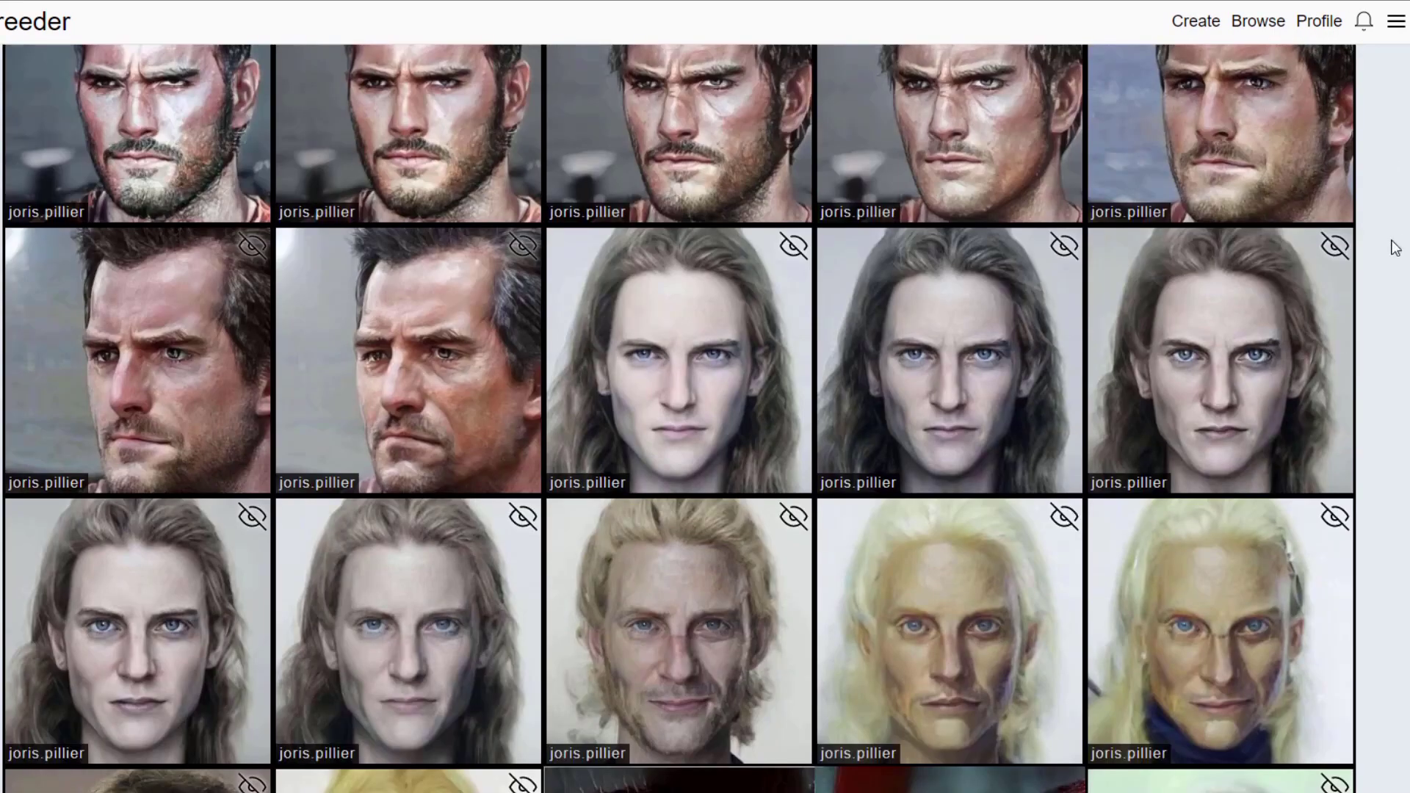
scroll(1394, 249, down, 3)
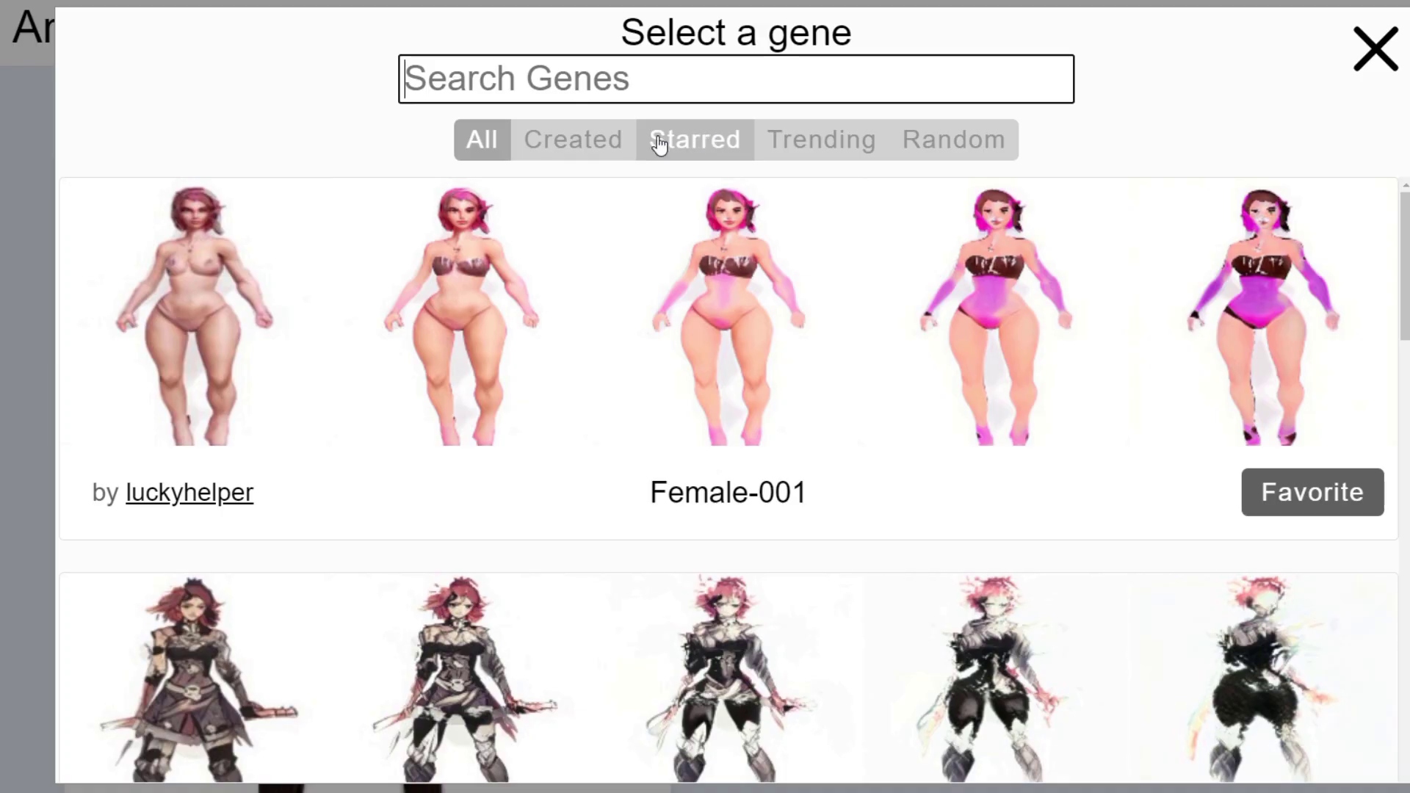
Add the Zombie Iropagis gene from your Created genes and strengthen it slightly.
click(576, 139)
click(485, 276)
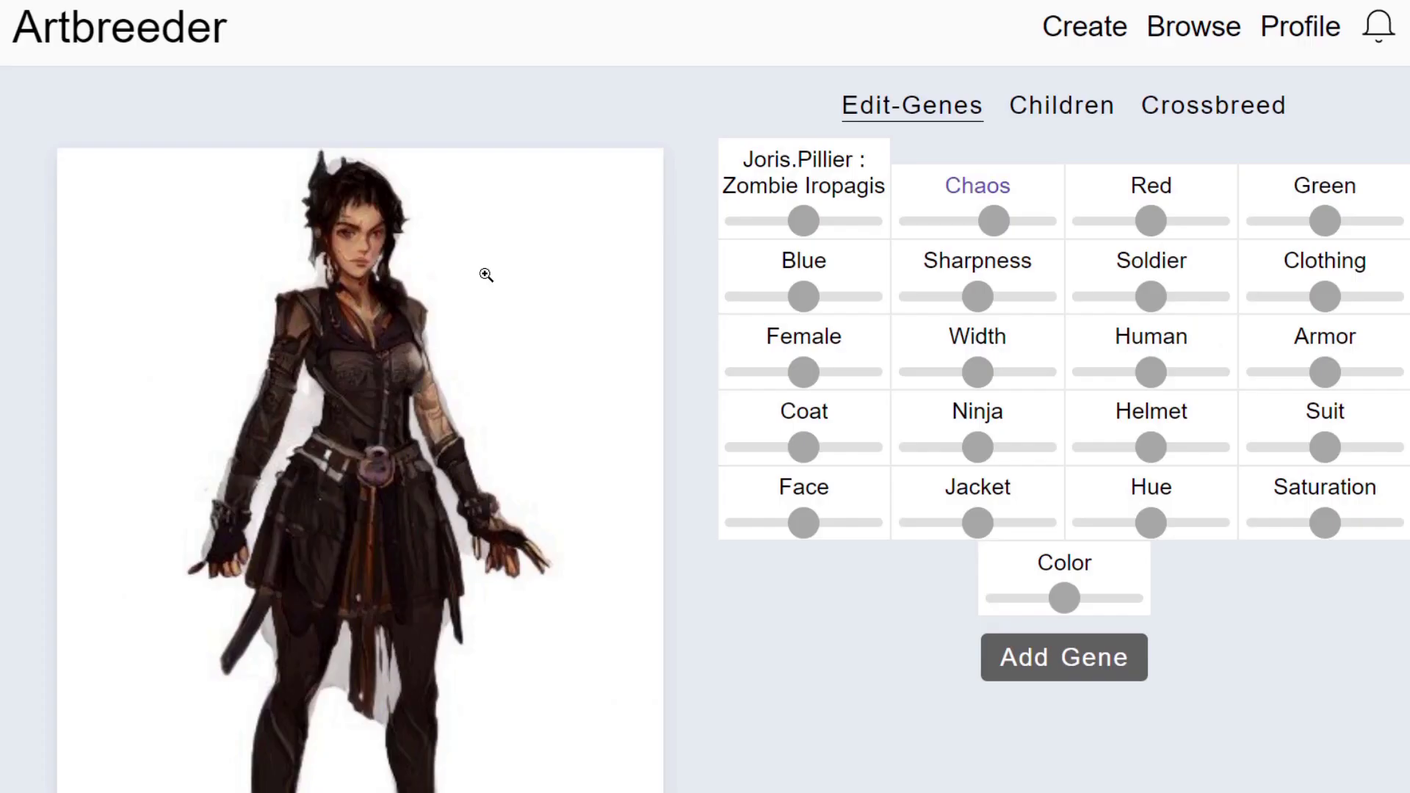
drag(803, 221, 824, 224)
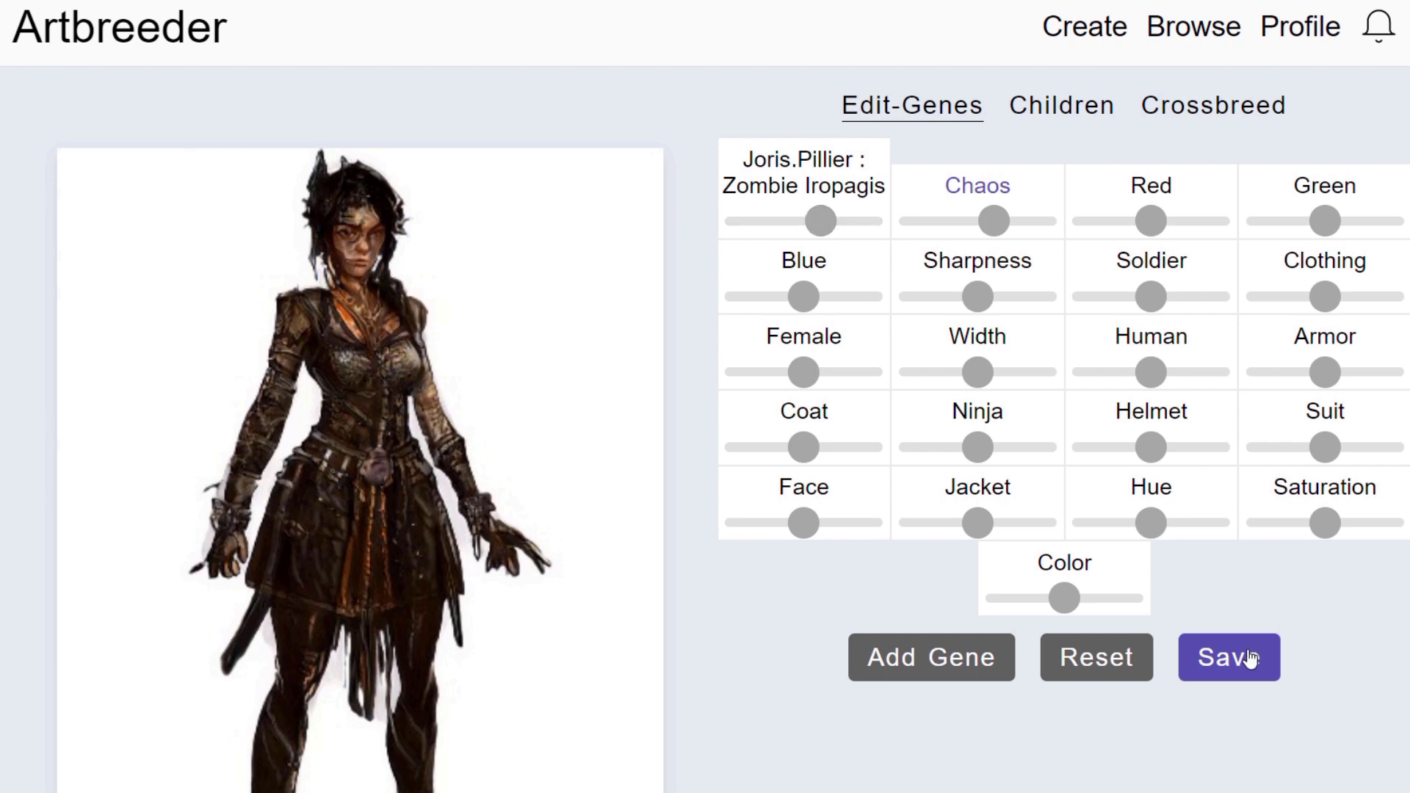
Generate more different child variations and make the first child the main image.
click(1079, 122)
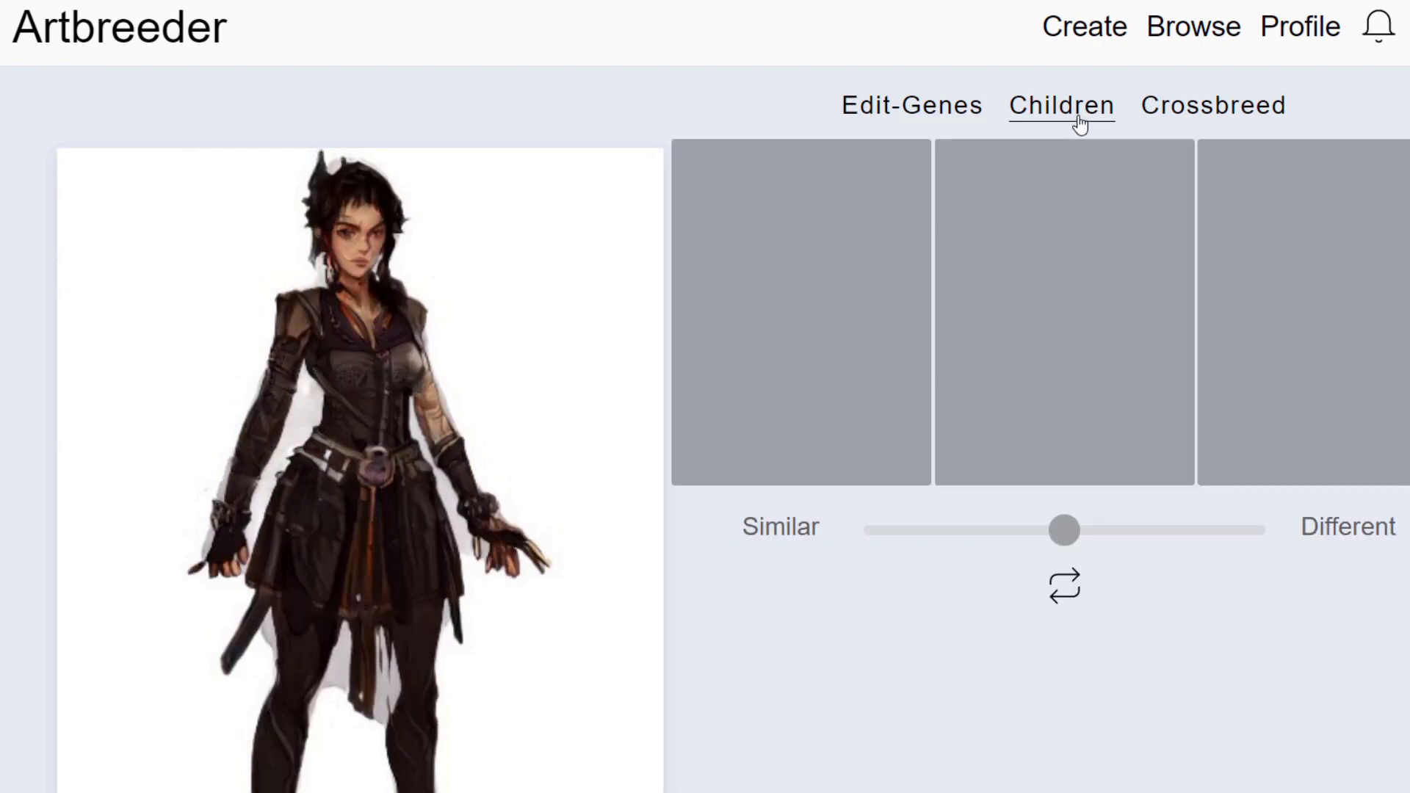
drag(1065, 530, 1186, 548)
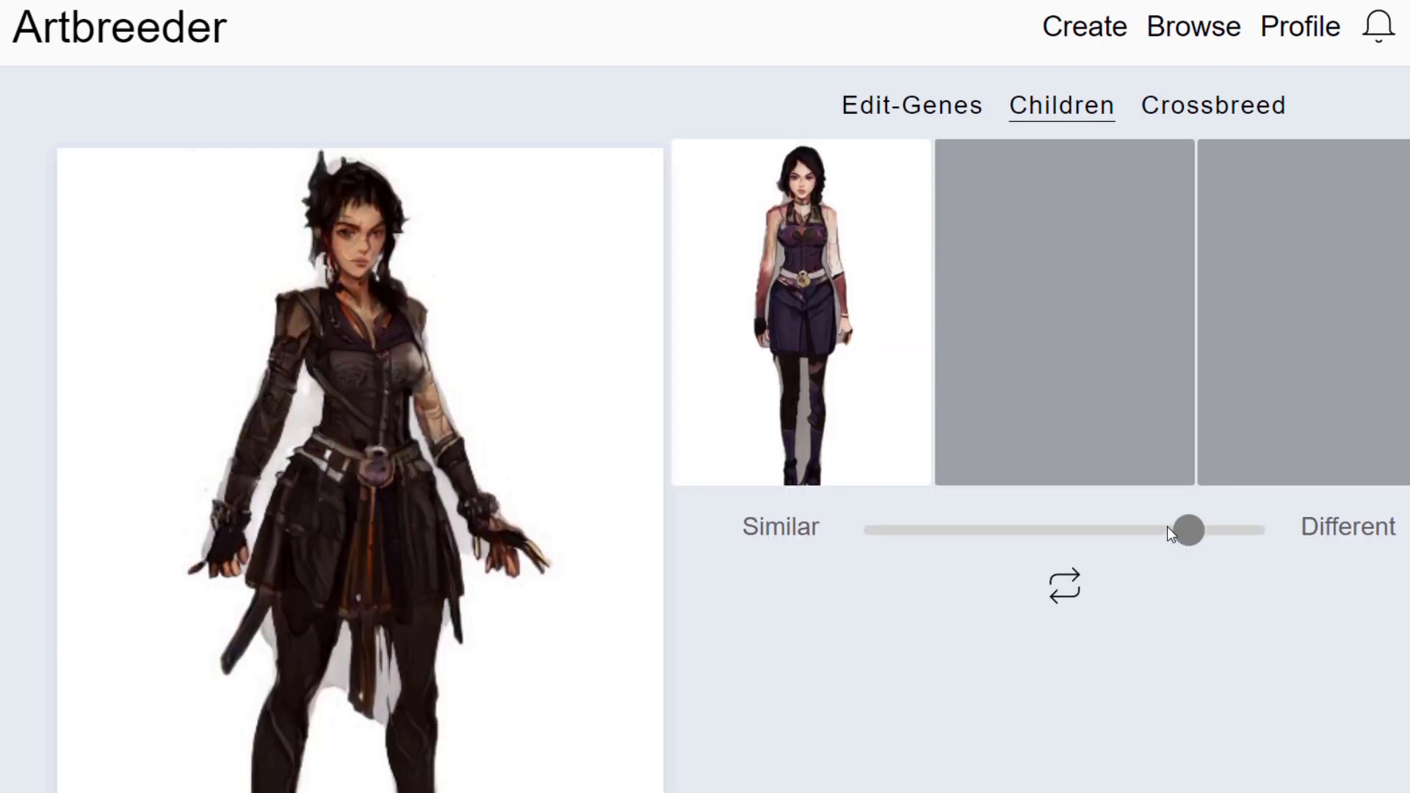
click(774, 282)
Open the first saved portrait and list your created genes to add a new one.
scroll(791, 565, down, 10)
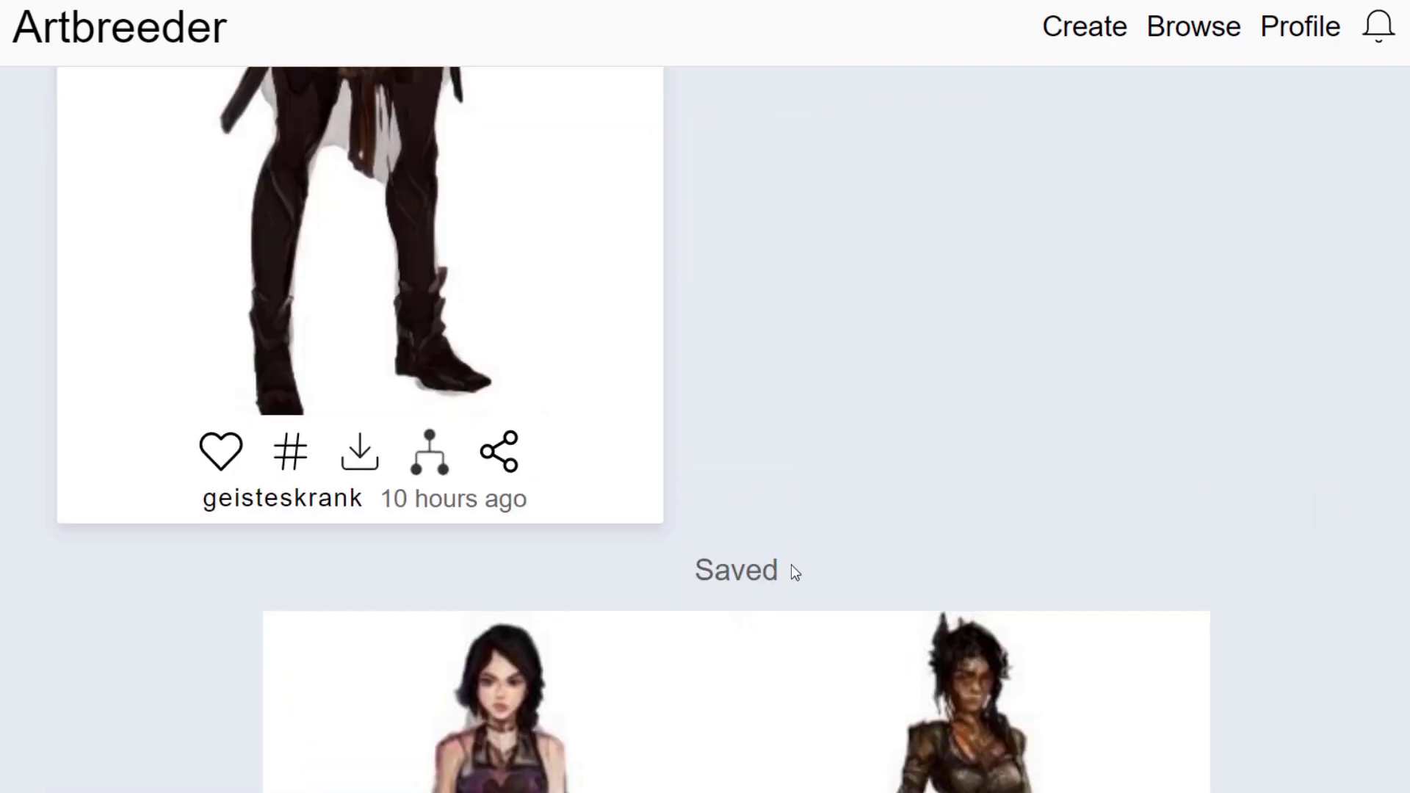
click(610, 624)
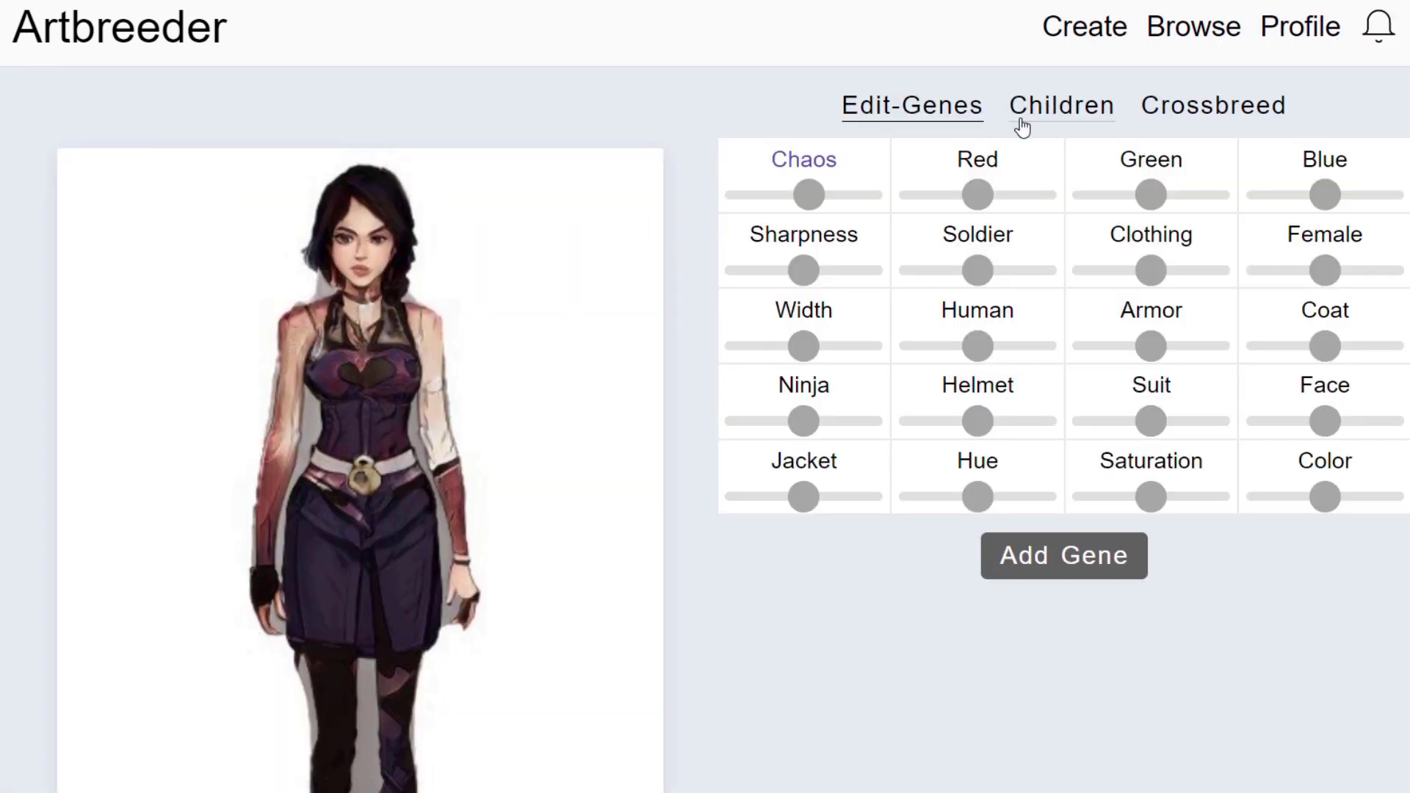
click(1048, 566)
click(542, 140)
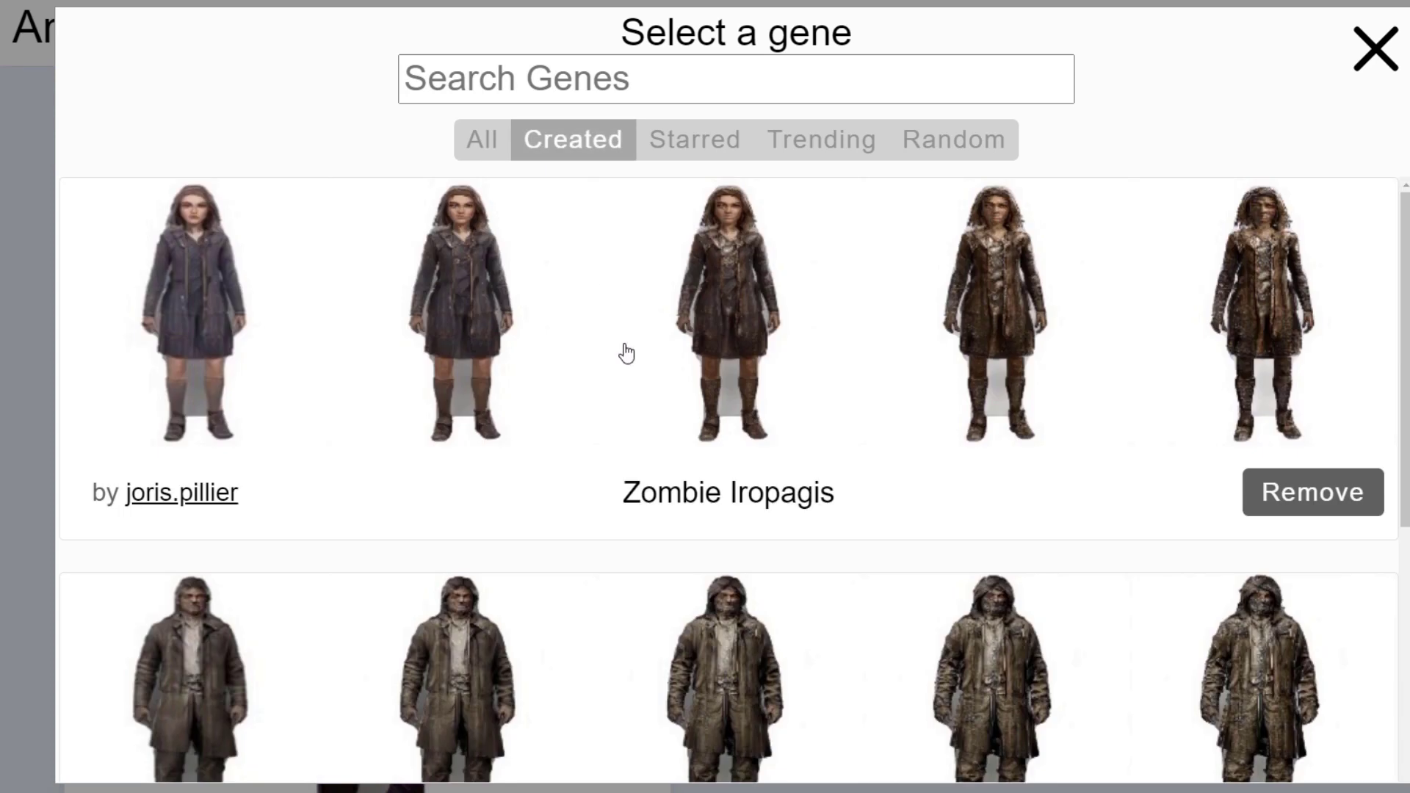
Add Zombie Iropagis at strength 0.45, then select the -48 Deep Style 2 log entry.
click(677, 327)
key(ctrl+minus)
scroll(712, 346, down, 1)
drag(768, 130, 779, 133)
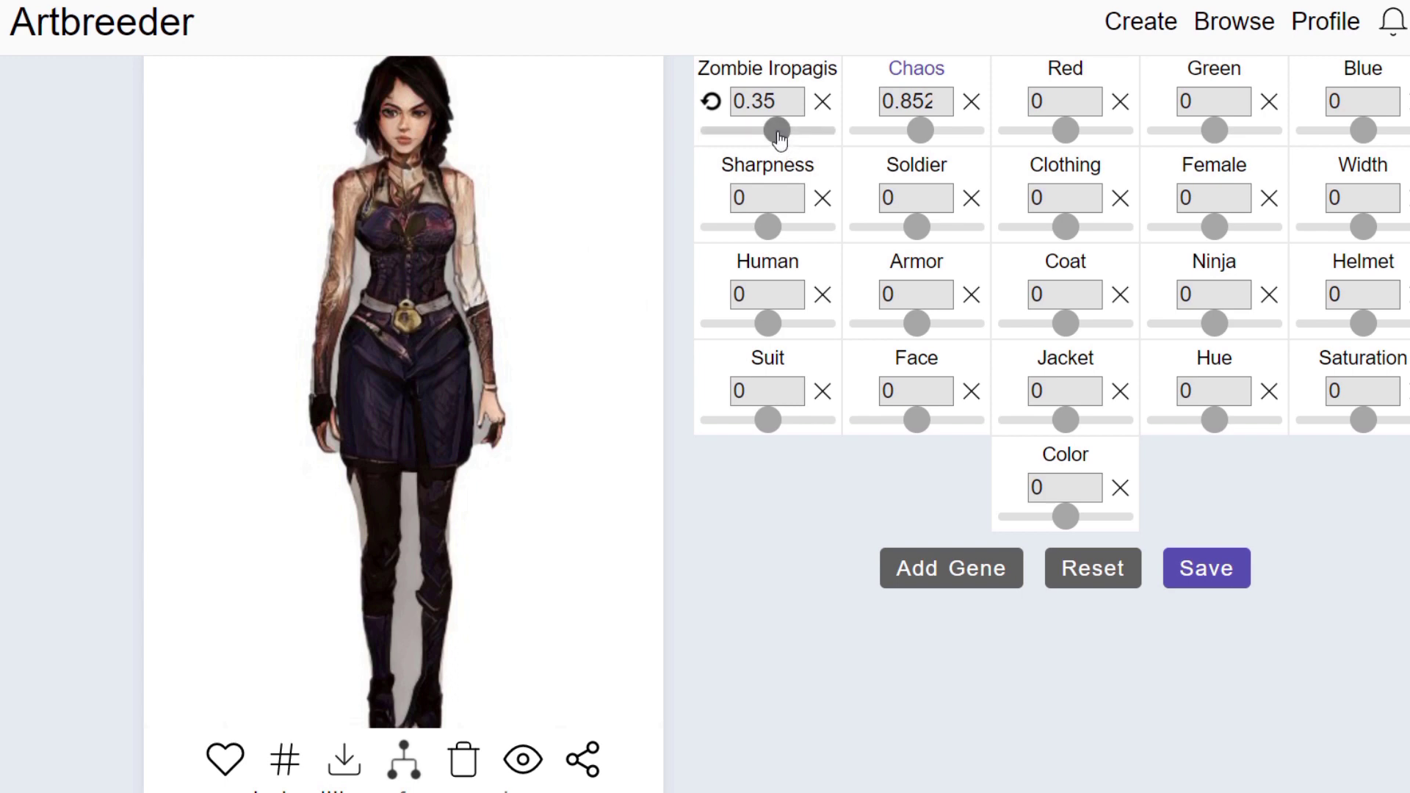
drag(777, 131, 780, 131)
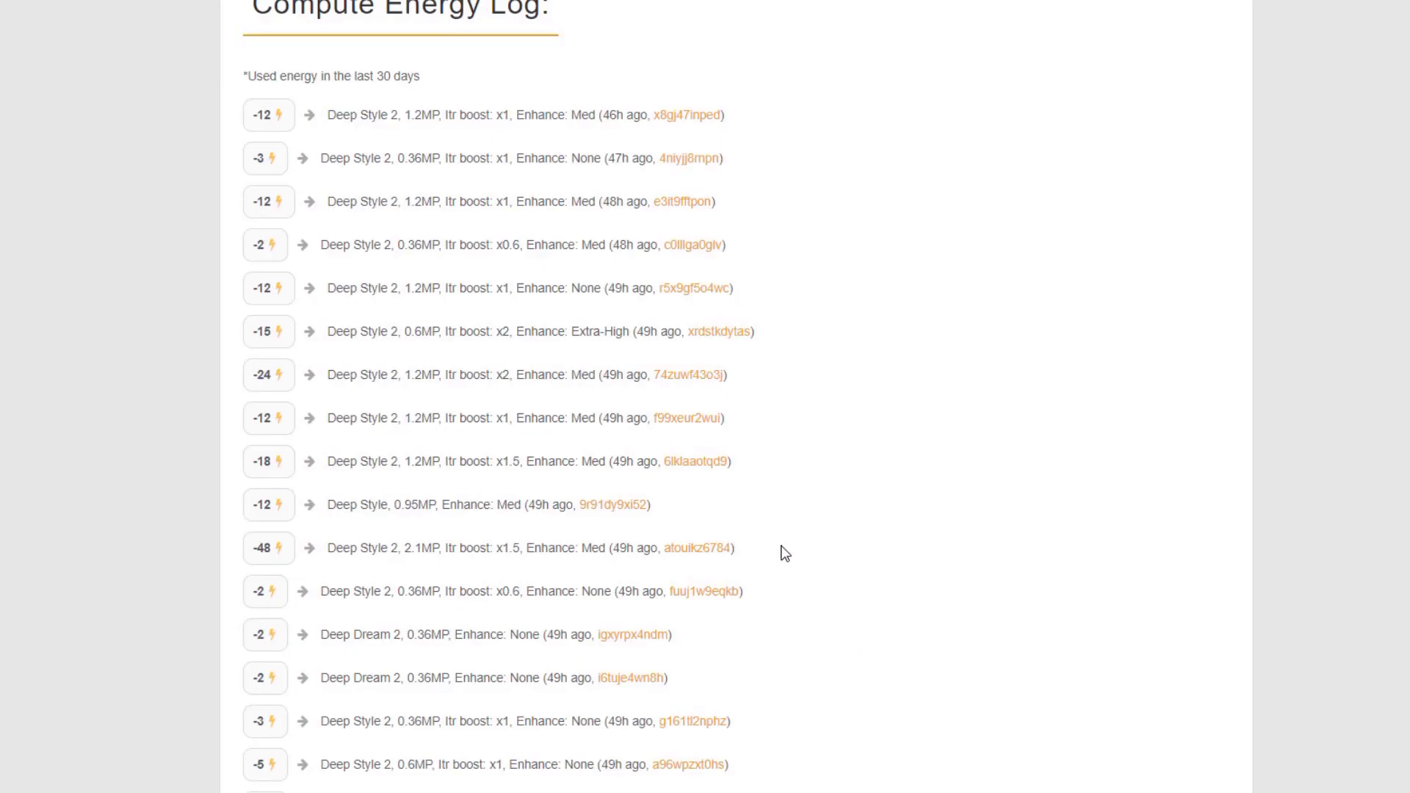
drag(785, 553, 247, 548)
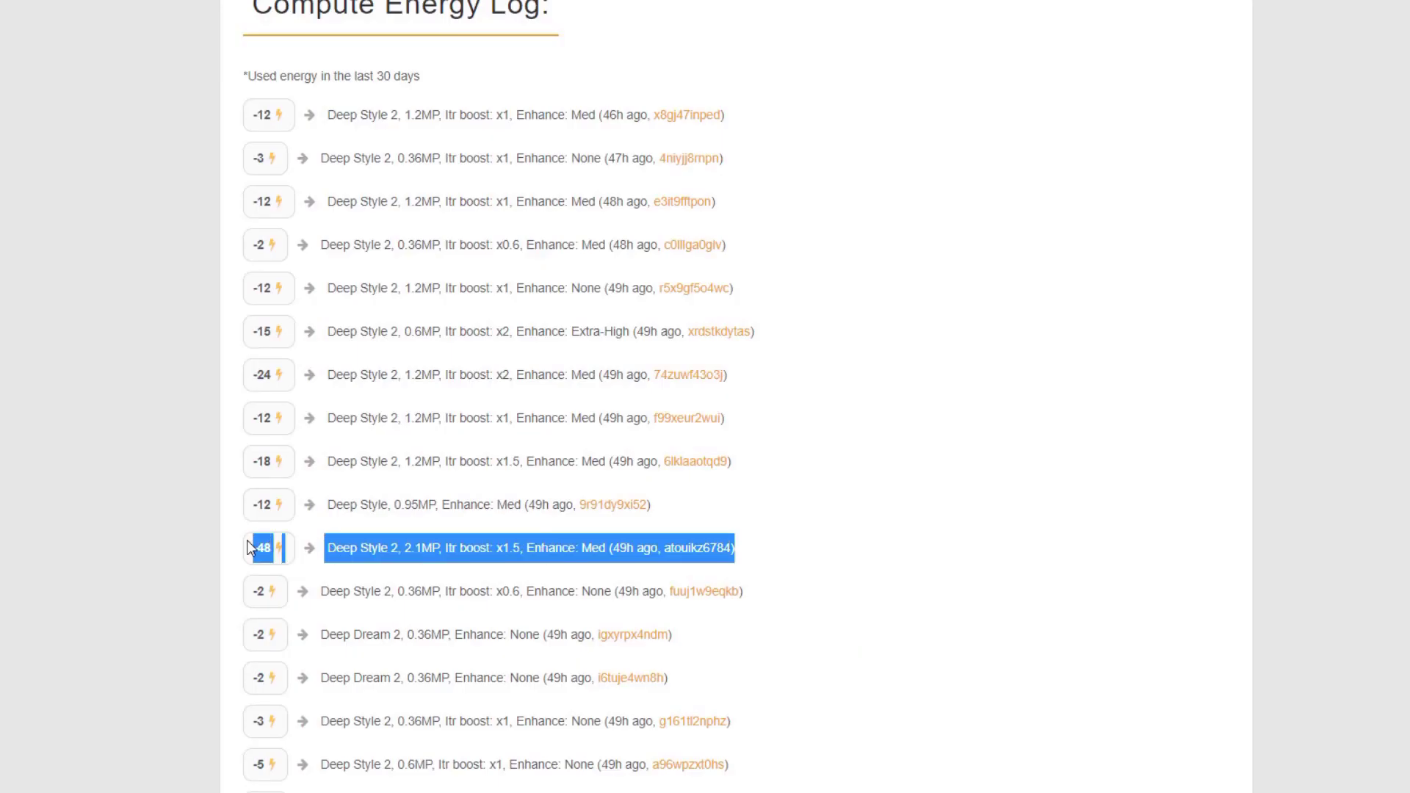
Open the image from the -48 energy Deep Style 2, 2.1MP log entry.
click(867, 587)
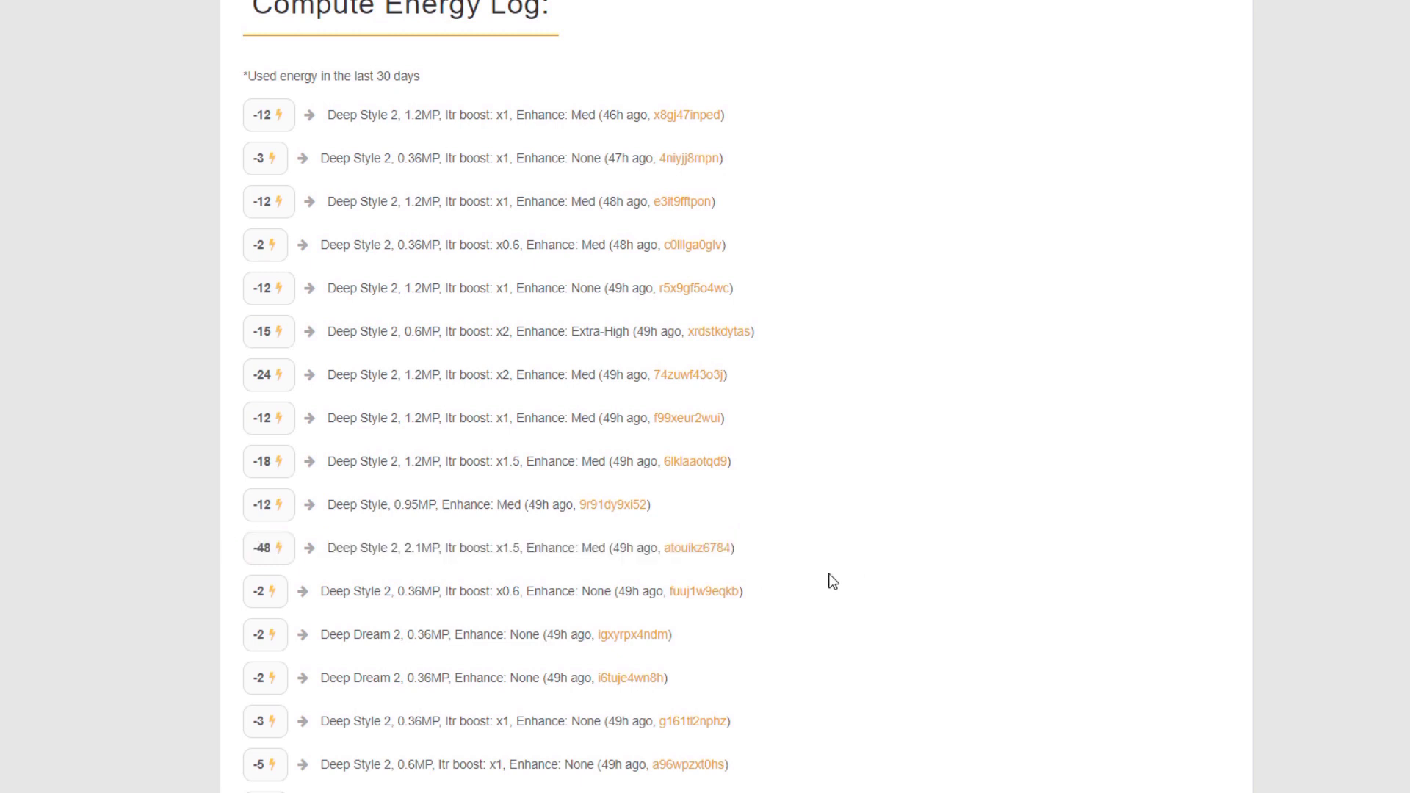
click(697, 548)
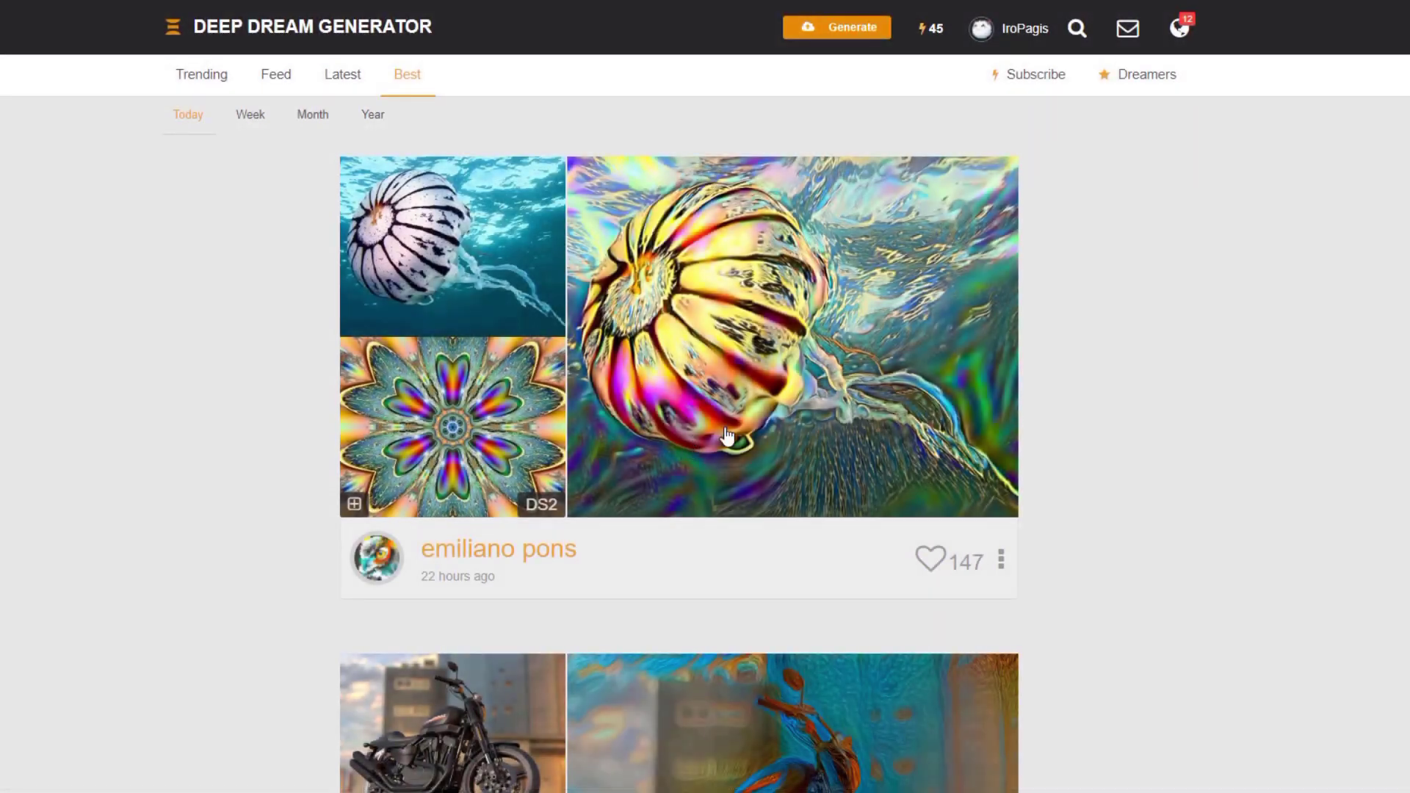
Preview the jellyfish and glowing cat images full-size from the Best › Today feed.
scroll(1036, 474, down, 1)
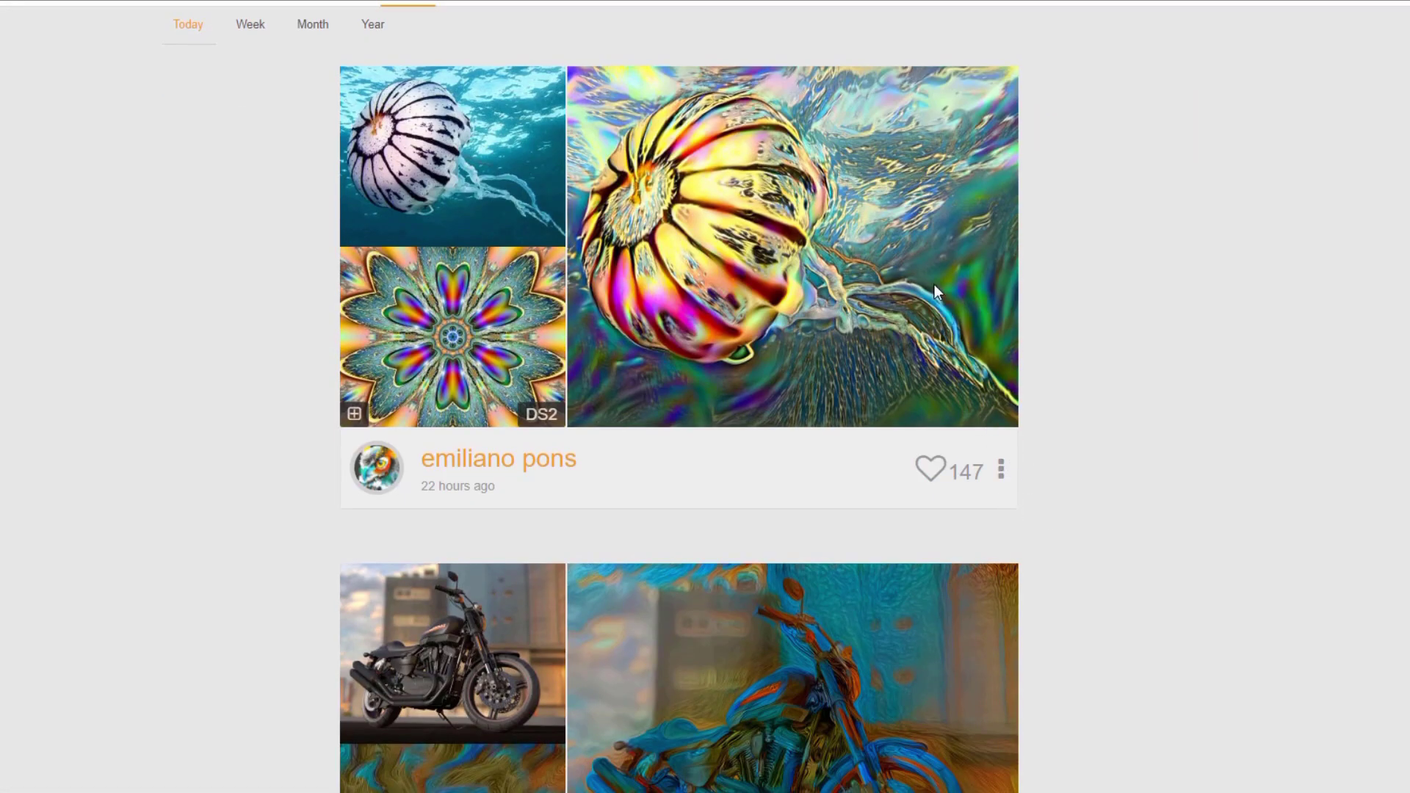
click(935, 287)
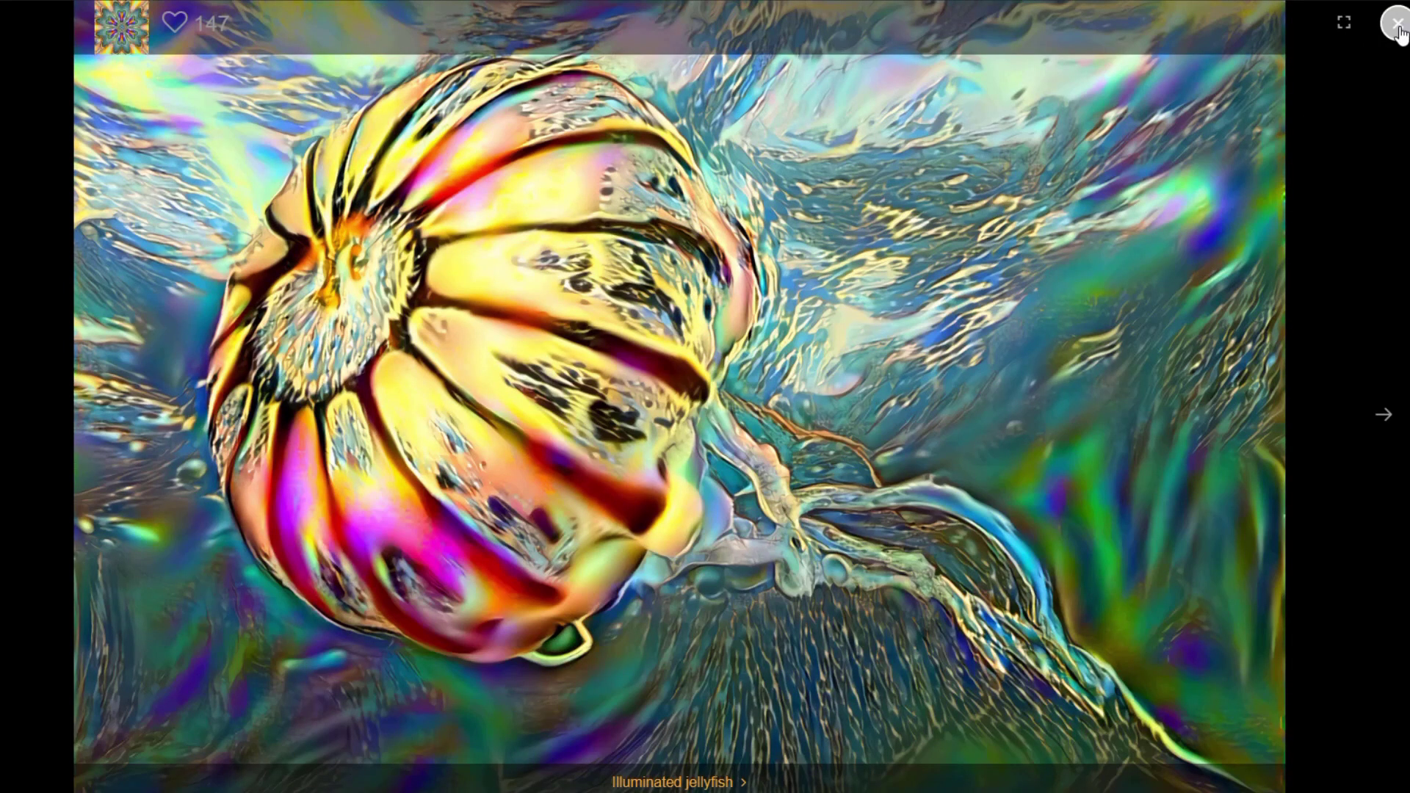
click(1396, 26)
scroll(1231, 337, down, 4)
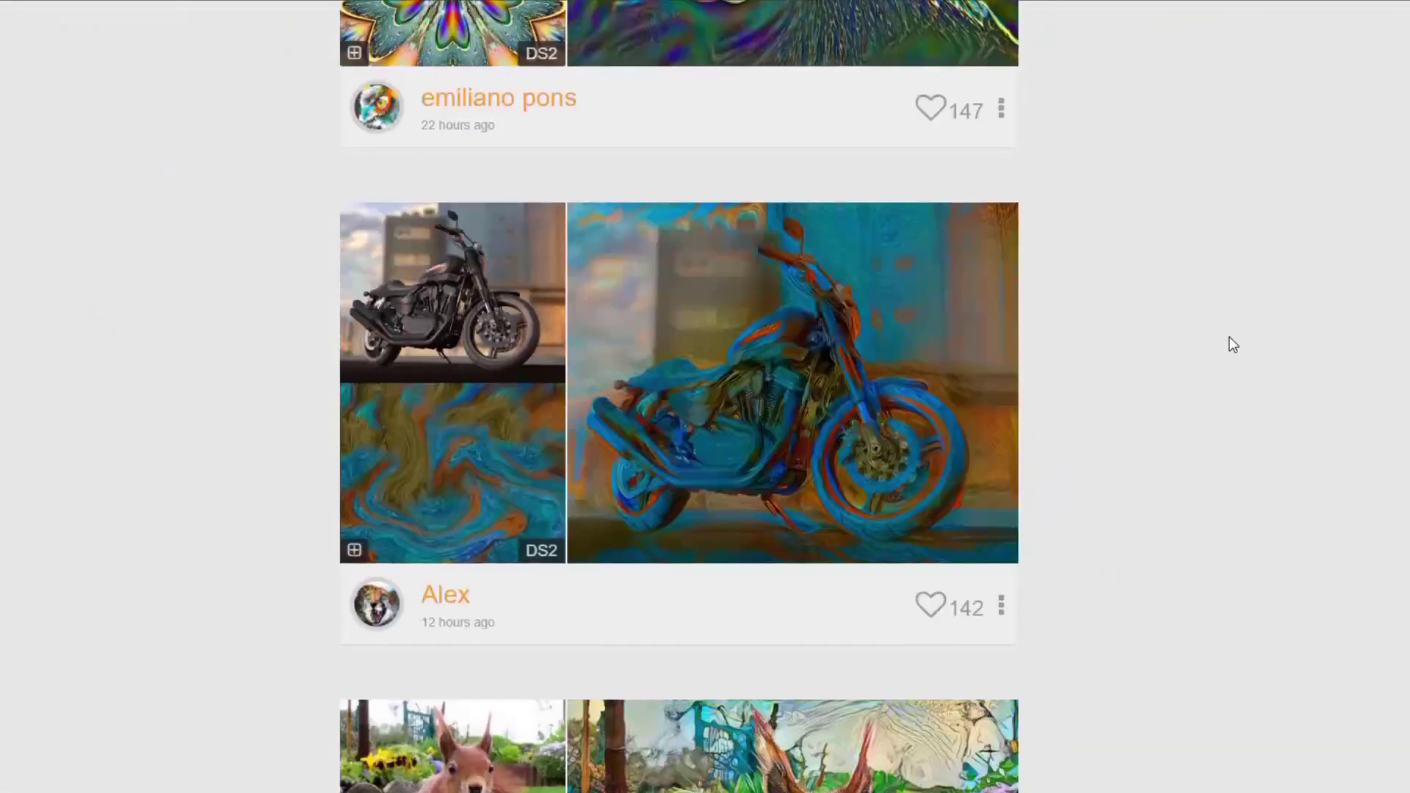
scroll(1229, 338, down, 5)
scroll(1190, 406, down, 6)
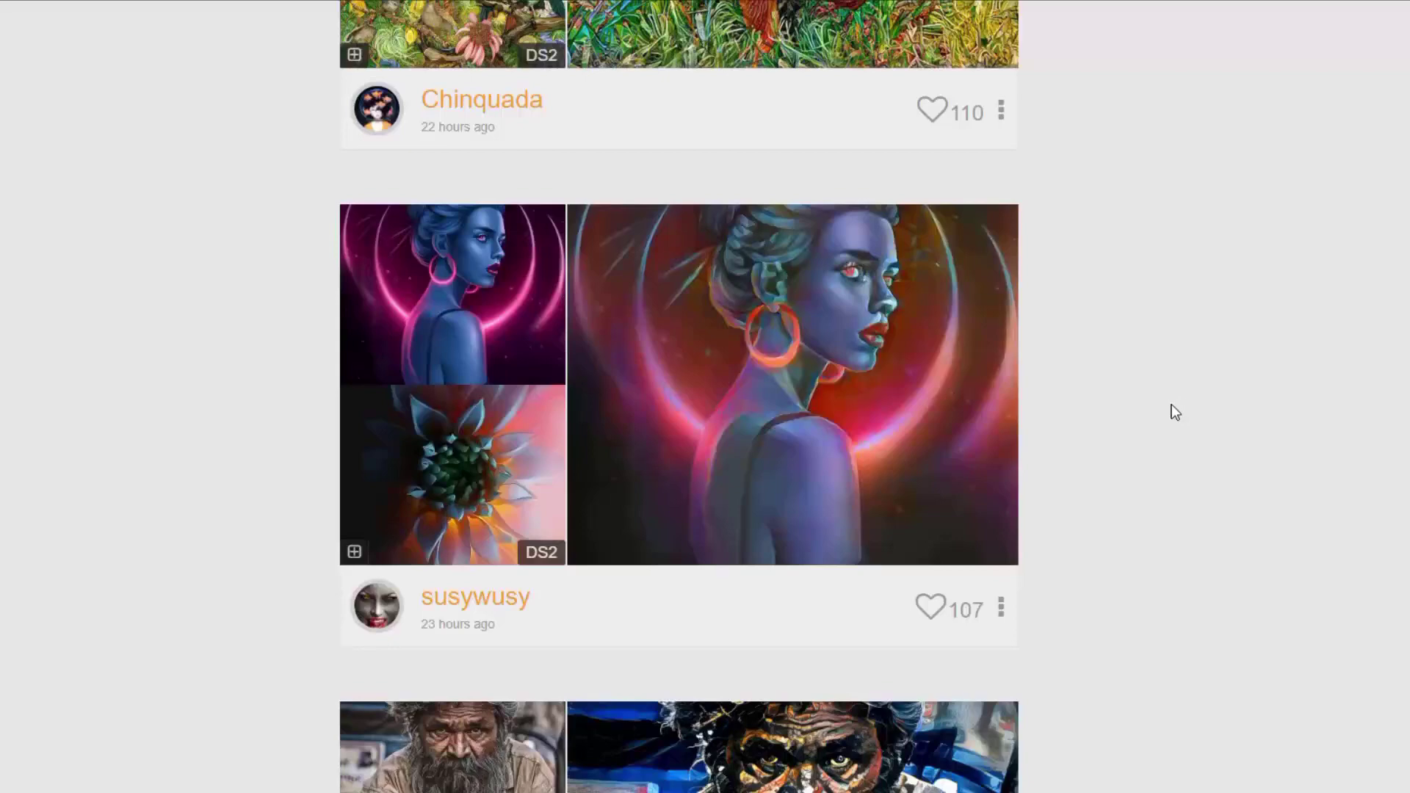
scroll(1172, 409, down, 5)
scroll(959, 459, down, 4)
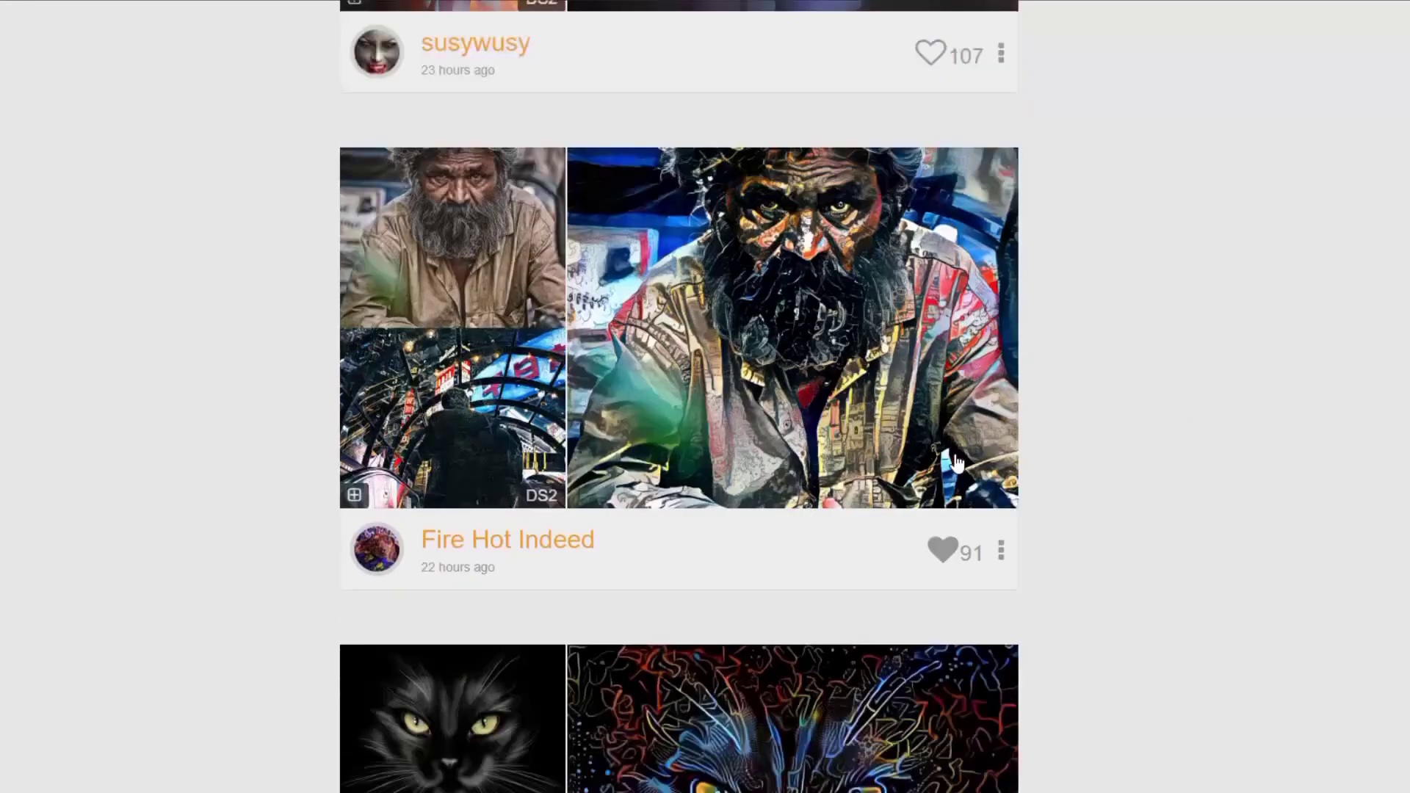
click(957, 465)
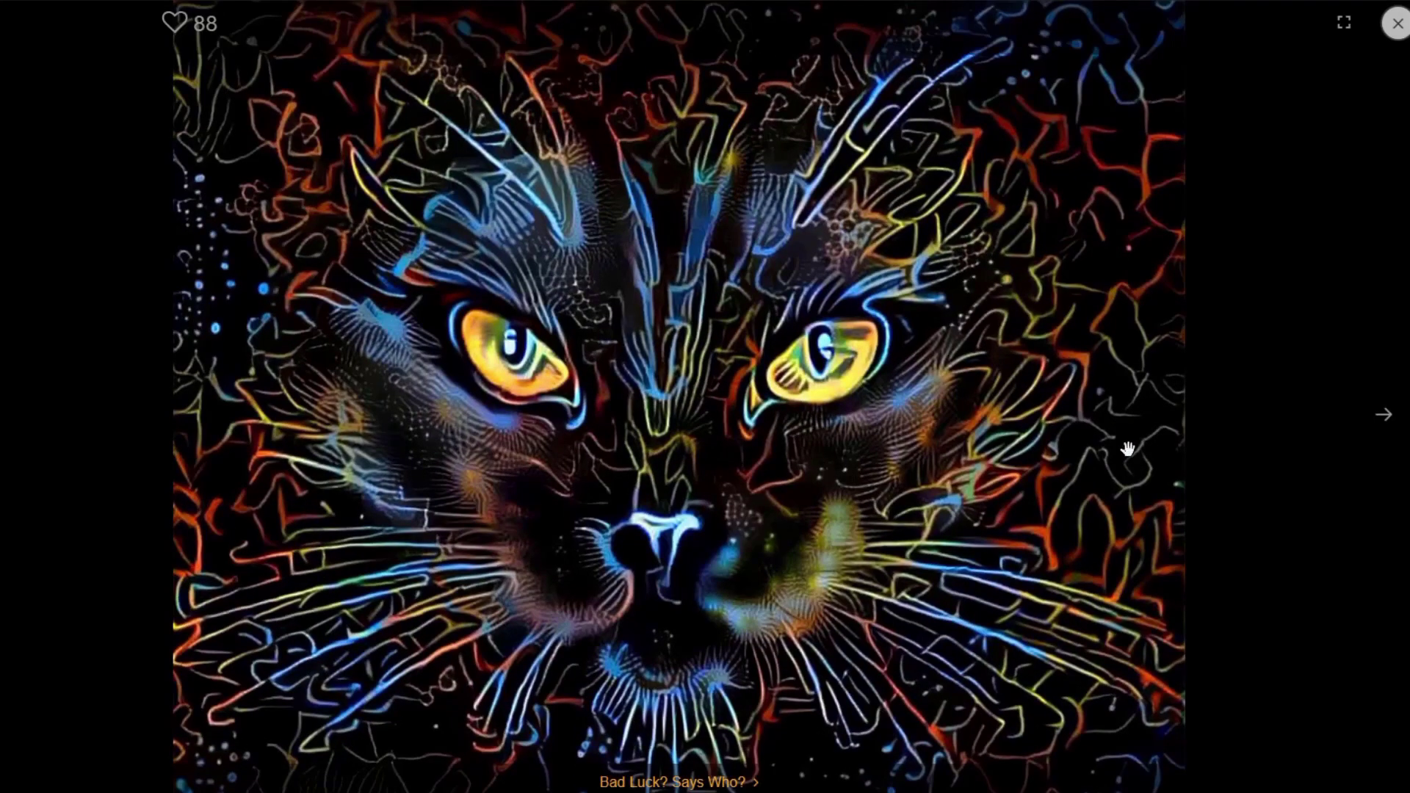
click(1397, 24)
Preview the Bird and Cross painting and the painted face portrait full-size.
scroll(1223, 297, down, 5)
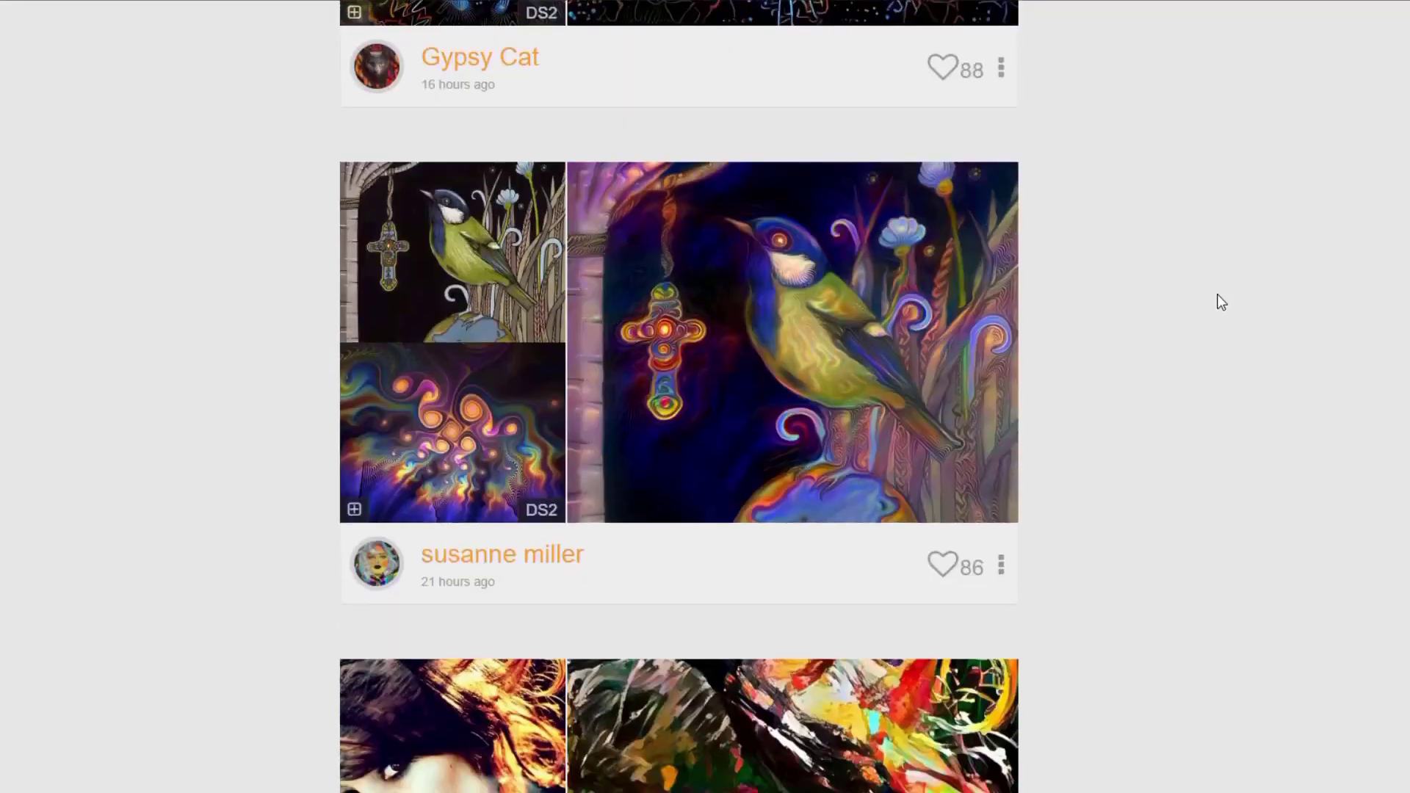
click(977, 399)
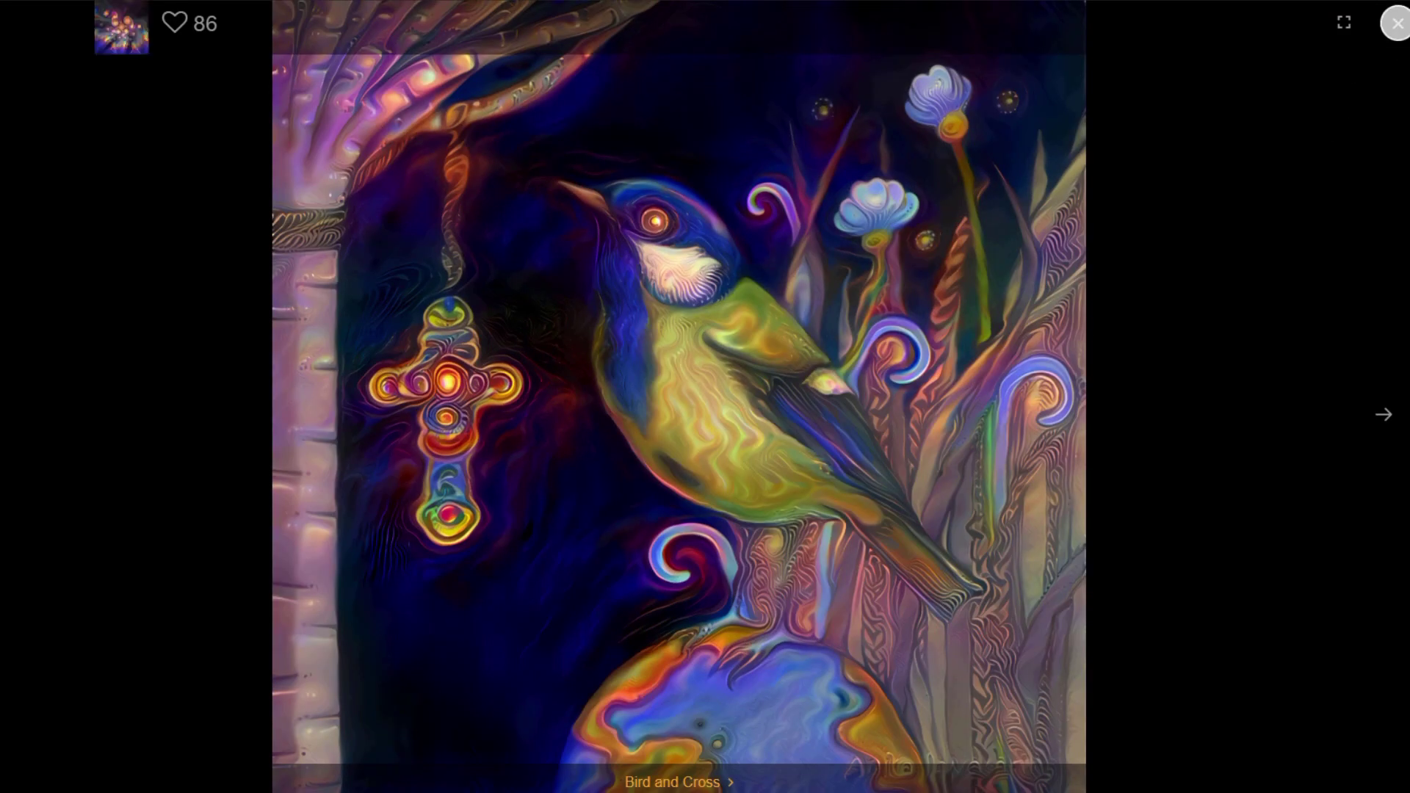
click(1396, 24)
scroll(1166, 289, down, 3)
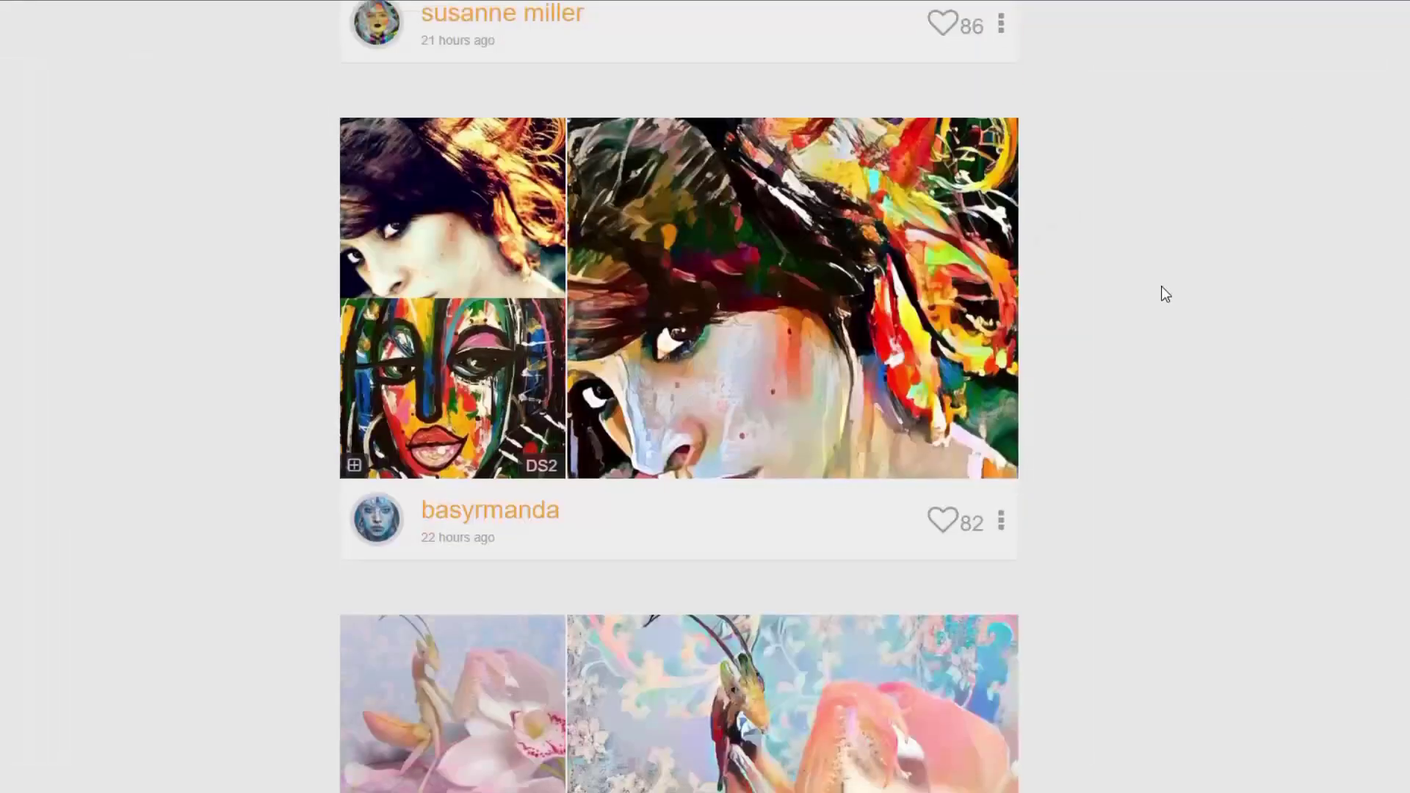
click(980, 325)
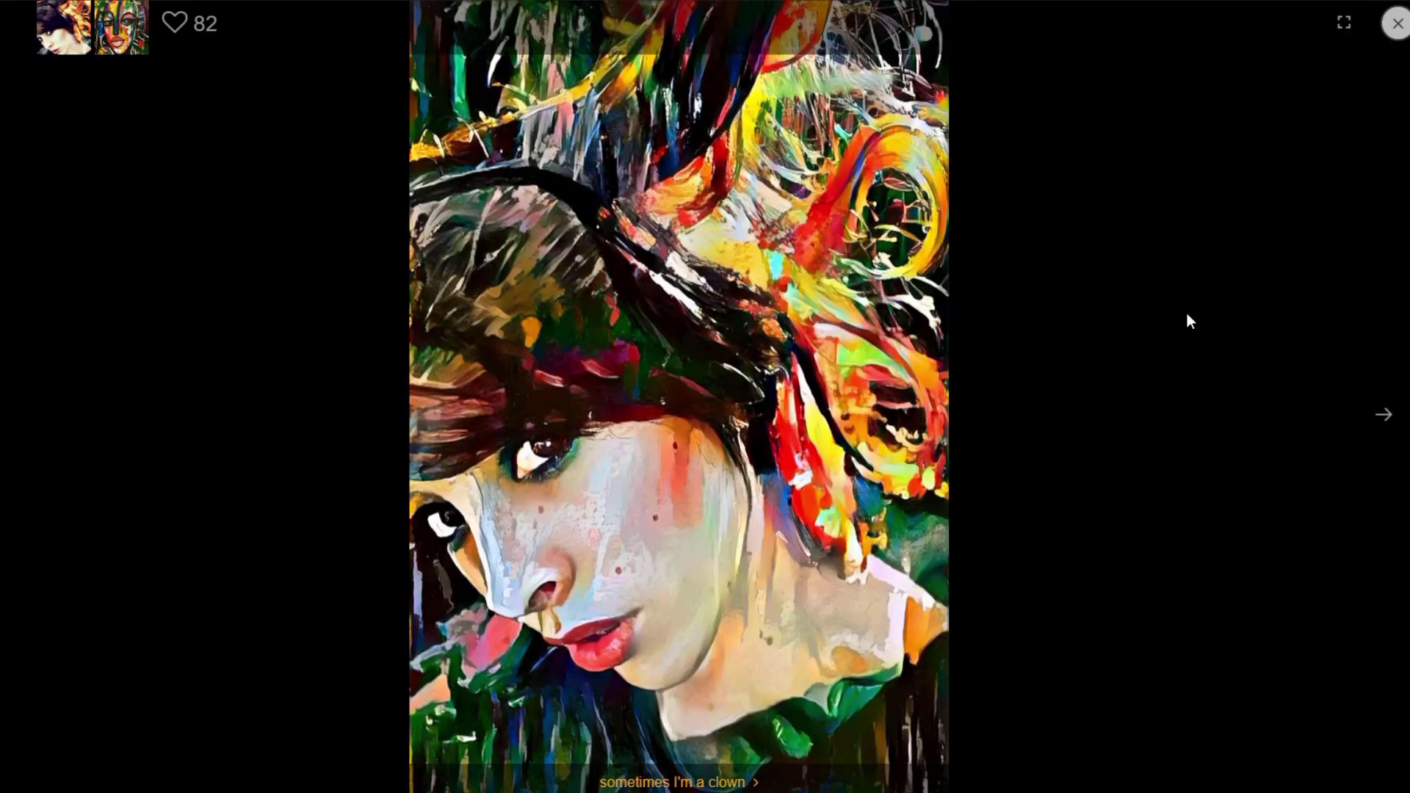
click(1400, 37)
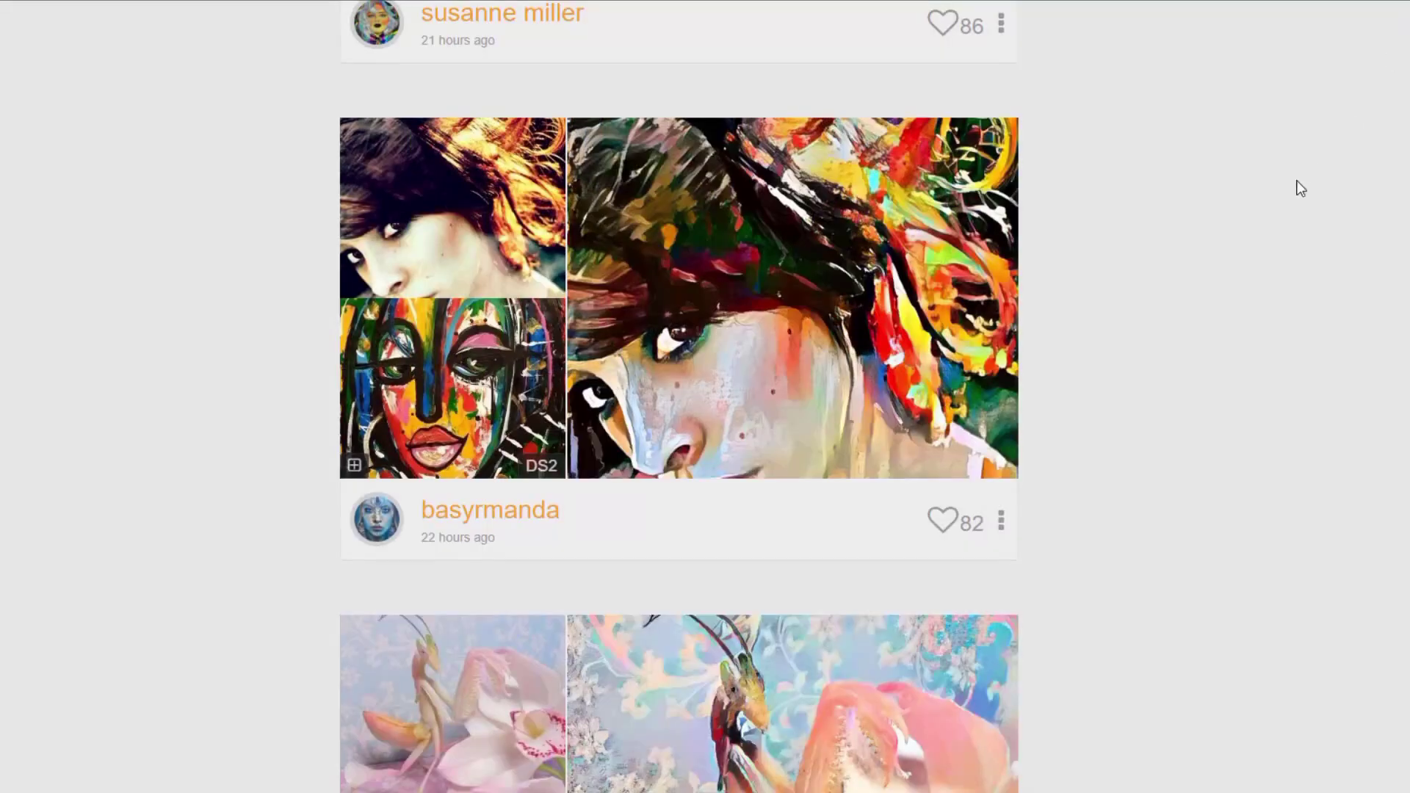
Preview the Praying Mantis and yellow car paintings full-size.
scroll(1279, 221, down, 4)
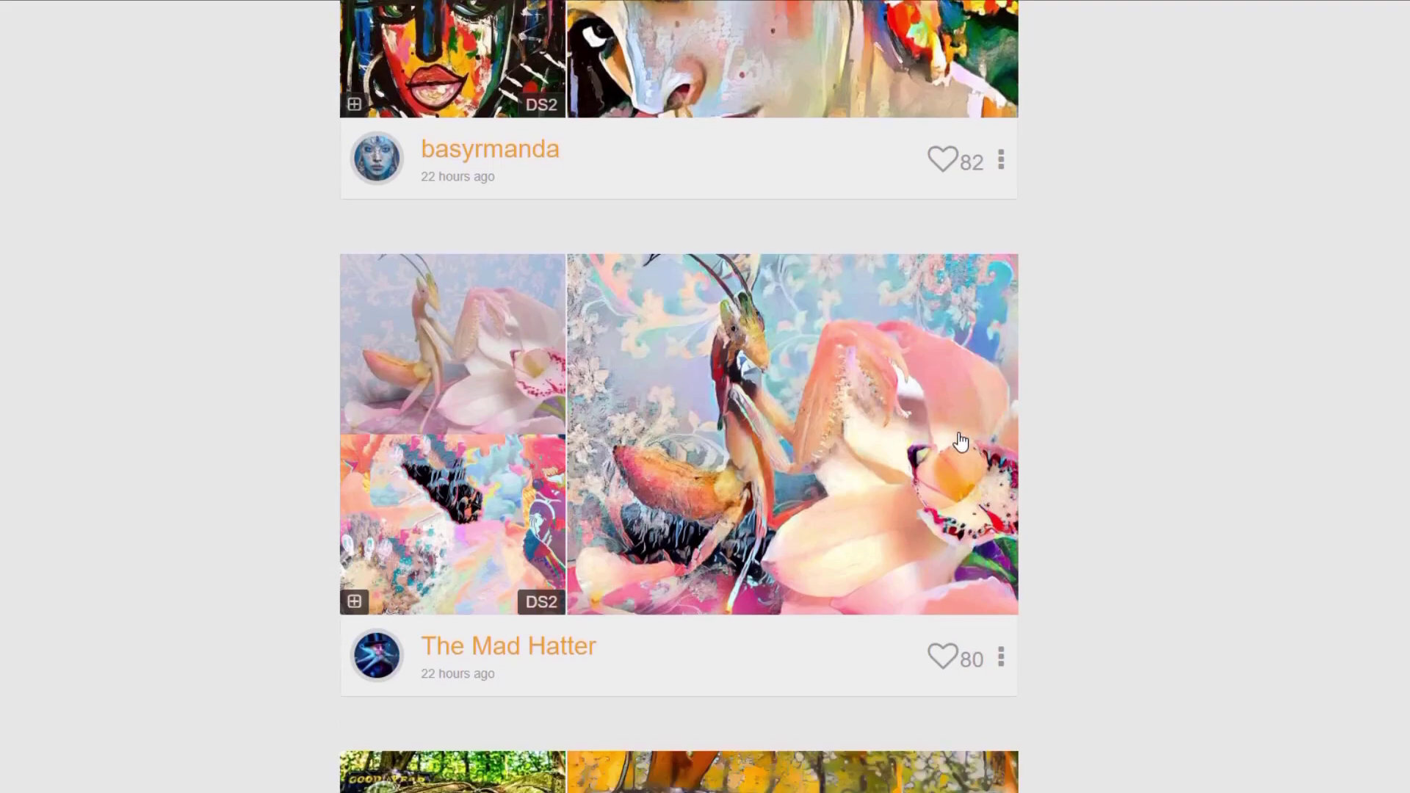
click(961, 443)
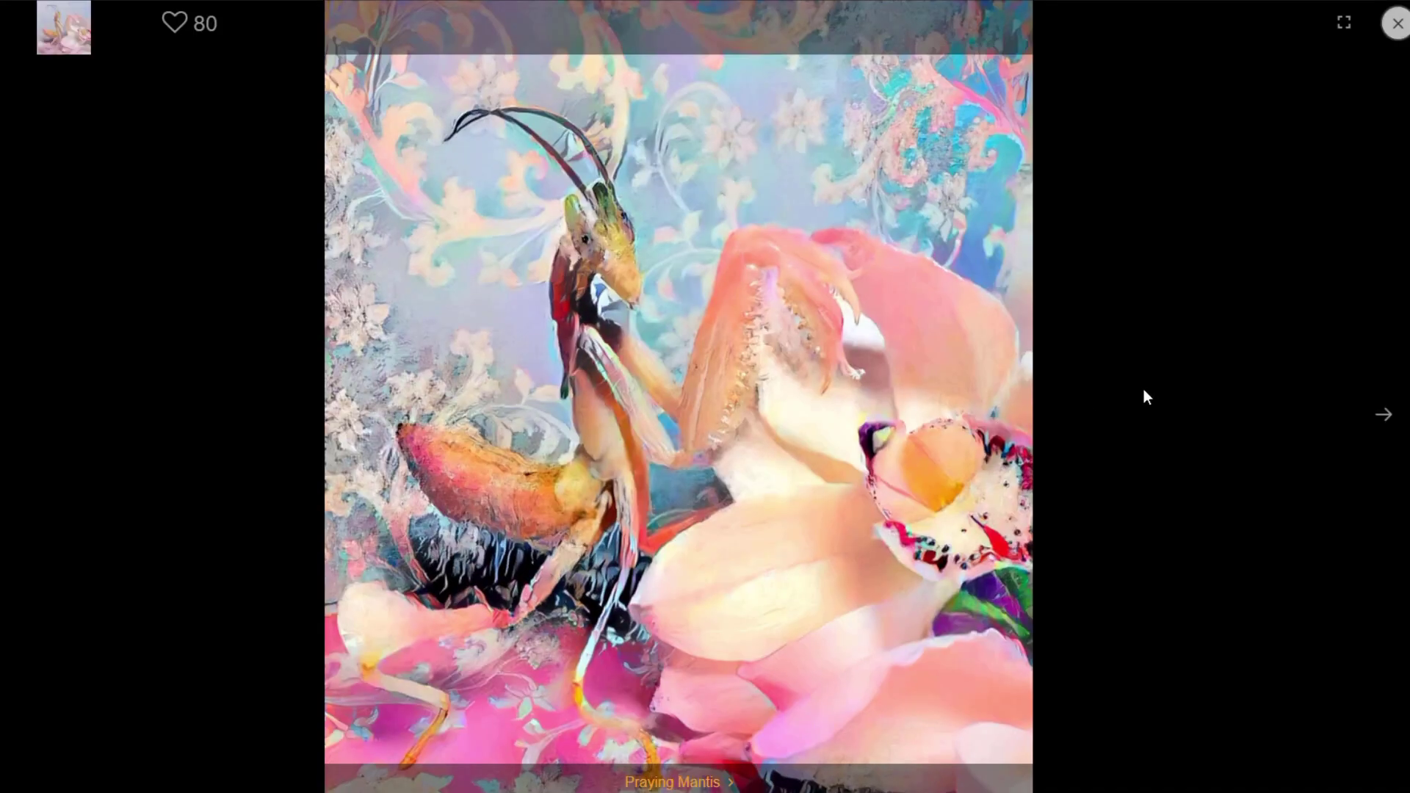
click(1397, 24)
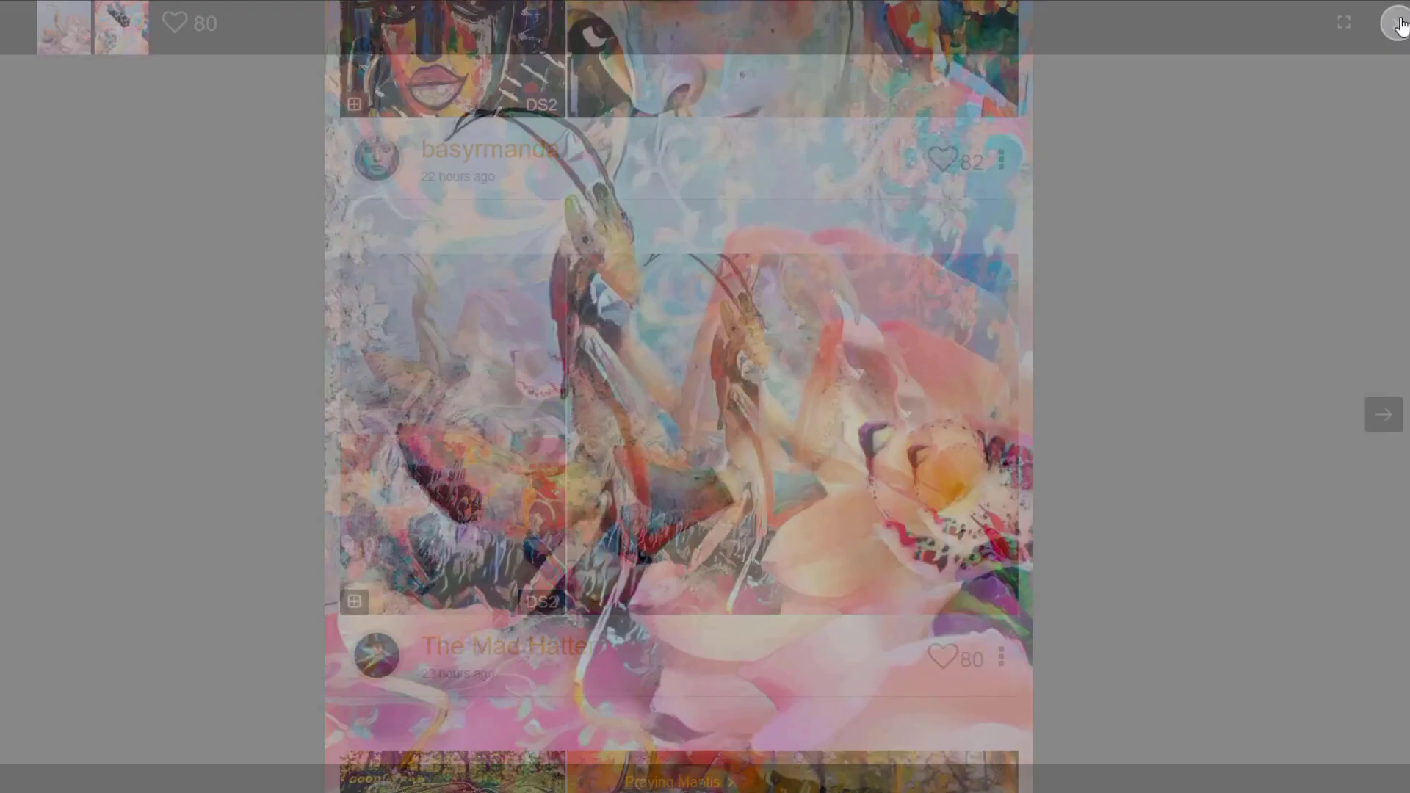
scroll(1352, 120, down, 6)
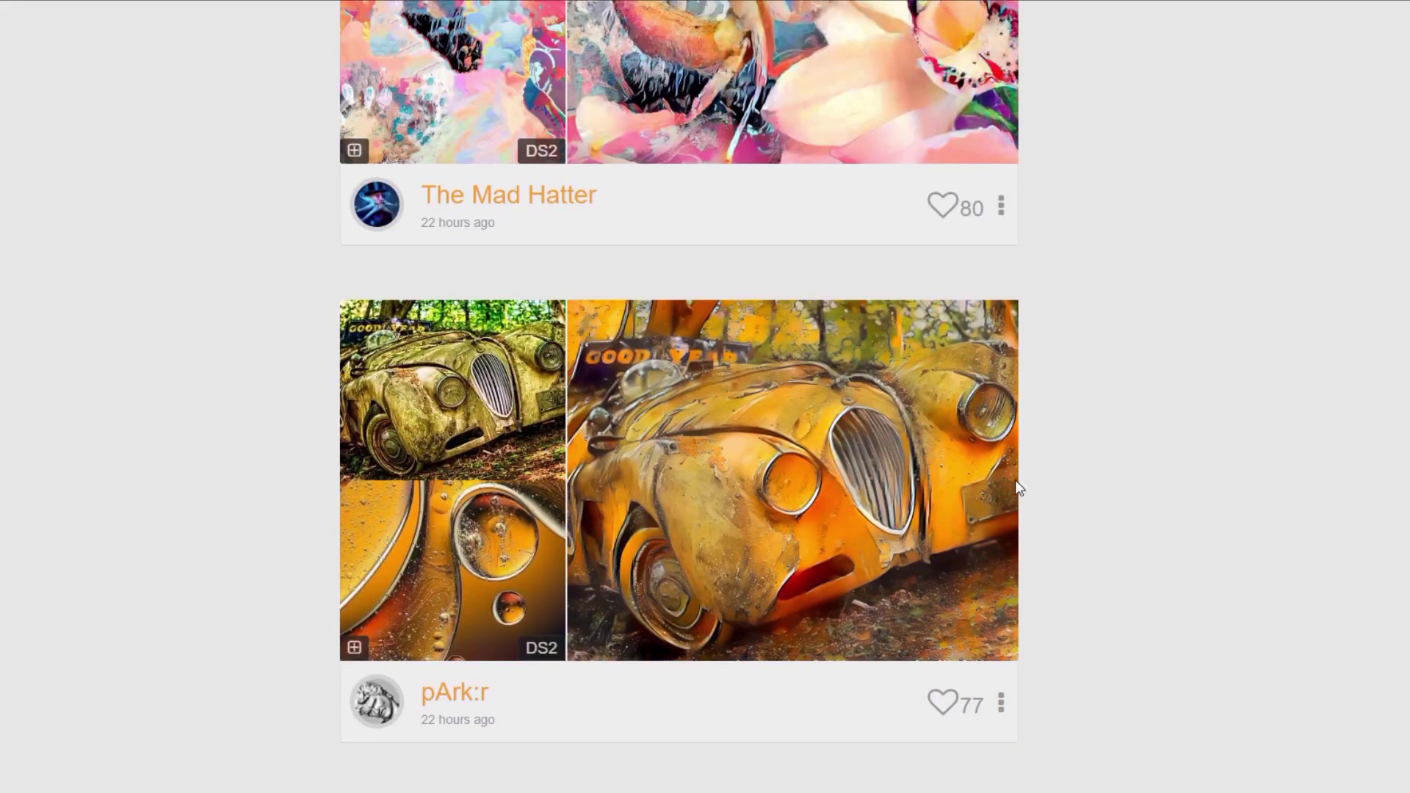
click(959, 500)
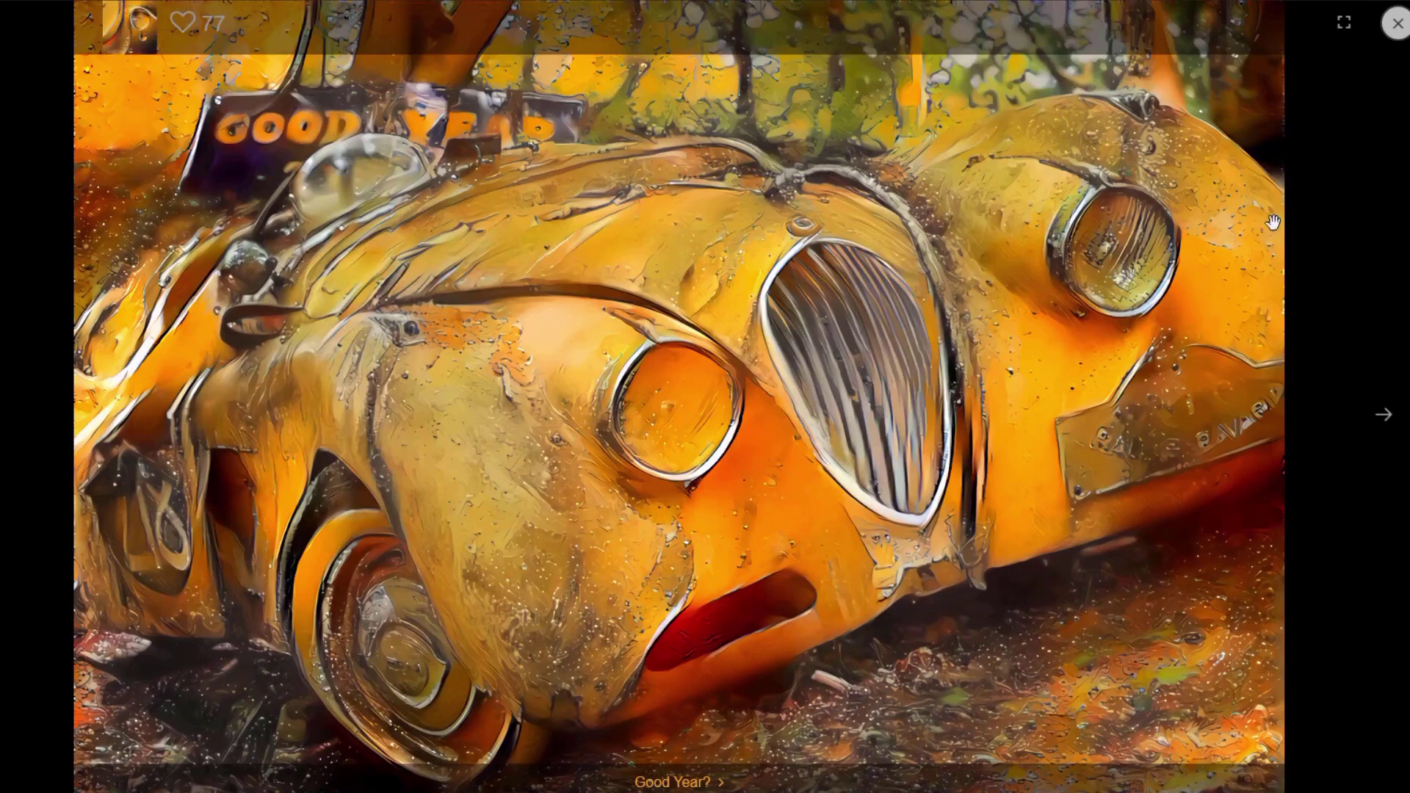
click(1394, 25)
View Eyes of the World, then enlarge the Terceira Island Fort and Marina painting.
scroll(1180, 264, down, 6)
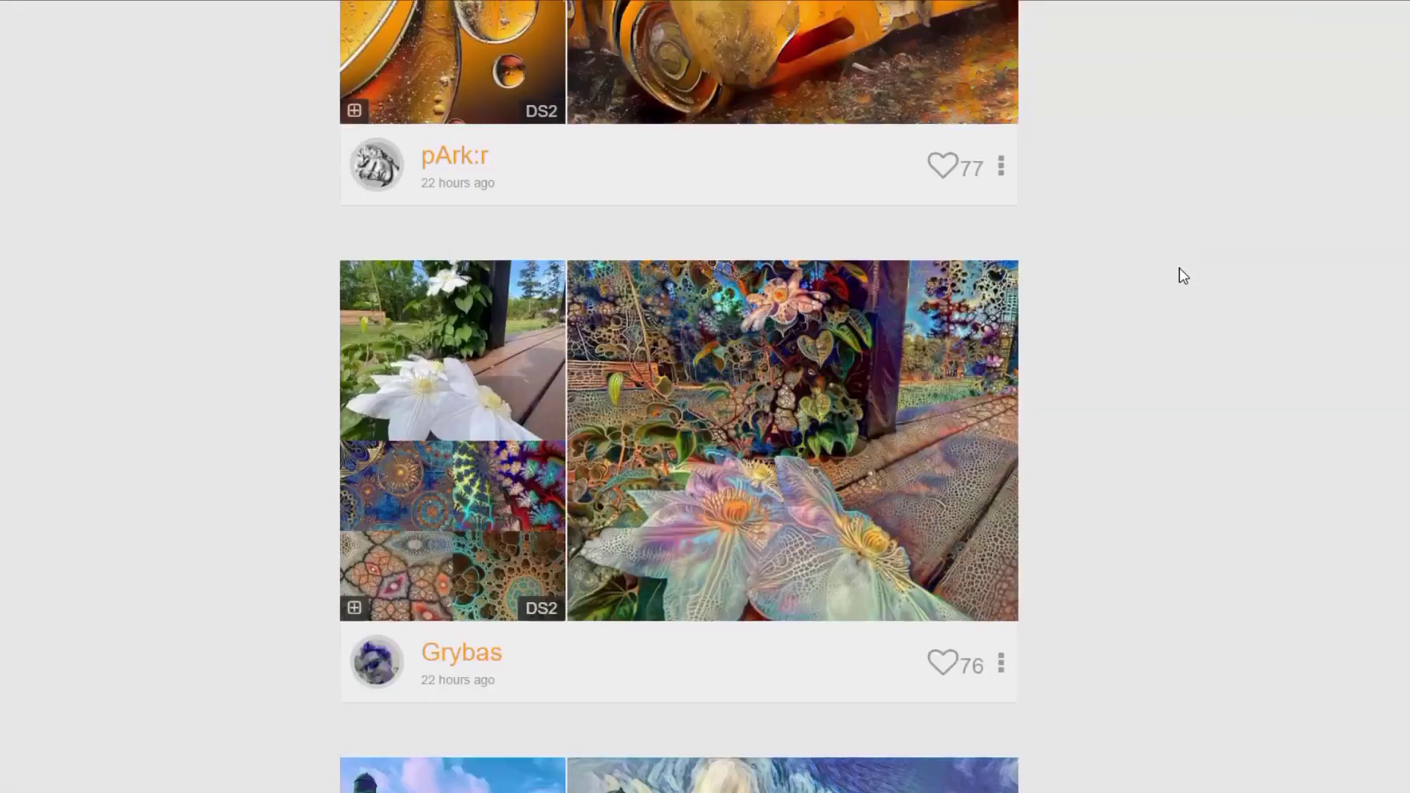
click(955, 453)
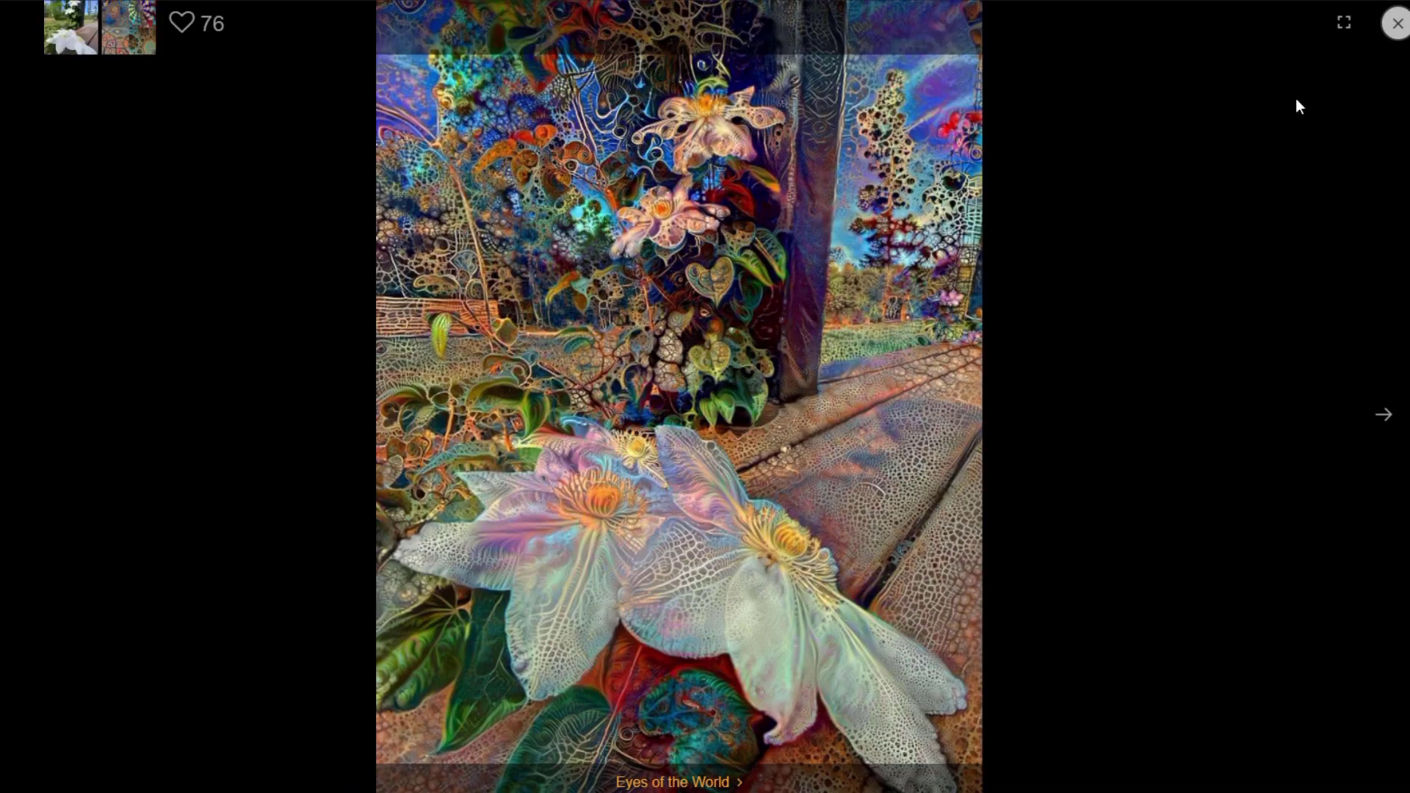
click(1396, 27)
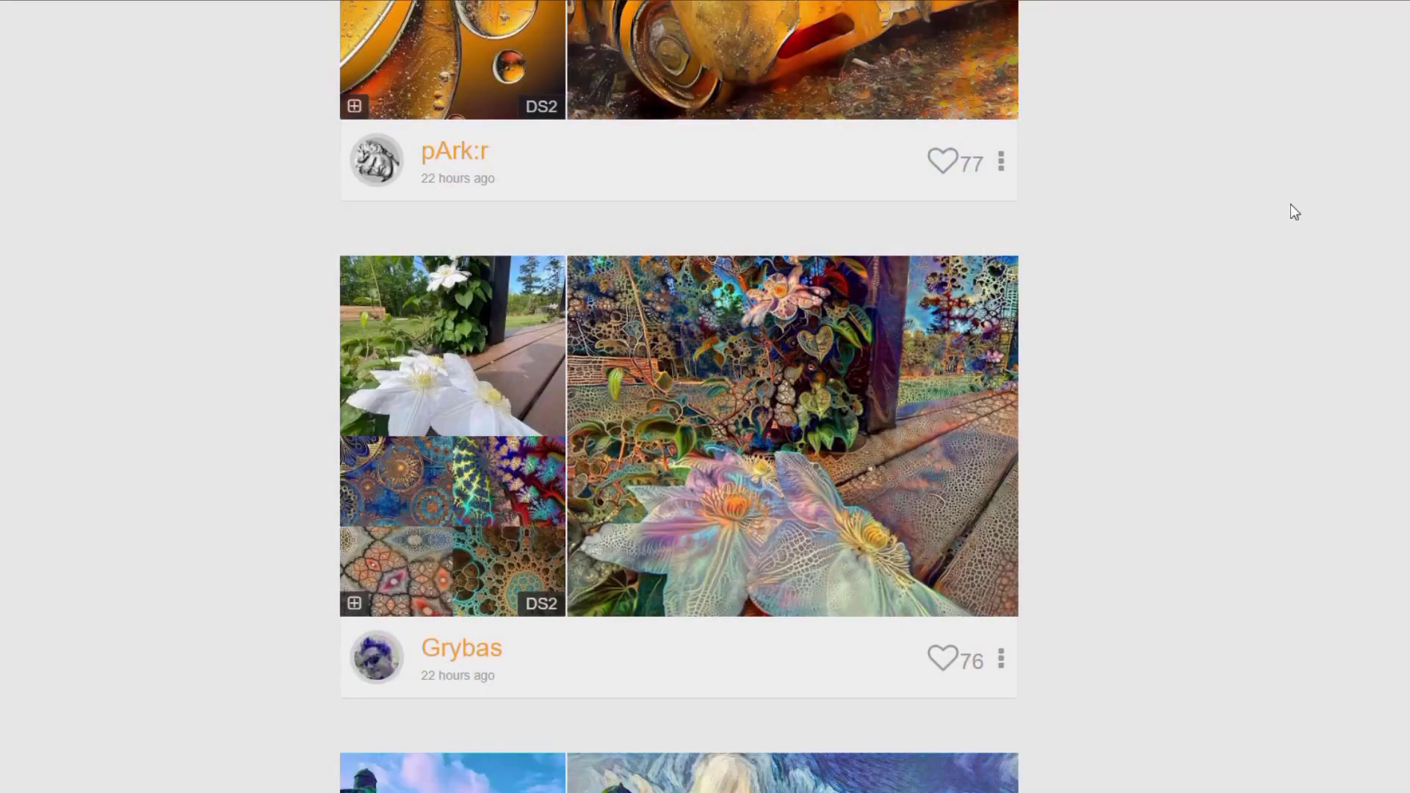
scroll(1286, 220, down, 7)
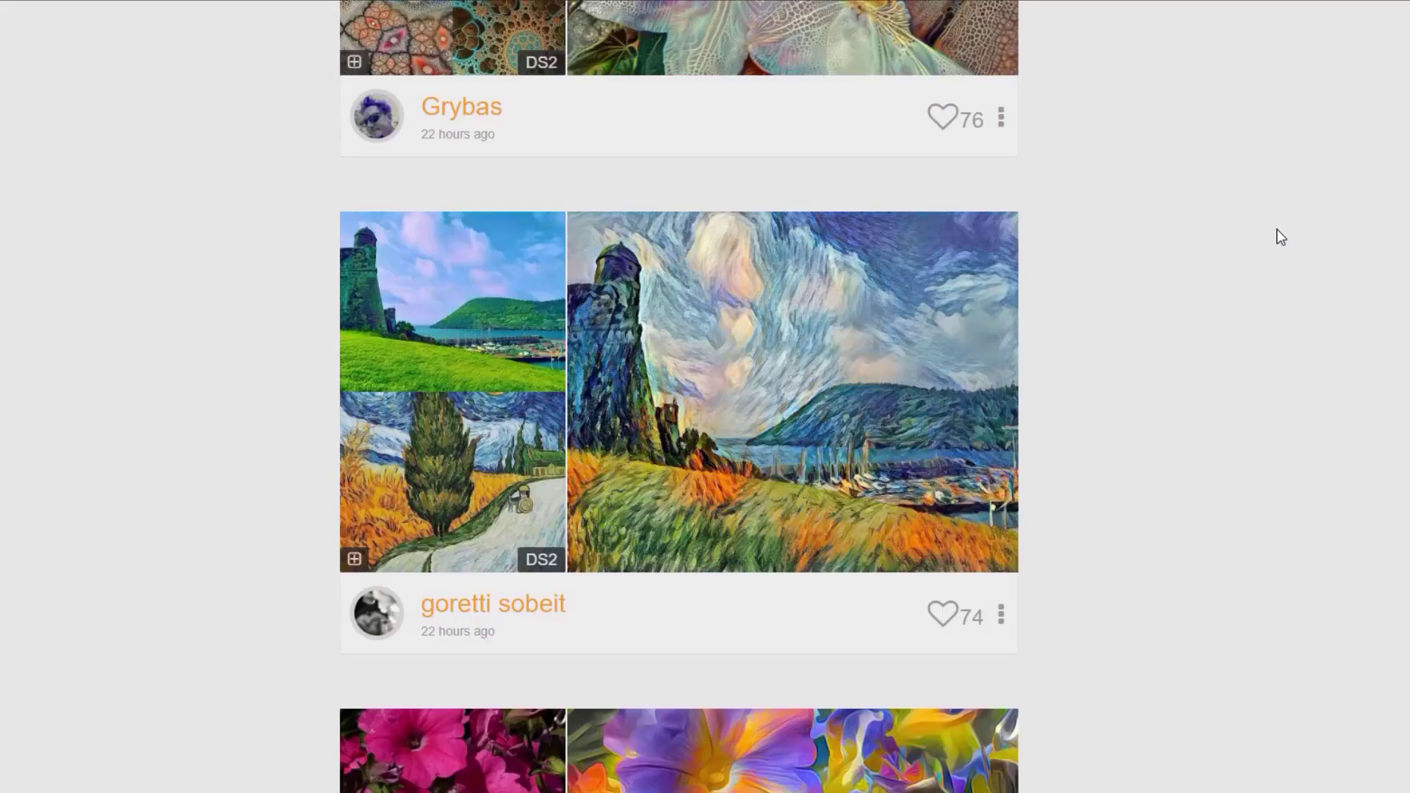
click(972, 434)
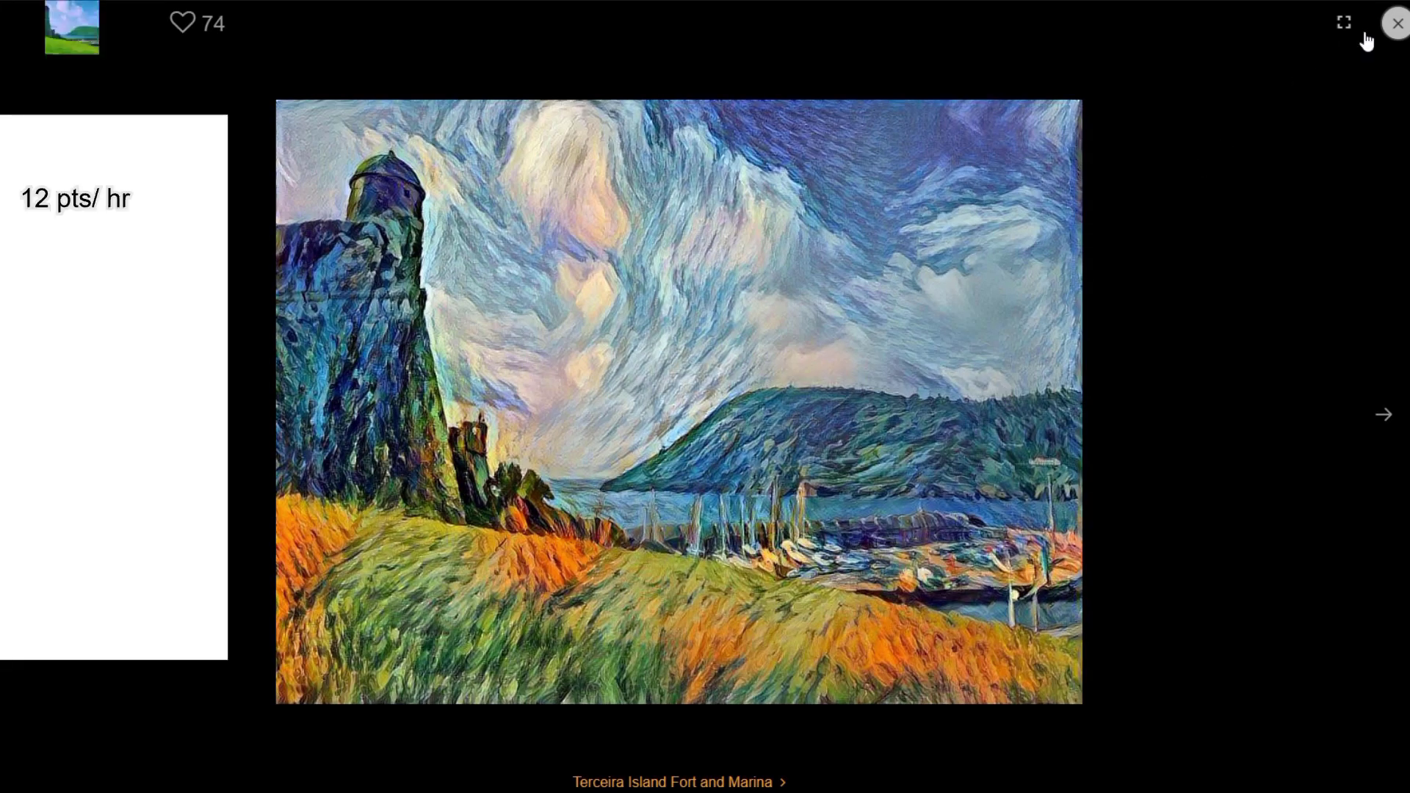
Close the fort and marina view and preview the flower artwork full-size.
click(1398, 27)
scroll(1376, 91, down, 6)
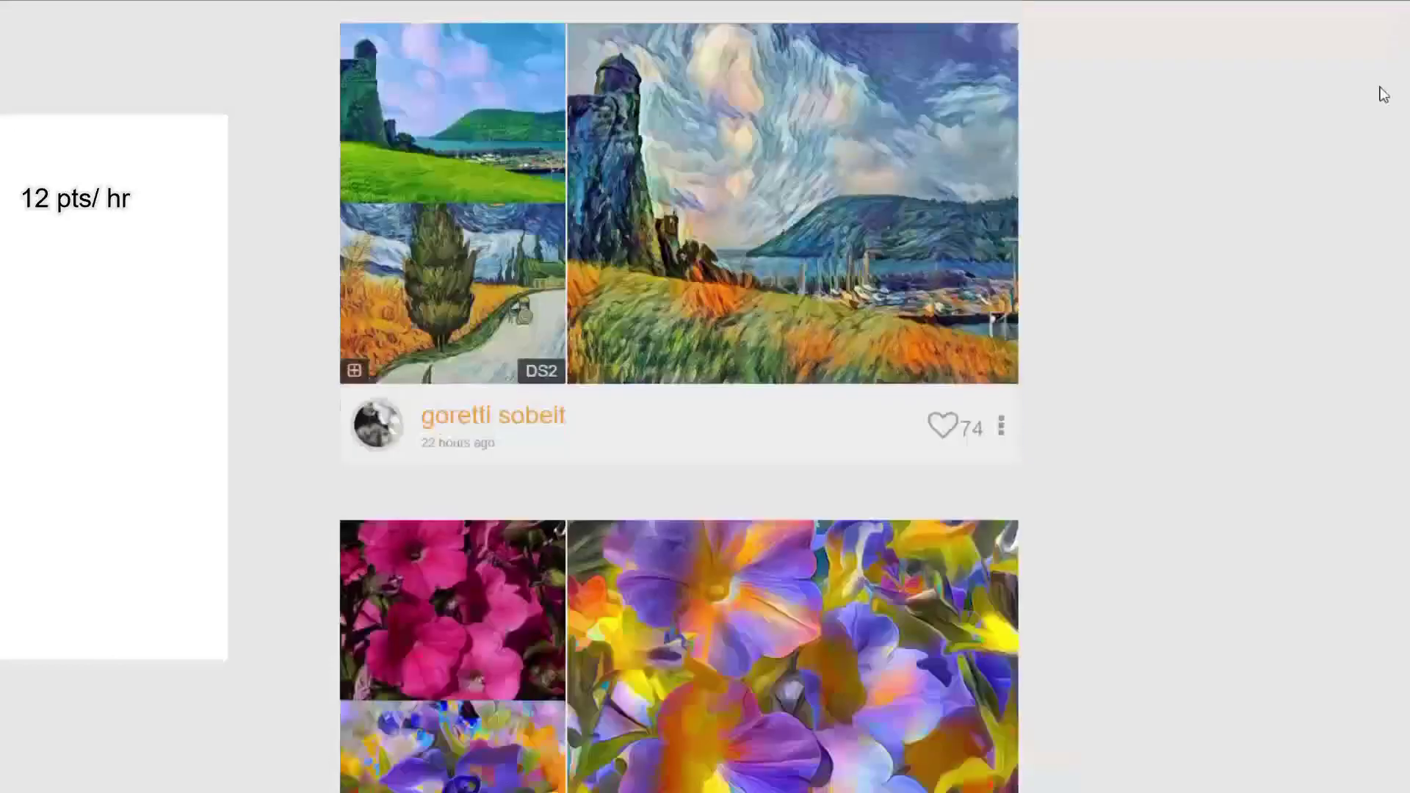
scroll(1301, 227, down, 5)
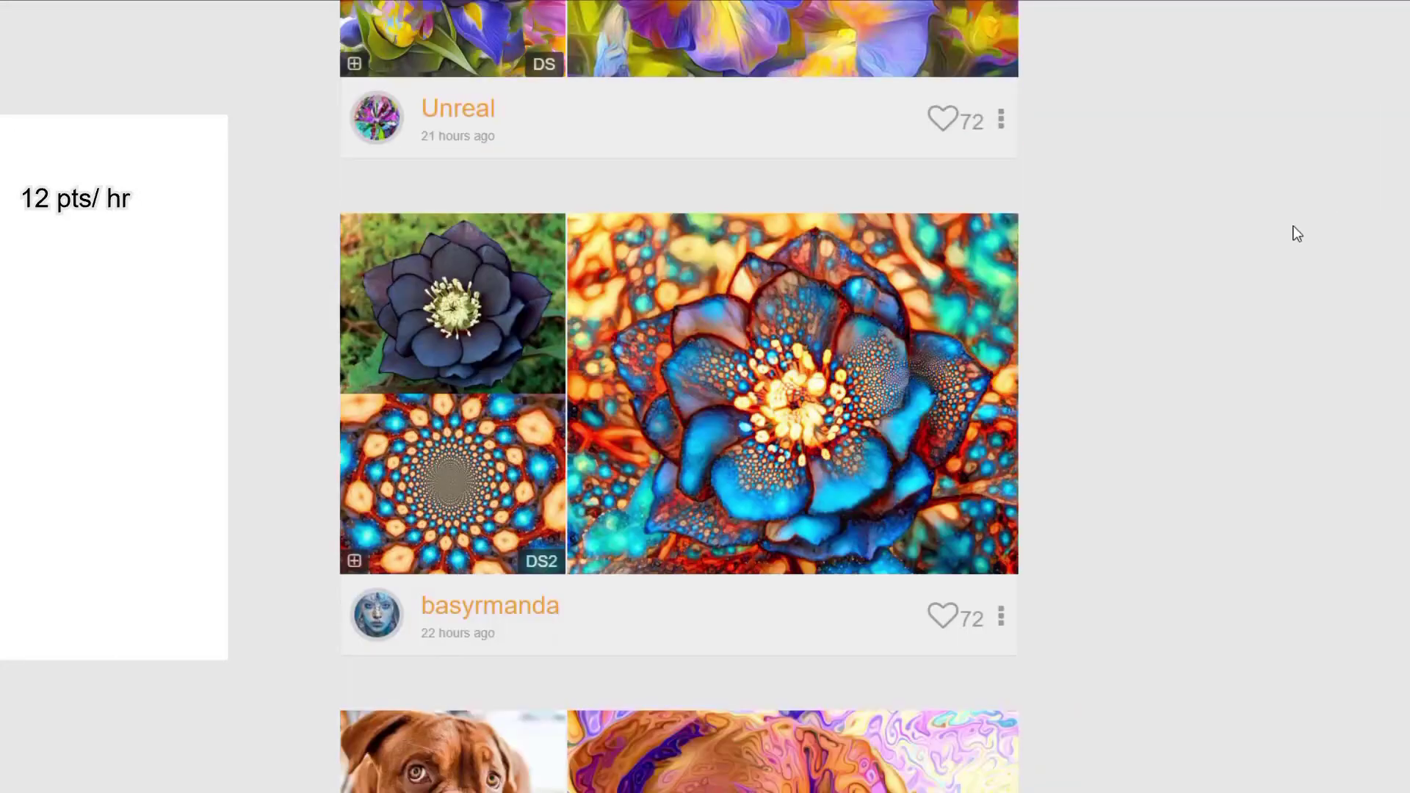
scroll(1280, 253, down, 1)
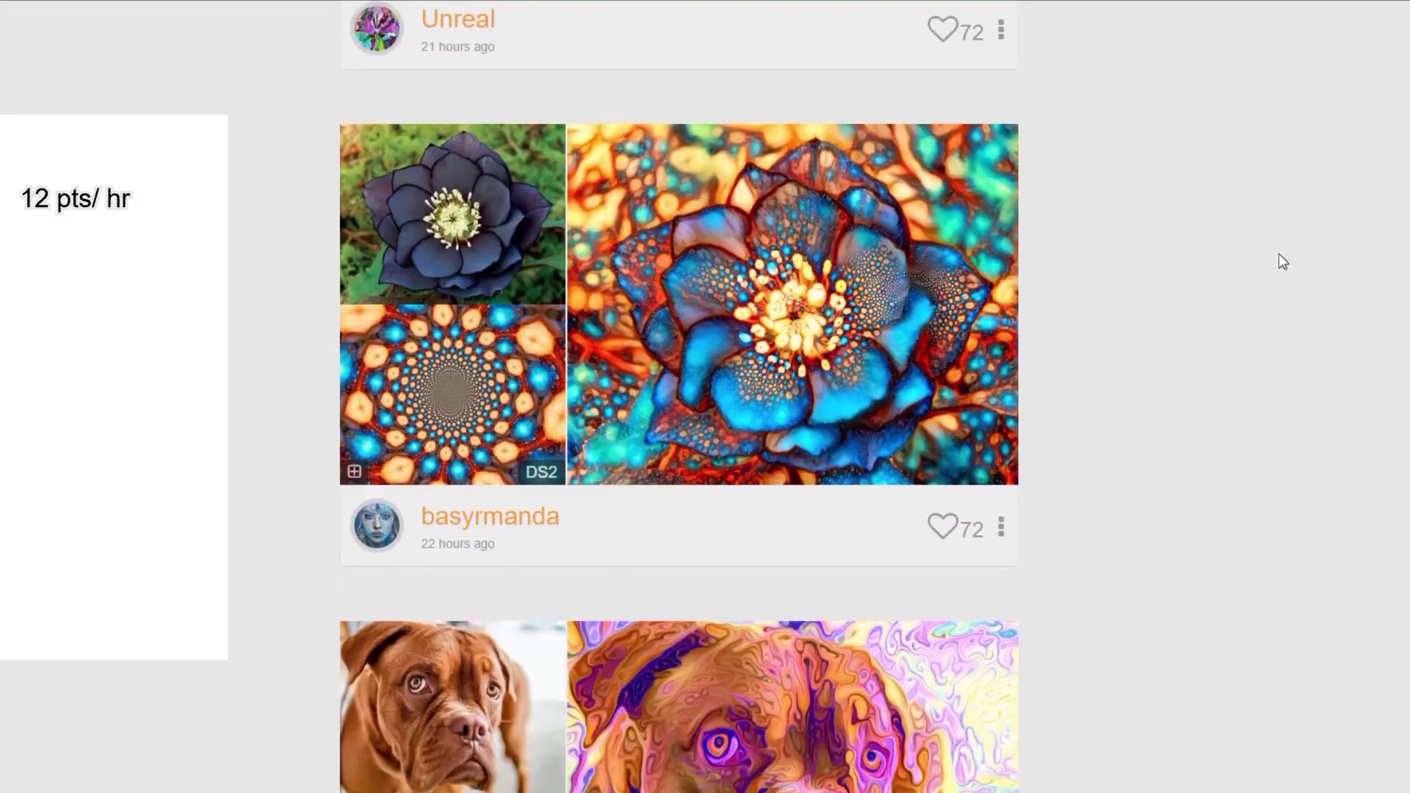
click(974, 380)
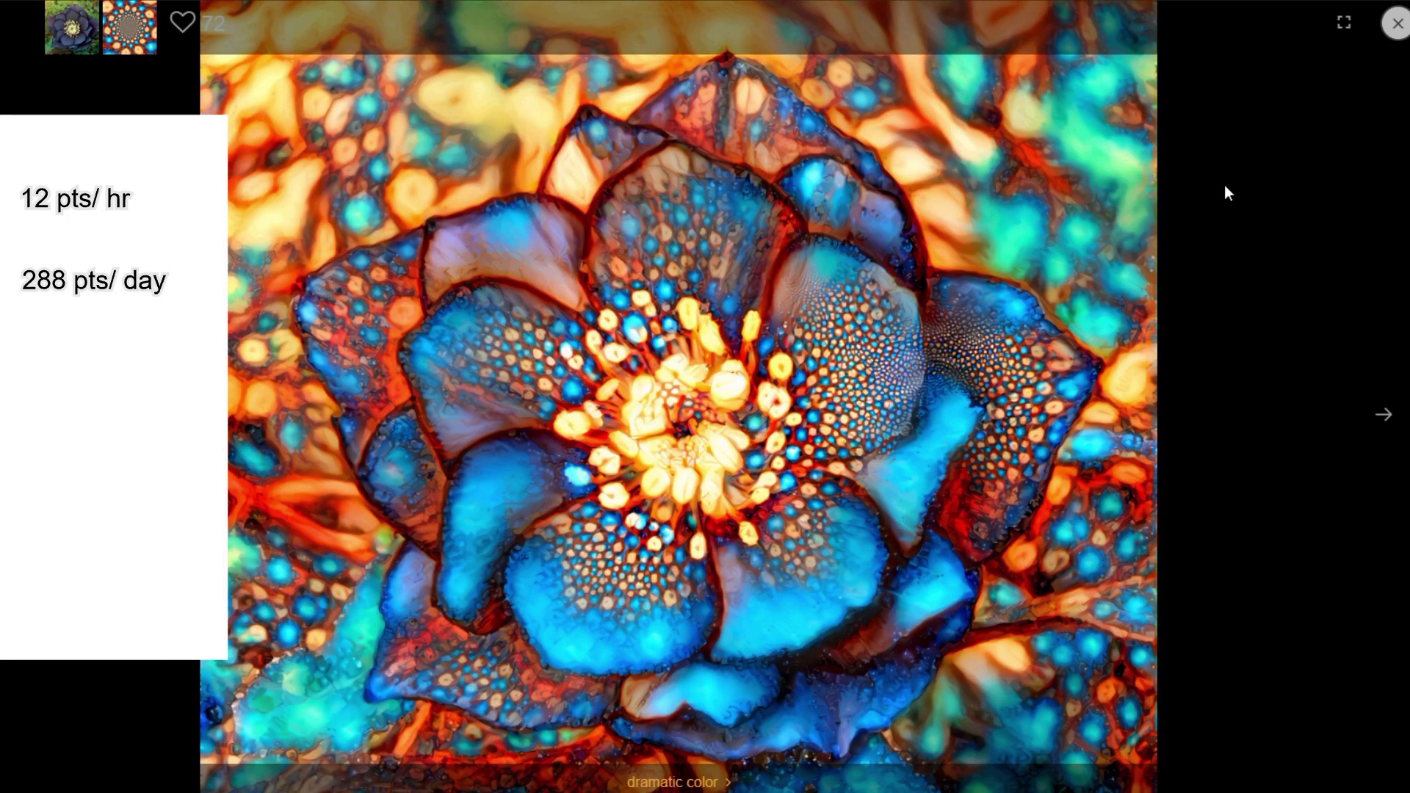
click(1397, 23)
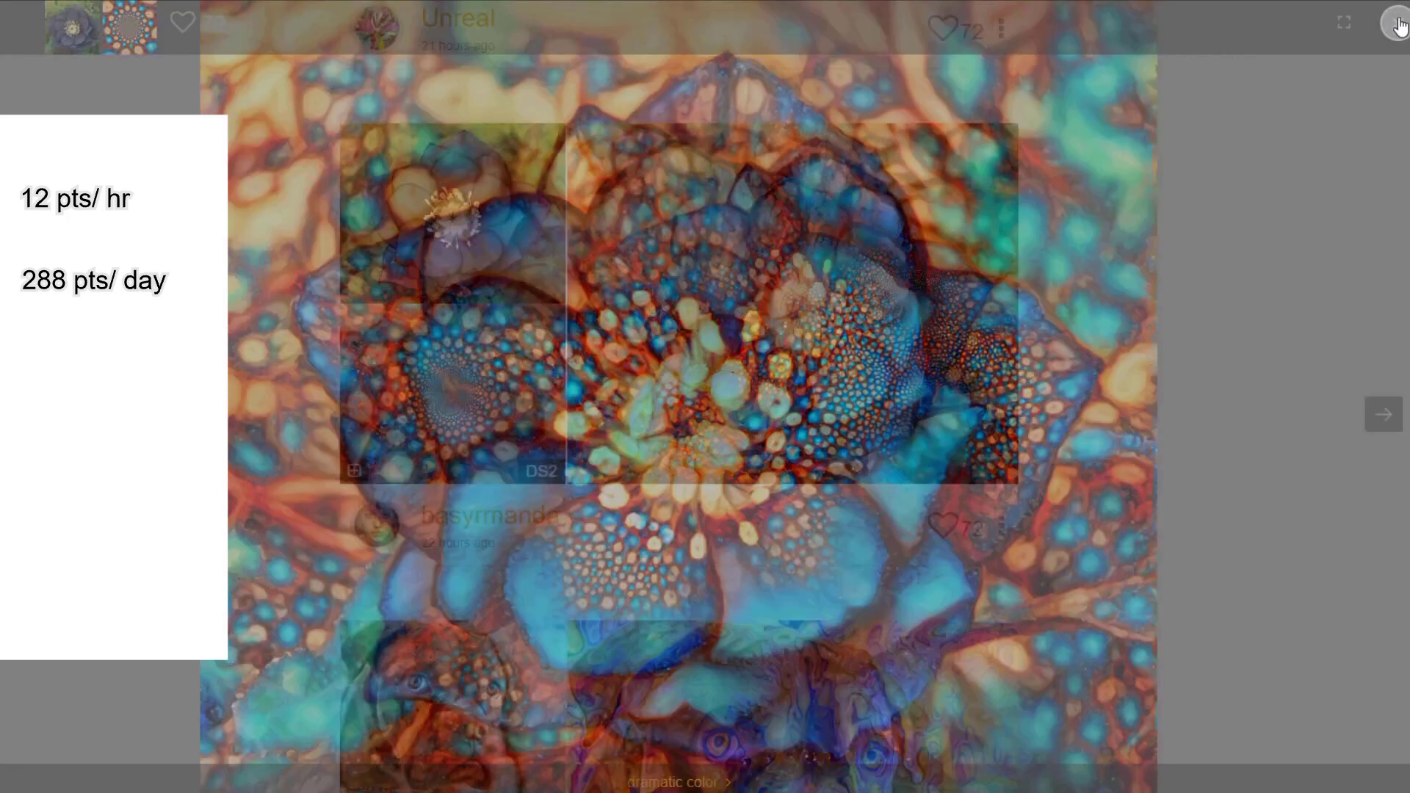
Preview the dog artwork and The Eyes that Pierce face portrait full-size.
scroll(960, 669, down, 3)
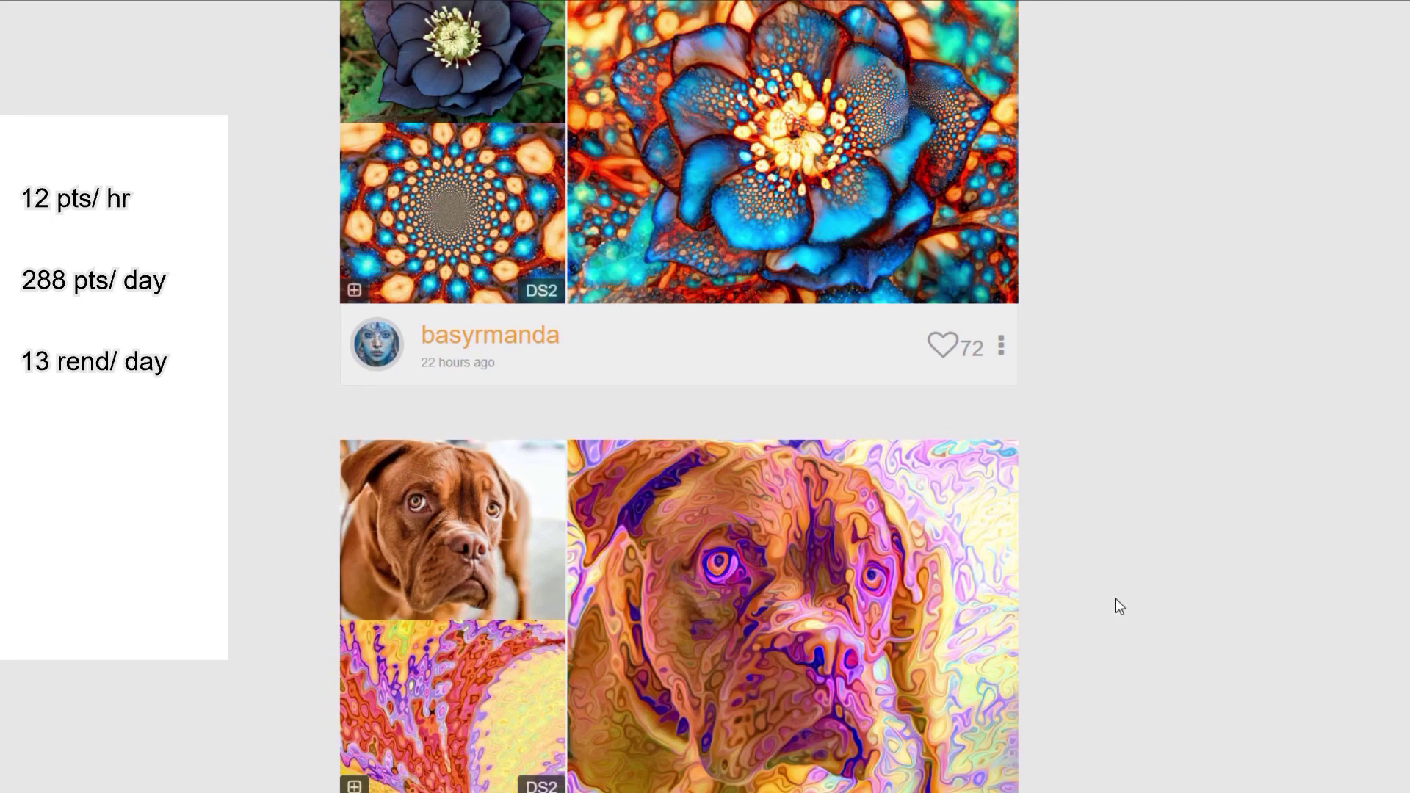
scroll(1120, 607, down, 3)
click(954, 519)
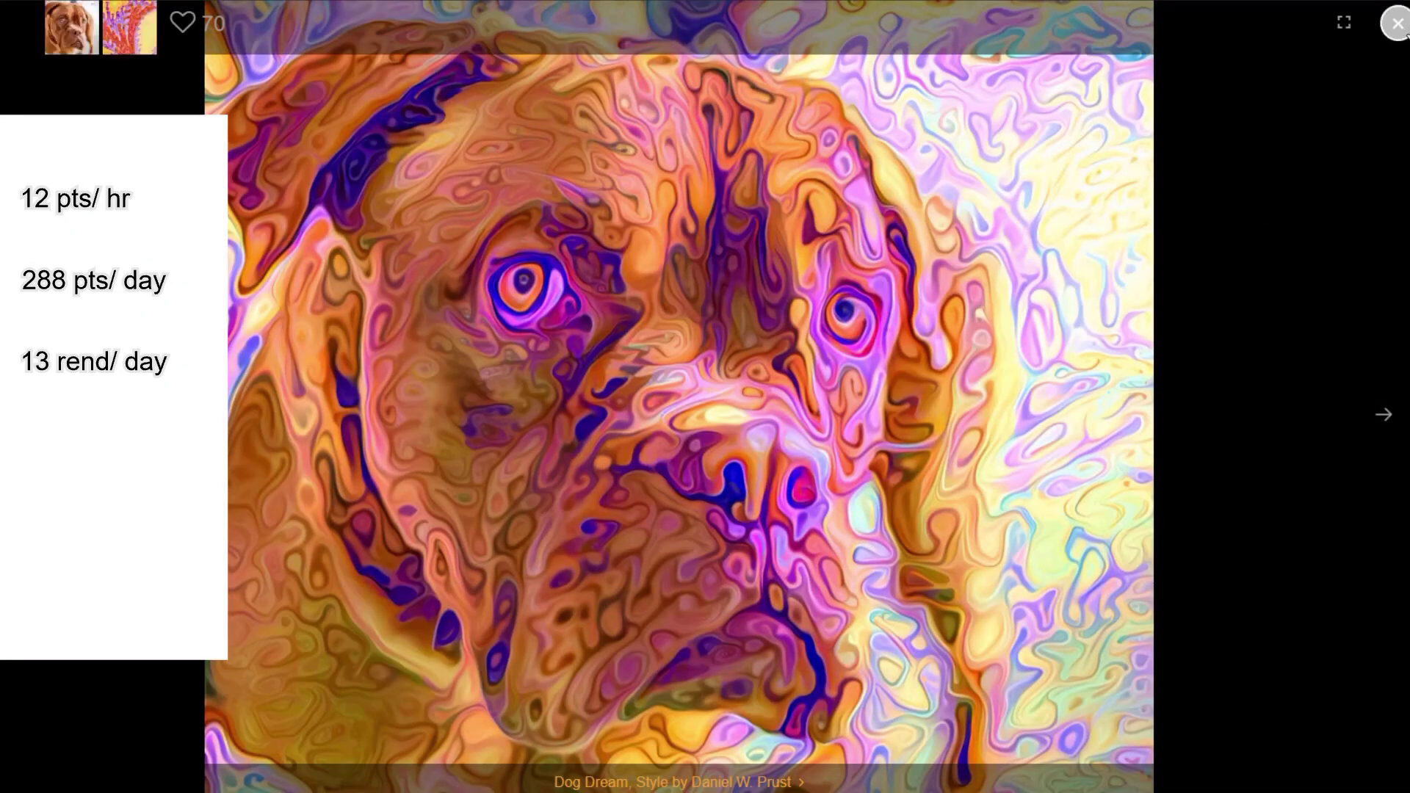
click(1397, 24)
scroll(1229, 200, down, 9)
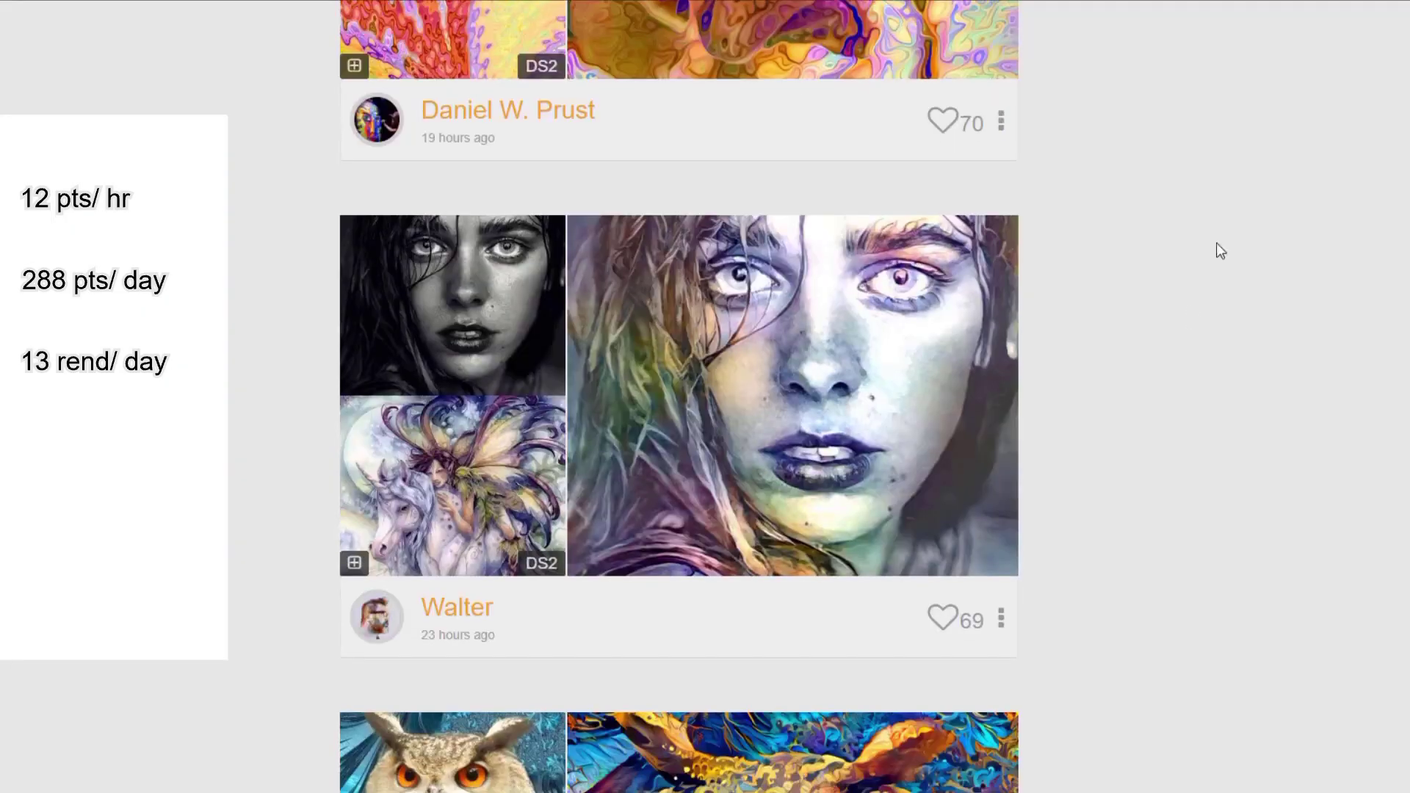
click(961, 481)
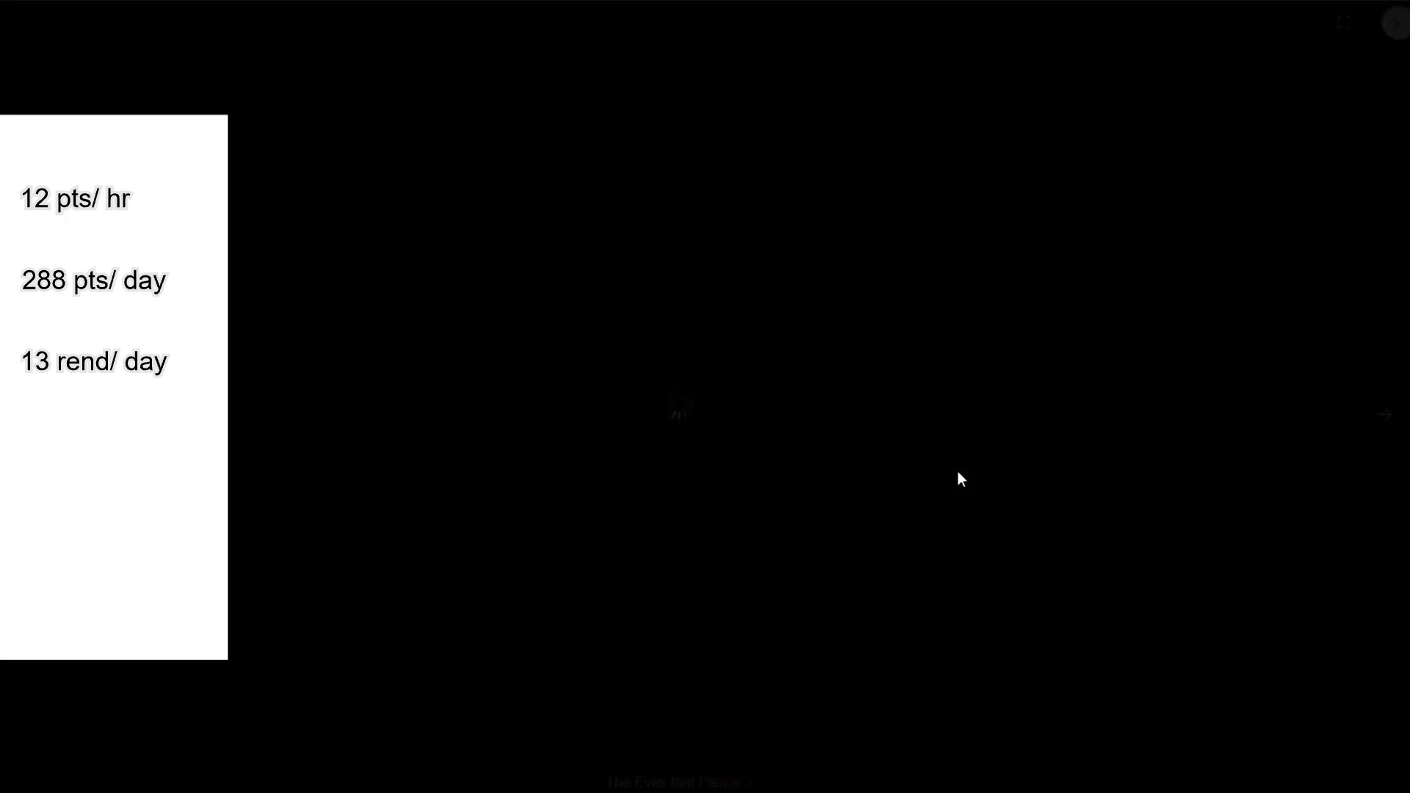
click(1398, 23)
Copy the face portrait's style to your styles, then preview the frog artwork.
click(465, 524)
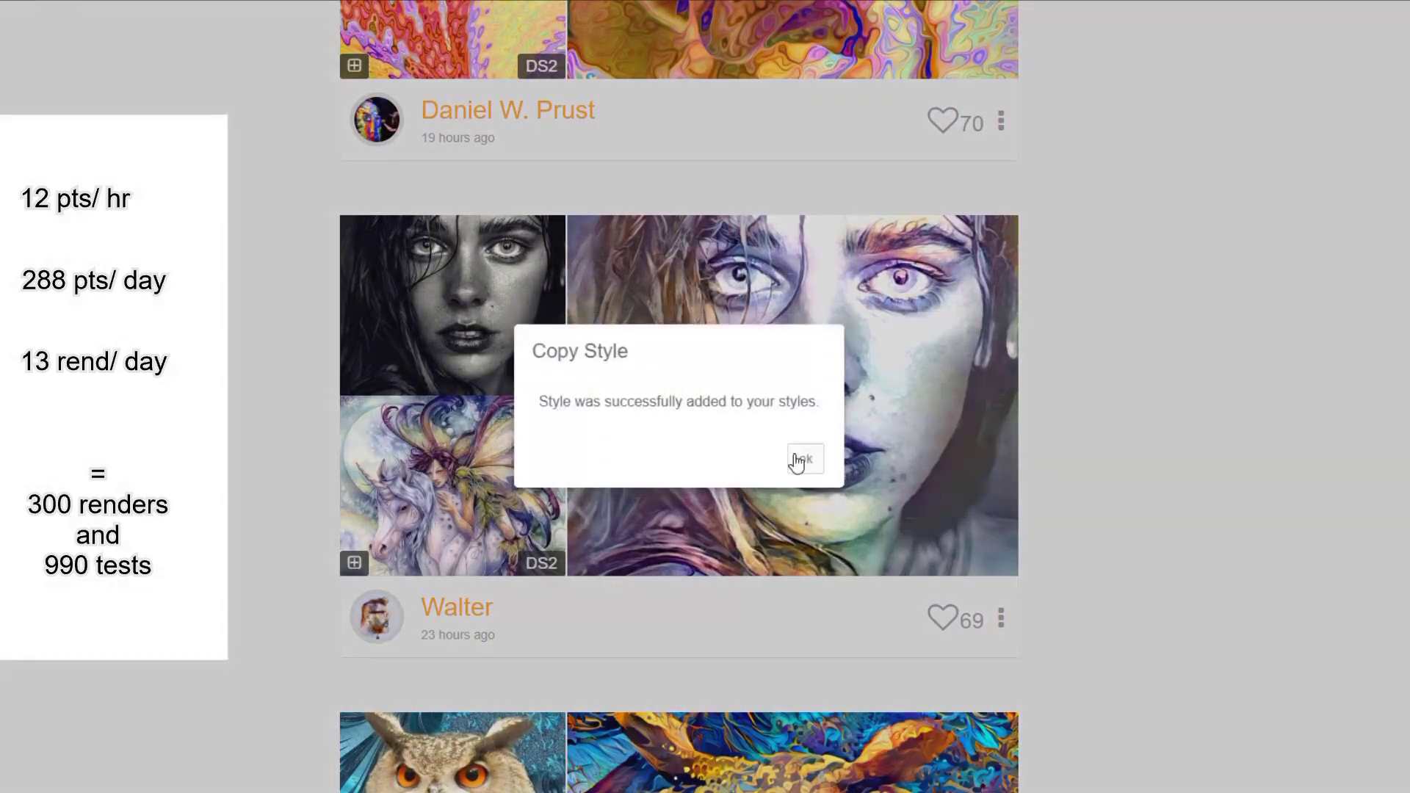
click(796, 460)
scroll(1105, 513, down, 7)
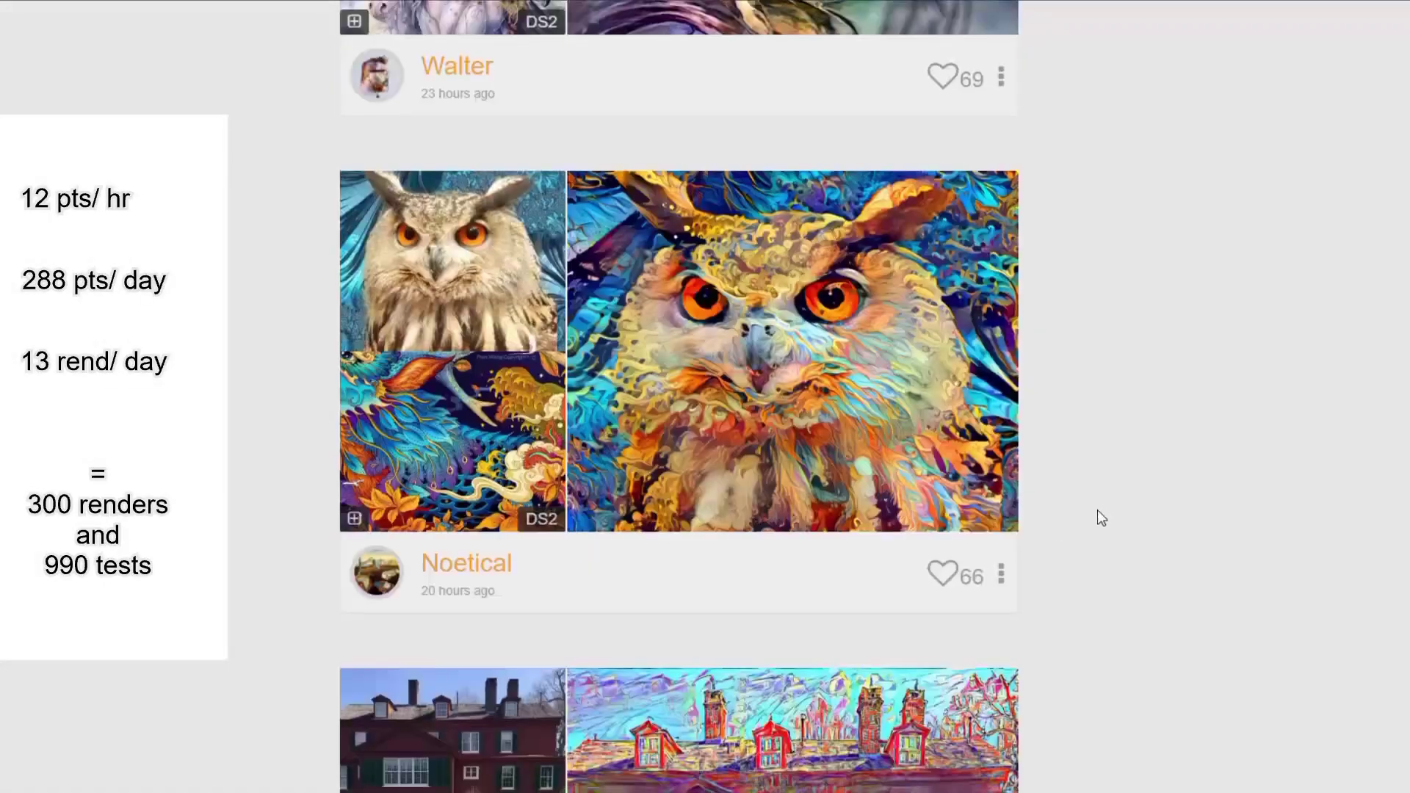
scroll(1098, 513, down, 5)
scroll(1093, 515, down, 5)
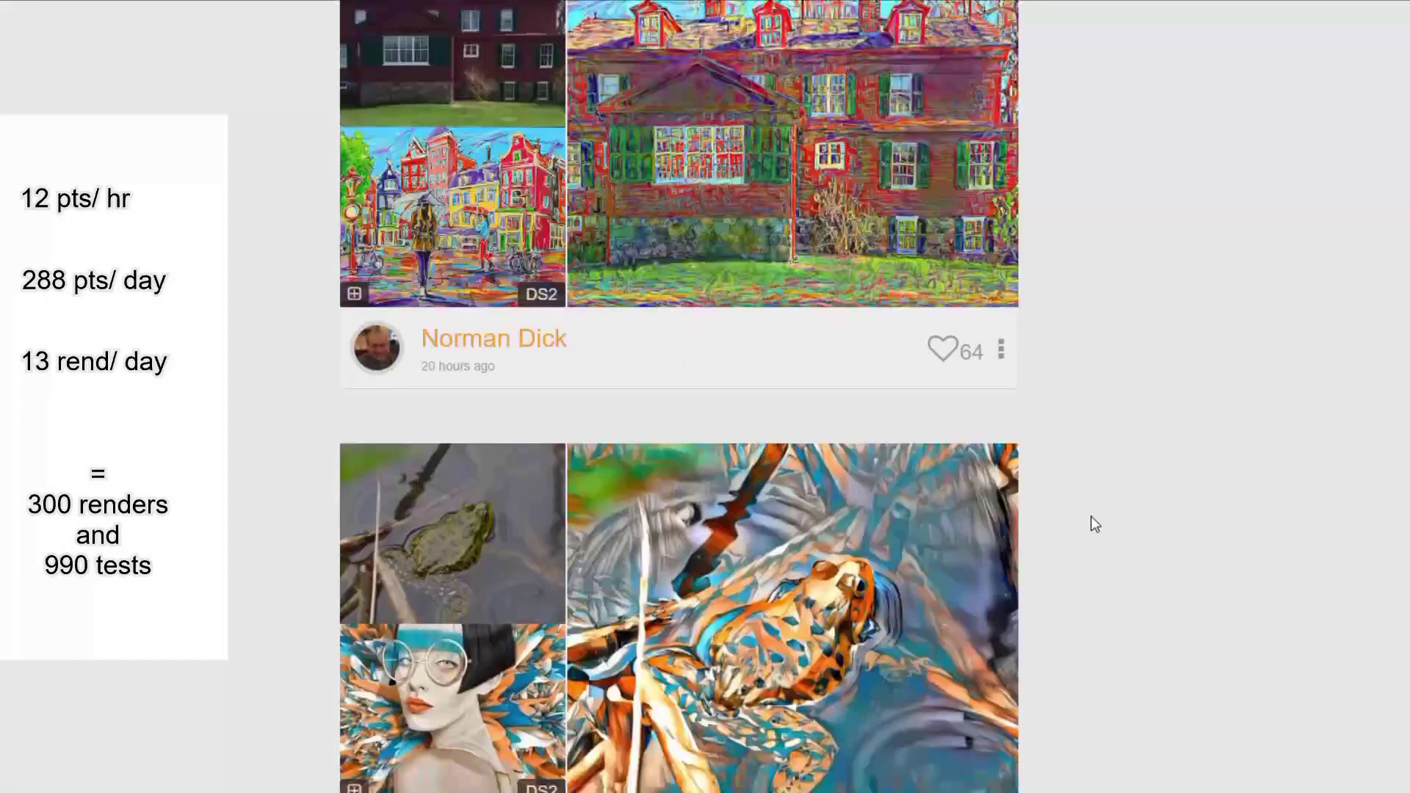
scroll(1091, 517, down, 5)
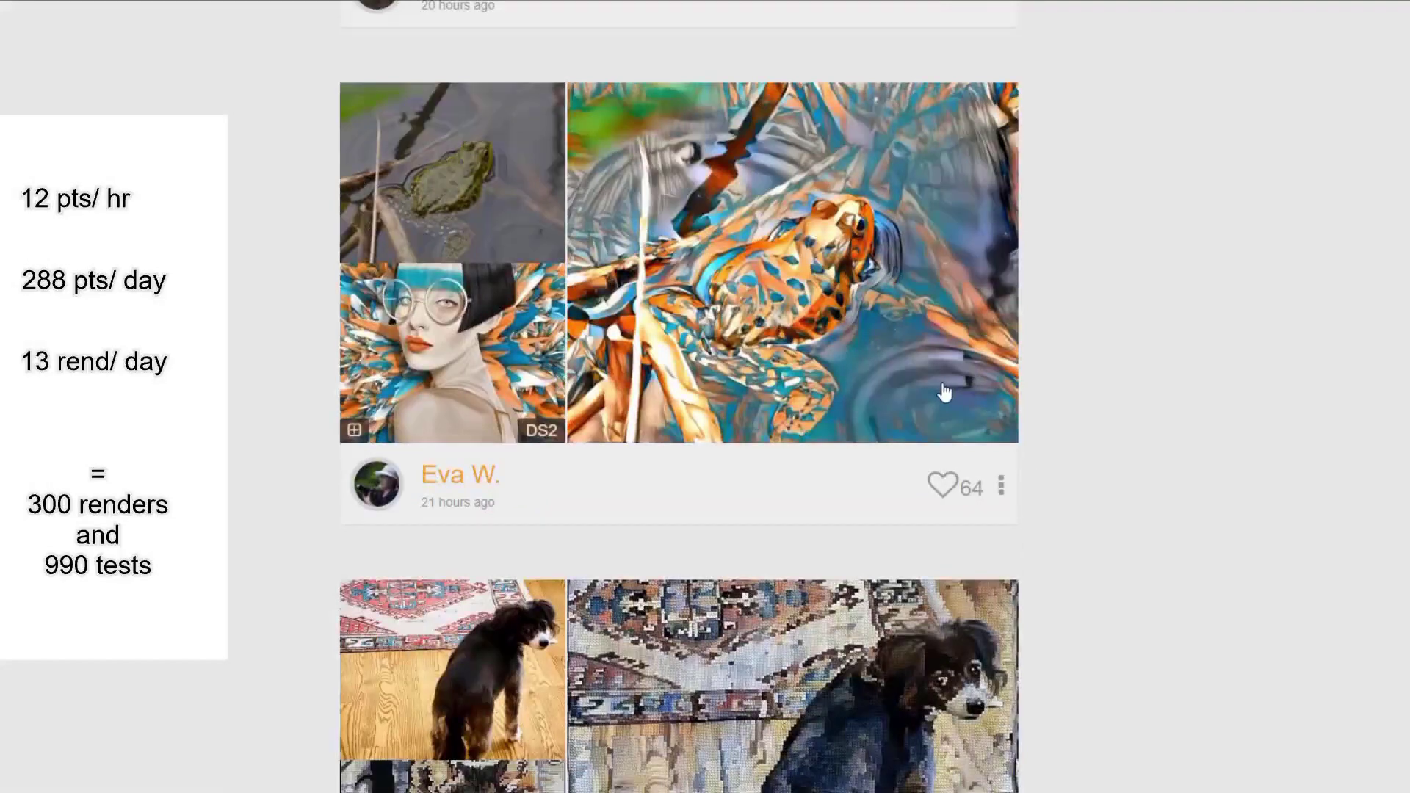
click(946, 391)
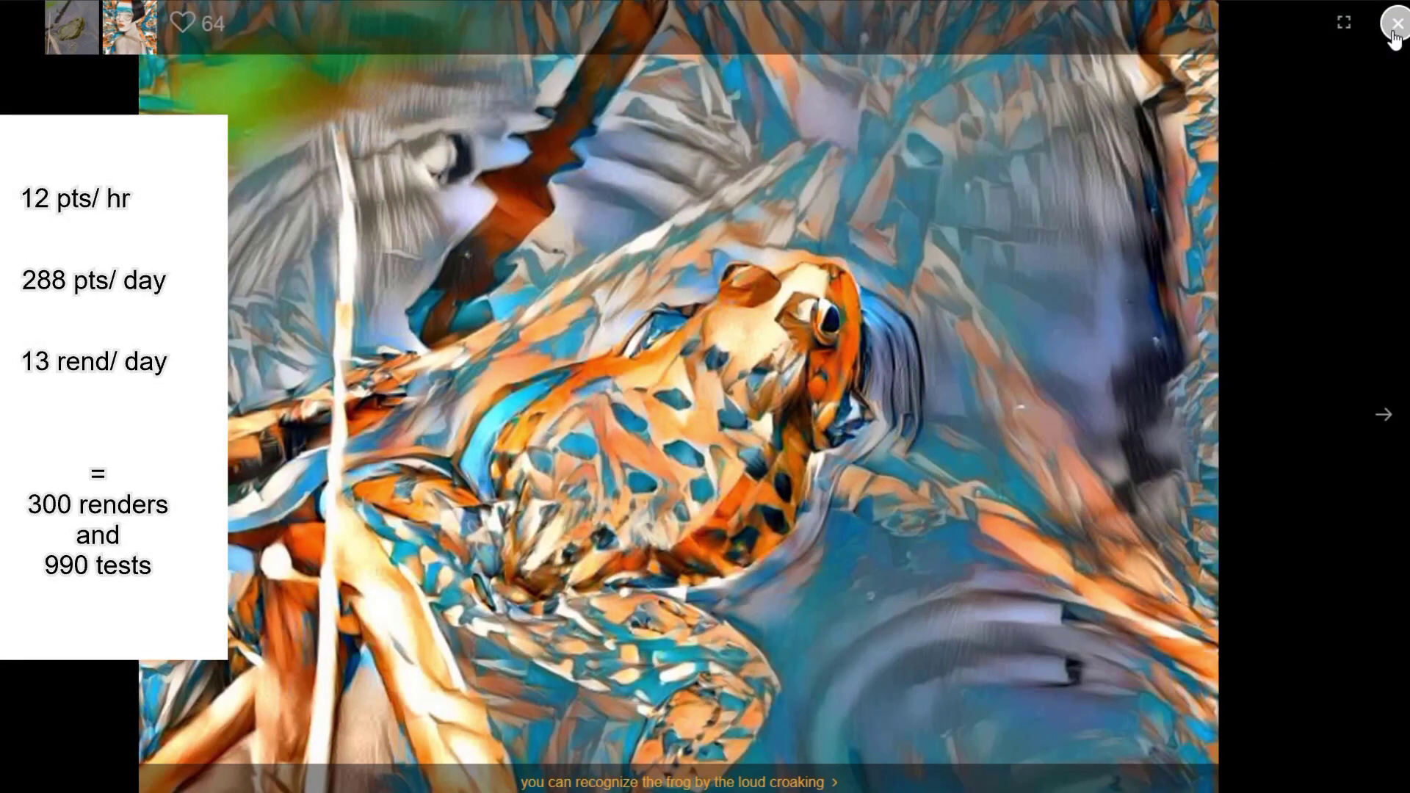
click(1394, 33)
Preview the dog-on-rug artwork and copy its style to your styles.
scroll(1294, 205, down, 5)
click(959, 358)
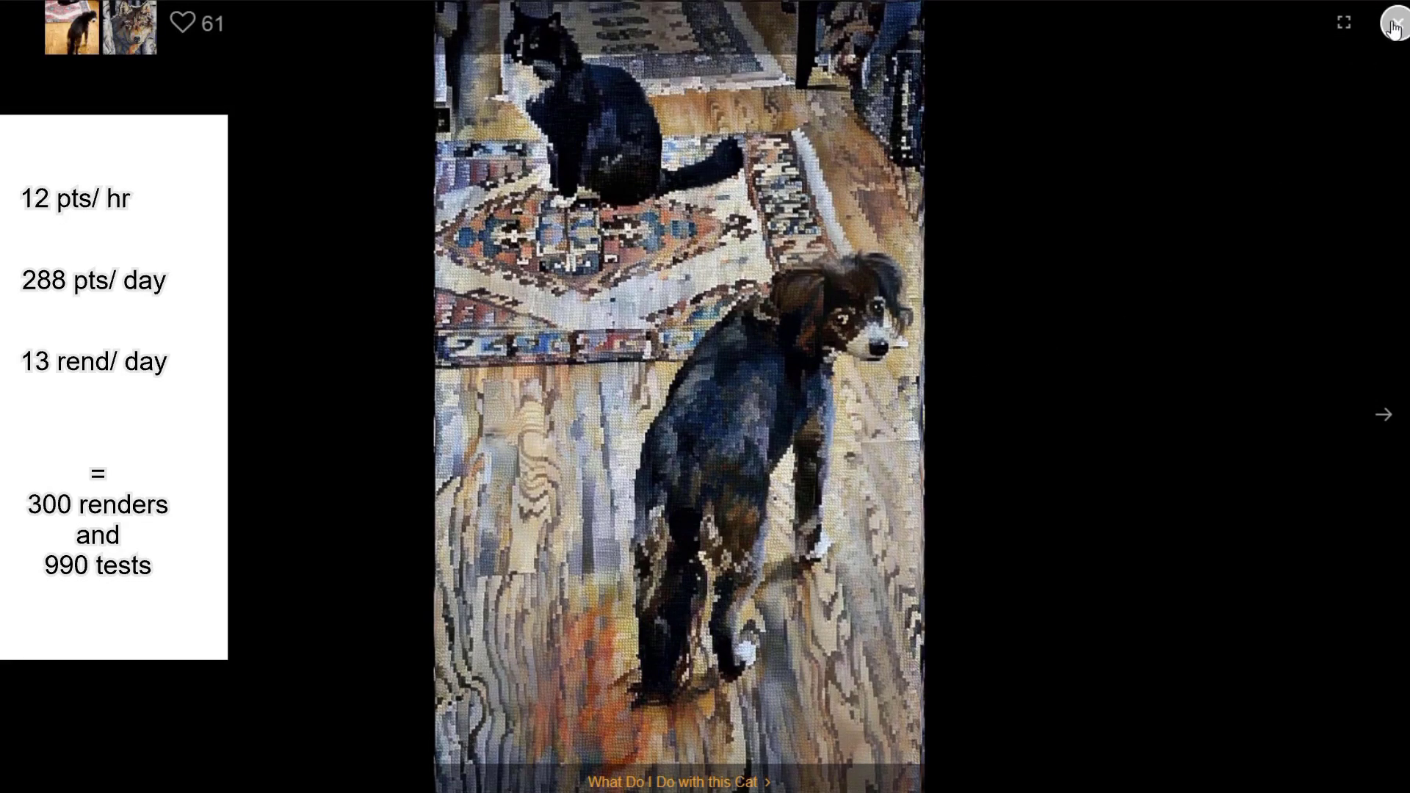
click(1393, 27)
click(353, 478)
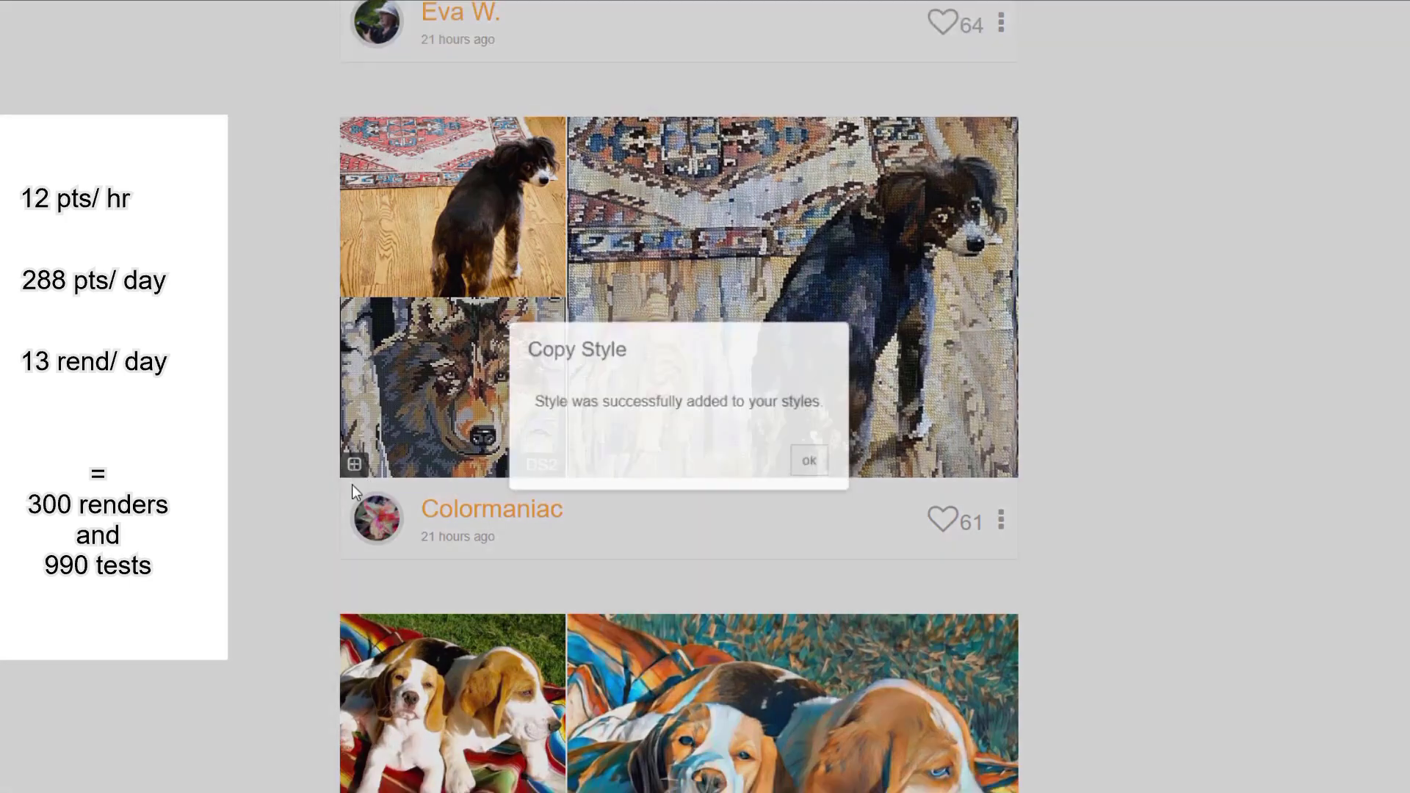
scroll(624, 483, down, 5)
click(806, 459)
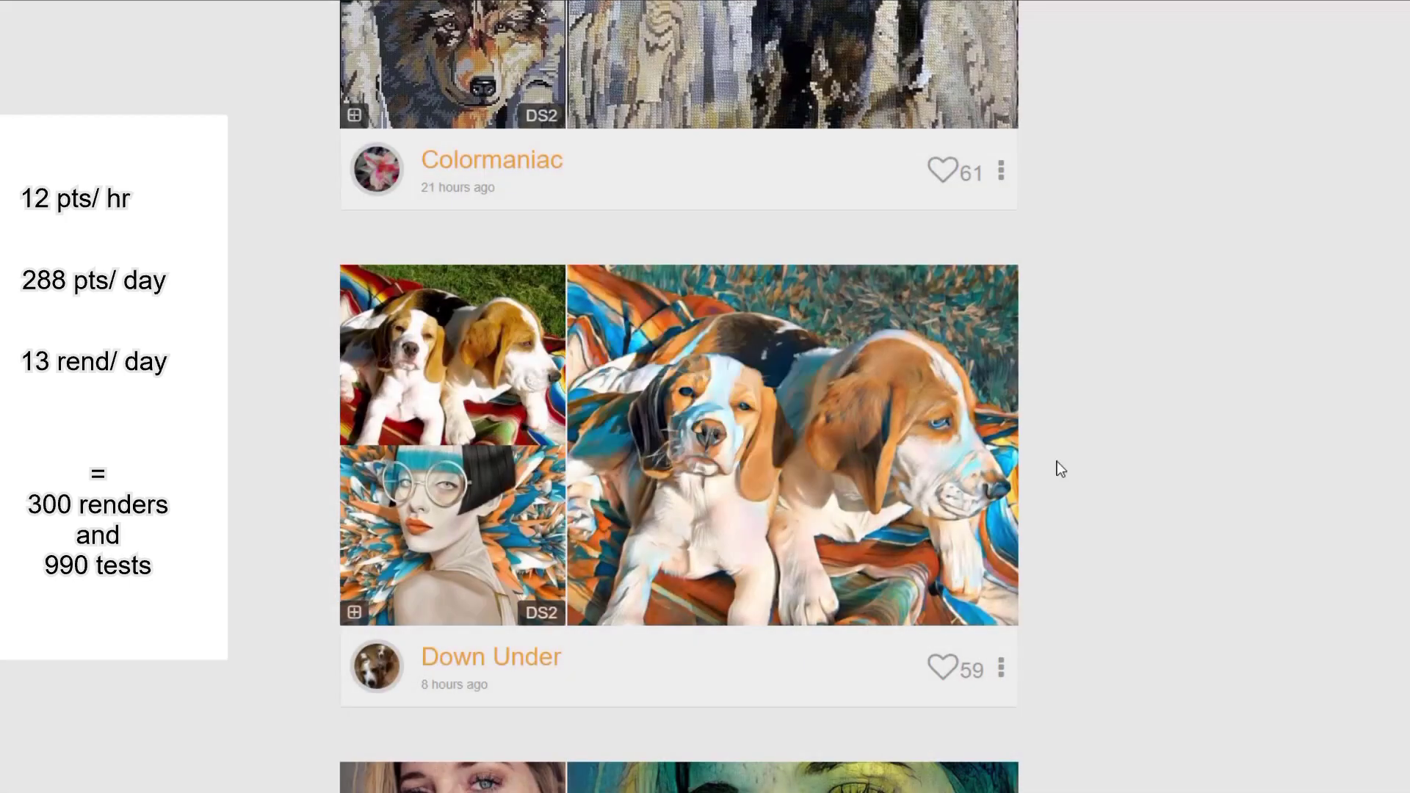
Preview the green-toned face portrait and the Walk in spring landscape full-size.
scroll(1055, 477, down, 1)
scroll(1055, 498, down, 5)
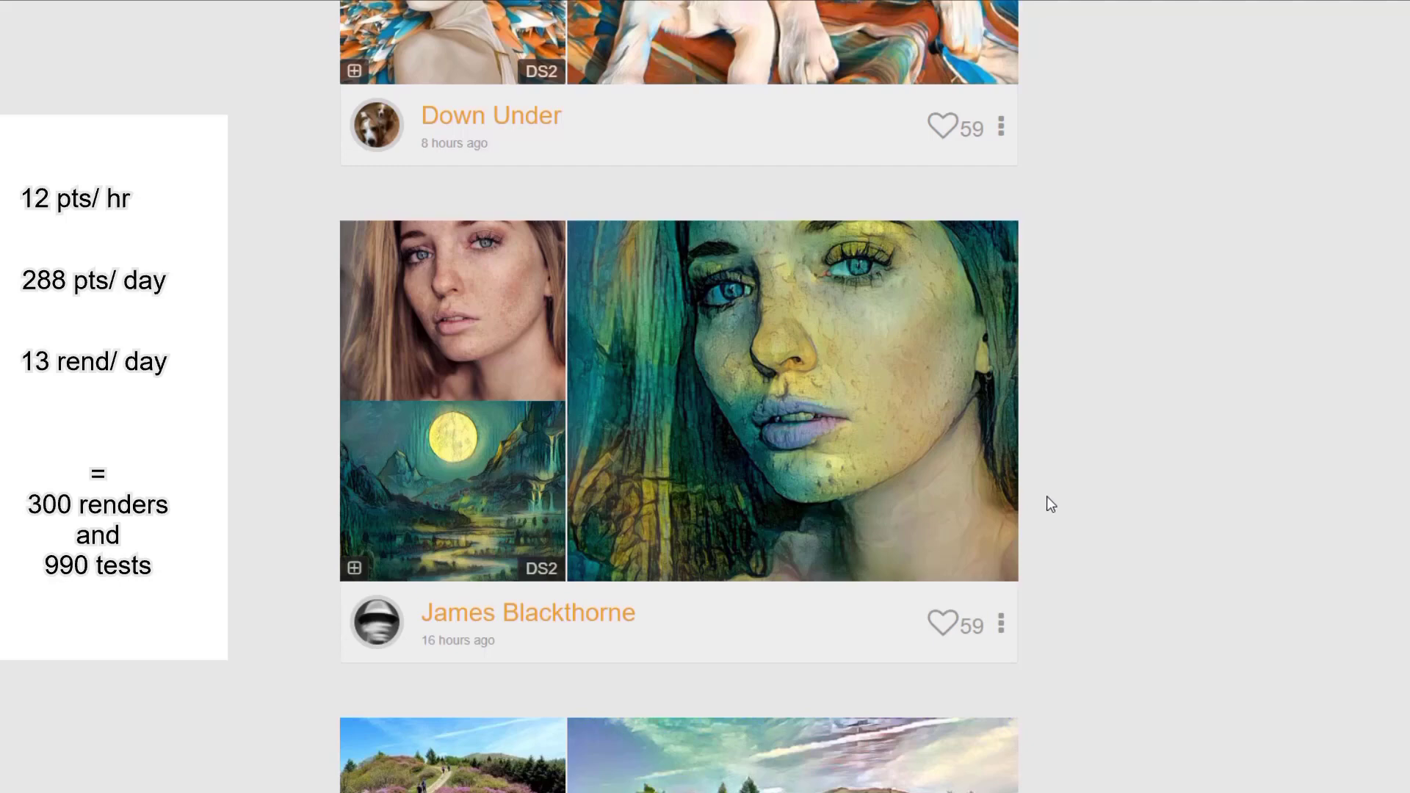
click(982, 477)
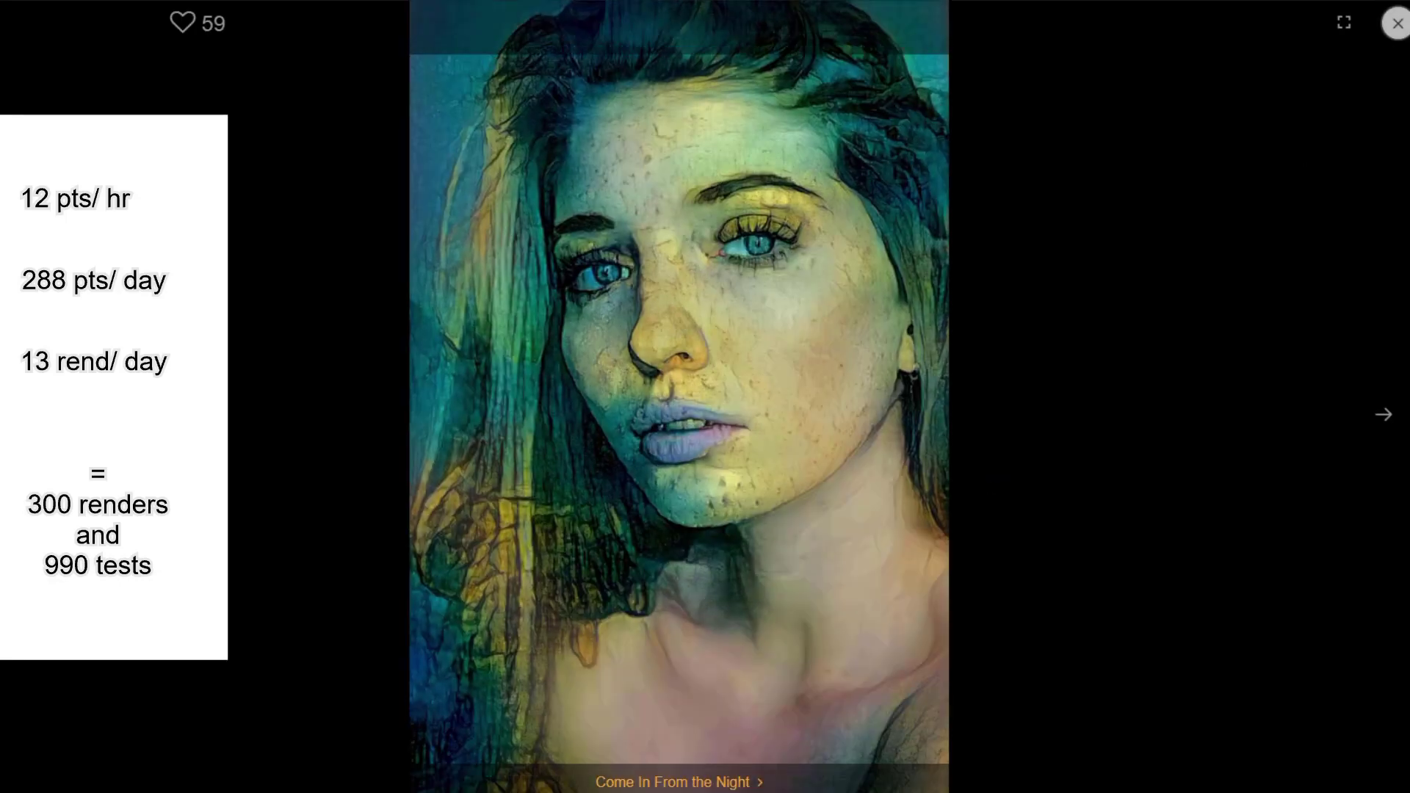
click(1396, 26)
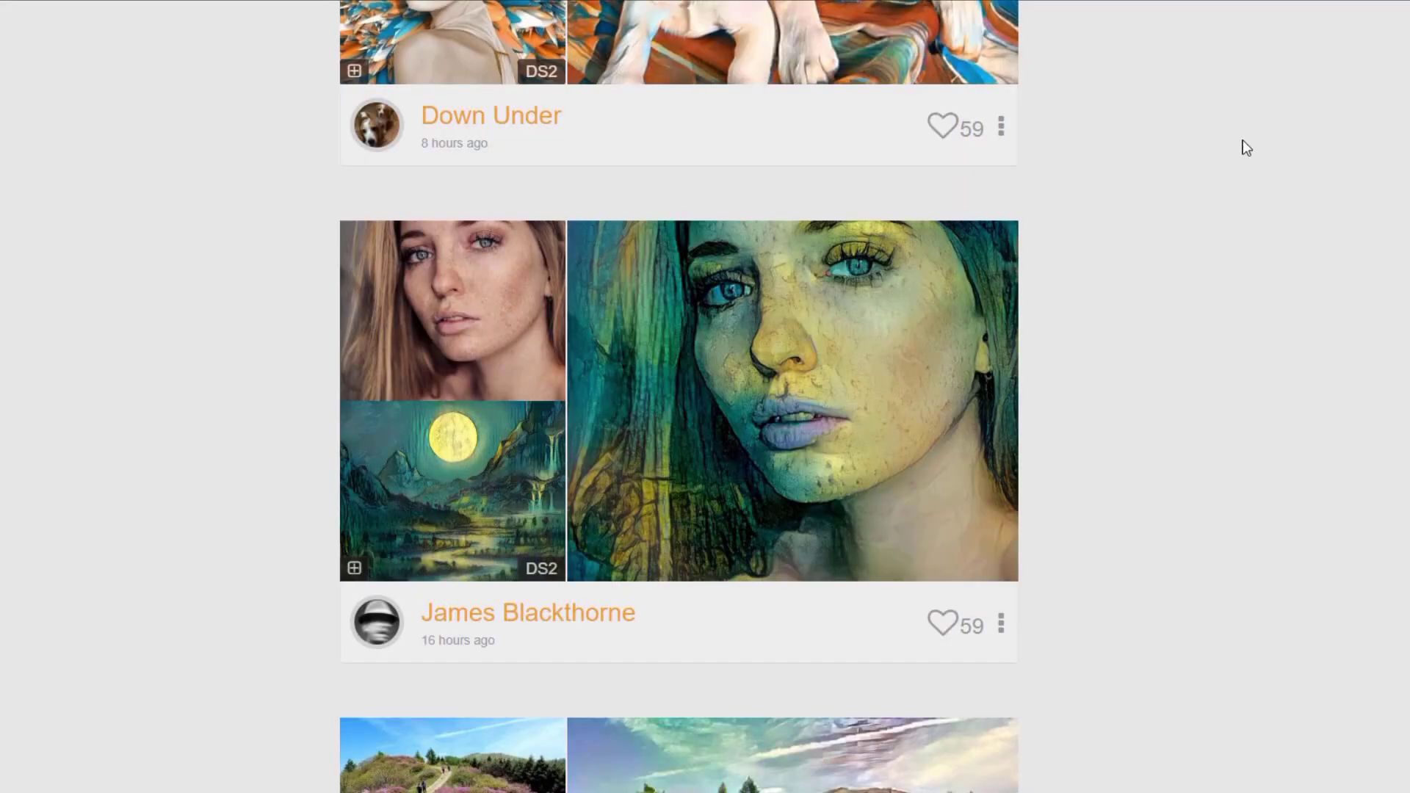
scroll(1113, 288, down, 5)
click(937, 369)
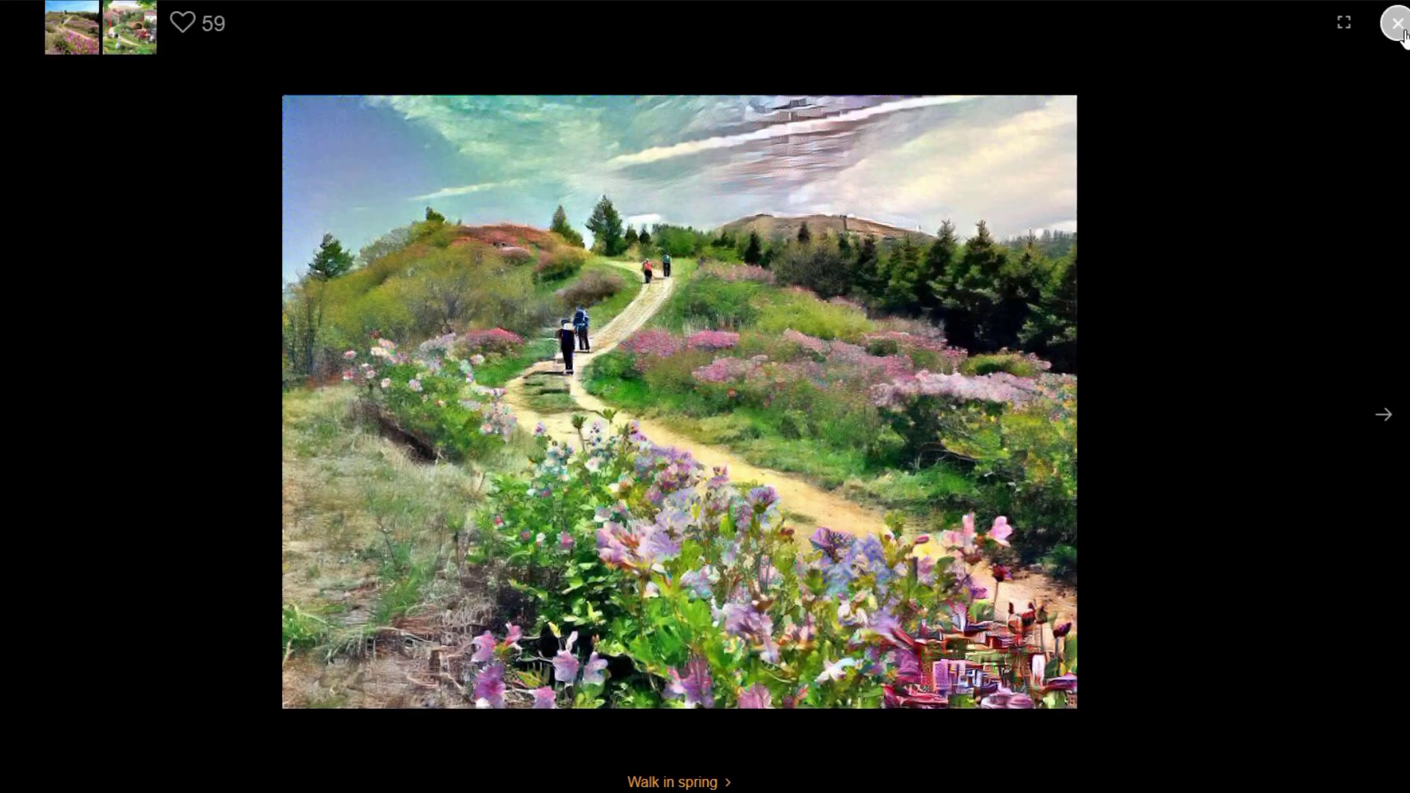
click(1400, 28)
Preview the Nacho and Chuckles bat scene and the Armored Iguana artwork.
scroll(1215, 299, down, 4)
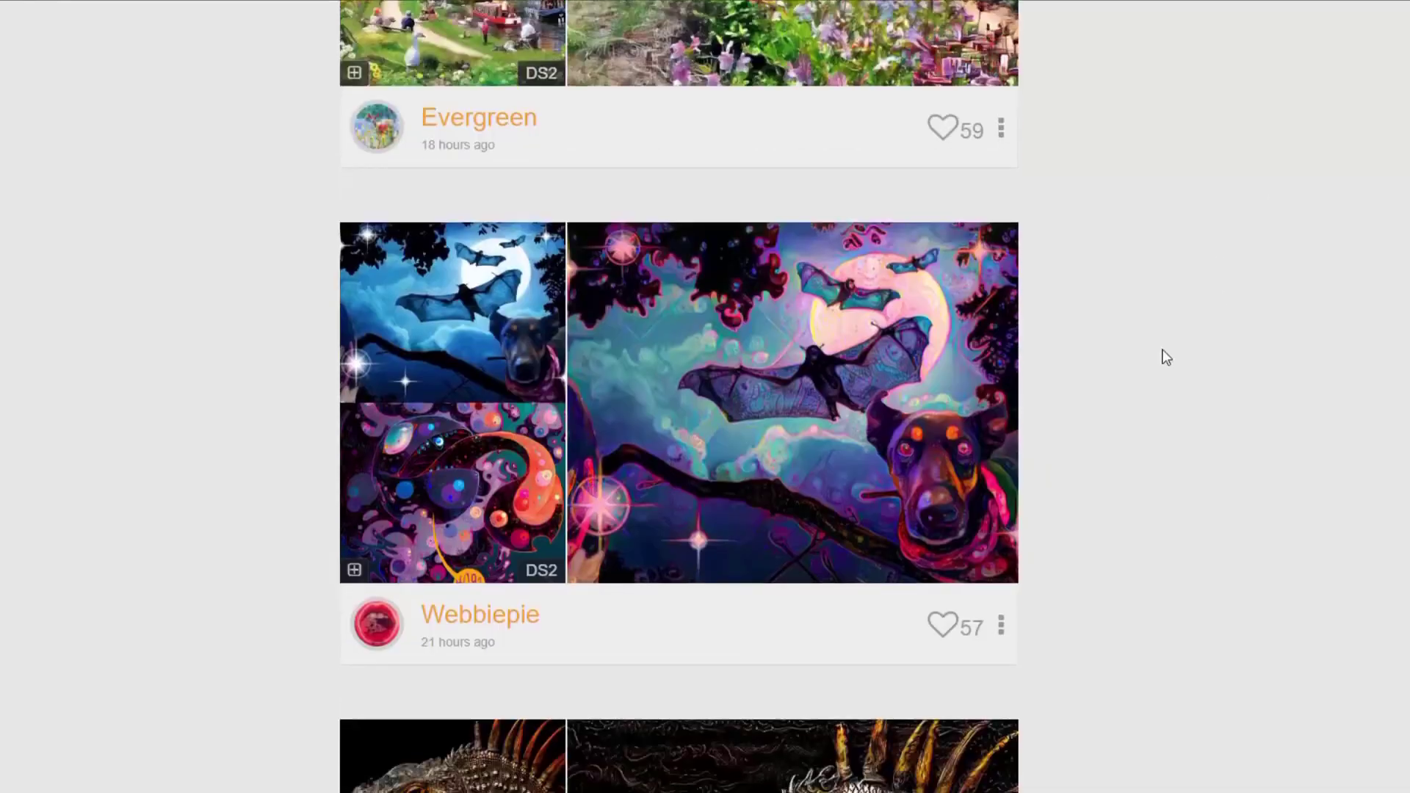
click(967, 399)
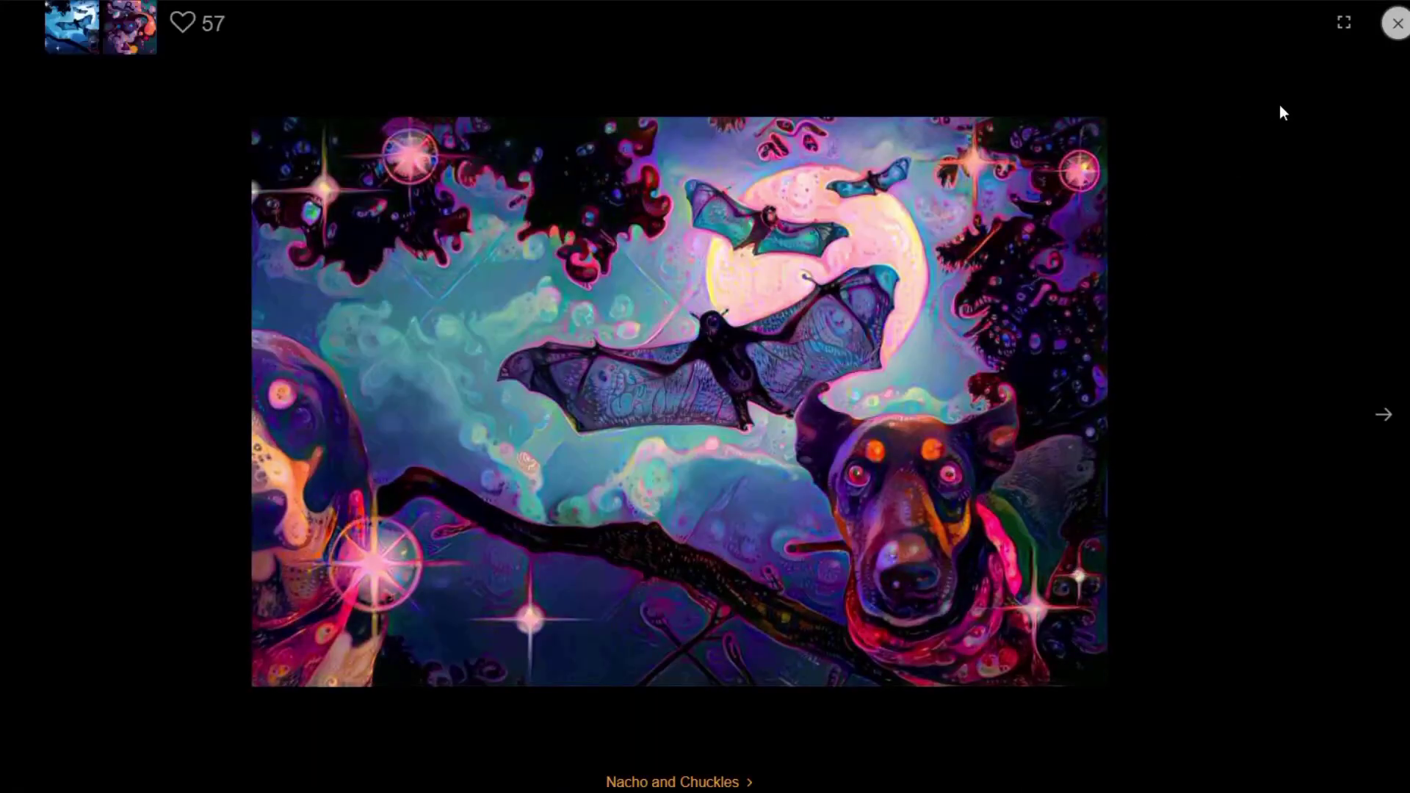
click(1400, 25)
scroll(1299, 181, down, 5)
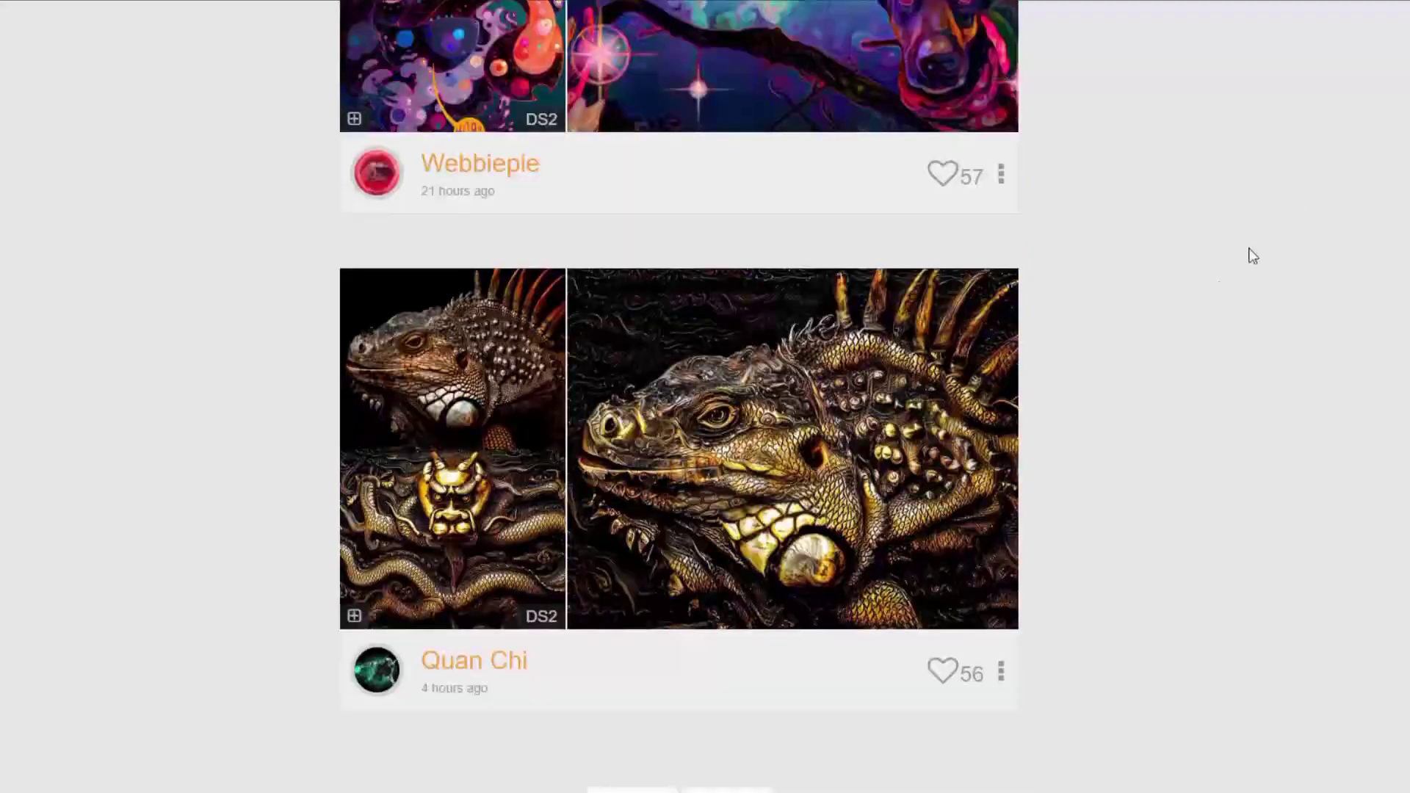
click(842, 470)
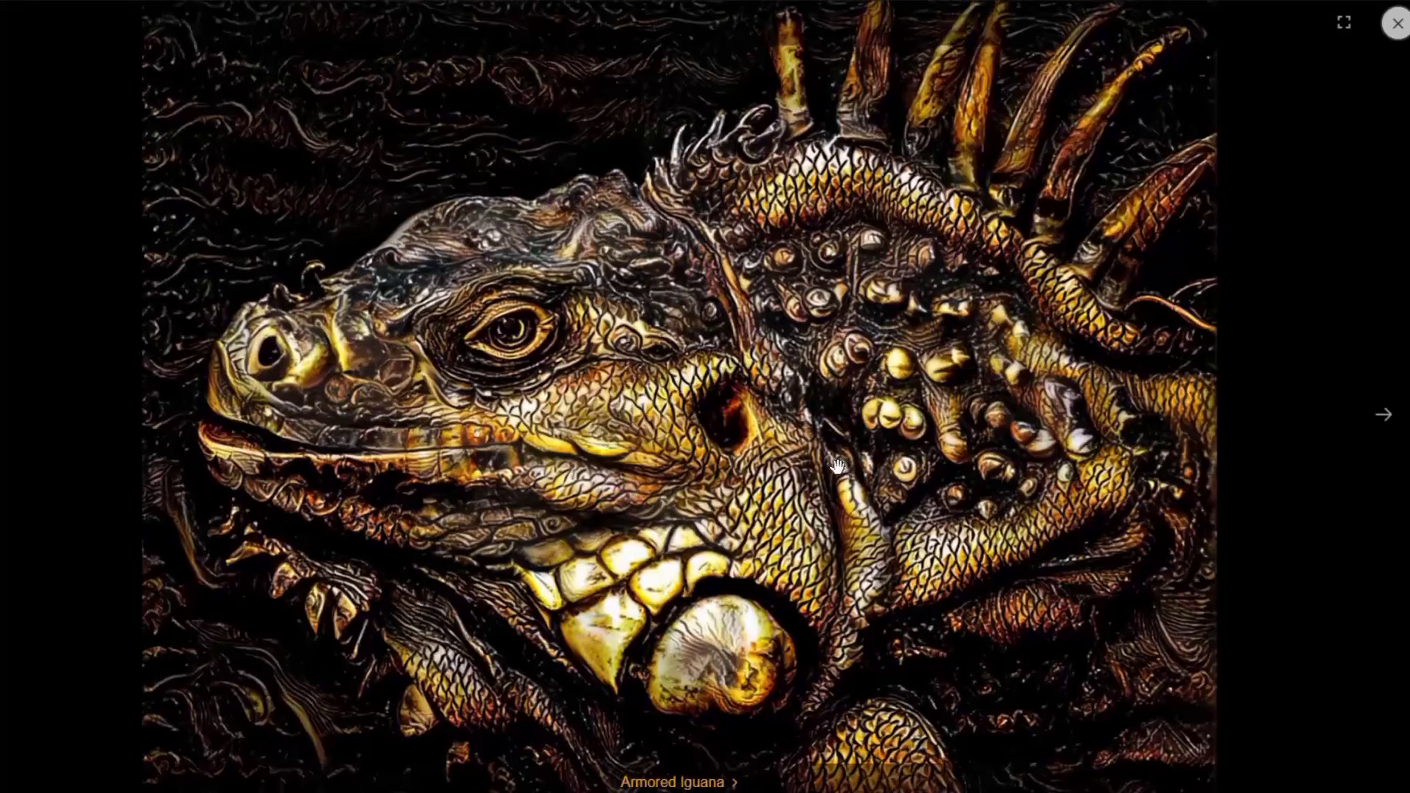
click(1398, 25)
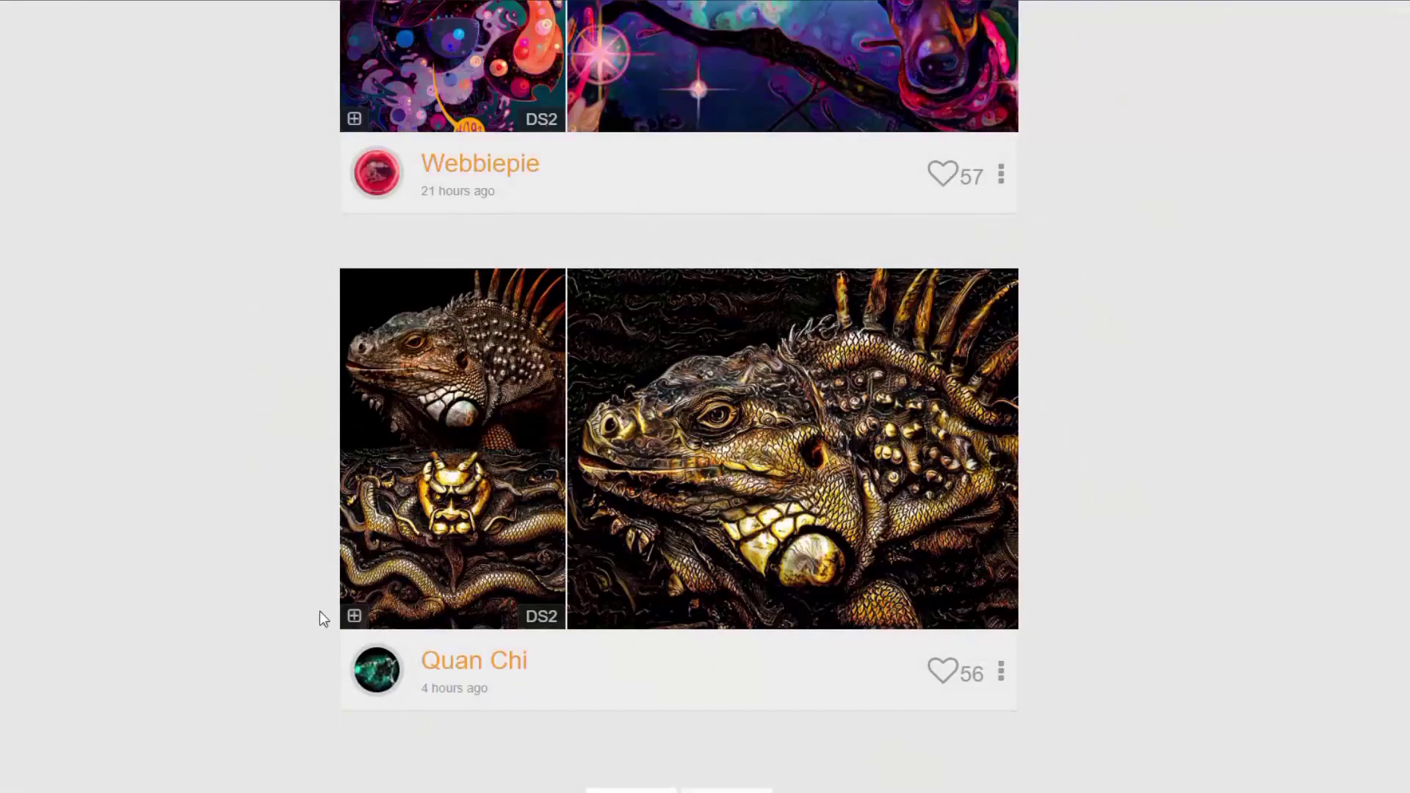
Copy the Armored Iguana style to your styles and like the iguana post.
click(355, 622)
click(807, 461)
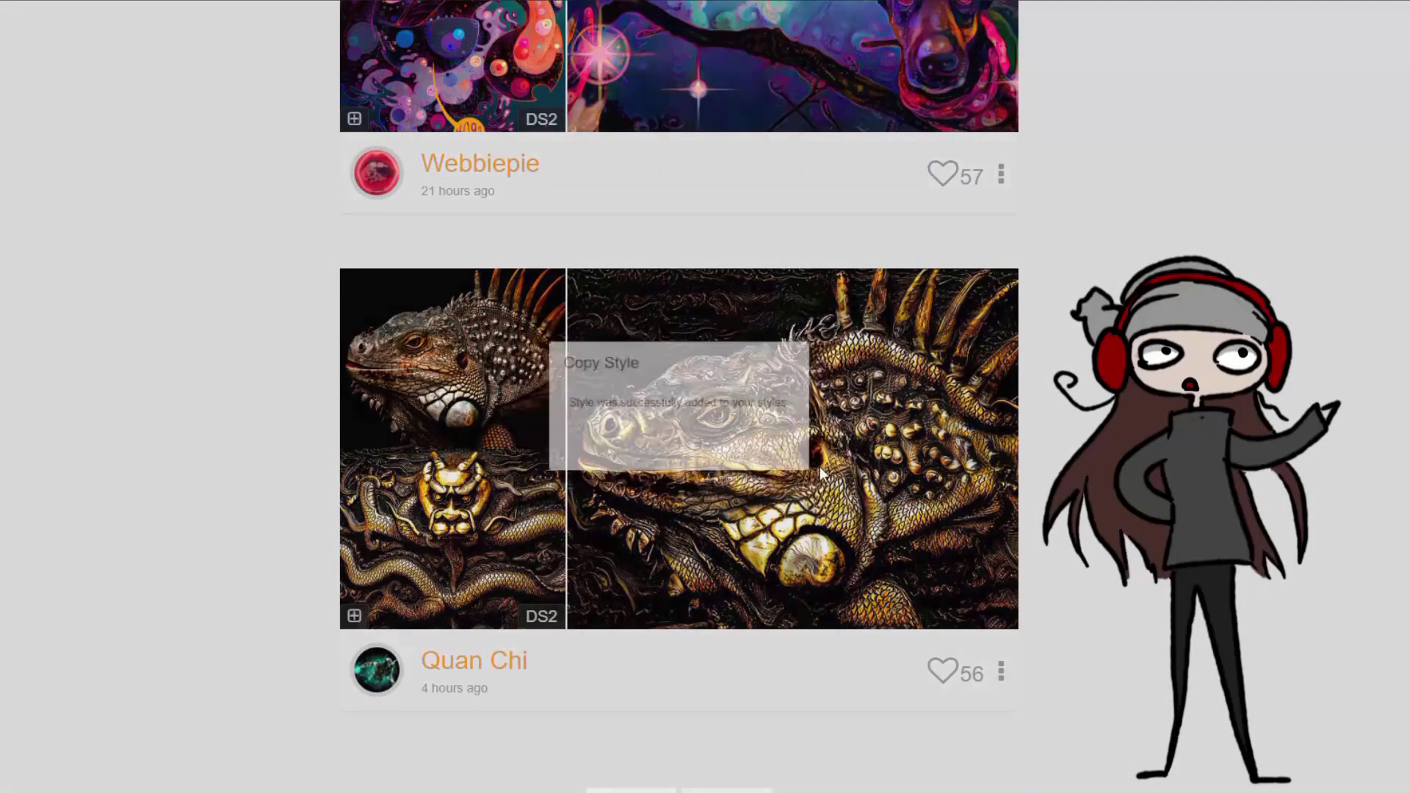
click(938, 675)
scroll(938, 674, down, 4)
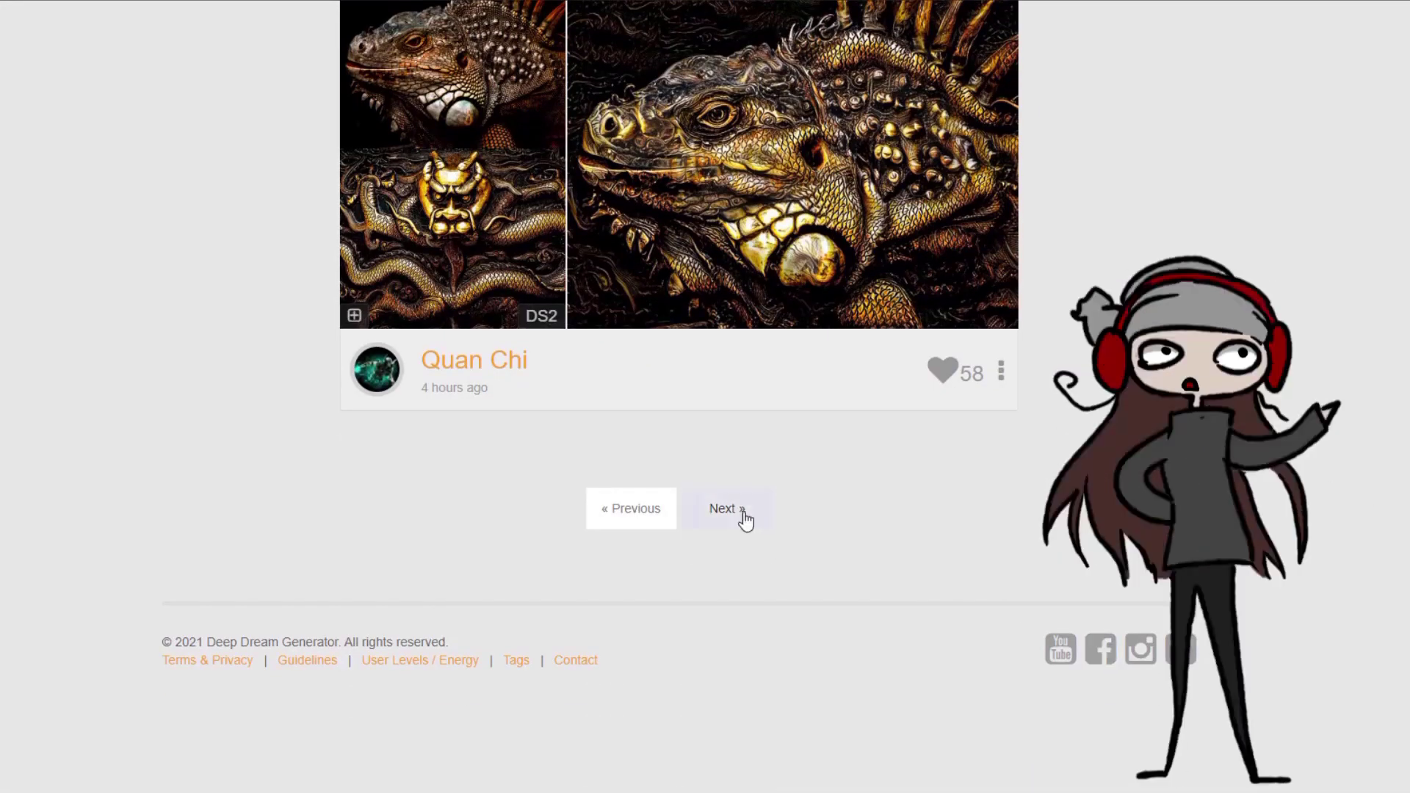
scroll(861, 640, down, 6)
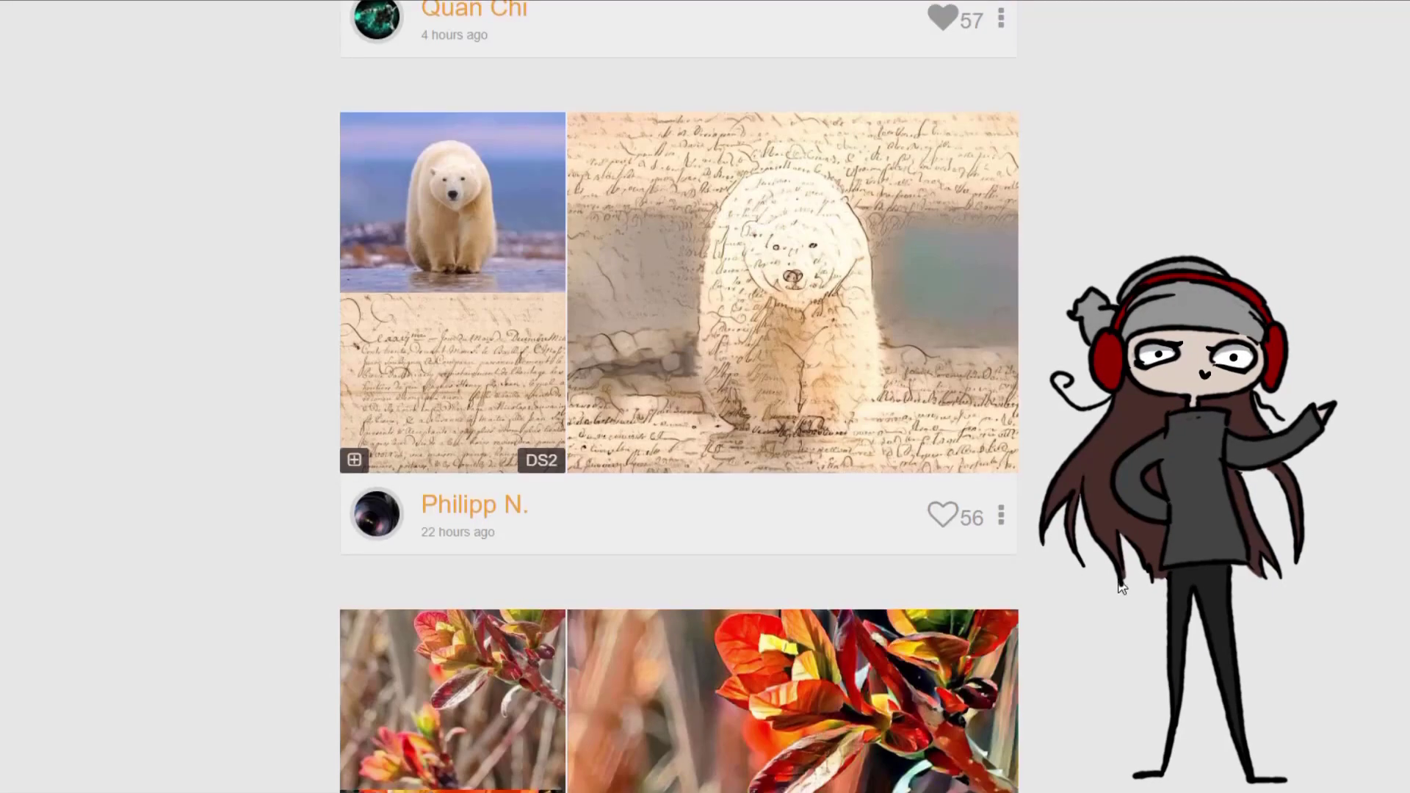